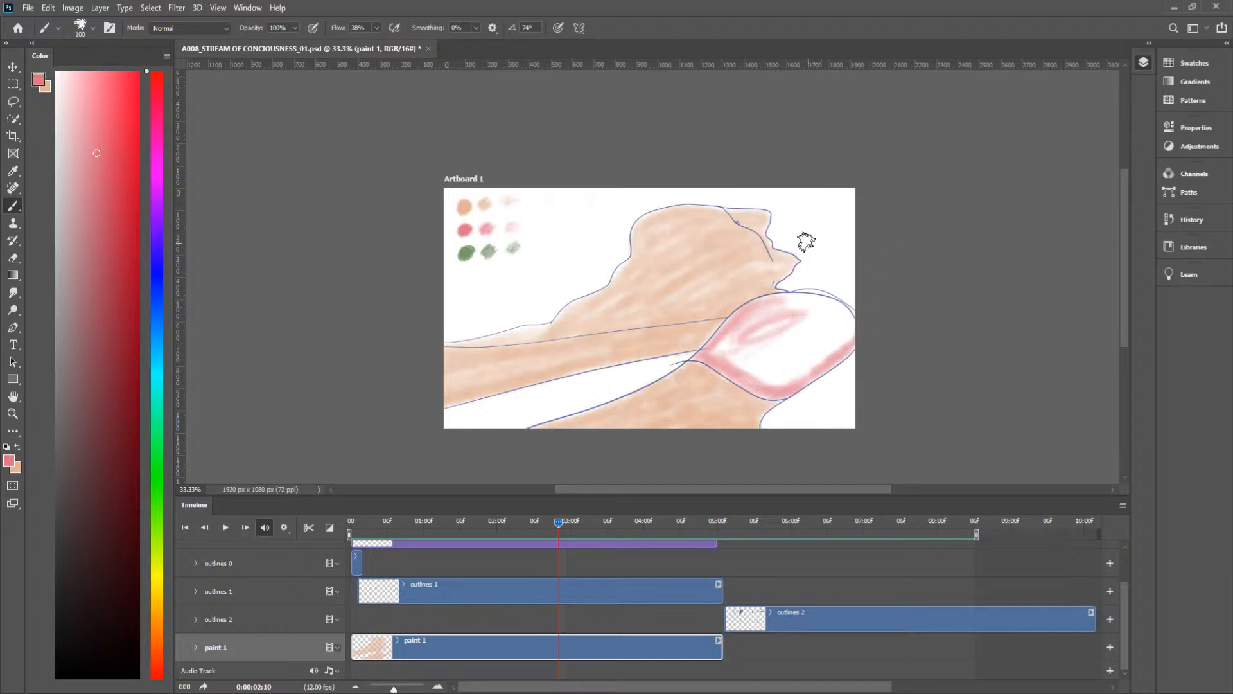
Step: Brush pink over the rounded shape beside the peach form on the paint 1 layer at frame 0:00:02:10
{"action": "key", "text": "ctrl+space"}
{"action": "left_click_drag", "start_coordinate": [762, 346], "coordinate": [755, 318]}
{"action": "key", "text": "space"}
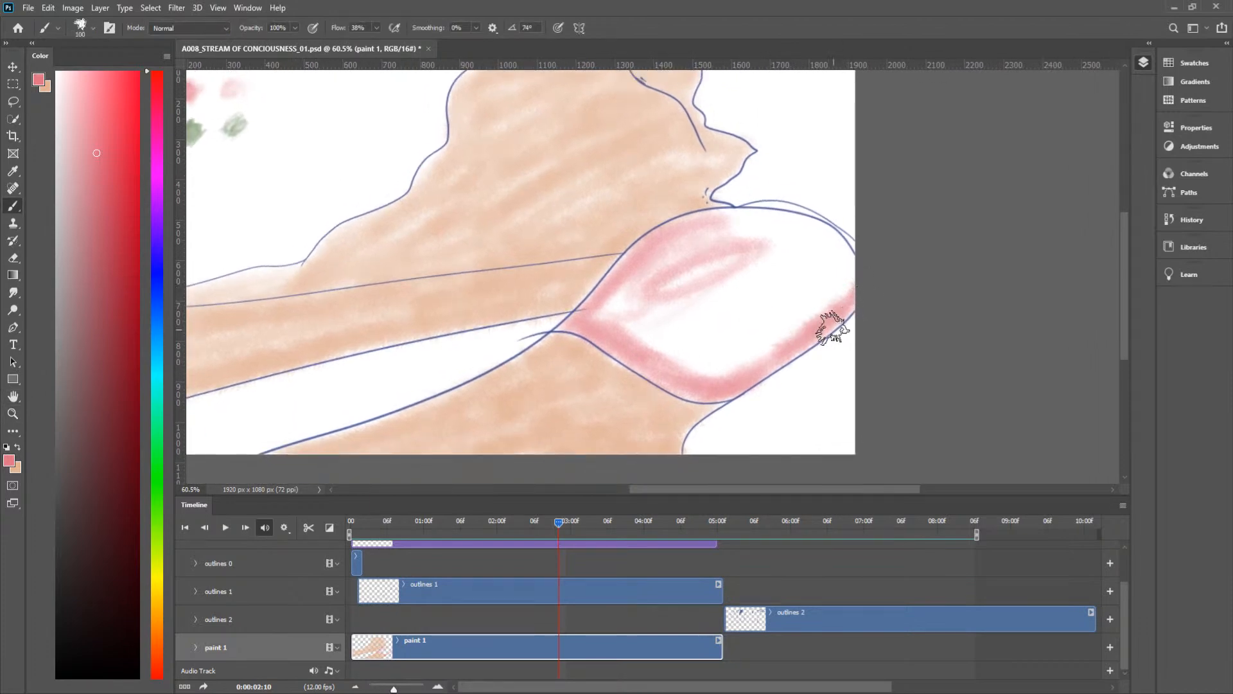
{"action": "mouse_move", "coordinate": [842, 248]}
{"action": "left_mouse_down"}
{"action": "mouse_move", "coordinate": [793, 220]}
{"action": "mouse_move", "coordinate": [834, 239]}
{"action": "mouse_move", "coordinate": [812, 220]}
{"action": "mouse_move", "coordinate": [687, 223]}
{"action": "mouse_move", "coordinate": [610, 291]}
{"action": "mouse_move", "coordinate": [642, 280]}
{"action": "mouse_move", "coordinate": [634, 312]}
{"action": "mouse_move", "coordinate": [683, 264]}
{"action": "mouse_move", "coordinate": [655, 311]}
{"action": "mouse_move", "coordinate": [655, 347]}
{"action": "mouse_move", "coordinate": [711, 311]}
{"action": "mouse_move", "coordinate": [793, 311]}
{"action": "mouse_move", "coordinate": [754, 347]}
{"action": "left_mouse_up"}
{"action": "key", "text": "ctrl+space"}
{"action": "mouse_move", "coordinate": [806, 306]}
{"action": "left_mouse_down"}
{"action": "mouse_move", "coordinate": [758, 334]}
{"action": "mouse_move", "coordinate": [771, 289]}
{"action": "mouse_move", "coordinate": [749, 317]}
{"action": "mouse_move", "coordinate": [750, 281]}
{"action": "left_mouse_up"}
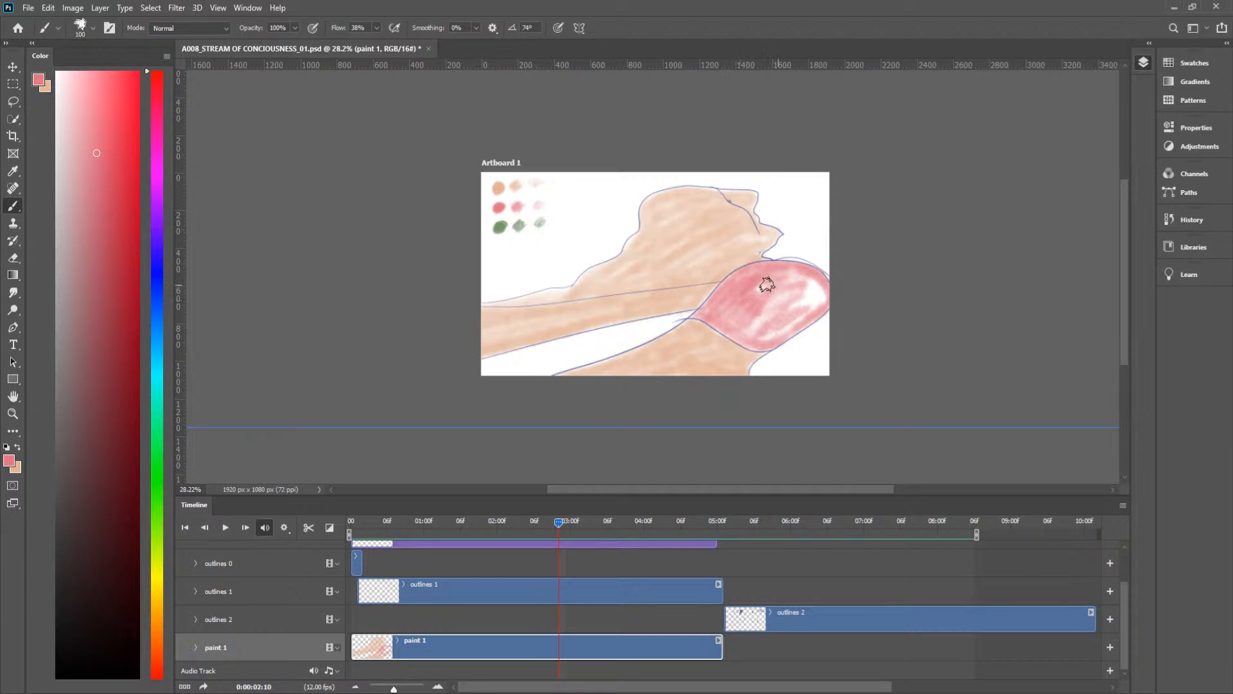
{"action": "mouse_move", "coordinate": [811, 299]}
{"action": "left_mouse_down"}
{"action": "mouse_move", "coordinate": [745, 341]}
{"action": "mouse_move", "coordinate": [763, 348]}
{"action": "mouse_move", "coordinate": [720, 331]}
{"action": "mouse_move", "coordinate": [765, 314]}
{"action": "left_mouse_up"}
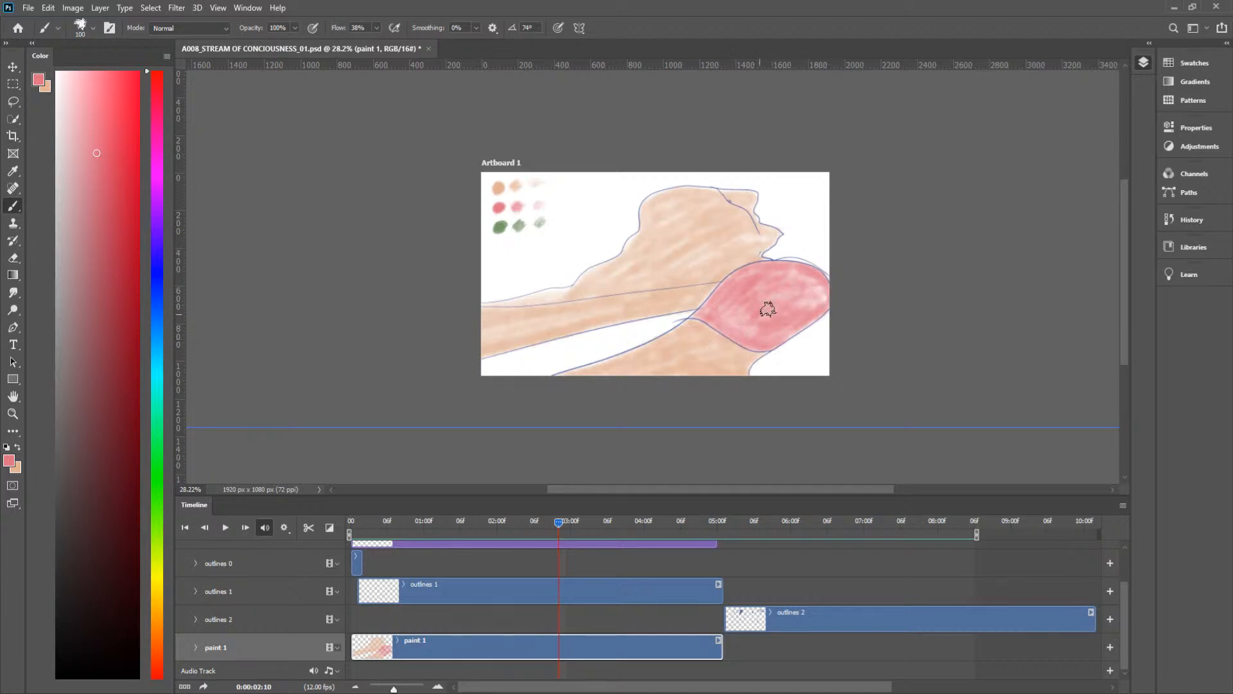
{"action": "key", "text": "ctrl+space"}
{"action": "left_click_drag", "start_coordinate": [796, 259], "coordinate": [876, 252]}
{"action": "key", "text": "space"}
{"action": "left_click_drag", "start_coordinate": [831, 309], "coordinate": [768, 253]}
{"action": "key", "text": "x"}
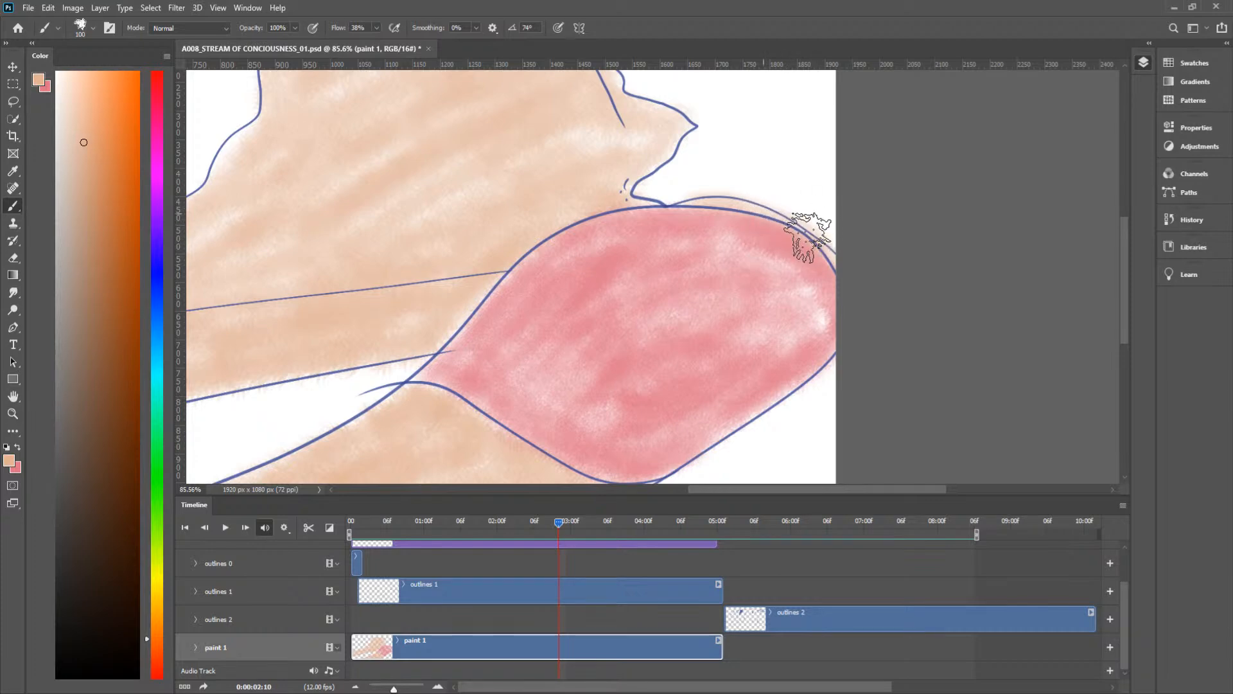
{"action": "key", "text": "e"}
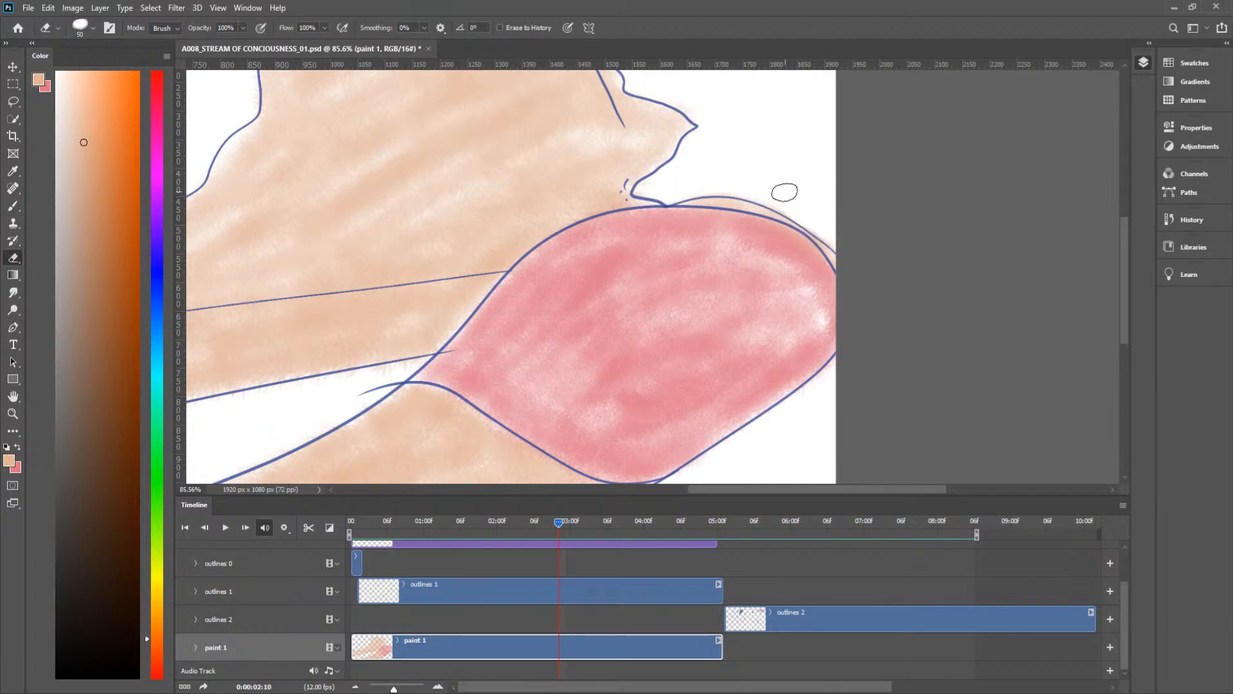
{"action": "key", "text": "z"}
{"action": "mouse_move", "coordinate": [738, 198]}
{"action": "left_mouse_down"}
{"action": "mouse_move", "coordinate": [681, 268]}
{"action": "mouse_move", "coordinate": [685, 254]}
{"action": "left_mouse_up"}
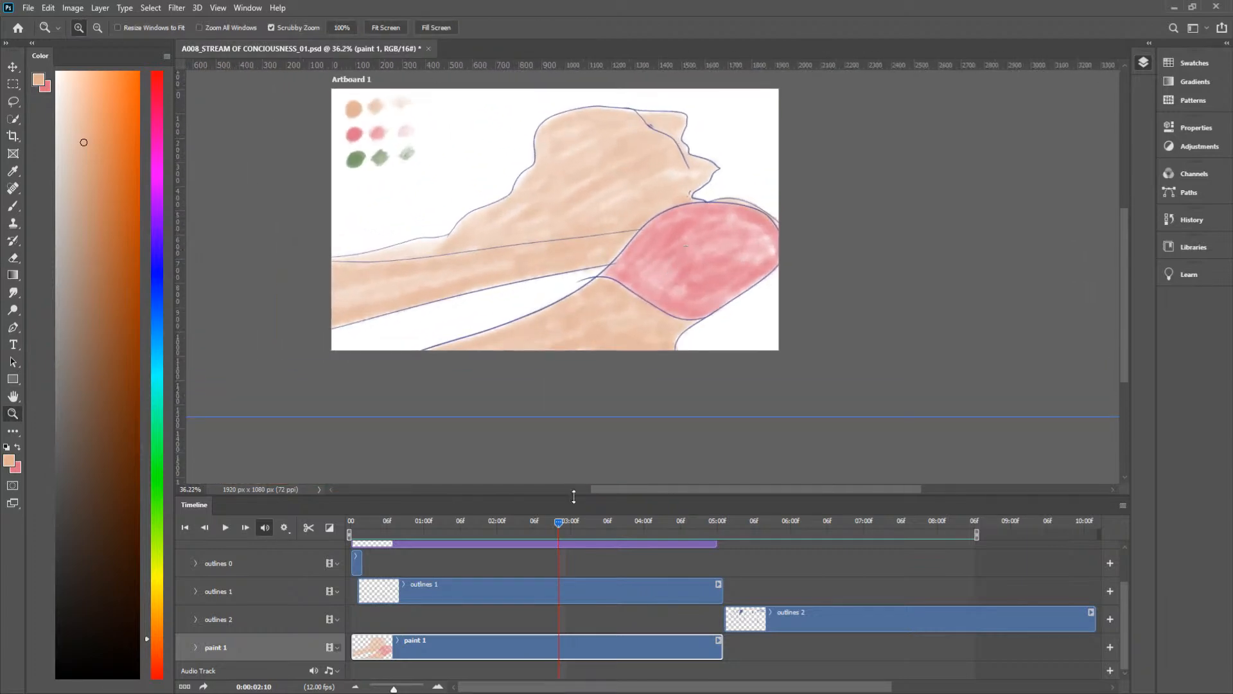
Step: At frame 0:00:02:11, brush pink into the unpainted leaf-shaped area between the peach forms
{"action": "left_click_drag", "start_coordinate": [555, 527], "coordinate": [564, 525]}
{"action": "key", "text": "x"}
{"action": "key", "text": "b"}
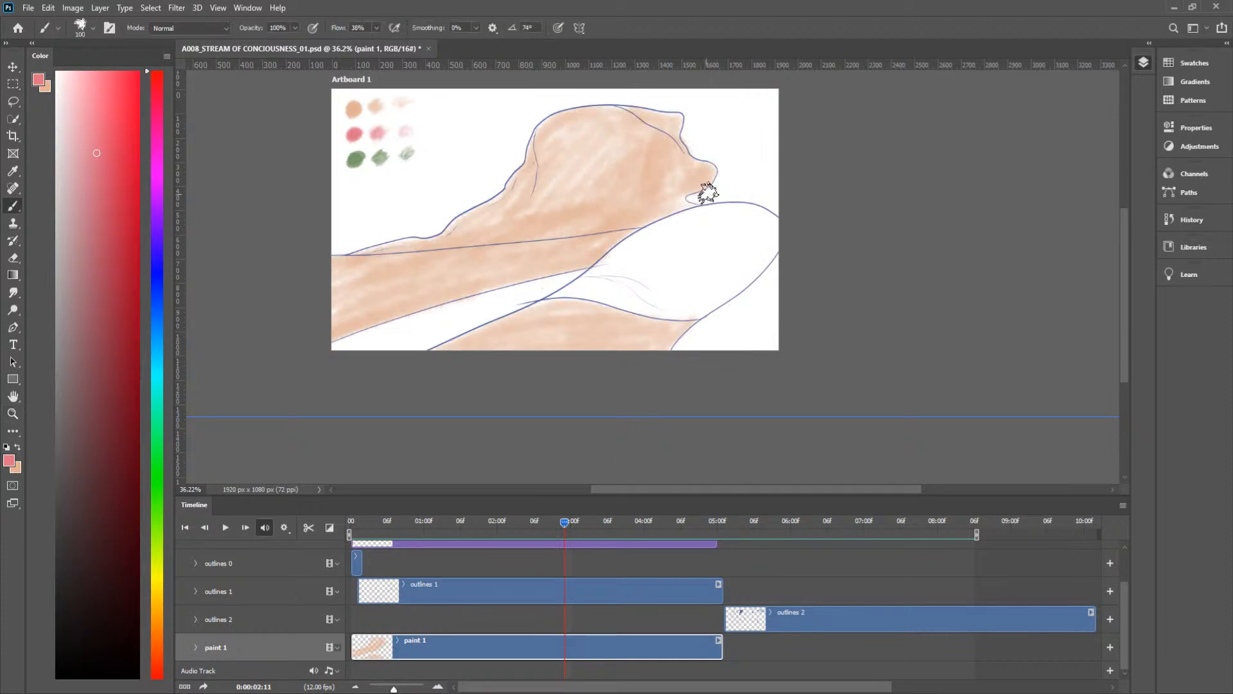
{"action": "mouse_move", "coordinate": [630, 268]}
{"action": "left_mouse_down"}
{"action": "mouse_move", "coordinate": [716, 224]}
{"action": "mouse_move", "coordinate": [621, 265]}
{"action": "mouse_move", "coordinate": [698, 218]}
{"action": "mouse_move", "coordinate": [613, 262]}
{"action": "mouse_move", "coordinate": [699, 217]}
{"action": "mouse_move", "coordinate": [612, 261]}
{"action": "mouse_move", "coordinate": [668, 223]}
{"action": "mouse_move", "coordinate": [593, 277]}
{"action": "mouse_move", "coordinate": [677, 225]}
{"action": "mouse_move", "coordinate": [602, 266]}
{"action": "mouse_move", "coordinate": [667, 224]}
{"action": "mouse_move", "coordinate": [641, 234]}
{"action": "mouse_move", "coordinate": [752, 210]}
{"action": "mouse_move", "coordinate": [685, 219]}
{"action": "mouse_move", "coordinate": [745, 214]}
{"action": "mouse_move", "coordinate": [704, 212]}
{"action": "mouse_move", "coordinate": [769, 213]}
{"action": "mouse_move", "coordinate": [758, 212]}
{"action": "mouse_move", "coordinate": [778, 232]}
{"action": "mouse_move", "coordinate": [771, 216]}
{"action": "mouse_move", "coordinate": [778, 249]}
{"action": "mouse_move", "coordinate": [707, 309]}
{"action": "mouse_move", "coordinate": [681, 315]}
{"action": "mouse_move", "coordinate": [692, 295]}
{"action": "mouse_move", "coordinate": [675, 291]}
{"action": "mouse_move", "coordinate": [678, 311]}
{"action": "mouse_move", "coordinate": [617, 288]}
{"action": "mouse_move", "coordinate": [699, 305]}
{"action": "mouse_move", "coordinate": [607, 299]}
{"action": "mouse_move", "coordinate": [680, 315]}
{"action": "mouse_move", "coordinate": [620, 302]}
{"action": "mouse_move", "coordinate": [670, 314]}
{"action": "mouse_move", "coordinate": [565, 283]}
{"action": "left_mouse_up"}
{"action": "mouse_move", "coordinate": [640, 248]}
{"action": "left_mouse_down"}
{"action": "mouse_move", "coordinate": [603, 278]}
{"action": "mouse_move", "coordinate": [648, 262]}
{"action": "mouse_move", "coordinate": [645, 274]}
{"action": "mouse_move", "coordinate": [726, 276]}
{"action": "mouse_move", "coordinate": [692, 293]}
{"action": "mouse_move", "coordinate": [603, 280]}
{"action": "mouse_move", "coordinate": [637, 292]}
{"action": "mouse_move", "coordinate": [585, 295]}
{"action": "mouse_move", "coordinate": [691, 296]}
{"action": "mouse_move", "coordinate": [689, 264]}
{"action": "mouse_move", "coordinate": [640, 289]}
{"action": "mouse_move", "coordinate": [641, 277]}
{"action": "mouse_move", "coordinate": [591, 286]}
{"action": "mouse_move", "coordinate": [624, 271]}
{"action": "mouse_move", "coordinate": [603, 270]}
{"action": "mouse_move", "coordinate": [583, 294]}
{"action": "mouse_move", "coordinate": [603, 262]}
{"action": "mouse_move", "coordinate": [593, 276]}
{"action": "mouse_move", "coordinate": [718, 217]}
{"action": "mouse_move", "coordinate": [695, 224]}
{"action": "mouse_move", "coordinate": [770, 226]}
{"action": "mouse_move", "coordinate": [691, 285]}
{"action": "mouse_move", "coordinate": [727, 250]}
{"action": "mouse_move", "coordinate": [759, 269]}
{"action": "mouse_move", "coordinate": [717, 301]}
{"action": "mouse_move", "coordinate": [748, 283]}
{"action": "left_mouse_up"}
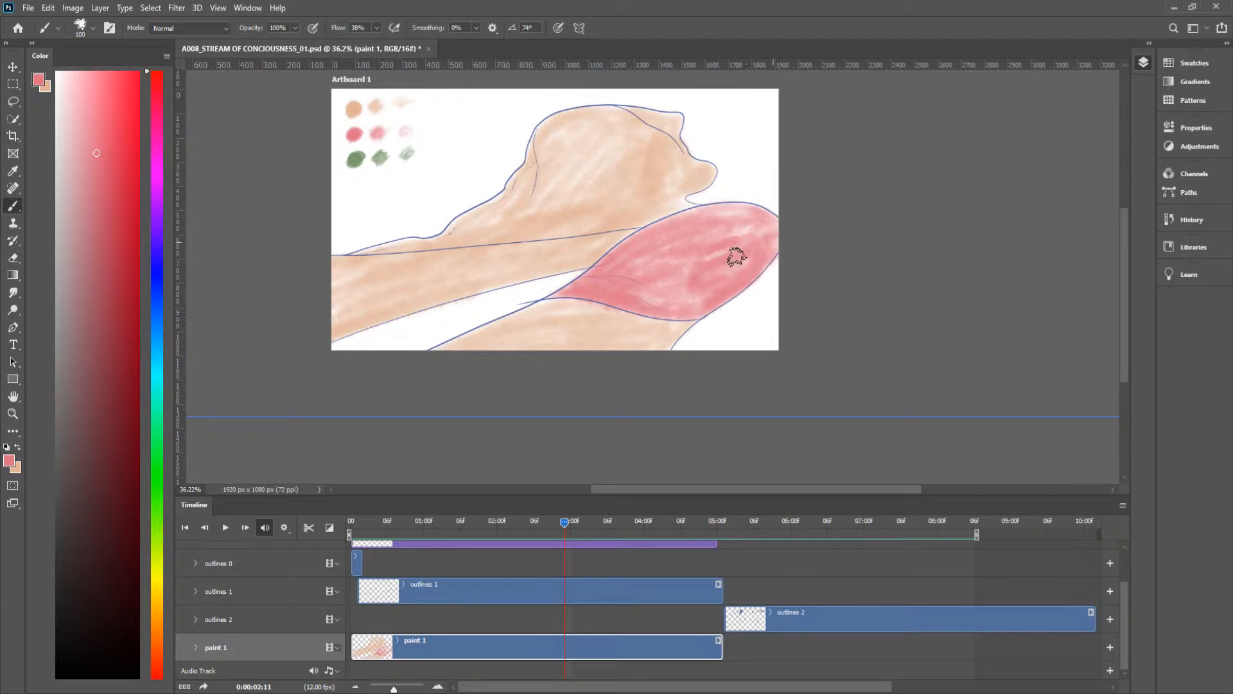
{"action": "mouse_move", "coordinate": [703, 291]}
{"action": "left_mouse_down"}
{"action": "mouse_move", "coordinate": [649, 294]}
{"action": "mouse_move", "coordinate": [708, 275]}
{"action": "left_mouse_up"}
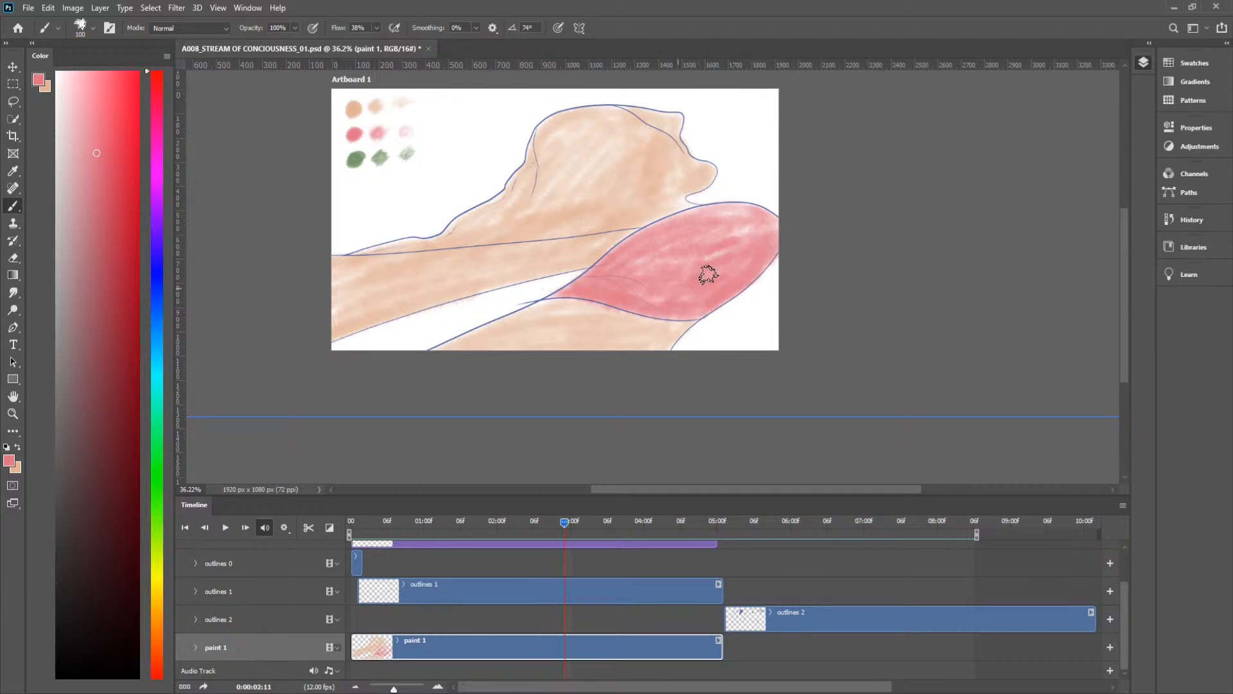
{"action": "mouse_move", "coordinate": [769, 229]}
{"action": "left_mouse_down"}
{"action": "mouse_move", "coordinate": [757, 206]}
{"action": "mouse_move", "coordinate": [658, 226]}
{"action": "left_mouse_up"}
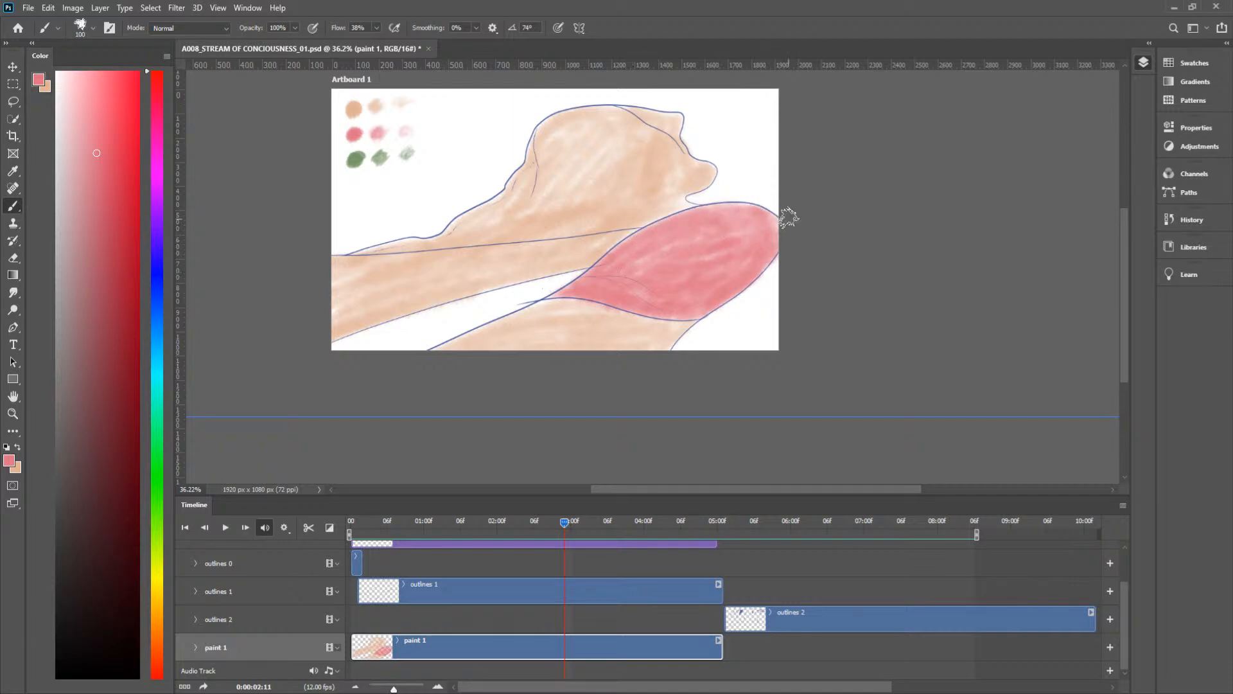
Step: At frame 0:00:03:02, fill the broad white shape below the peach forms with pink brush strokes
{"action": "left_click_drag", "start_coordinate": [568, 522], "coordinate": [580, 545]}
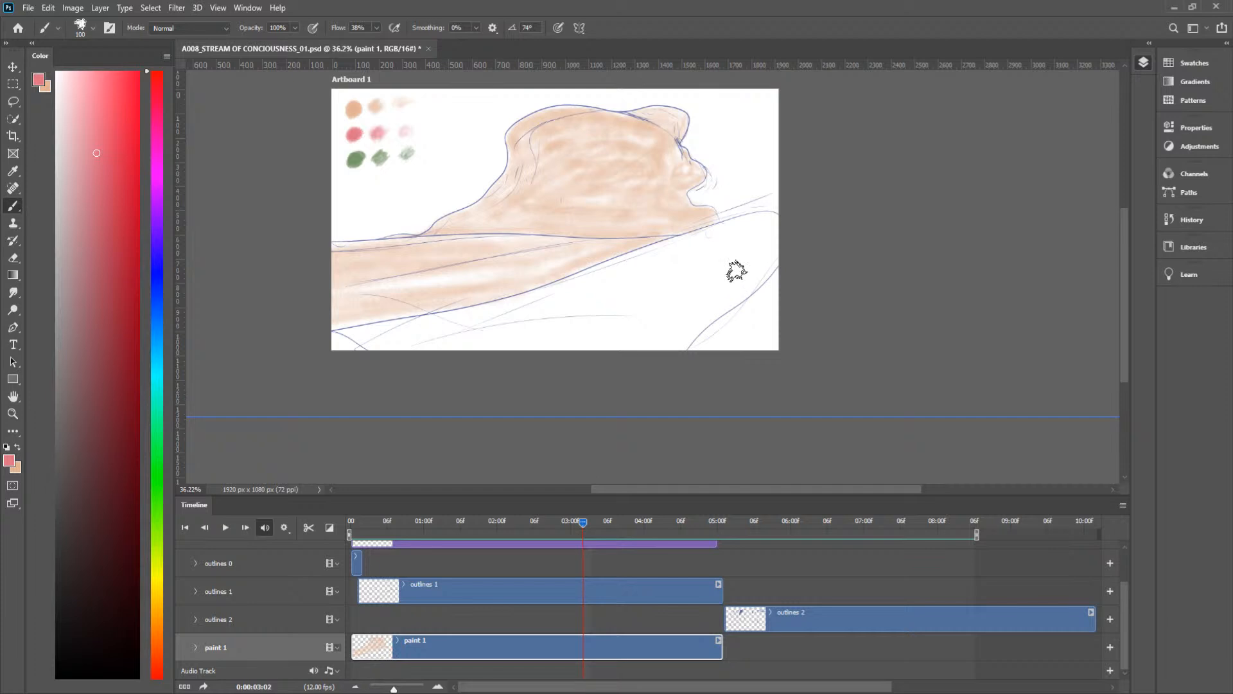
{"action": "mouse_move", "coordinate": [487, 346]}
{"action": "left_mouse_down"}
{"action": "mouse_move", "coordinate": [705, 256]}
{"action": "mouse_move", "coordinate": [621, 270]}
{"action": "mouse_move", "coordinate": [695, 256]}
{"action": "mouse_move", "coordinate": [603, 371]}
{"action": "mouse_move", "coordinate": [709, 317]}
{"action": "mouse_move", "coordinate": [700, 327]}
{"action": "mouse_move", "coordinate": [689, 331]}
{"action": "mouse_move", "coordinate": [732, 294]}
{"action": "mouse_move", "coordinate": [674, 358]}
{"action": "mouse_move", "coordinate": [788, 242]}
{"action": "mouse_move", "coordinate": [764, 235]}
{"action": "mouse_move", "coordinate": [780, 222]}
{"action": "mouse_move", "coordinate": [728, 223]}
{"action": "mouse_move", "coordinate": [690, 264]}
{"action": "mouse_move", "coordinate": [773, 255]}
{"action": "mouse_move", "coordinate": [733, 284]}
{"action": "mouse_move", "coordinate": [784, 232]}
{"action": "mouse_move", "coordinate": [587, 285]}
{"action": "mouse_move", "coordinate": [694, 236]}
{"action": "mouse_move", "coordinate": [491, 316]}
{"action": "mouse_move", "coordinate": [594, 281]}
{"action": "mouse_move", "coordinate": [324, 342]}
{"action": "mouse_move", "coordinate": [394, 326]}
{"action": "mouse_move", "coordinate": [325, 339]}
{"action": "mouse_move", "coordinate": [349, 340]}
{"action": "mouse_move", "coordinate": [343, 352]}
{"action": "mouse_move", "coordinate": [412, 337]}
{"action": "mouse_move", "coordinate": [480, 343]}
{"action": "mouse_move", "coordinate": [348, 354]}
{"action": "mouse_move", "coordinate": [617, 338]}
{"action": "mouse_move", "coordinate": [578, 334]}
{"action": "mouse_move", "coordinate": [566, 312]}
{"action": "mouse_move", "coordinate": [539, 350]}
{"action": "mouse_move", "coordinate": [652, 351]}
{"action": "mouse_move", "coordinate": [653, 325]}
{"action": "mouse_move", "coordinate": [685, 306]}
{"action": "mouse_move", "coordinate": [671, 290]}
{"action": "mouse_move", "coordinate": [654, 309]}
{"action": "mouse_move", "coordinate": [694, 291]}
{"action": "mouse_move", "coordinate": [716, 242]}
{"action": "mouse_move", "coordinate": [518, 310]}
{"action": "mouse_move", "coordinate": [403, 332]}
{"action": "mouse_move", "coordinate": [523, 321]}
{"action": "mouse_move", "coordinate": [454, 341]}
{"action": "mouse_move", "coordinate": [525, 310]}
{"action": "left_mouse_up"}
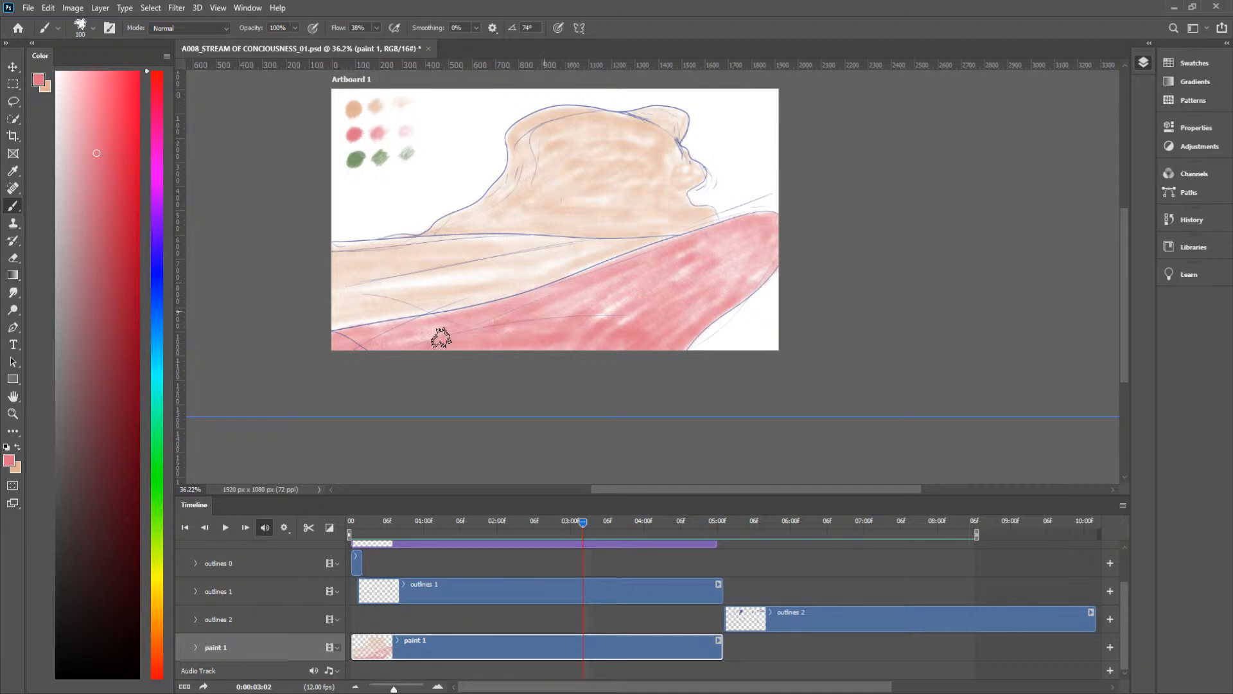
{"action": "left_click_drag", "start_coordinate": [379, 331], "coordinate": [429, 334]}
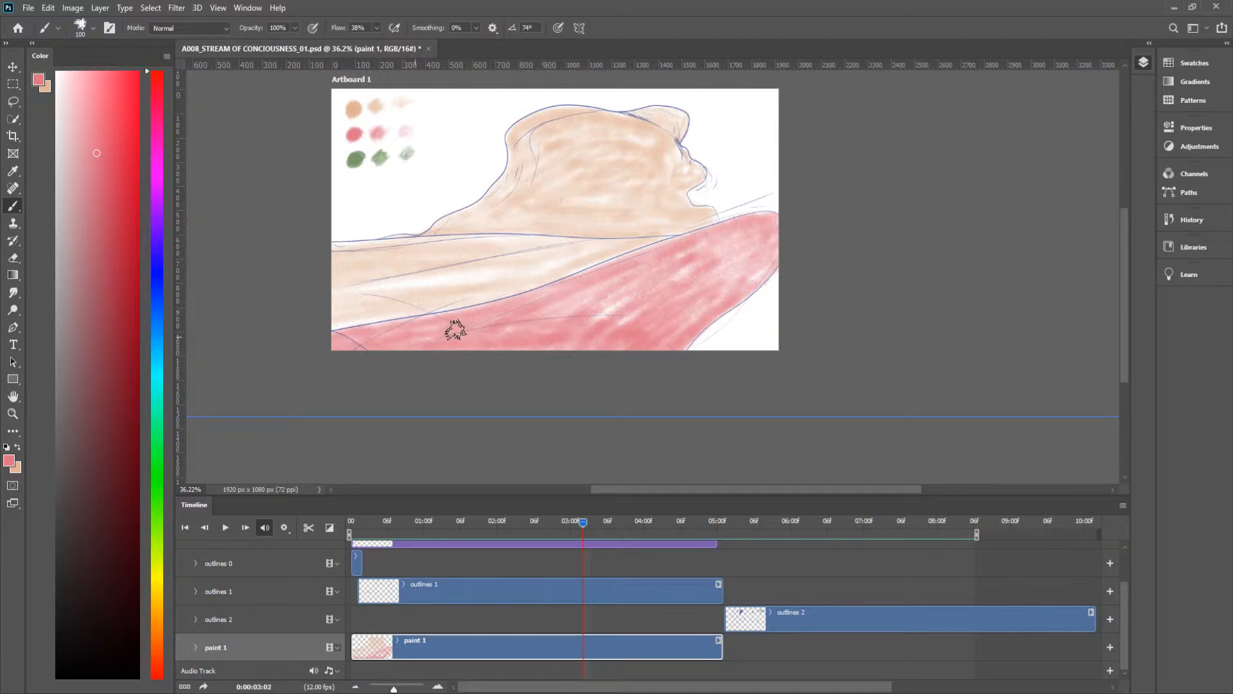
{"action": "mouse_move", "coordinate": [664, 311]}
{"action": "left_mouse_down"}
{"action": "mouse_move", "coordinate": [666, 295]}
{"action": "mouse_move", "coordinate": [620, 300]}
{"action": "mouse_move", "coordinate": [711, 283]}
{"action": "left_mouse_up"}
Step: Play the animation from the start to review the painted frames
{"action": "left_click_drag", "start_coordinate": [581, 528], "coordinate": [334, 546]}
{"action": "key", "text": "space"}
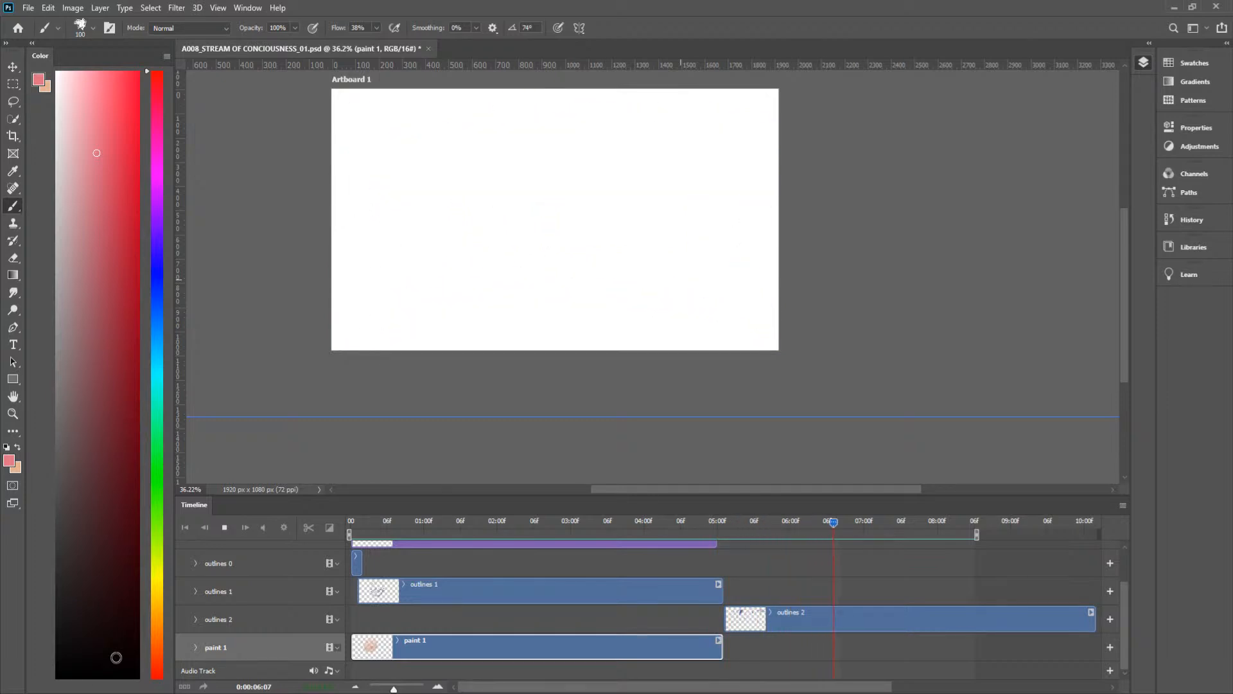
{"action": "key", "text": "space"}
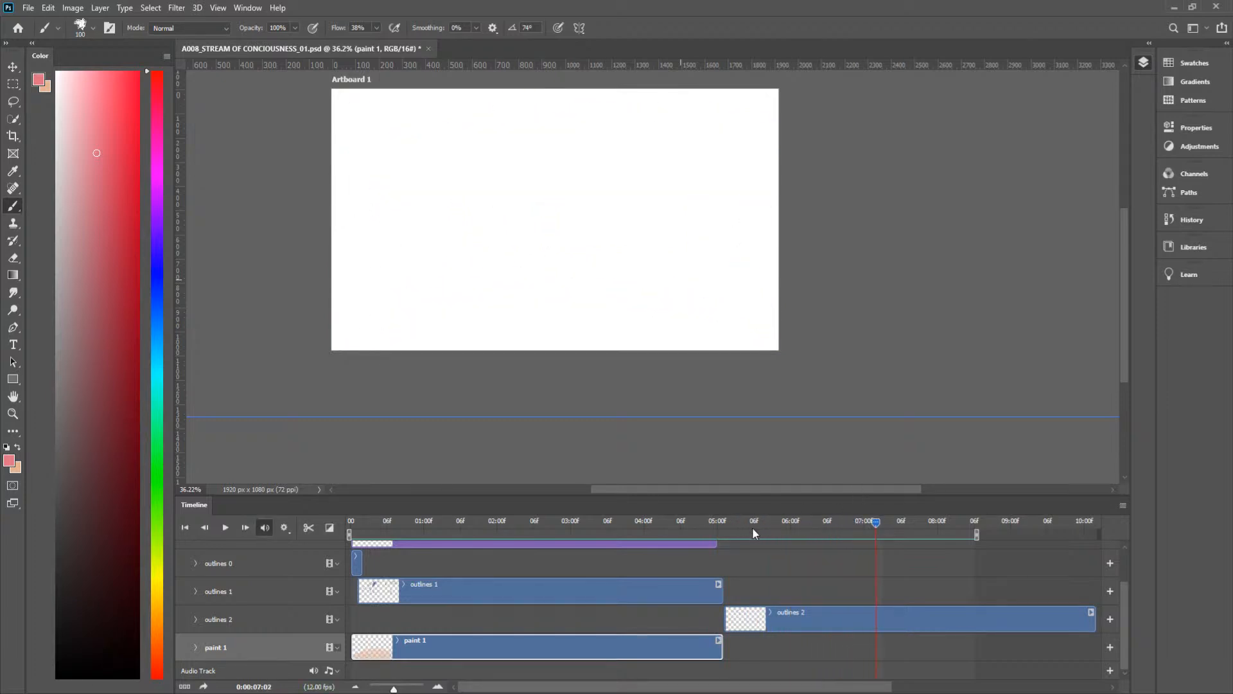
Step: End the timeline work area at 0:00:05:08 and save the document
{"action": "mouse_move", "coordinate": [767, 520]}
{"action": "left_mouse_down"}
{"action": "mouse_move", "coordinate": [734, 524]}
{"action": "mouse_move", "coordinate": [767, 527]}
{"action": "left_mouse_up"}
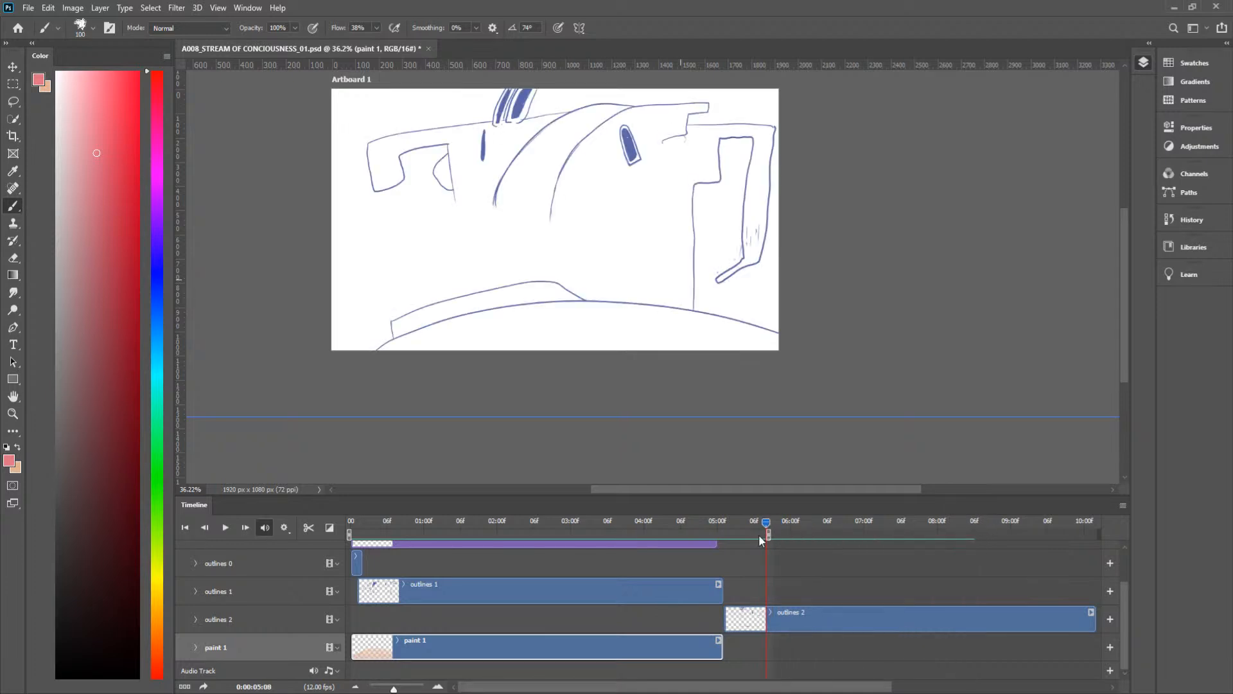
{"action": "key", "text": "ctrl+s"}
Step: At frame 0:00:04:03, brush pink over the lined planks in the drawing's lower-right corner
{"action": "left_click_drag", "start_coordinate": [766, 521], "coordinate": [530, 536]}
{"action": "left_click_drag", "start_coordinate": [607, 538], "coordinate": [663, 542]}
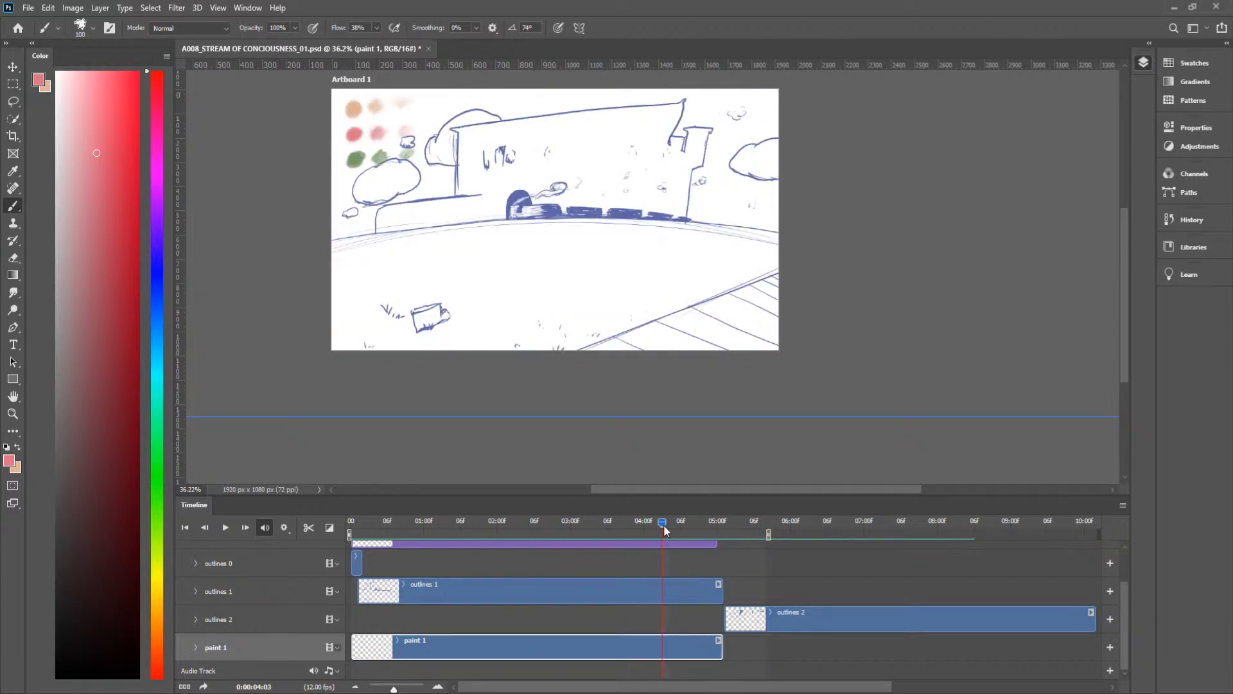
{"action": "key", "text": "space"}
{"action": "left_click_drag", "start_coordinate": [675, 315], "coordinate": [742, 383]}
{"action": "mouse_move", "coordinate": [864, 374]}
{"action": "left_mouse_down"}
{"action": "mouse_move", "coordinate": [699, 426]}
{"action": "mouse_move", "coordinate": [810, 376]}
{"action": "mouse_move", "coordinate": [693, 411]}
{"action": "mouse_move", "coordinate": [802, 373]}
{"action": "mouse_move", "coordinate": [653, 427]}
{"action": "mouse_move", "coordinate": [826, 355]}
{"action": "mouse_move", "coordinate": [630, 431]}
{"action": "mouse_move", "coordinate": [883, 334]}
{"action": "mouse_move", "coordinate": [848, 363]}
{"action": "mouse_move", "coordinate": [687, 428]}
{"action": "mouse_move", "coordinate": [770, 414]}
{"action": "mouse_move", "coordinate": [759, 430]}
{"action": "mouse_move", "coordinate": [782, 432]}
{"action": "mouse_move", "coordinate": [863, 405]}
{"action": "mouse_move", "coordinate": [749, 419]}
{"action": "left_mouse_up"}
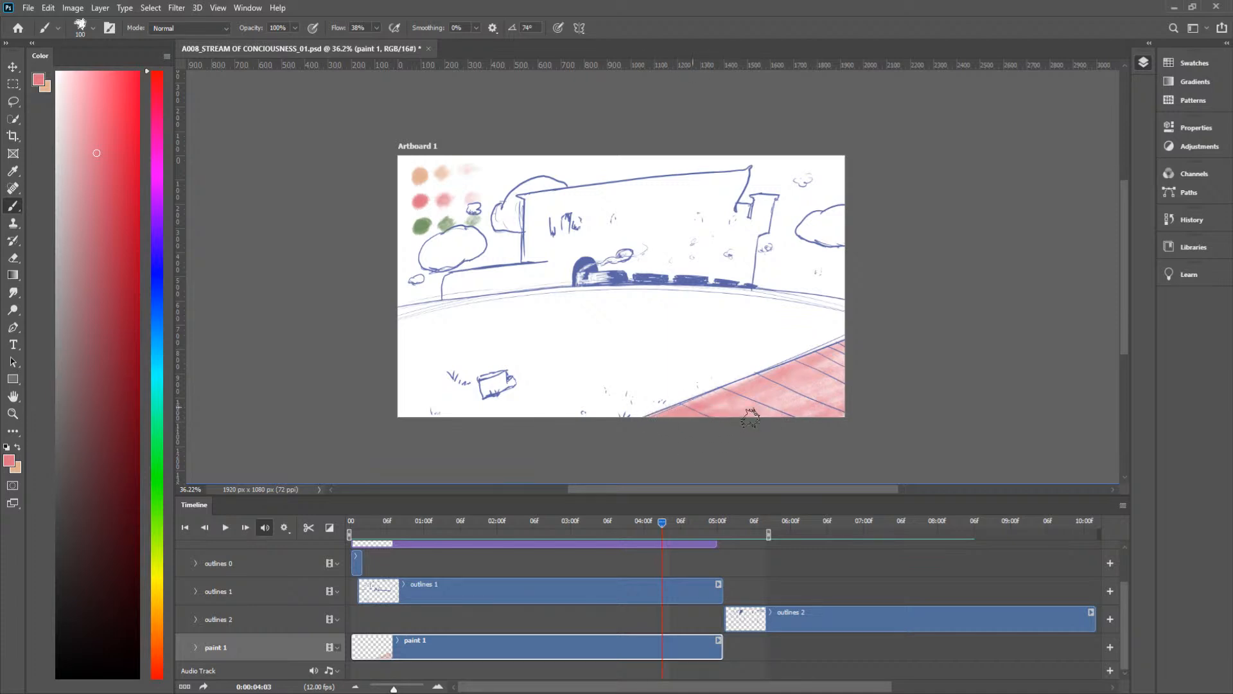
{"action": "mouse_move", "coordinate": [784, 399]}
{"action": "left_mouse_down"}
{"action": "mouse_move", "coordinate": [741, 383]}
{"action": "mouse_move", "coordinate": [828, 413]}
{"action": "mouse_move", "coordinate": [780, 393]}
{"action": "left_mouse_up"}
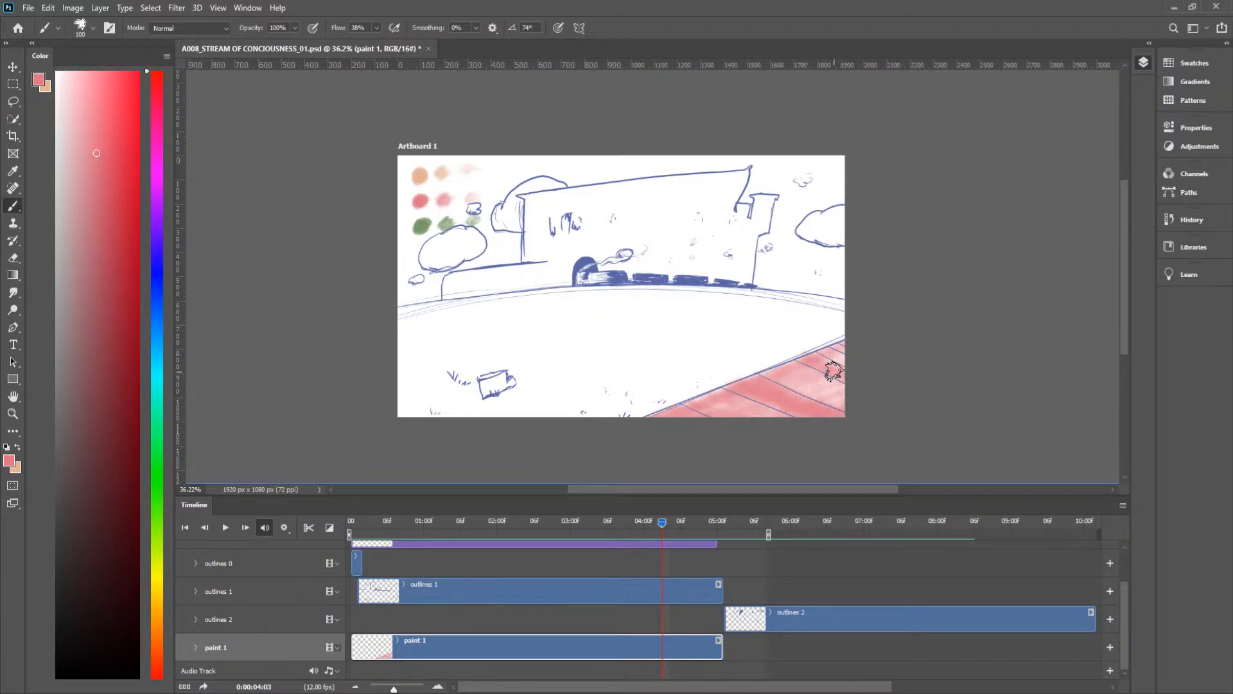
Step: At frame 0:00:03:03, fill the white foreground band below the peach hills with pink brush strokes
{"action": "left_click_drag", "start_coordinate": [660, 523], "coordinate": [589, 538]}
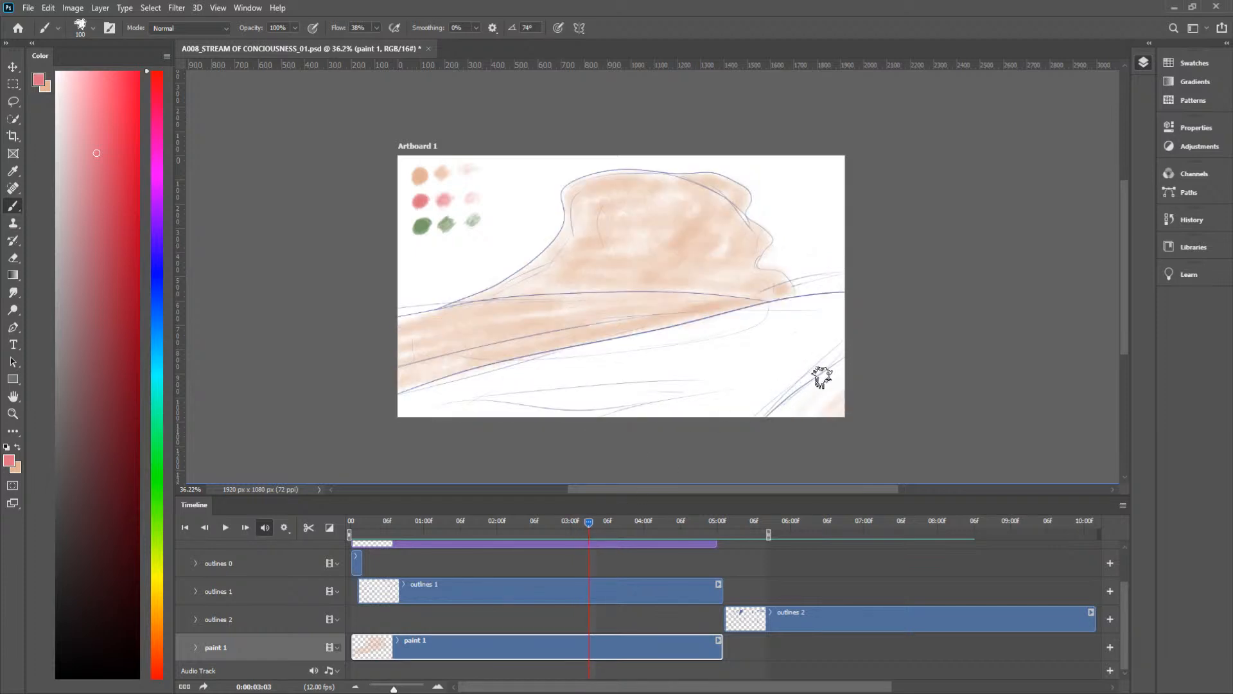
{"action": "mouse_move", "coordinate": [751, 331]}
{"action": "left_mouse_down"}
{"action": "mouse_move", "coordinate": [551, 377]}
{"action": "mouse_move", "coordinate": [531, 361]}
{"action": "mouse_move", "coordinate": [405, 407]}
{"action": "mouse_move", "coordinate": [520, 402]}
{"action": "mouse_move", "coordinate": [801, 350]}
{"action": "mouse_move", "coordinate": [696, 426]}
{"action": "mouse_move", "coordinate": [826, 355]}
{"action": "mouse_move", "coordinate": [746, 428]}
{"action": "mouse_move", "coordinate": [751, 411]}
{"action": "left_mouse_up"}
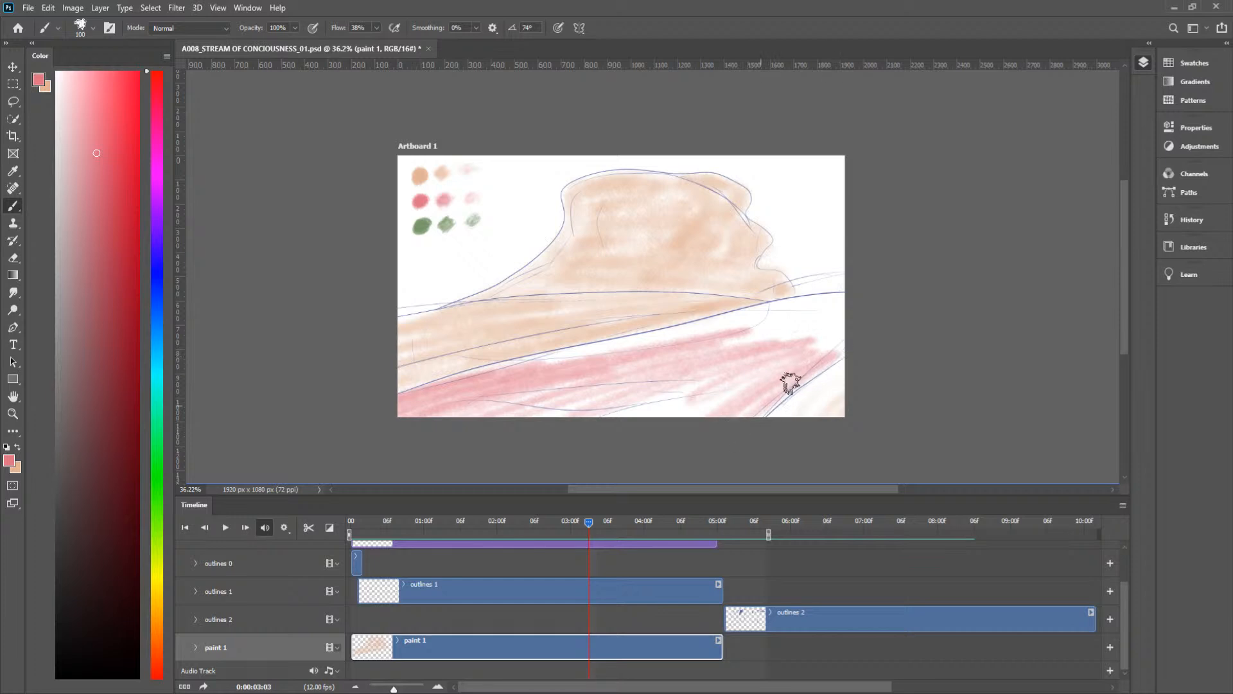
{"action": "mouse_move", "coordinate": [877, 315]}
{"action": "left_mouse_down"}
{"action": "mouse_move", "coordinate": [832, 341]}
{"action": "mouse_move", "coordinate": [801, 327]}
{"action": "mouse_move", "coordinate": [738, 341]}
{"action": "mouse_move", "coordinate": [863, 300]}
{"action": "mouse_move", "coordinate": [758, 316]}
{"action": "left_mouse_up"}
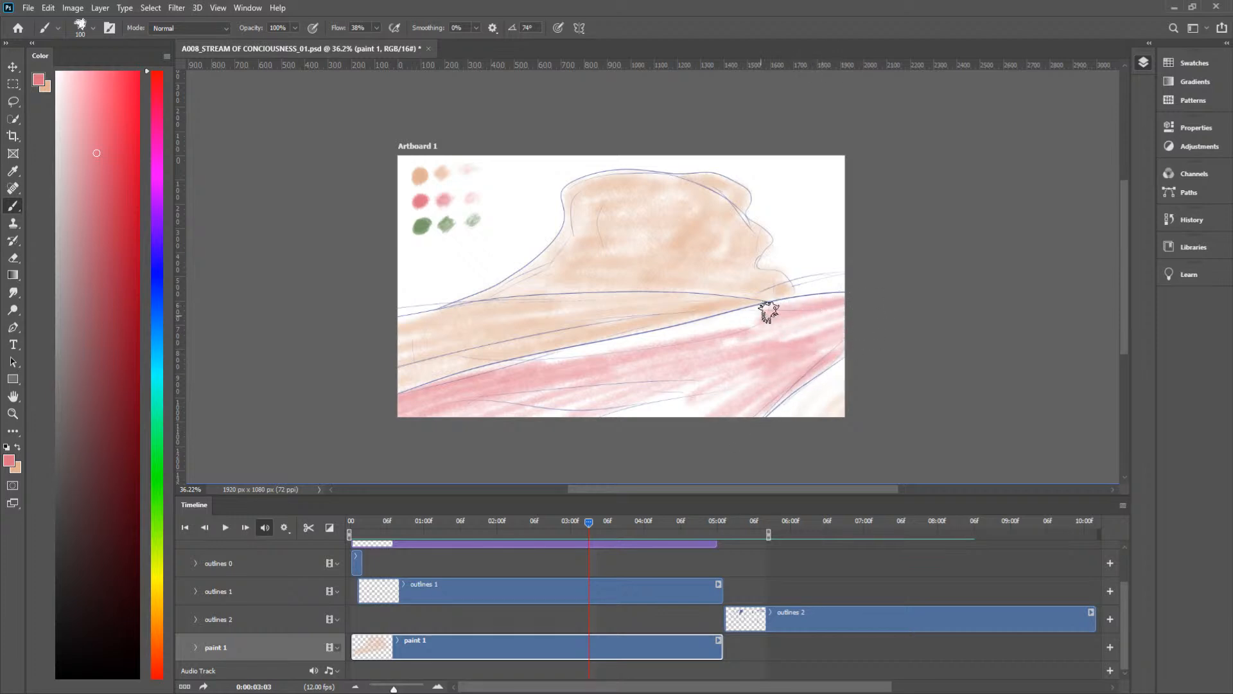
{"action": "mouse_move", "coordinate": [851, 299]}
{"action": "left_mouse_down"}
{"action": "mouse_move", "coordinate": [451, 380]}
{"action": "mouse_move", "coordinate": [634, 352]}
{"action": "mouse_move", "coordinate": [504, 405]}
{"action": "mouse_move", "coordinate": [637, 404]}
{"action": "mouse_move", "coordinate": [558, 431]}
{"action": "mouse_move", "coordinate": [737, 401]}
{"action": "mouse_move", "coordinate": [678, 413]}
{"action": "mouse_move", "coordinate": [625, 404]}
{"action": "mouse_move", "coordinate": [780, 382]}
{"action": "mouse_move", "coordinate": [660, 402]}
{"action": "mouse_move", "coordinate": [765, 407]}
{"action": "mouse_move", "coordinate": [733, 394]}
{"action": "mouse_move", "coordinate": [770, 377]}
{"action": "mouse_move", "coordinate": [757, 375]}
{"action": "mouse_move", "coordinate": [556, 413]}
{"action": "mouse_move", "coordinate": [625, 411]}
{"action": "mouse_move", "coordinate": [592, 399]}
{"action": "mouse_move", "coordinate": [686, 385]}
{"action": "mouse_move", "coordinate": [559, 407]}
{"action": "left_mouse_up"}
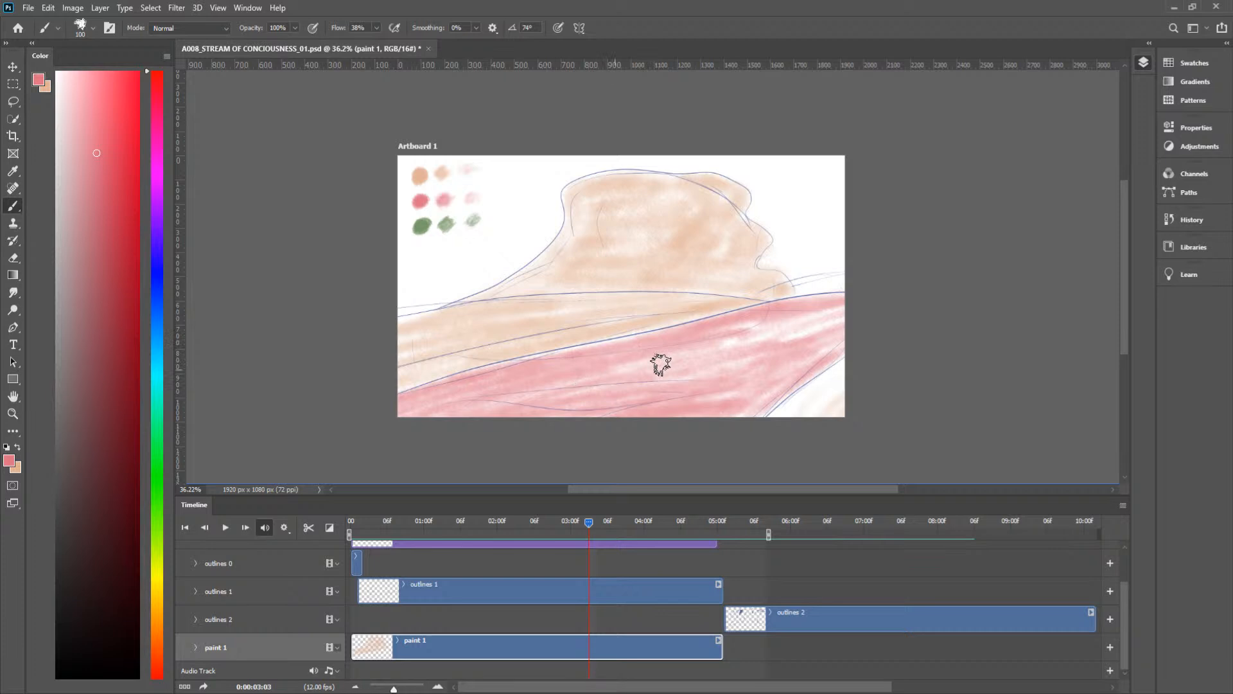
{"action": "mouse_move", "coordinate": [710, 348]}
{"action": "left_mouse_down"}
{"action": "mouse_move", "coordinate": [720, 419]}
{"action": "mouse_move", "coordinate": [738, 421]}
{"action": "mouse_move", "coordinate": [754, 414]}
{"action": "mouse_move", "coordinate": [733, 411]}
{"action": "mouse_move", "coordinate": [780, 374]}
{"action": "mouse_move", "coordinate": [730, 383]}
{"action": "mouse_move", "coordinate": [771, 368]}
{"action": "mouse_move", "coordinate": [738, 392]}
{"action": "mouse_move", "coordinate": [763, 368]}
{"action": "mouse_move", "coordinate": [723, 383]}
{"action": "mouse_move", "coordinate": [756, 345]}
{"action": "mouse_move", "coordinate": [727, 376]}
{"action": "mouse_move", "coordinate": [749, 347]}
{"action": "mouse_move", "coordinate": [593, 402]}
{"action": "mouse_move", "coordinate": [739, 335]}
{"action": "mouse_move", "coordinate": [560, 374]}
{"action": "mouse_move", "coordinate": [805, 324]}
{"action": "mouse_move", "coordinate": [462, 413]}
{"action": "left_mouse_up"}
Step: At frame 0:00:03:04, paint the foreground band below the peach shapes pink
{"action": "left_click_drag", "start_coordinate": [588, 522], "coordinate": [596, 522]}
{"action": "mouse_move", "coordinate": [838, 318]}
{"action": "left_mouse_down"}
{"action": "mouse_move", "coordinate": [488, 421]}
{"action": "mouse_move", "coordinate": [736, 343]}
{"action": "mouse_move", "coordinate": [540, 442]}
{"action": "mouse_move", "coordinate": [789, 355]}
{"action": "mouse_move", "coordinate": [850, 358]}
{"action": "mouse_move", "coordinate": [828, 364]}
{"action": "mouse_move", "coordinate": [847, 343]}
{"action": "mouse_move", "coordinate": [817, 388]}
{"action": "mouse_move", "coordinate": [767, 362]}
{"action": "mouse_move", "coordinate": [871, 298]}
{"action": "mouse_move", "coordinate": [364, 419]}
{"action": "mouse_move", "coordinate": [719, 342]}
{"action": "mouse_move", "coordinate": [314, 417]}
{"action": "mouse_move", "coordinate": [644, 361]}
{"action": "mouse_move", "coordinate": [319, 409]}
{"action": "mouse_move", "coordinate": [472, 381]}
{"action": "mouse_move", "coordinate": [399, 393]}
{"action": "mouse_move", "coordinate": [499, 406]}
{"action": "mouse_move", "coordinate": [347, 417]}
{"action": "mouse_move", "coordinate": [699, 412]}
{"action": "mouse_move", "coordinate": [403, 412]}
{"action": "mouse_move", "coordinate": [731, 402]}
{"action": "mouse_move", "coordinate": [436, 423]}
{"action": "mouse_move", "coordinate": [626, 394]}
{"action": "mouse_move", "coordinate": [677, 365]}
{"action": "mouse_move", "coordinate": [384, 428]}
{"action": "mouse_move", "coordinate": [687, 350]}
{"action": "mouse_move", "coordinate": [431, 431]}
{"action": "mouse_move", "coordinate": [755, 335]}
{"action": "mouse_move", "coordinate": [513, 411]}
{"action": "mouse_move", "coordinate": [704, 358]}
{"action": "mouse_move", "coordinate": [639, 385]}
{"action": "mouse_move", "coordinate": [663, 398]}
{"action": "mouse_move", "coordinate": [714, 389]}
{"action": "mouse_move", "coordinate": [776, 359]}
{"action": "left_mouse_up"}
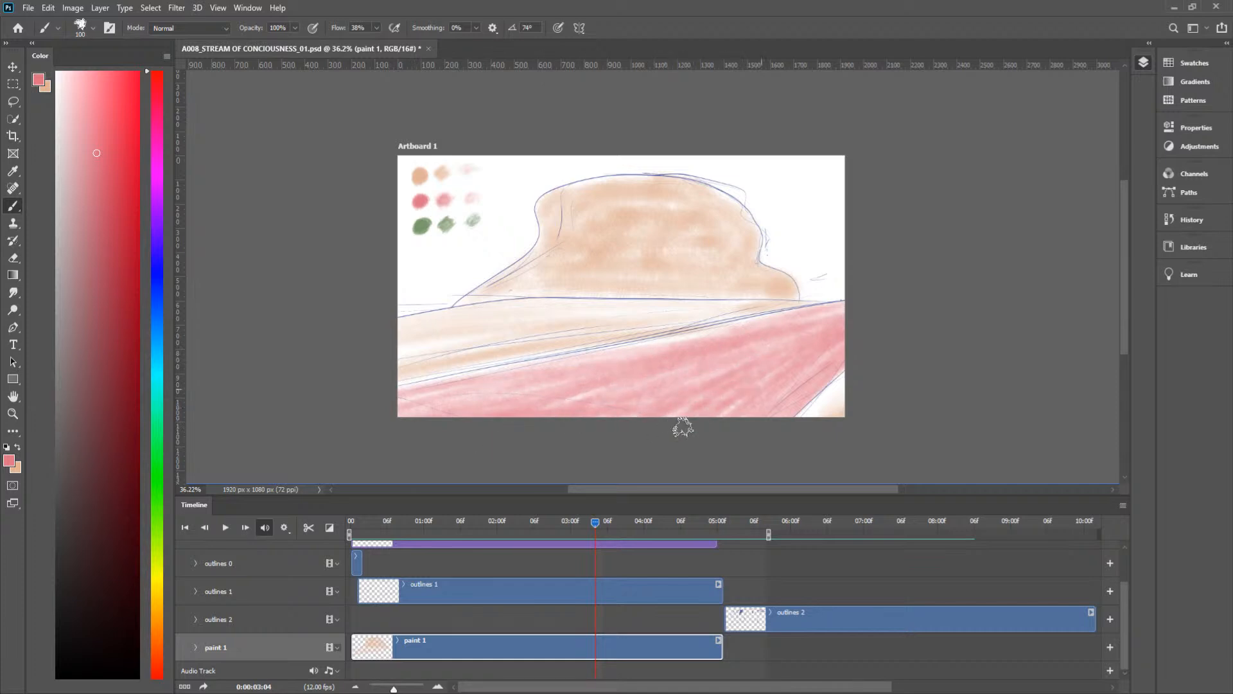
{"action": "left_click_drag", "start_coordinate": [742, 408], "coordinate": [503, 409]}
{"action": "mouse_move", "coordinate": [712, 348]}
{"action": "left_mouse_down"}
{"action": "mouse_move", "coordinate": [545, 370]}
{"action": "mouse_move", "coordinate": [806, 320]}
{"action": "mouse_move", "coordinate": [413, 397]}
{"action": "mouse_move", "coordinate": [524, 360]}
{"action": "mouse_move", "coordinate": [371, 403]}
{"action": "left_mouse_up"}
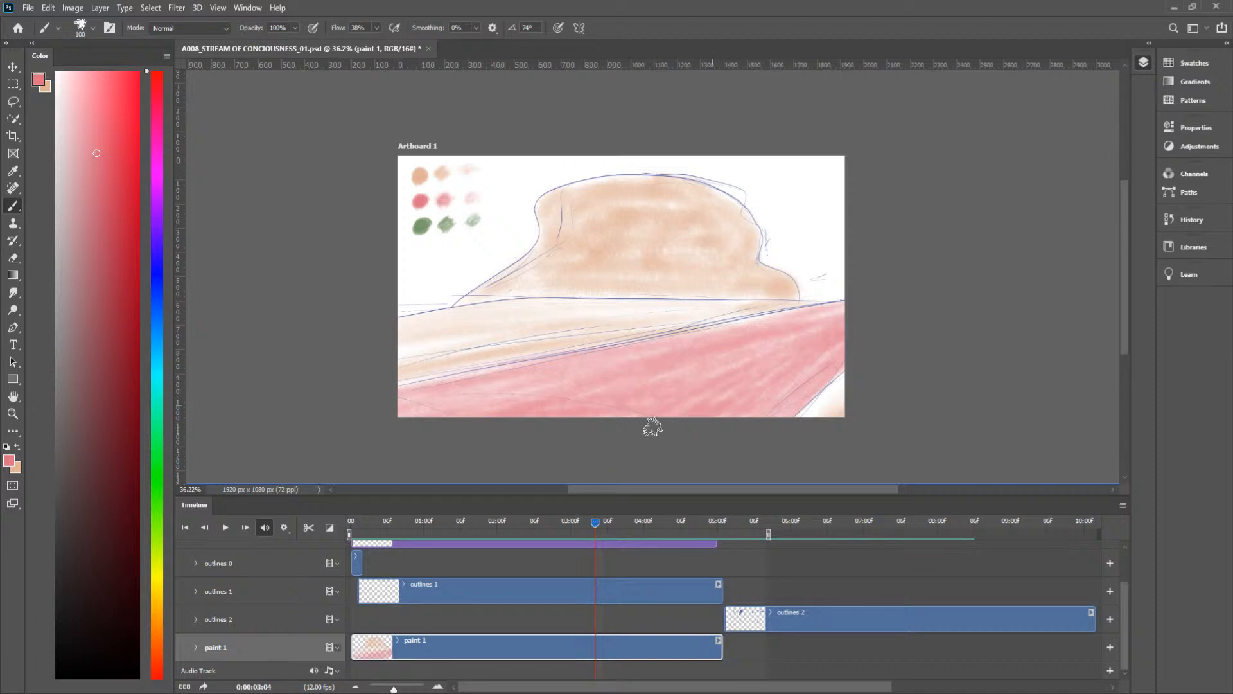
Step: At frame 0:00:03:05, brush pink over the foreground band, covering the remaining white patches
{"action": "left_click_drag", "start_coordinate": [596, 521], "coordinate": [601, 522]}
{"action": "mouse_move", "coordinate": [706, 355]}
{"action": "left_mouse_down"}
{"action": "mouse_move", "coordinate": [584, 379]}
{"action": "mouse_move", "coordinate": [854, 335]}
{"action": "mouse_move", "coordinate": [427, 393]}
{"action": "mouse_move", "coordinate": [817, 330]}
{"action": "mouse_move", "coordinate": [431, 383]}
{"action": "mouse_move", "coordinate": [575, 359]}
{"action": "mouse_move", "coordinate": [291, 428]}
{"action": "mouse_move", "coordinate": [629, 368]}
{"action": "mouse_move", "coordinate": [296, 406]}
{"action": "mouse_move", "coordinate": [471, 375]}
{"action": "mouse_move", "coordinate": [365, 396]}
{"action": "mouse_move", "coordinate": [493, 389]}
{"action": "mouse_move", "coordinate": [363, 417]}
{"action": "mouse_move", "coordinate": [609, 404]}
{"action": "mouse_move", "coordinate": [437, 422]}
{"action": "mouse_move", "coordinate": [634, 414]}
{"action": "mouse_move", "coordinate": [496, 421]}
{"action": "mouse_move", "coordinate": [785, 404]}
{"action": "mouse_move", "coordinate": [805, 391]}
{"action": "mouse_move", "coordinate": [759, 413]}
{"action": "mouse_move", "coordinate": [782, 432]}
{"action": "mouse_move", "coordinate": [867, 353]}
{"action": "mouse_move", "coordinate": [737, 411]}
{"action": "mouse_move", "coordinate": [695, 415]}
{"action": "mouse_move", "coordinate": [699, 392]}
{"action": "mouse_move", "coordinate": [800, 380]}
{"action": "left_mouse_up"}
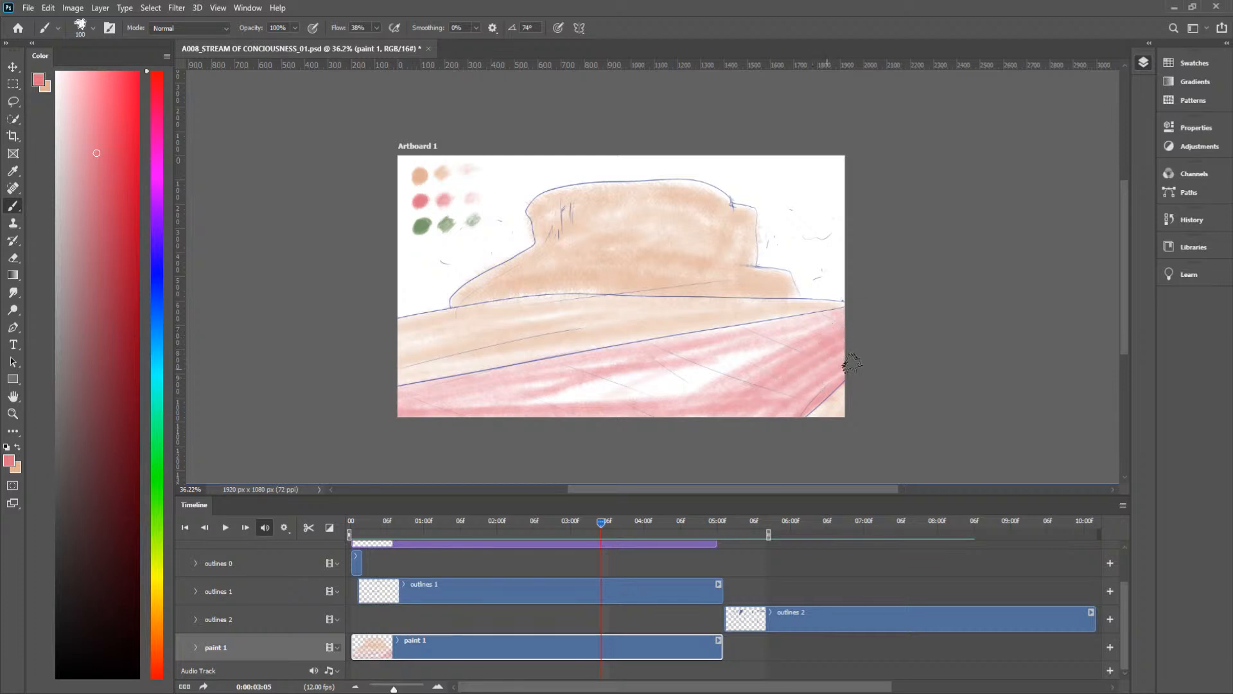
{"action": "mouse_move", "coordinate": [740, 409]}
{"action": "left_mouse_down"}
{"action": "mouse_move", "coordinate": [689, 412]}
{"action": "mouse_move", "coordinate": [679, 398]}
{"action": "mouse_move", "coordinate": [719, 385]}
{"action": "mouse_move", "coordinate": [692, 382]}
{"action": "mouse_move", "coordinate": [790, 324]}
{"action": "mouse_move", "coordinate": [860, 302]}
{"action": "mouse_move", "coordinate": [736, 352]}
{"action": "mouse_move", "coordinate": [751, 343]}
{"action": "mouse_move", "coordinate": [743, 374]}
{"action": "mouse_move", "coordinate": [712, 372]}
{"action": "mouse_move", "coordinate": [772, 357]}
{"action": "mouse_move", "coordinate": [661, 388]}
{"action": "mouse_move", "coordinate": [779, 321]}
{"action": "left_mouse_up"}
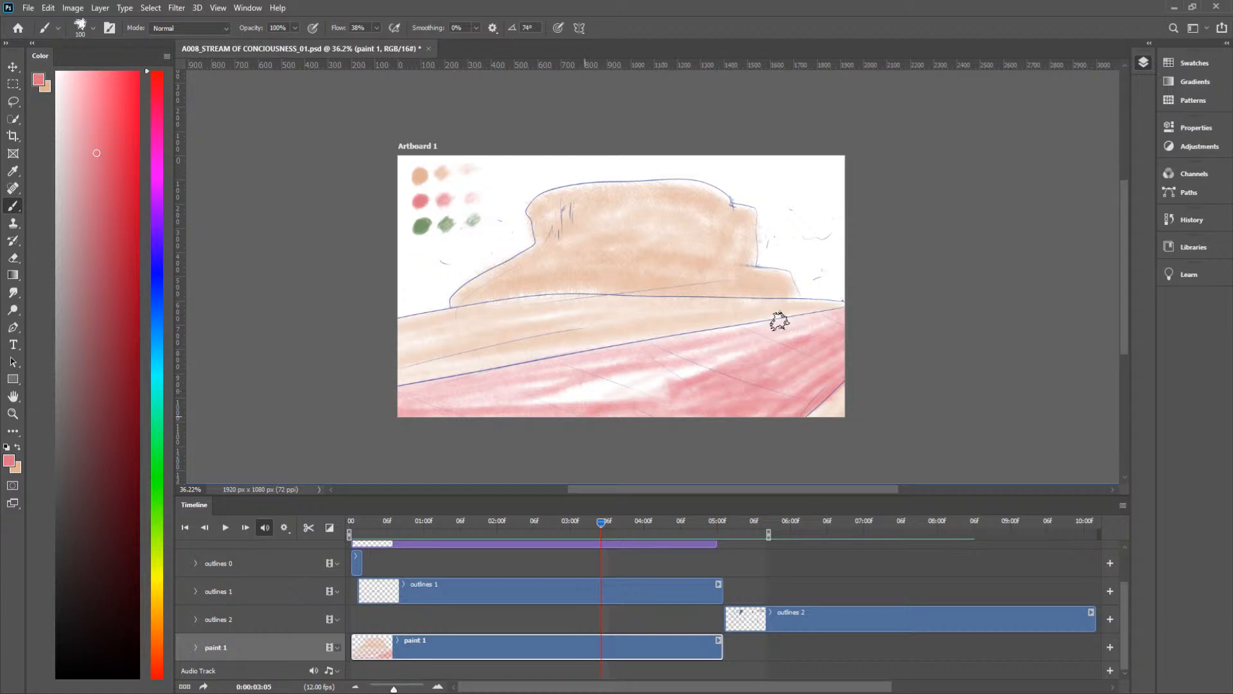
{"action": "mouse_move", "coordinate": [720, 365]}
{"action": "left_mouse_down"}
{"action": "mouse_move", "coordinate": [581, 406]}
{"action": "mouse_move", "coordinate": [604, 397]}
{"action": "mouse_move", "coordinate": [552, 394]}
{"action": "mouse_move", "coordinate": [526, 413]}
{"action": "mouse_move", "coordinate": [606, 373]}
{"action": "mouse_move", "coordinate": [483, 404]}
{"action": "mouse_move", "coordinate": [581, 395]}
{"action": "mouse_move", "coordinate": [555, 402]}
{"action": "mouse_move", "coordinate": [609, 407]}
{"action": "left_mouse_up"}
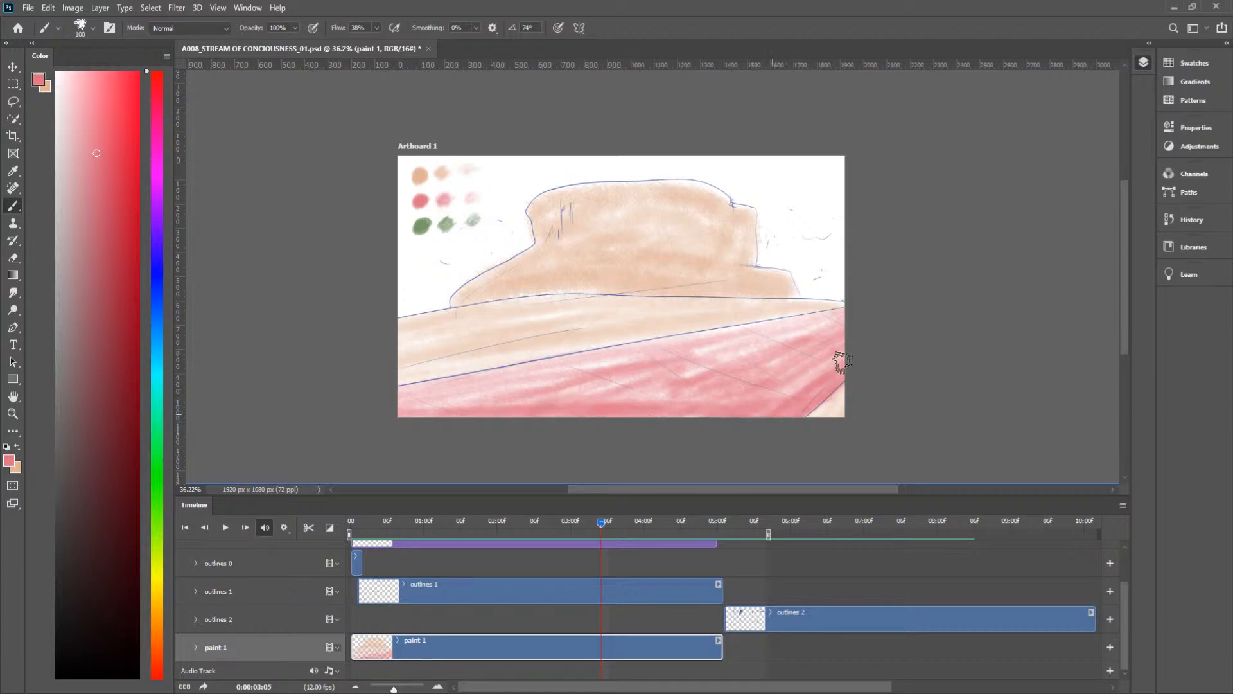
{"action": "mouse_move", "coordinate": [806, 379]}
{"action": "left_mouse_down"}
{"action": "mouse_move", "coordinate": [776, 396]}
{"action": "mouse_move", "coordinate": [774, 377]}
{"action": "mouse_move", "coordinate": [842, 316]}
{"action": "left_mouse_up"}
{"action": "mouse_move", "coordinate": [751, 342]}
{"action": "left_mouse_down"}
{"action": "mouse_move", "coordinate": [798, 336]}
{"action": "mouse_move", "coordinate": [686, 348]}
{"action": "mouse_move", "coordinate": [775, 322]}
{"action": "mouse_move", "coordinate": [664, 347]}
{"action": "mouse_move", "coordinate": [817, 320]}
{"action": "mouse_move", "coordinate": [709, 350]}
{"action": "mouse_move", "coordinate": [800, 324]}
{"action": "left_mouse_up"}
{"action": "mouse_move", "coordinate": [733, 370]}
{"action": "left_mouse_down"}
{"action": "mouse_move", "coordinate": [631, 388]}
{"action": "mouse_move", "coordinate": [694, 345]}
{"action": "mouse_move", "coordinate": [793, 319]}
{"action": "mouse_move", "coordinate": [603, 364]}
{"action": "mouse_move", "coordinate": [675, 350]}
{"action": "mouse_move", "coordinate": [556, 405]}
{"action": "mouse_move", "coordinate": [648, 381]}
{"action": "mouse_move", "coordinate": [705, 386]}
{"action": "mouse_move", "coordinate": [709, 401]}
{"action": "left_mouse_up"}
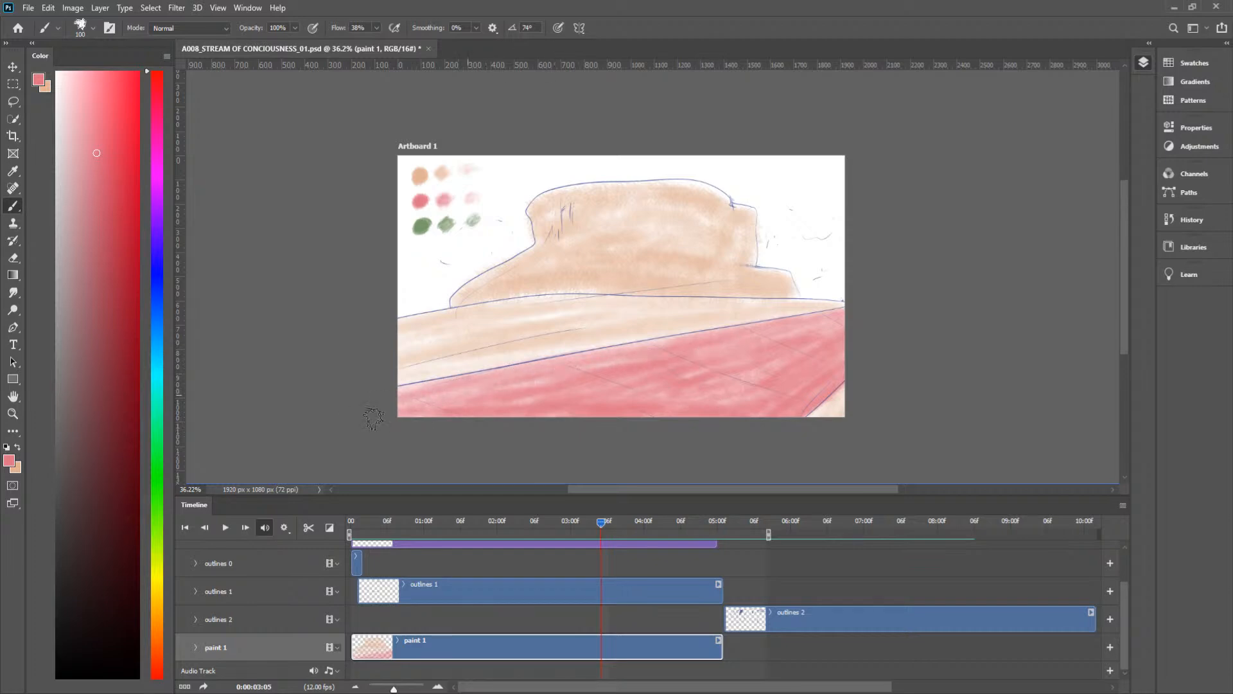
Step: At frame 0:00:03:06, fill the white foreground below the peach ground with pink, leaving the blue sky untouched
{"action": "mouse_move", "coordinate": [601, 529]}
{"action": "left_mouse_down"}
{"action": "mouse_move", "coordinate": [620, 520]}
{"action": "mouse_move", "coordinate": [561, 524]}
{"action": "mouse_move", "coordinate": [609, 529]}
{"action": "left_mouse_up"}
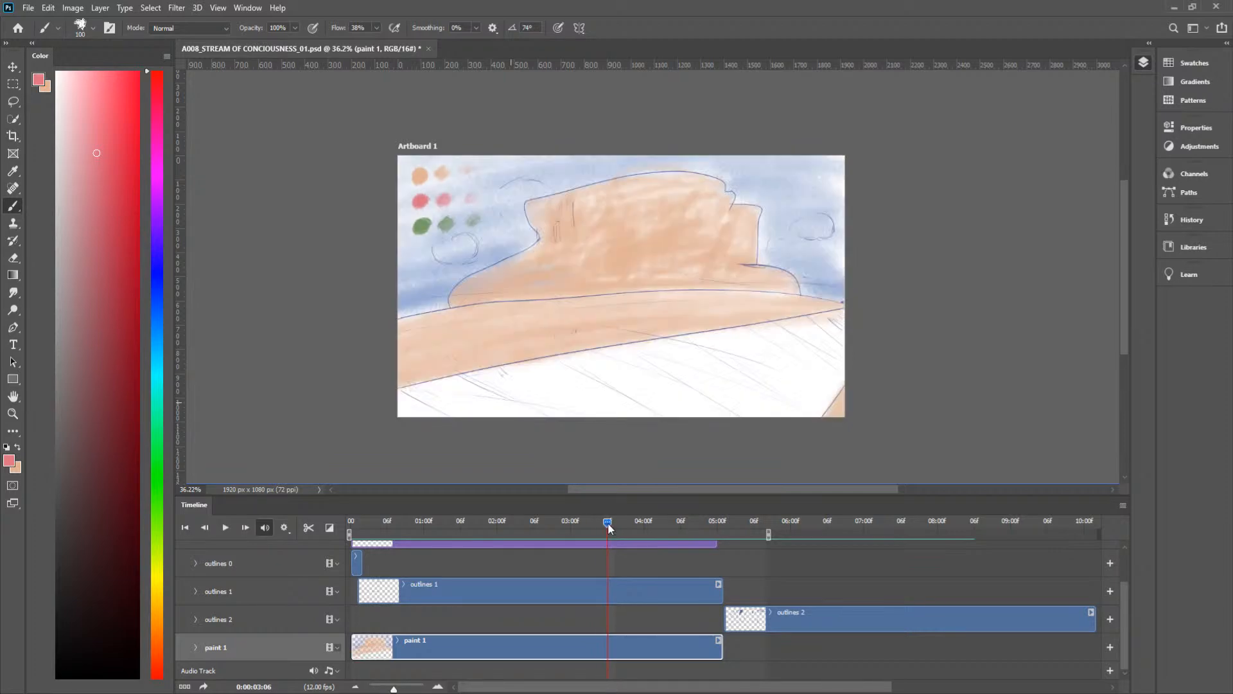
{"action": "mouse_move", "coordinate": [830, 406]}
{"action": "left_mouse_down"}
{"action": "mouse_move", "coordinate": [840, 380]}
{"action": "mouse_move", "coordinate": [793, 424]}
{"action": "left_mouse_up"}
{"action": "mouse_move", "coordinate": [851, 368]}
{"action": "left_mouse_down"}
{"action": "mouse_move", "coordinate": [832, 362]}
{"action": "mouse_move", "coordinate": [780, 379]}
{"action": "mouse_move", "coordinate": [710, 419]}
{"action": "mouse_move", "coordinate": [796, 364]}
{"action": "mouse_move", "coordinate": [765, 385]}
{"action": "mouse_move", "coordinate": [822, 366]}
{"action": "mouse_move", "coordinate": [818, 383]}
{"action": "left_mouse_up"}
{"action": "mouse_move", "coordinate": [638, 430]}
{"action": "left_mouse_down"}
{"action": "mouse_move", "coordinate": [705, 398]}
{"action": "mouse_move", "coordinate": [478, 434]}
{"action": "mouse_move", "coordinate": [506, 377]}
{"action": "mouse_move", "coordinate": [381, 394]}
{"action": "mouse_move", "coordinate": [532, 381]}
{"action": "mouse_move", "coordinate": [437, 382]}
{"action": "mouse_move", "coordinate": [385, 417]}
{"action": "mouse_move", "coordinate": [550, 391]}
{"action": "mouse_move", "coordinate": [419, 421]}
{"action": "mouse_move", "coordinate": [642, 408]}
{"action": "mouse_move", "coordinate": [762, 379]}
{"action": "mouse_move", "coordinate": [633, 357]}
{"action": "mouse_move", "coordinate": [779, 322]}
{"action": "mouse_move", "coordinate": [779, 339]}
{"action": "mouse_move", "coordinate": [752, 349]}
{"action": "mouse_move", "coordinate": [865, 332]}
{"action": "mouse_move", "coordinate": [774, 328]}
{"action": "mouse_move", "coordinate": [845, 322]}
{"action": "mouse_move", "coordinate": [853, 336]}
{"action": "mouse_move", "coordinate": [823, 347]}
{"action": "mouse_move", "coordinate": [834, 324]}
{"action": "left_mouse_up"}
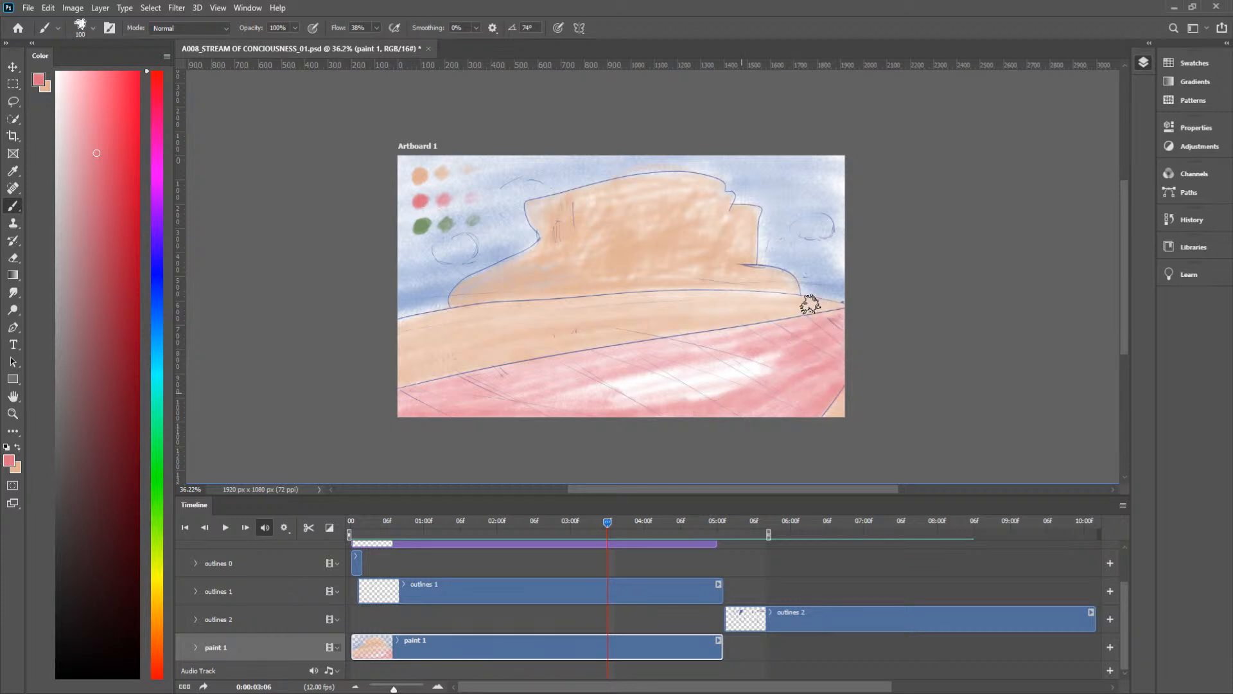
{"action": "mouse_move", "coordinate": [663, 404]}
{"action": "left_mouse_down"}
{"action": "mouse_move", "coordinate": [782, 367]}
{"action": "mouse_move", "coordinate": [678, 386]}
{"action": "mouse_move", "coordinate": [740, 386]}
{"action": "mouse_move", "coordinate": [654, 408]}
{"action": "mouse_move", "coordinate": [627, 405]}
{"action": "mouse_move", "coordinate": [745, 358]}
{"action": "mouse_move", "coordinate": [730, 377]}
{"action": "mouse_move", "coordinate": [499, 412]}
{"action": "left_mouse_up"}
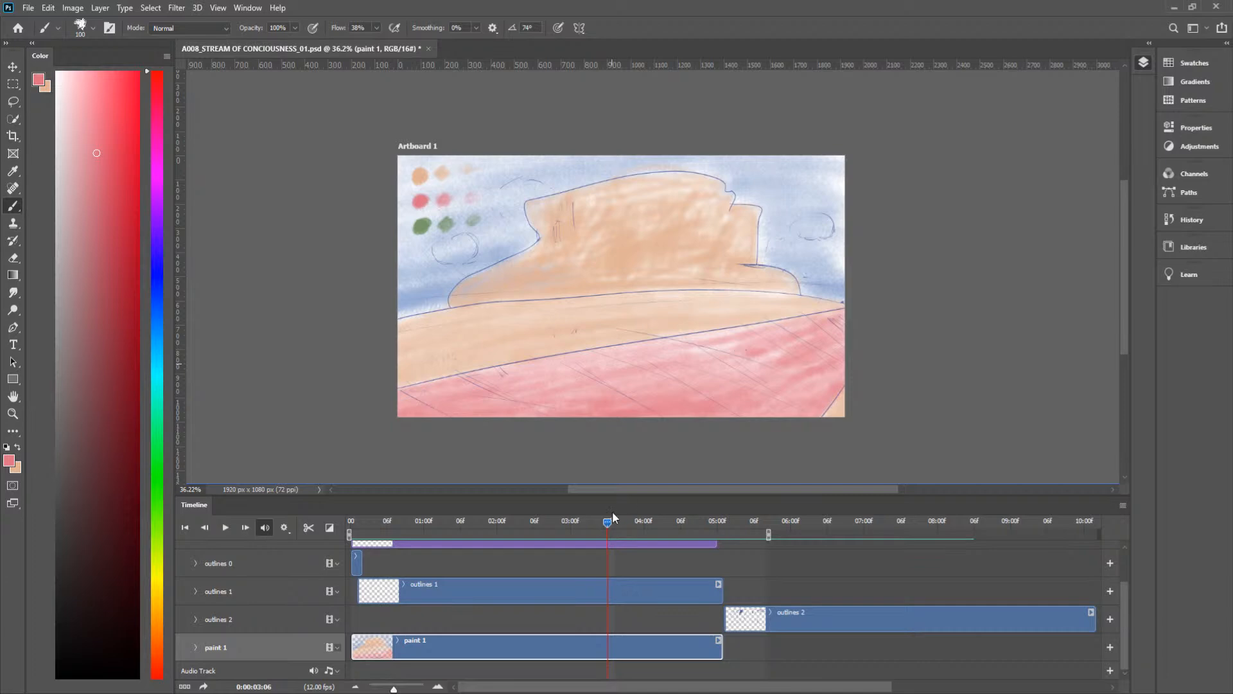
Step: At frame 0:00:03:07, fill the white foreground band below the peach ground with overlapping pink brush strokes
{"action": "mouse_move", "coordinate": [604, 522]}
{"action": "left_mouse_down"}
{"action": "mouse_move", "coordinate": [538, 531]}
{"action": "mouse_move", "coordinate": [611, 540]}
{"action": "left_mouse_up"}
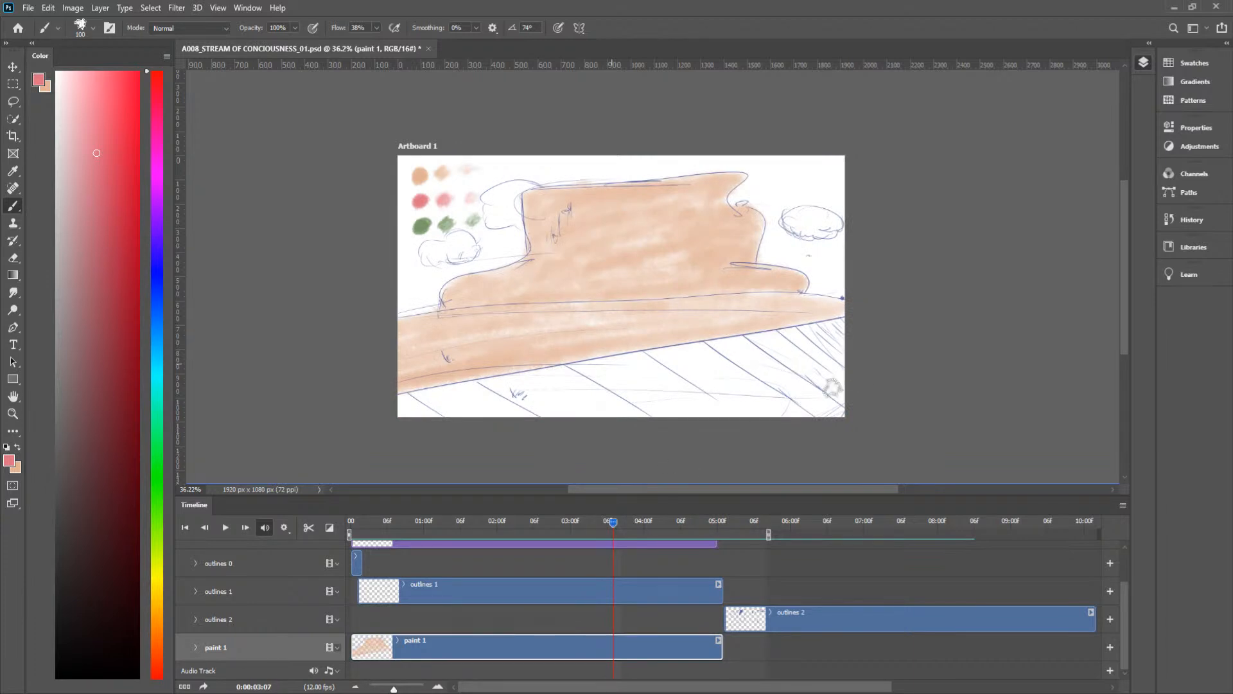
{"action": "left_click_drag", "start_coordinate": [611, 522], "coordinate": [611, 524]}
{"action": "mouse_move", "coordinate": [859, 374]}
{"action": "left_mouse_down"}
{"action": "mouse_move", "coordinate": [857, 360]}
{"action": "mouse_move", "coordinate": [790, 419]}
{"action": "mouse_move", "coordinate": [837, 387]}
{"action": "left_mouse_up"}
{"action": "mouse_move", "coordinate": [382, 422]}
{"action": "left_mouse_down"}
{"action": "mouse_move", "coordinate": [857, 417]}
{"action": "mouse_move", "coordinate": [424, 423]}
{"action": "mouse_move", "coordinate": [822, 406]}
{"action": "mouse_move", "coordinate": [662, 410]}
{"action": "mouse_move", "coordinate": [808, 397]}
{"action": "mouse_move", "coordinate": [607, 413]}
{"action": "mouse_move", "coordinate": [819, 388]}
{"action": "mouse_move", "coordinate": [571, 409]}
{"action": "mouse_move", "coordinate": [678, 379]}
{"action": "mouse_move", "coordinate": [491, 416]}
{"action": "mouse_move", "coordinate": [778, 358]}
{"action": "mouse_move", "coordinate": [345, 413]}
{"action": "mouse_move", "coordinate": [594, 362]}
{"action": "mouse_move", "coordinate": [394, 398]}
{"action": "mouse_move", "coordinate": [467, 388]}
{"action": "mouse_move", "coordinate": [433, 413]}
{"action": "left_mouse_up"}
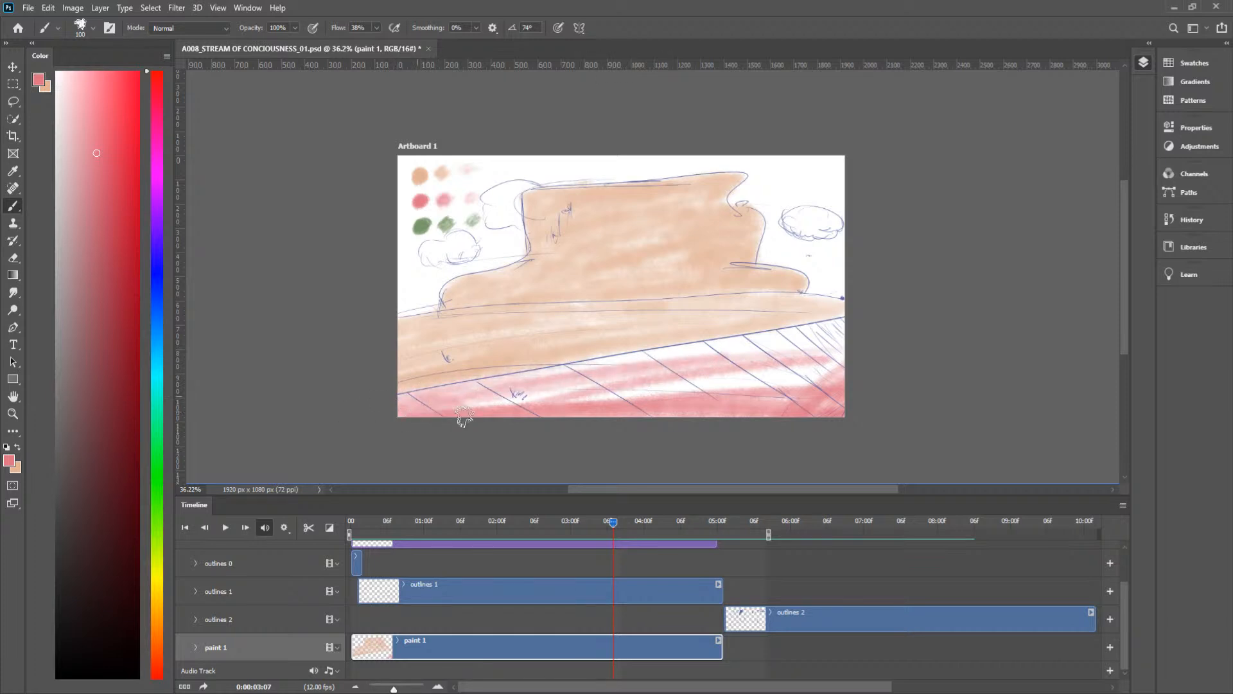
{"action": "mouse_move", "coordinate": [536, 417]}
{"action": "left_mouse_down"}
{"action": "mouse_move", "coordinate": [509, 398]}
{"action": "mouse_move", "coordinate": [553, 393]}
{"action": "mouse_move", "coordinate": [436, 404]}
{"action": "mouse_move", "coordinate": [573, 384]}
{"action": "left_mouse_up"}
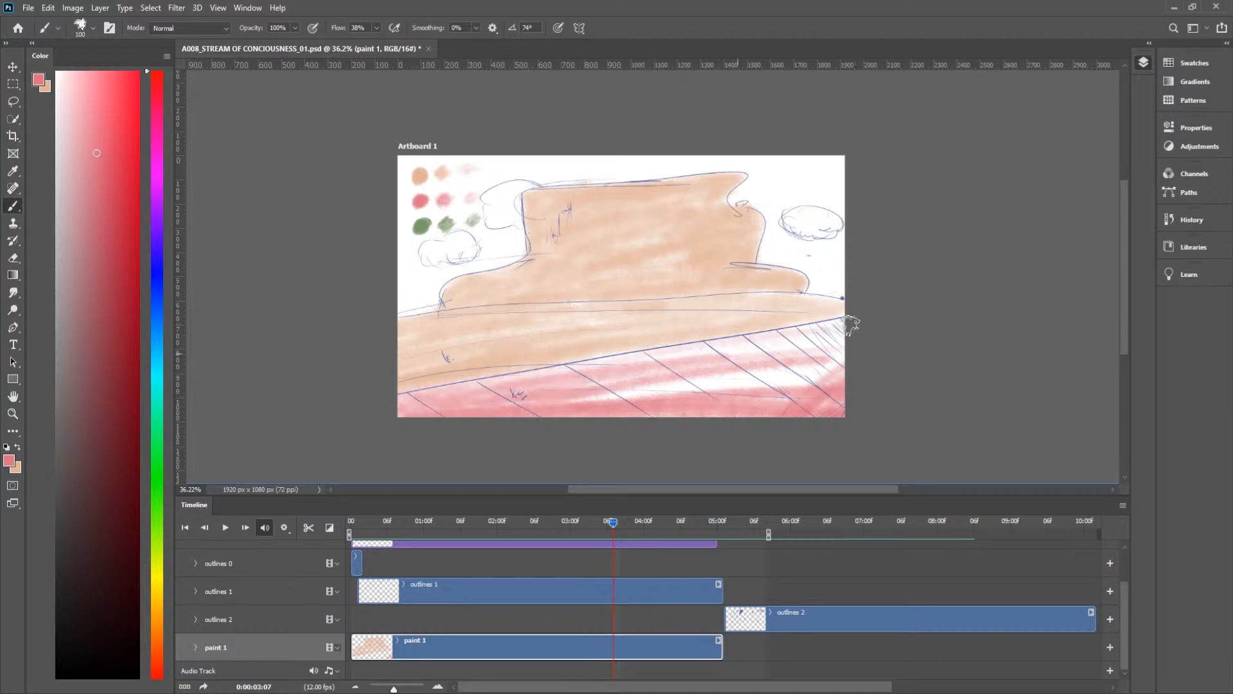
{"action": "mouse_move", "coordinate": [853, 316]}
{"action": "left_mouse_down"}
{"action": "mouse_move", "coordinate": [776, 347]}
{"action": "mouse_move", "coordinate": [848, 326]}
{"action": "mouse_move", "coordinate": [857, 338]}
{"action": "mouse_move", "coordinate": [768, 389]}
{"action": "mouse_move", "coordinate": [817, 355]}
{"action": "mouse_move", "coordinate": [820, 370]}
{"action": "left_mouse_up"}
{"action": "left_click_drag", "start_coordinate": [680, 390], "coordinate": [803, 384]}
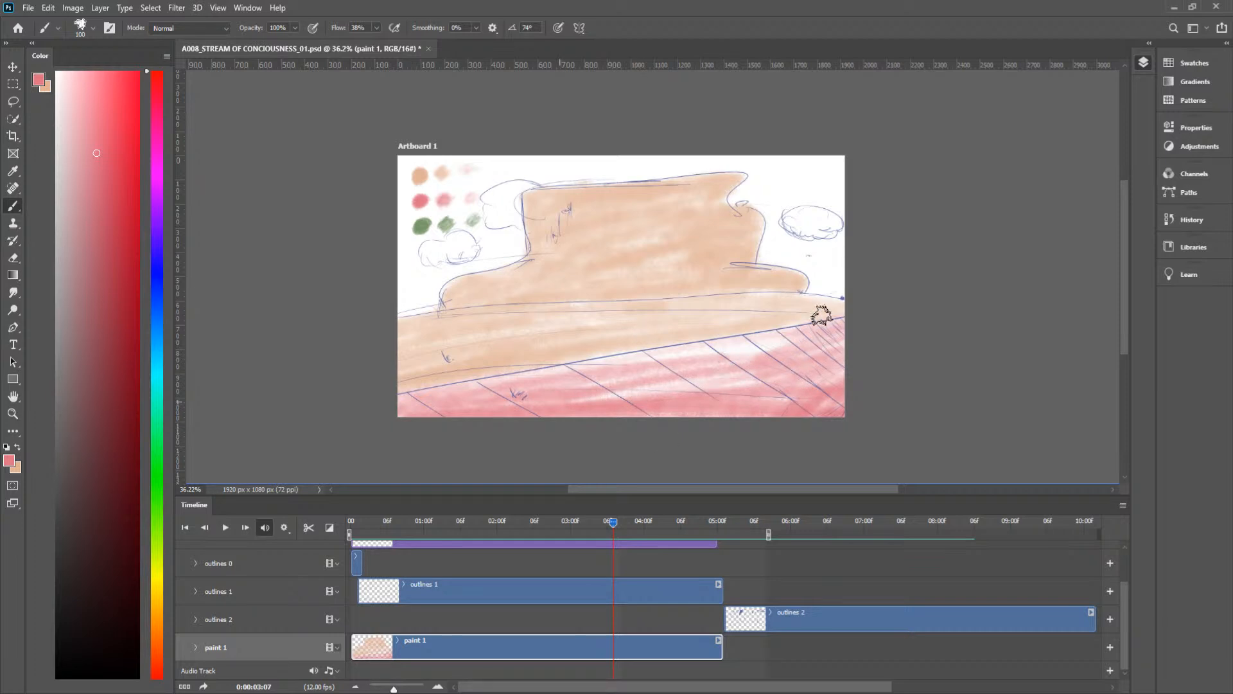
{"action": "mouse_move", "coordinate": [782, 342]}
{"action": "left_mouse_down"}
{"action": "mouse_move", "coordinate": [713, 355]}
{"action": "mouse_move", "coordinate": [837, 325]}
{"action": "mouse_move", "coordinate": [712, 367]}
{"action": "mouse_move", "coordinate": [775, 368]}
{"action": "left_mouse_up"}
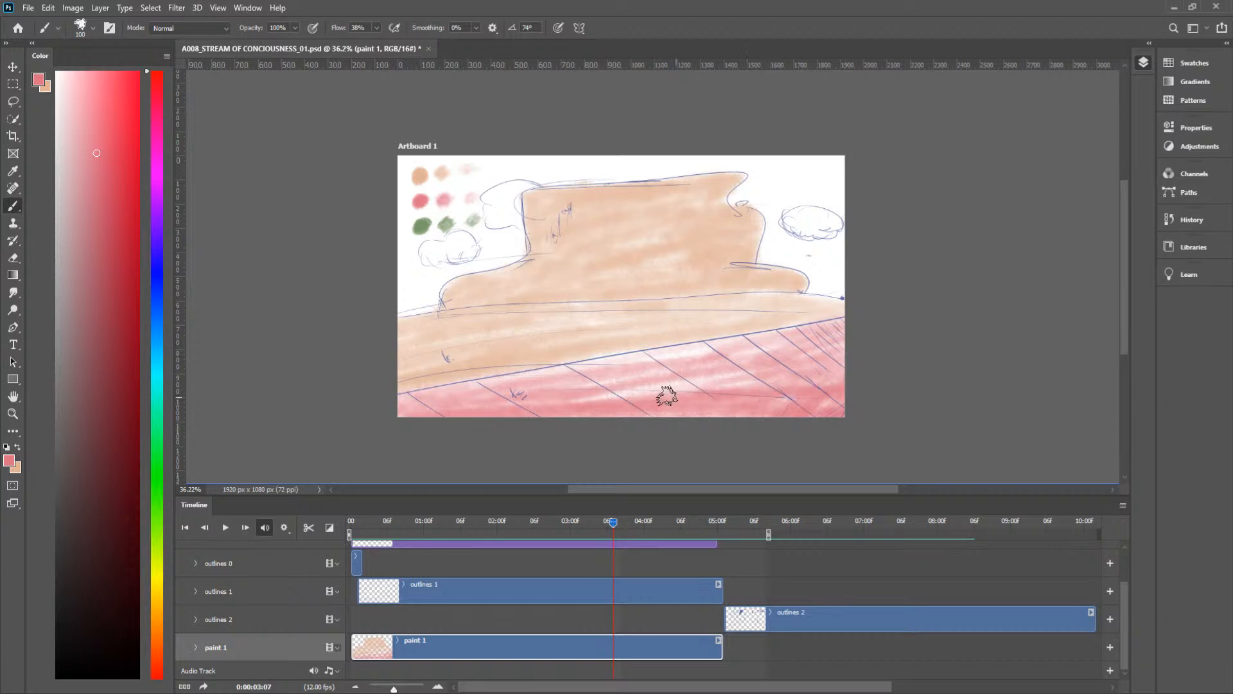
{"action": "mouse_move", "coordinate": [819, 349]}
{"action": "left_mouse_down"}
{"action": "mouse_move", "coordinate": [812, 339]}
{"action": "mouse_move", "coordinate": [838, 329]}
{"action": "mouse_move", "coordinate": [717, 359]}
{"action": "mouse_move", "coordinate": [836, 331]}
{"action": "left_mouse_up"}
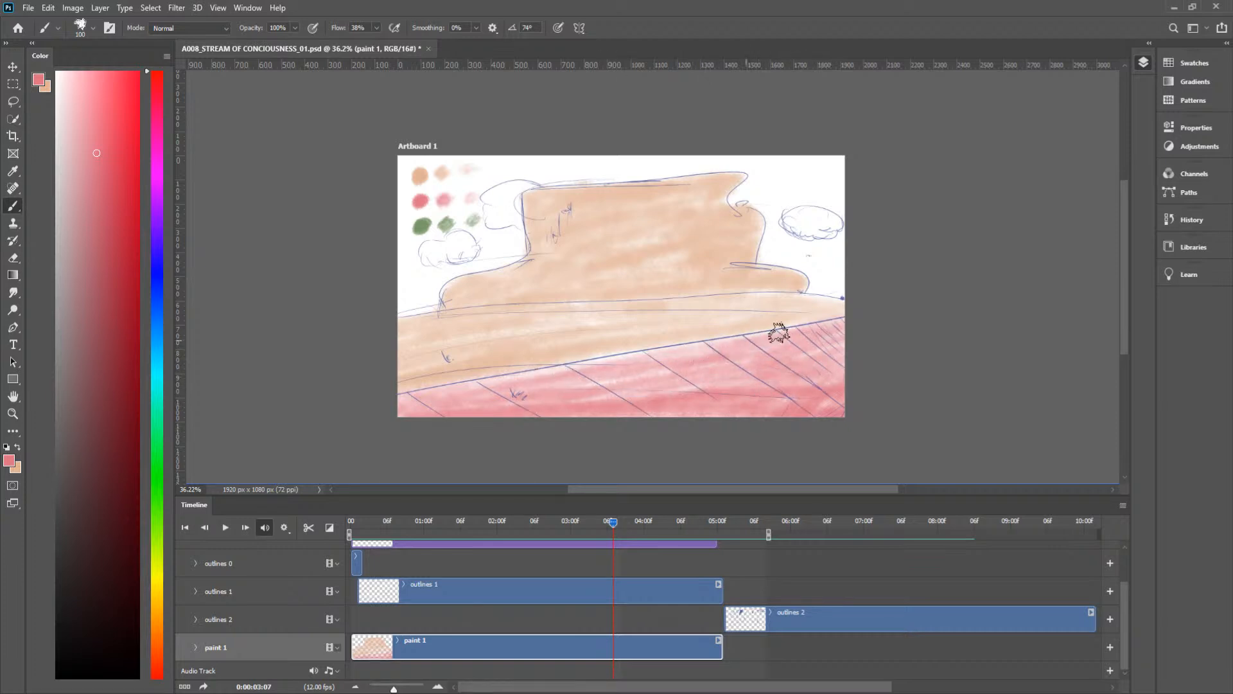
{"action": "mouse_move", "coordinate": [734, 354]}
{"action": "left_mouse_down"}
{"action": "mouse_move", "coordinate": [694, 385]}
{"action": "mouse_move", "coordinate": [588, 399]}
{"action": "mouse_move", "coordinate": [677, 415]}
{"action": "left_mouse_up"}
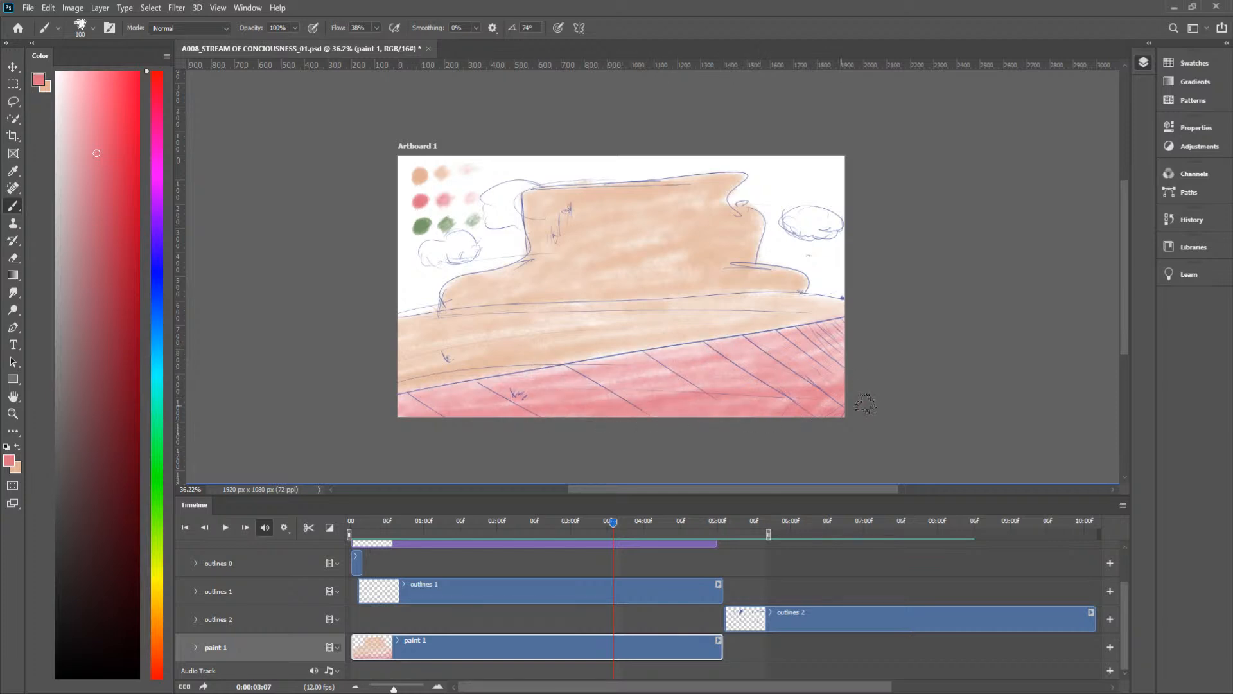
{"action": "mouse_move", "coordinate": [862, 410]}
{"action": "left_mouse_down"}
{"action": "mouse_move", "coordinate": [679, 403]}
{"action": "mouse_move", "coordinate": [795, 362]}
{"action": "mouse_move", "coordinate": [613, 378]}
{"action": "mouse_move", "coordinate": [744, 390]}
{"action": "left_mouse_up"}
Step: Paint the tiled wedge in the foreground corner pink at frames 0:00:04:06, 0:00:04:05, 0:00:04:04 and 0:00:04:02
{"action": "left_click_drag", "start_coordinate": [611, 521], "coordinate": [678, 529]}
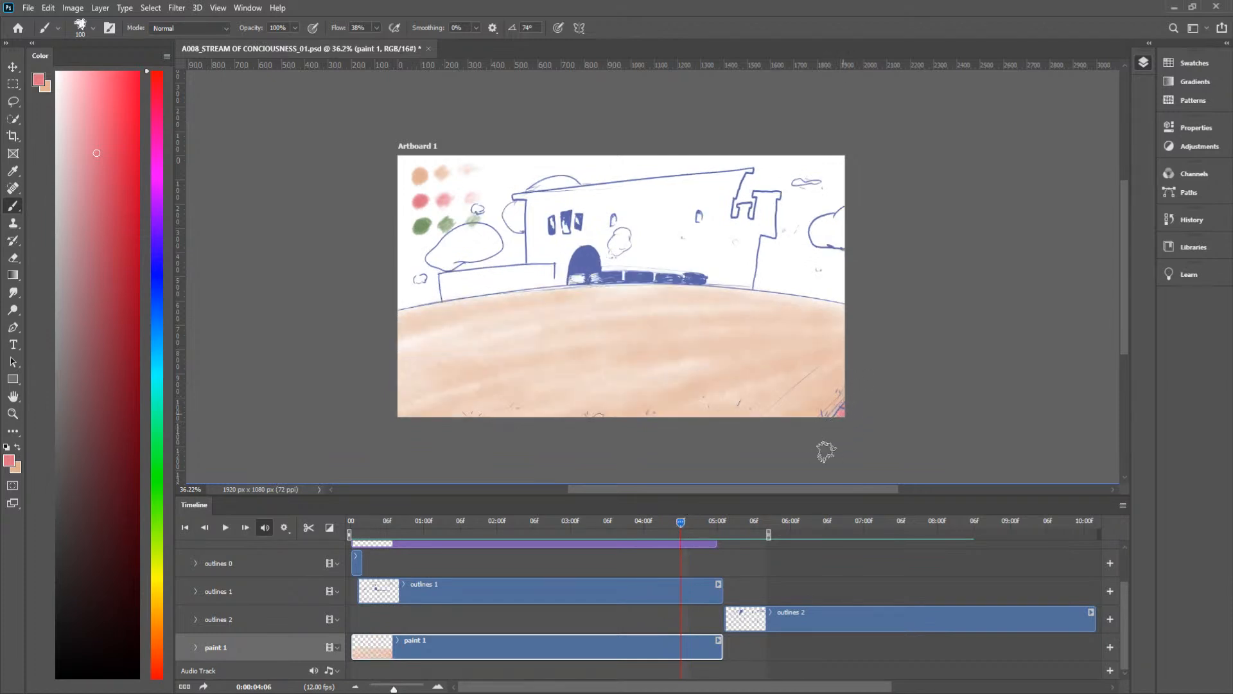
{"action": "mouse_move", "coordinate": [679, 522]}
{"action": "left_mouse_down"}
{"action": "mouse_move", "coordinate": [692, 521]}
{"action": "mouse_move", "coordinate": [677, 523]}
{"action": "left_mouse_up"}
{"action": "mouse_move", "coordinate": [793, 429]}
{"action": "left_mouse_down"}
{"action": "mouse_move", "coordinate": [849, 377]}
{"action": "mouse_move", "coordinate": [810, 431]}
{"action": "mouse_move", "coordinate": [860, 402]}
{"action": "mouse_move", "coordinate": [857, 367]}
{"action": "left_mouse_up"}
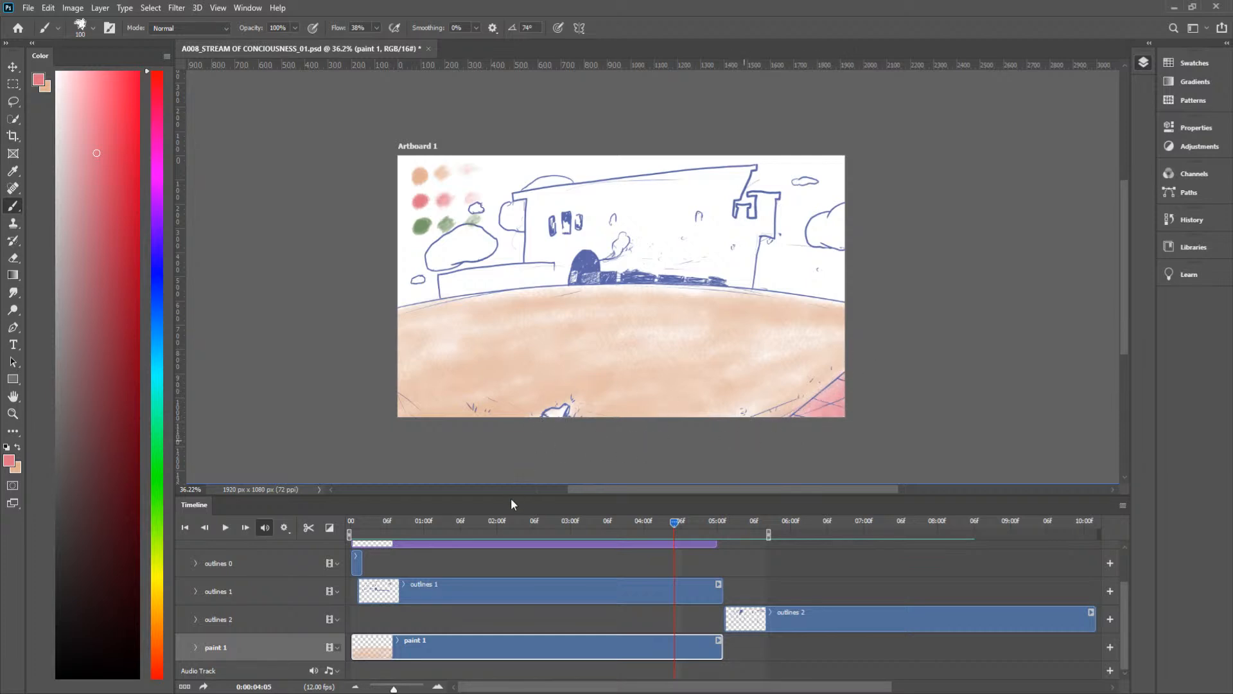
{"action": "left_click_drag", "start_coordinate": [669, 523], "coordinate": [668, 523]}
{"action": "mouse_move", "coordinate": [758, 408]}
{"action": "left_mouse_down"}
{"action": "mouse_move", "coordinate": [821, 376]}
{"action": "mouse_move", "coordinate": [744, 411]}
{"action": "mouse_move", "coordinate": [848, 350]}
{"action": "mouse_move", "coordinate": [835, 402]}
{"action": "mouse_move", "coordinate": [783, 418]}
{"action": "left_mouse_up"}
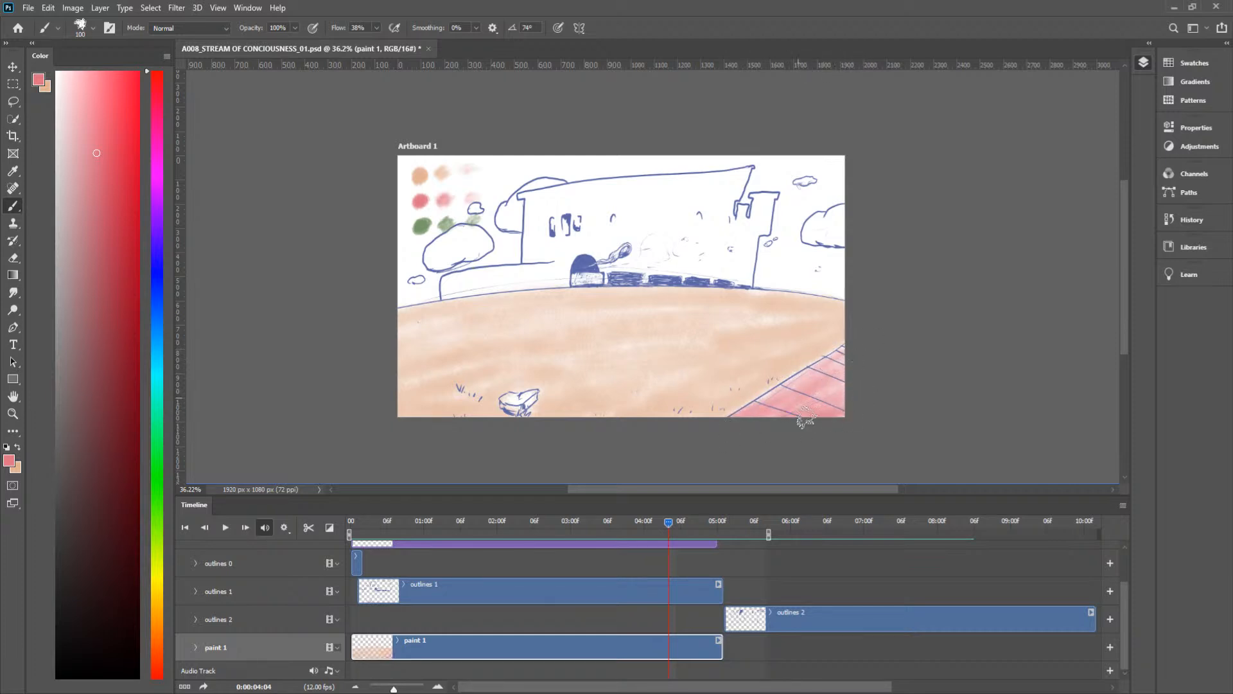
{"action": "left_click_drag", "start_coordinate": [669, 522], "coordinate": [656, 523]}
{"action": "mouse_move", "coordinate": [841, 341]}
{"action": "left_mouse_down"}
{"action": "mouse_move", "coordinate": [519, 422]}
{"action": "mouse_move", "coordinate": [736, 401]}
{"action": "mouse_move", "coordinate": [572, 417]}
{"action": "mouse_move", "coordinate": [812, 408]}
{"action": "mouse_move", "coordinate": [591, 421]}
{"action": "mouse_move", "coordinate": [863, 389]}
{"action": "mouse_move", "coordinate": [687, 397]}
{"action": "mouse_move", "coordinate": [810, 362]}
{"action": "mouse_move", "coordinate": [618, 400]}
{"action": "mouse_move", "coordinate": [773, 356]}
{"action": "mouse_move", "coordinate": [564, 406]}
{"action": "mouse_move", "coordinate": [862, 327]}
{"action": "mouse_move", "coordinate": [817, 348]}
{"action": "mouse_move", "coordinate": [846, 338]}
{"action": "mouse_move", "coordinate": [830, 344]}
{"action": "mouse_move", "coordinate": [853, 350]}
{"action": "mouse_move", "coordinate": [832, 361]}
{"action": "mouse_move", "coordinate": [849, 359]}
{"action": "mouse_move", "coordinate": [823, 360]}
{"action": "mouse_move", "coordinate": [862, 338]}
{"action": "mouse_move", "coordinate": [832, 367]}
{"action": "mouse_move", "coordinate": [850, 367]}
{"action": "mouse_move", "coordinate": [805, 394]}
{"action": "mouse_move", "coordinate": [809, 413]}
{"action": "mouse_move", "coordinate": [848, 408]}
{"action": "mouse_move", "coordinate": [823, 383]}
{"action": "mouse_move", "coordinate": [848, 376]}
{"action": "mouse_move", "coordinate": [798, 402]}
{"action": "mouse_move", "coordinate": [838, 379]}
{"action": "mouse_move", "coordinate": [832, 368]}
{"action": "mouse_move", "coordinate": [659, 399]}
{"action": "mouse_move", "coordinate": [720, 365]}
{"action": "mouse_move", "coordinate": [582, 406]}
{"action": "left_mouse_up"}
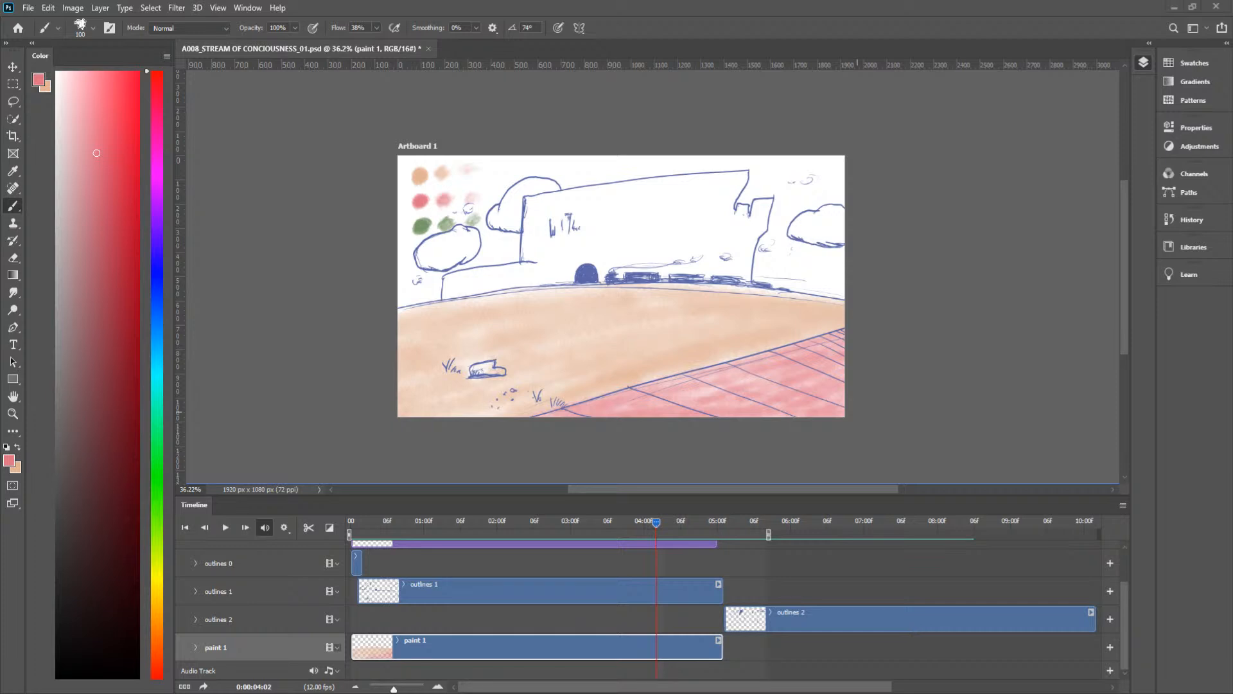
Step: Deepen the foreground wedge with a second coat of pink strokes at frames 0:00:04:02, 0:00:04:04 and 0:00:04:05
{"action": "mouse_move", "coordinate": [654, 522]}
{"action": "left_mouse_down"}
{"action": "mouse_move", "coordinate": [672, 520]}
{"action": "mouse_move", "coordinate": [658, 521]}
{"action": "left_mouse_up"}
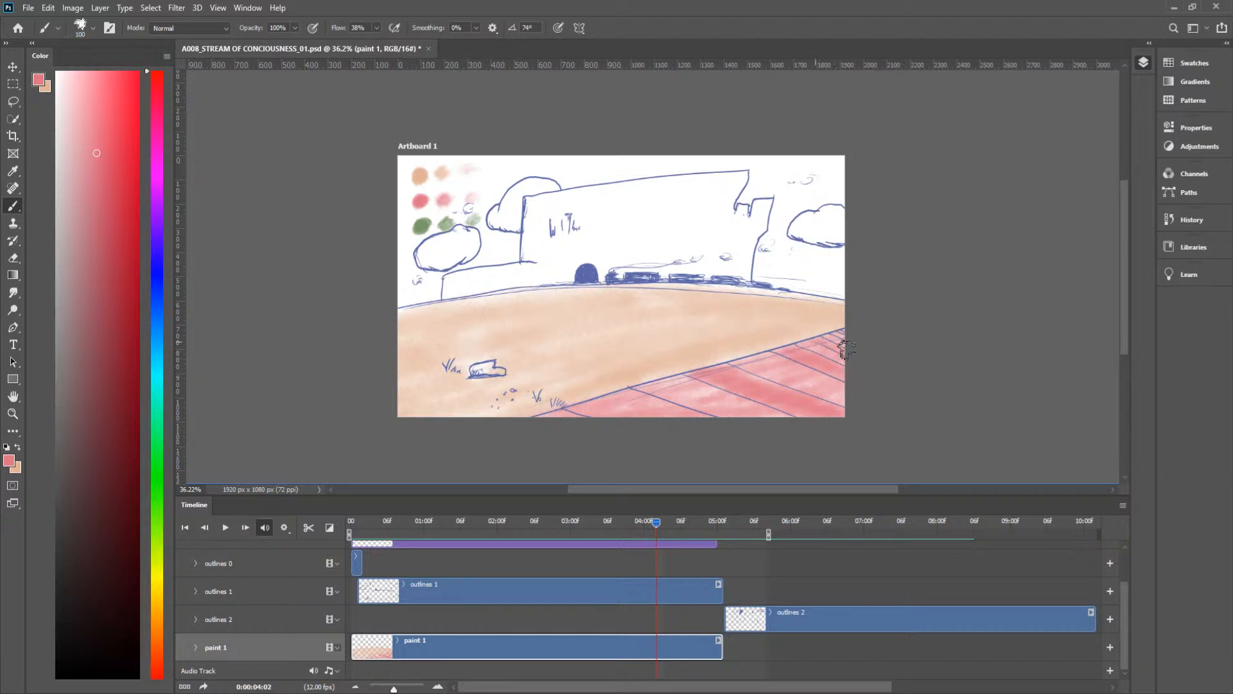
{"action": "mouse_move", "coordinate": [597, 399]}
{"action": "left_mouse_down"}
{"action": "mouse_move", "coordinate": [634, 391]}
{"action": "mouse_move", "coordinate": [627, 407]}
{"action": "mouse_move", "coordinate": [711, 429]}
{"action": "left_mouse_up"}
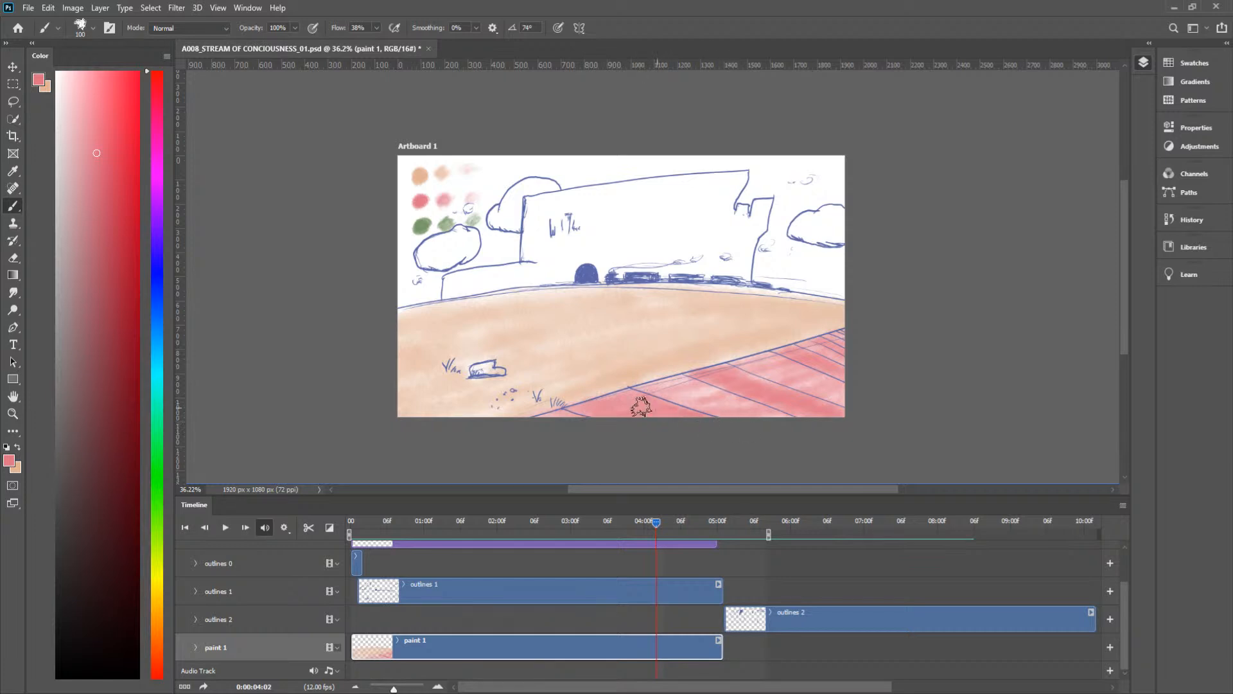
{"action": "left_click_drag", "start_coordinate": [657, 521], "coordinate": [668, 526]}
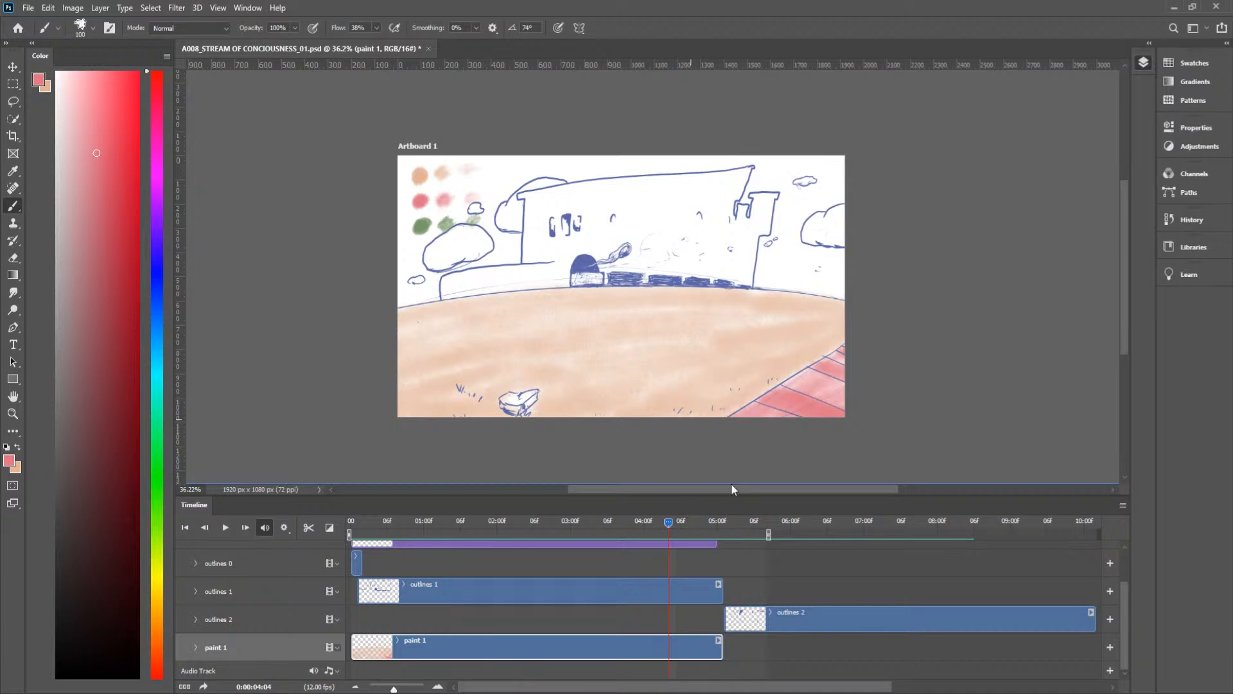
{"action": "left_click_drag", "start_coordinate": [668, 525], "coordinate": [676, 527]}
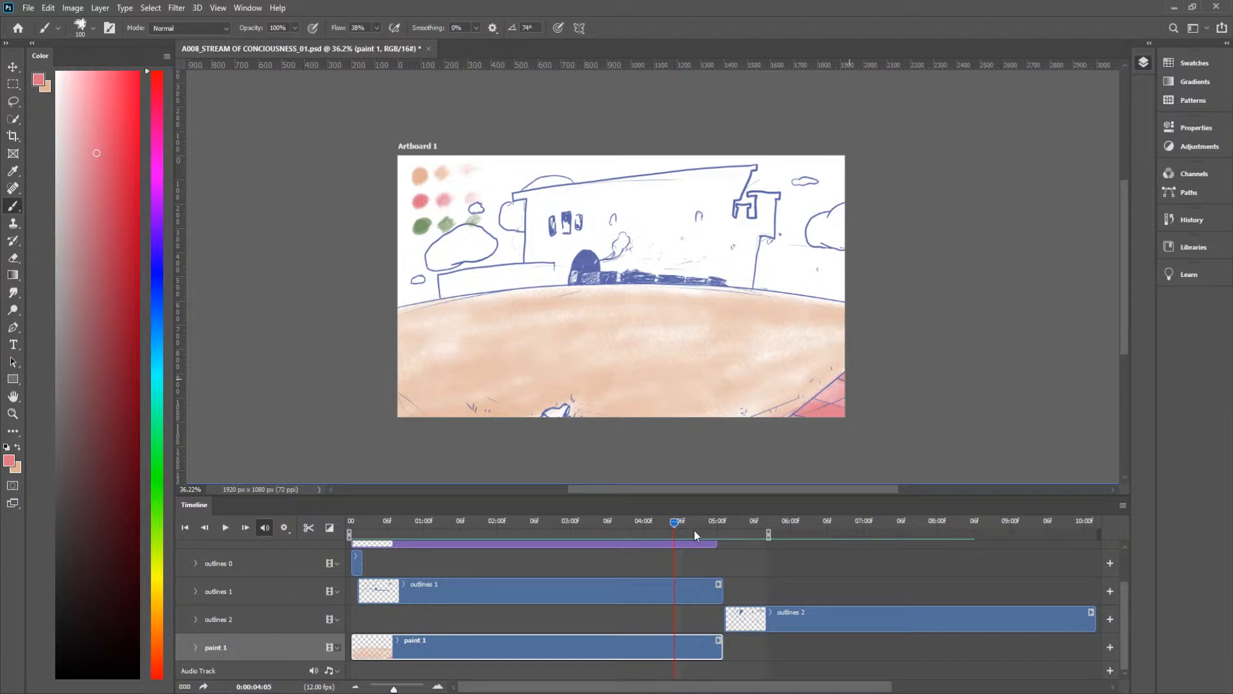
Step: At frame 0:00:04:01, fill the white tiled foreground below the peach ground with pink, layering strokes over the remaining pale patches
{"action": "left_click_drag", "start_coordinate": [674, 526], "coordinate": [653, 524]}
{"action": "mouse_move", "coordinate": [686, 370]}
{"action": "left_mouse_down"}
{"action": "mouse_move", "coordinate": [782, 414]}
{"action": "mouse_move", "coordinate": [721, 378]}
{"action": "mouse_move", "coordinate": [761, 390]}
{"action": "mouse_move", "coordinate": [803, 385]}
{"action": "left_mouse_up"}
{"action": "left_click_drag", "start_coordinate": [580, 402], "coordinate": [649, 397]}
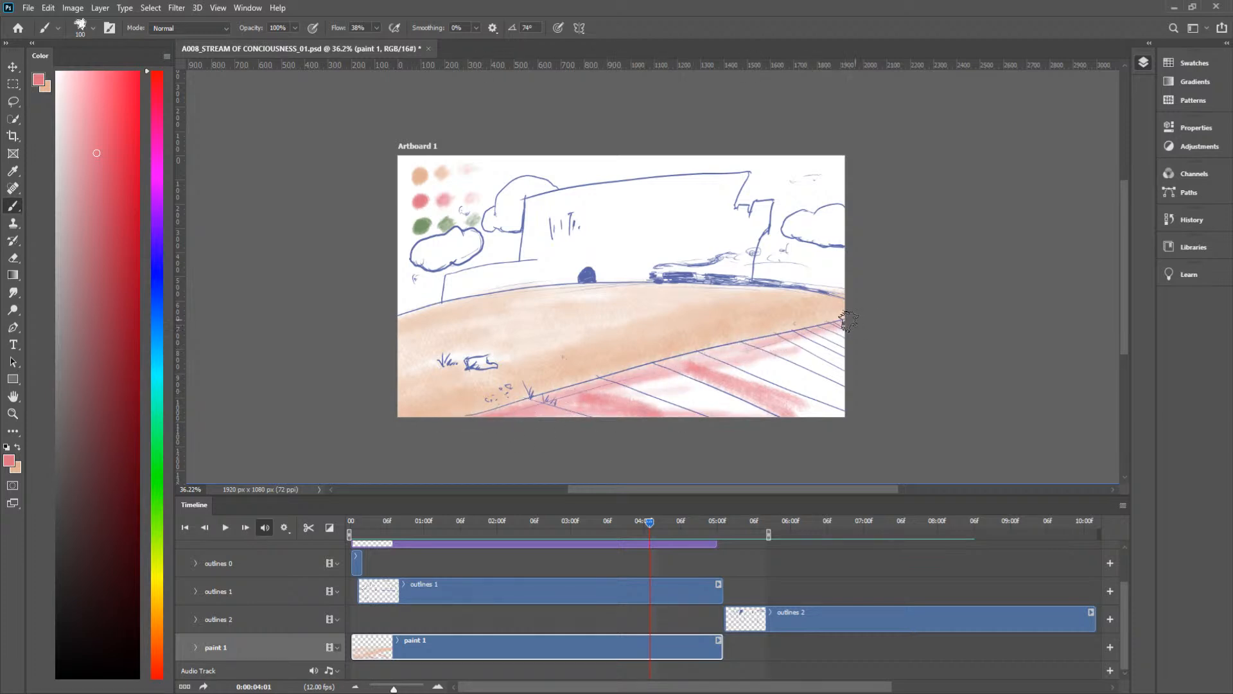
{"action": "left_click_drag", "start_coordinate": [833, 331], "coordinate": [796, 374]}
{"action": "left_click_drag", "start_coordinate": [838, 339], "coordinate": [808, 389]}
{"action": "mouse_move", "coordinate": [859, 424]}
{"action": "left_mouse_down"}
{"action": "mouse_move", "coordinate": [635, 415]}
{"action": "mouse_move", "coordinate": [796, 407]}
{"action": "mouse_move", "coordinate": [600, 413]}
{"action": "mouse_move", "coordinate": [869, 404]}
{"action": "mouse_move", "coordinate": [764, 356]}
{"action": "mouse_move", "coordinate": [868, 332]}
{"action": "mouse_move", "coordinate": [744, 355]}
{"action": "mouse_move", "coordinate": [869, 380]}
{"action": "mouse_move", "coordinate": [641, 373]}
{"action": "mouse_move", "coordinate": [773, 380]}
{"action": "mouse_move", "coordinate": [638, 395]}
{"action": "mouse_move", "coordinate": [623, 408]}
{"action": "mouse_move", "coordinate": [846, 399]}
{"action": "mouse_move", "coordinate": [724, 414]}
{"action": "mouse_move", "coordinate": [799, 410]}
{"action": "mouse_move", "coordinate": [766, 416]}
{"action": "mouse_move", "coordinate": [591, 410]}
{"action": "mouse_move", "coordinate": [842, 417]}
{"action": "mouse_move", "coordinate": [661, 403]}
{"action": "left_mouse_up"}
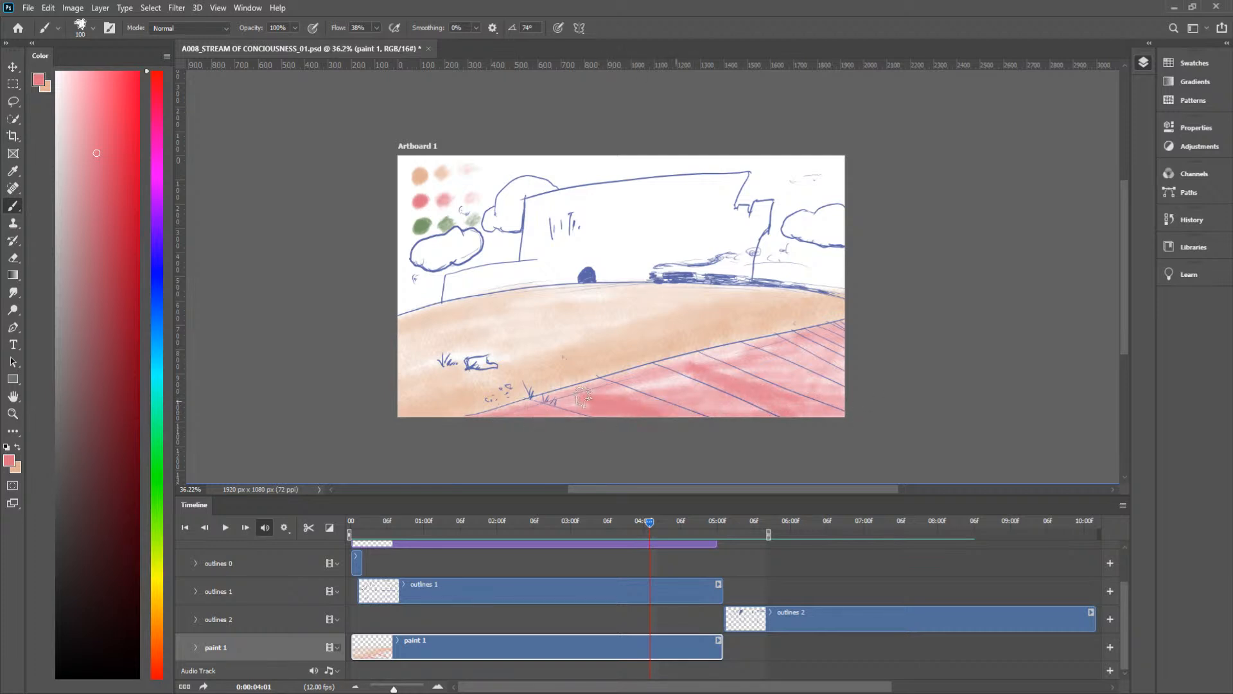
{"action": "left_click_drag", "start_coordinate": [539, 398], "coordinate": [619, 379]}
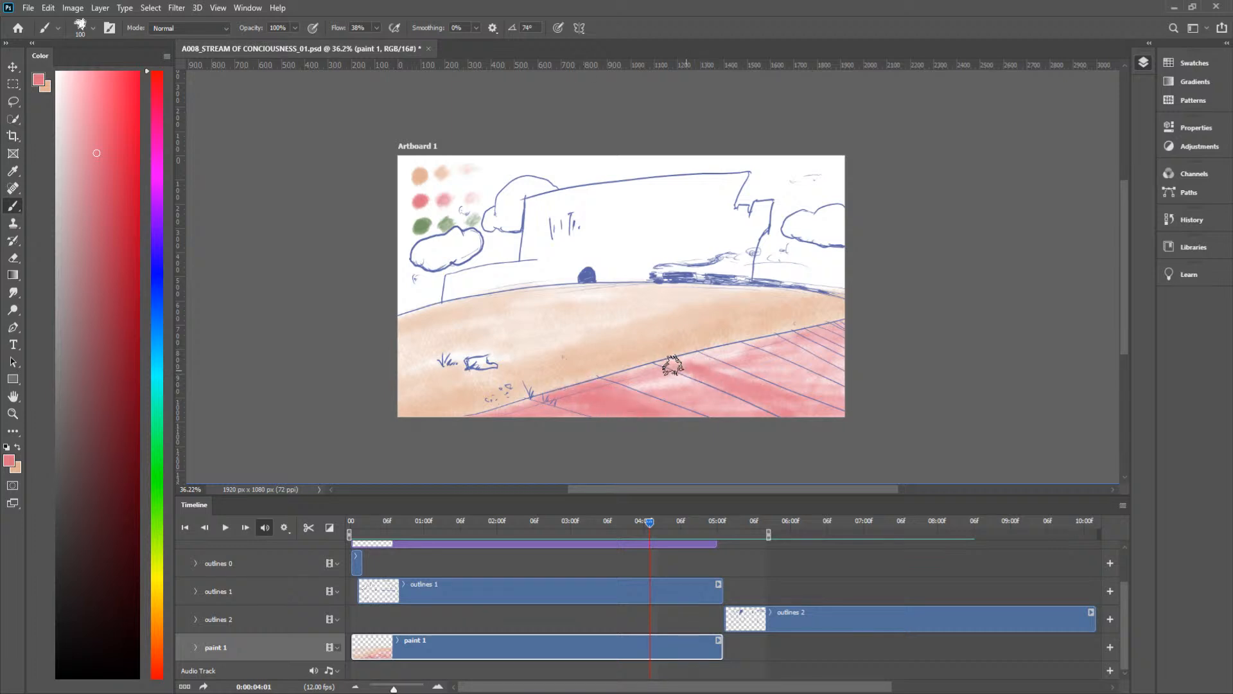
{"action": "mouse_move", "coordinate": [693, 358]}
{"action": "left_mouse_down"}
{"action": "mouse_move", "coordinate": [738, 375]}
{"action": "mouse_move", "coordinate": [680, 368]}
{"action": "mouse_move", "coordinate": [826, 415]}
{"action": "left_mouse_up"}
{"action": "left_click_drag", "start_coordinate": [620, 386], "coordinate": [605, 401]}
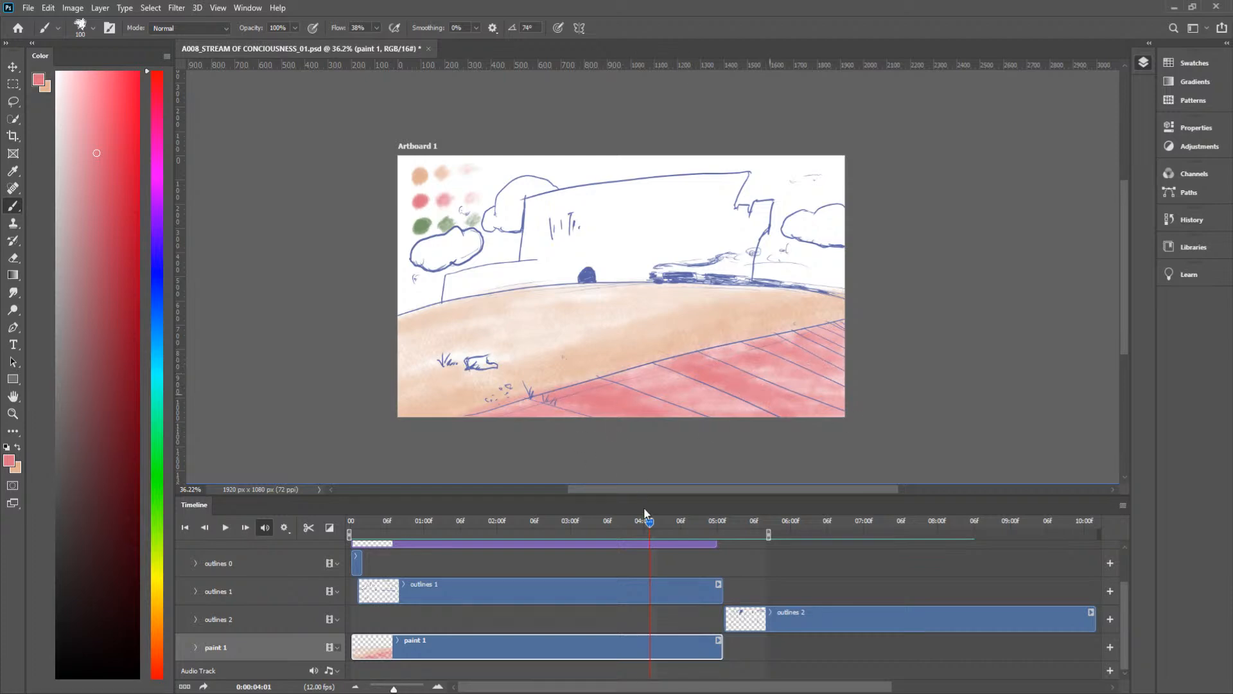
Step: Fill the white tiled foreground below the peach ground with pink brush strokes at frames 0:00:03:08 and 0:00:04:00
{"action": "left_click_drag", "start_coordinate": [646, 523], "coordinate": [620, 527]}
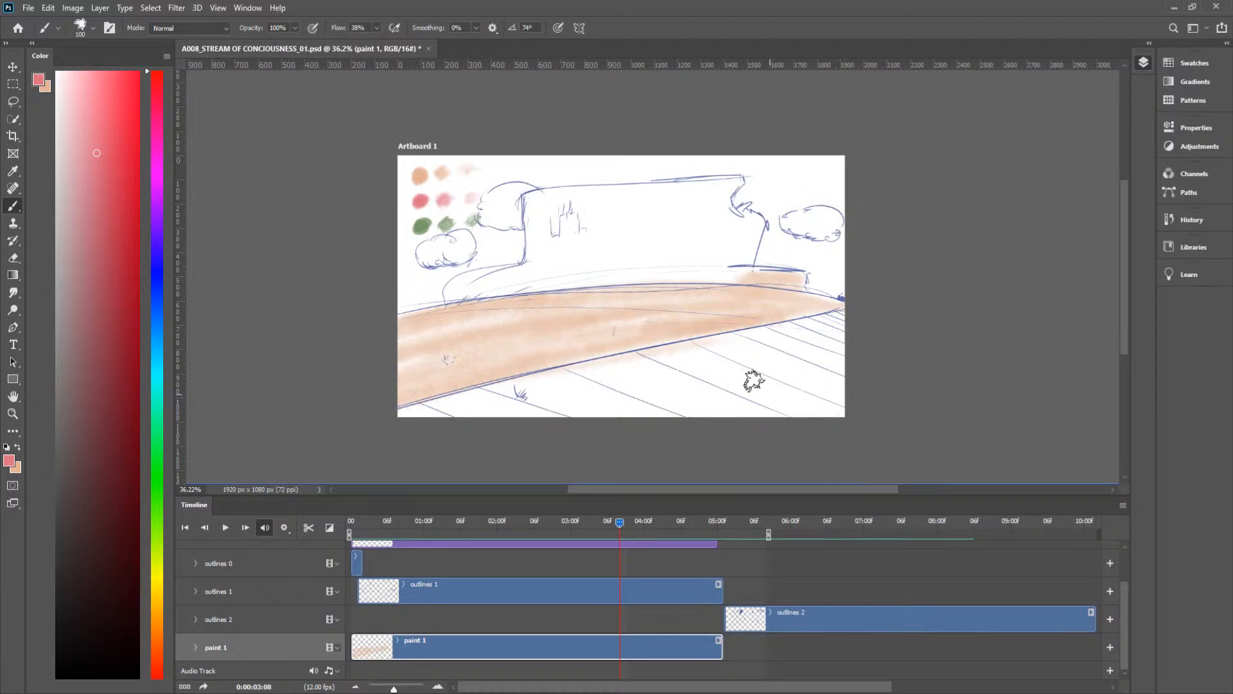
{"action": "mouse_move", "coordinate": [543, 410]}
{"action": "left_mouse_down"}
{"action": "mouse_move", "coordinate": [484, 390]}
{"action": "mouse_move", "coordinate": [544, 389]}
{"action": "mouse_move", "coordinate": [363, 426]}
{"action": "mouse_move", "coordinate": [521, 407]}
{"action": "mouse_move", "coordinate": [828, 412]}
{"action": "mouse_move", "coordinate": [510, 421]}
{"action": "mouse_move", "coordinate": [822, 406]}
{"action": "mouse_move", "coordinate": [642, 393]}
{"action": "mouse_move", "coordinate": [831, 358]}
{"action": "mouse_move", "coordinate": [643, 366]}
{"action": "mouse_move", "coordinate": [648, 350]}
{"action": "mouse_move", "coordinate": [418, 408]}
{"action": "mouse_move", "coordinate": [742, 373]}
{"action": "left_mouse_up"}
{"action": "left_click_drag", "start_coordinate": [742, 372], "coordinate": [462, 409]}
{"action": "mouse_move", "coordinate": [565, 379]}
{"action": "left_mouse_down"}
{"action": "mouse_move", "coordinate": [841, 316]}
{"action": "mouse_move", "coordinate": [794, 323]}
{"action": "mouse_move", "coordinate": [820, 316]}
{"action": "mouse_move", "coordinate": [776, 328]}
{"action": "mouse_move", "coordinate": [841, 315]}
{"action": "mouse_move", "coordinate": [802, 330]}
{"action": "mouse_move", "coordinate": [835, 334]}
{"action": "mouse_move", "coordinate": [752, 364]}
{"action": "mouse_move", "coordinate": [832, 325]}
{"action": "mouse_move", "coordinate": [771, 354]}
{"action": "mouse_move", "coordinate": [867, 331]}
{"action": "mouse_move", "coordinate": [755, 395]}
{"action": "mouse_move", "coordinate": [839, 373]}
{"action": "mouse_move", "coordinate": [821, 402]}
{"action": "mouse_move", "coordinate": [834, 356]}
{"action": "mouse_move", "coordinate": [740, 405]}
{"action": "mouse_move", "coordinate": [625, 407]}
{"action": "mouse_move", "coordinate": [782, 355]}
{"action": "mouse_move", "coordinate": [715, 358]}
{"action": "mouse_move", "coordinate": [800, 339]}
{"action": "mouse_move", "coordinate": [584, 389]}
{"action": "mouse_move", "coordinate": [610, 393]}
{"action": "left_mouse_up"}
{"action": "left_click_drag", "start_coordinate": [754, 369], "coordinate": [766, 378]}
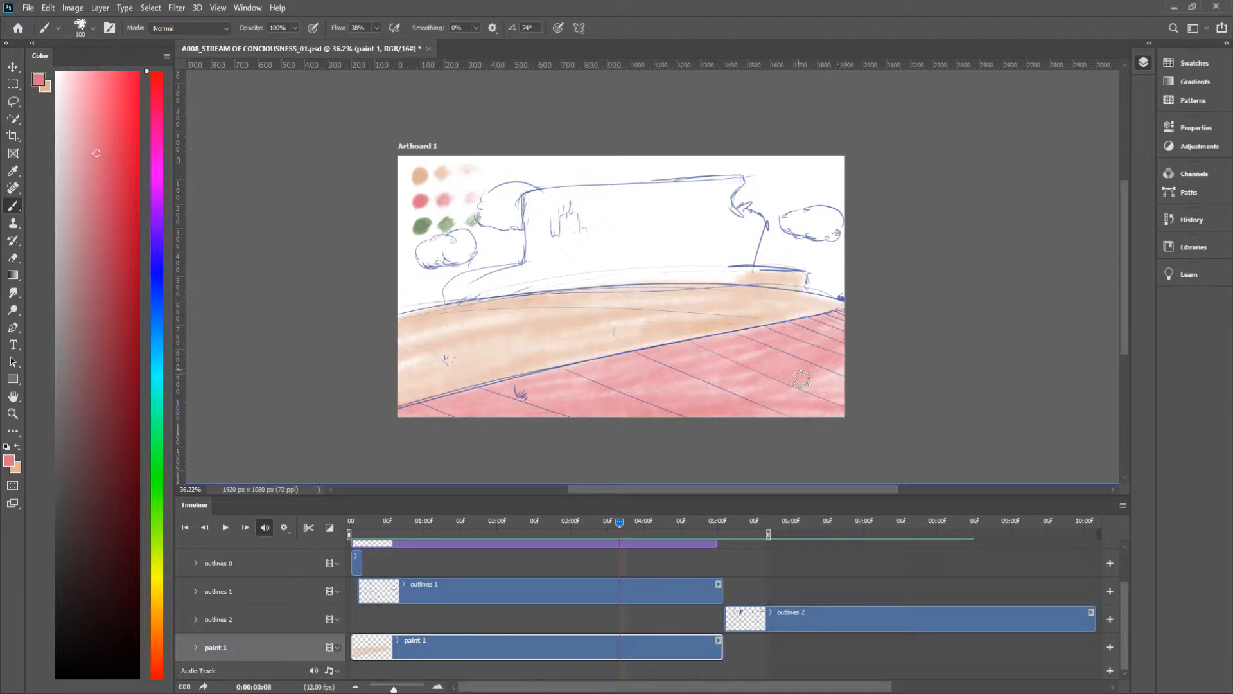
{"action": "left_click_drag", "start_coordinate": [617, 523], "coordinate": [645, 524]}
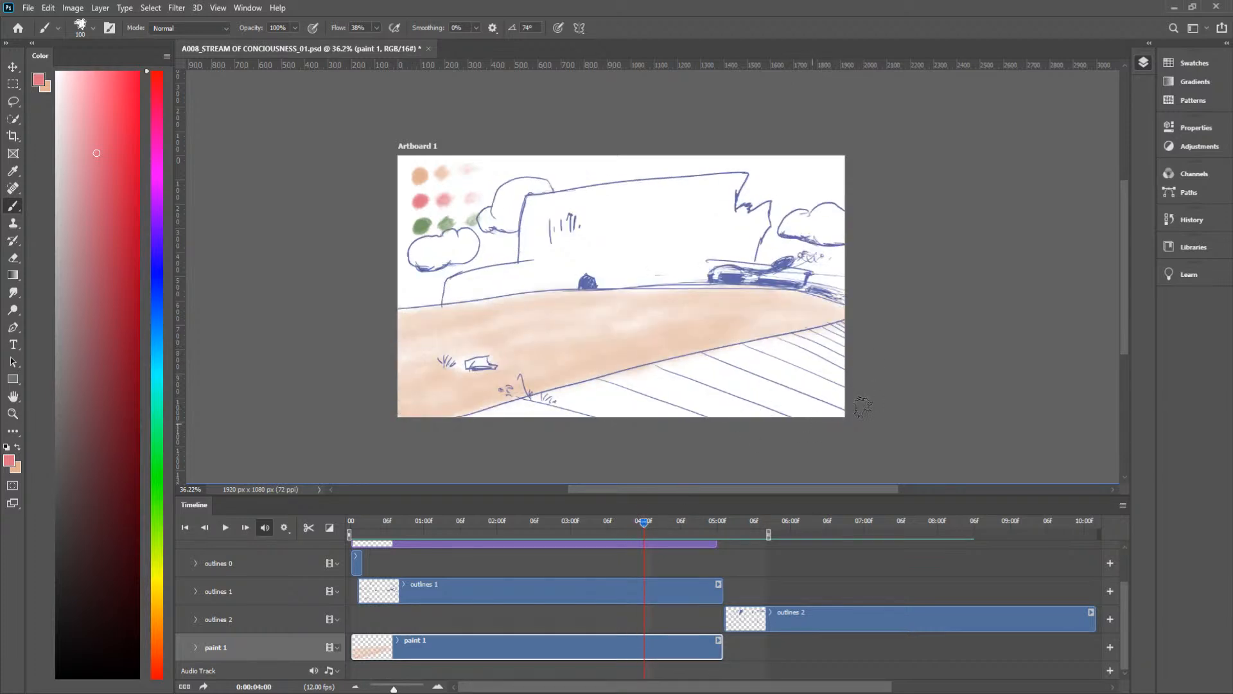
{"action": "mouse_move", "coordinate": [793, 429]}
{"action": "left_mouse_down"}
{"action": "mouse_move", "coordinate": [846, 418]}
{"action": "mouse_move", "coordinate": [806, 432]}
{"action": "mouse_move", "coordinate": [871, 392]}
{"action": "mouse_move", "coordinate": [832, 391]}
{"action": "mouse_move", "coordinate": [746, 434]}
{"action": "mouse_move", "coordinate": [759, 405]}
{"action": "mouse_move", "coordinate": [853, 349]}
{"action": "mouse_move", "coordinate": [462, 429]}
{"action": "mouse_move", "coordinate": [641, 383]}
{"action": "mouse_move", "coordinate": [497, 412]}
{"action": "mouse_move", "coordinate": [547, 393]}
{"action": "mouse_move", "coordinate": [636, 373]}
{"action": "mouse_move", "coordinate": [464, 428]}
{"action": "mouse_move", "coordinate": [866, 326]}
{"action": "mouse_move", "coordinate": [681, 407]}
{"action": "mouse_move", "coordinate": [773, 400]}
{"action": "mouse_move", "coordinate": [845, 372]}
{"action": "mouse_move", "coordinate": [870, 347]}
{"action": "mouse_move", "coordinate": [866, 366]}
{"action": "mouse_move", "coordinate": [828, 387]}
{"action": "mouse_move", "coordinate": [853, 406]}
{"action": "mouse_move", "coordinate": [506, 424]}
{"action": "mouse_move", "coordinate": [853, 413]}
{"action": "mouse_move", "coordinate": [488, 421]}
{"action": "mouse_move", "coordinate": [866, 410]}
{"action": "mouse_move", "coordinate": [548, 408]}
{"action": "left_mouse_up"}
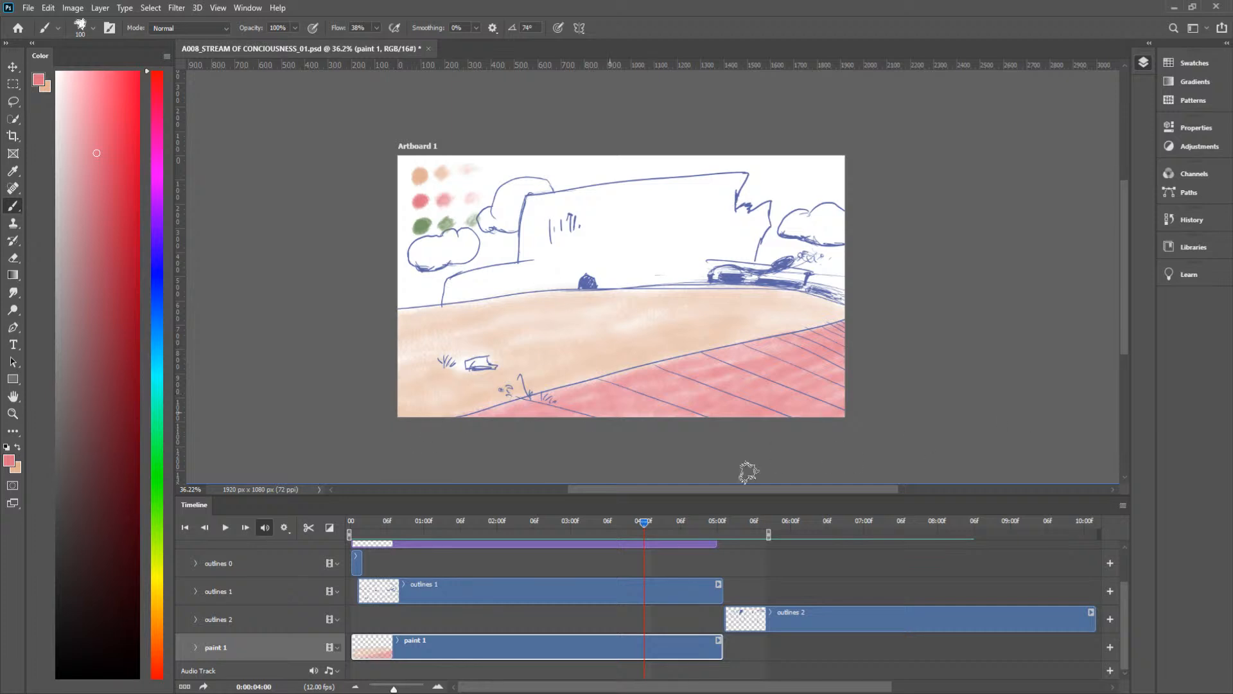
Step: At frame 0:00:03:09, brush pink over the cross-hatched foreground from the artboard's lower edge up to the peach ground
{"action": "left_click_drag", "start_coordinate": [641, 518], "coordinate": [625, 525]}
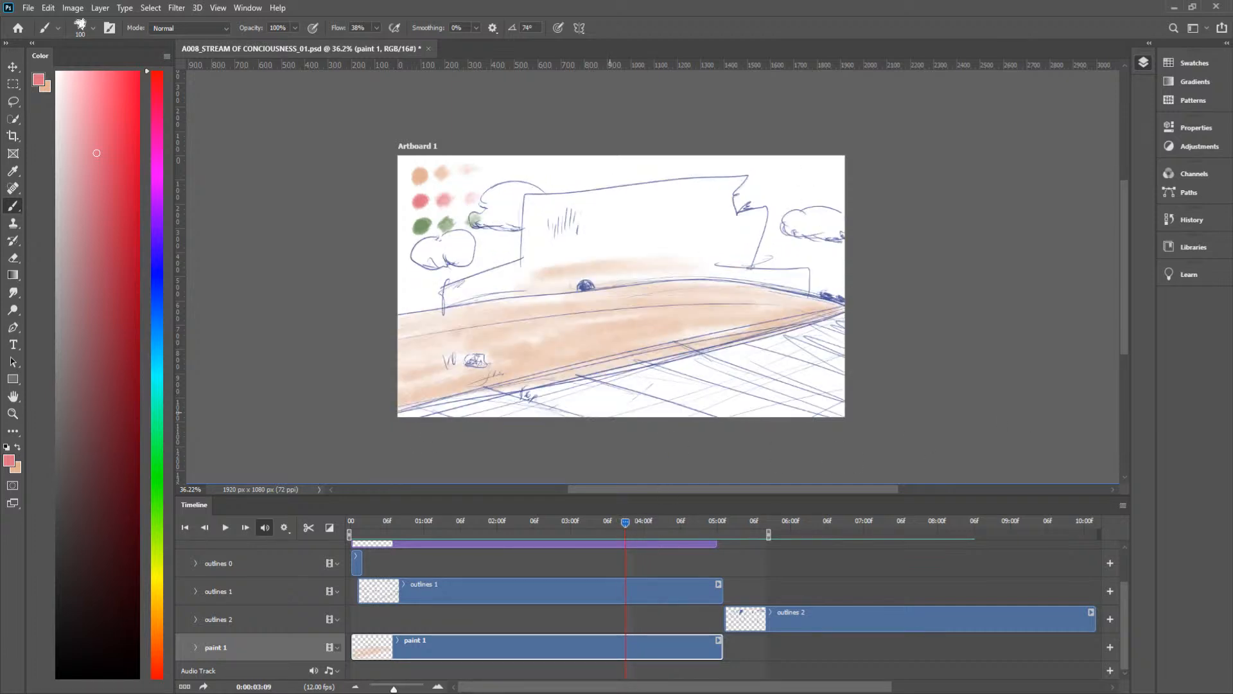
{"action": "left_click_drag", "start_coordinate": [823, 412], "coordinate": [398, 423]}
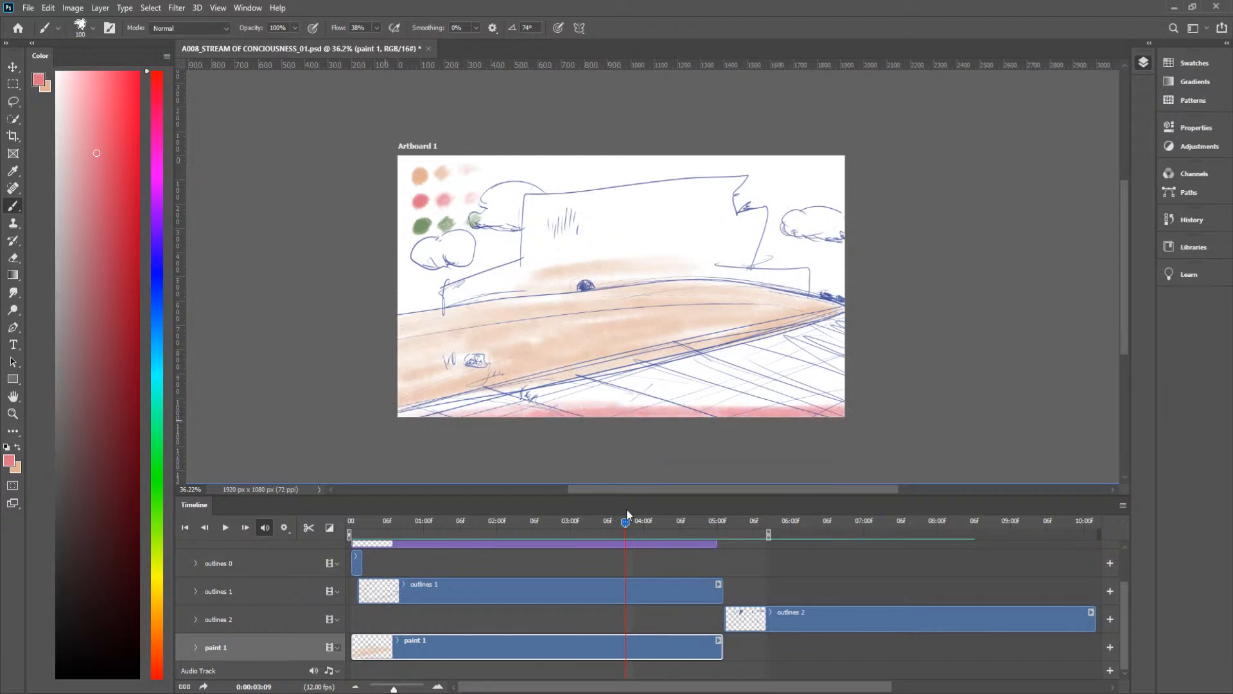
{"action": "left_click_drag", "start_coordinate": [625, 522], "coordinate": [619, 521]}
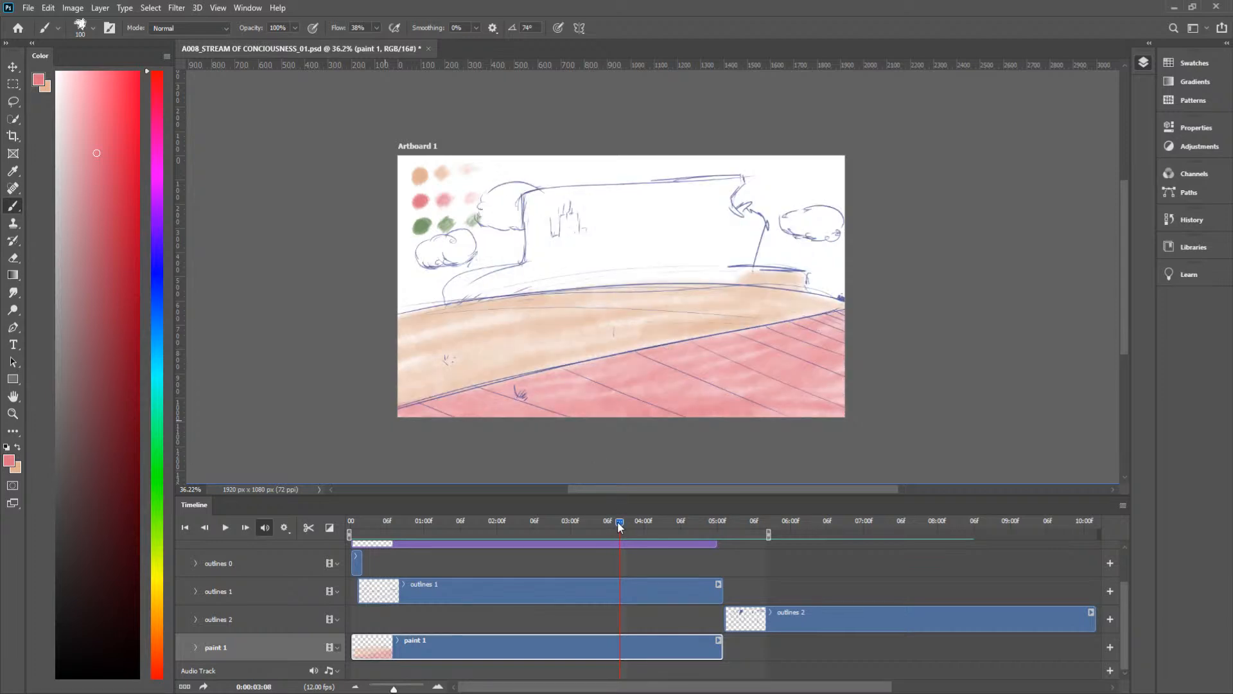
{"action": "left_click_drag", "start_coordinate": [618, 521], "coordinate": [626, 523]}
{"action": "mouse_move", "coordinate": [409, 419]}
{"action": "left_mouse_down"}
{"action": "mouse_move", "coordinate": [564, 396]}
{"action": "mouse_move", "coordinate": [375, 425]}
{"action": "mouse_move", "coordinate": [670, 382]}
{"action": "mouse_move", "coordinate": [367, 423]}
{"action": "mouse_move", "coordinate": [812, 347]}
{"action": "mouse_move", "coordinate": [468, 421]}
{"action": "mouse_move", "coordinate": [881, 309]}
{"action": "mouse_move", "coordinate": [880, 330]}
{"action": "mouse_move", "coordinate": [622, 391]}
{"action": "mouse_move", "coordinate": [856, 374]}
{"action": "mouse_move", "coordinate": [794, 378]}
{"action": "mouse_move", "coordinate": [865, 333]}
{"action": "mouse_move", "coordinate": [824, 325]}
{"action": "mouse_move", "coordinate": [802, 367]}
{"action": "mouse_move", "coordinate": [893, 406]}
{"action": "mouse_move", "coordinate": [641, 400]}
{"action": "mouse_move", "coordinate": [745, 398]}
{"action": "mouse_move", "coordinate": [535, 403]}
{"action": "mouse_move", "coordinate": [758, 407]}
{"action": "mouse_move", "coordinate": [480, 413]}
{"action": "mouse_move", "coordinate": [671, 393]}
{"action": "mouse_move", "coordinate": [480, 402]}
{"action": "mouse_move", "coordinate": [665, 357]}
{"action": "mouse_move", "coordinate": [429, 413]}
{"action": "mouse_move", "coordinate": [752, 342]}
{"action": "mouse_move", "coordinate": [404, 418]}
{"action": "mouse_move", "coordinate": [875, 311]}
{"action": "mouse_move", "coordinate": [475, 421]}
{"action": "mouse_move", "coordinate": [853, 325]}
{"action": "mouse_move", "coordinate": [456, 411]}
{"action": "mouse_move", "coordinate": [840, 322]}
{"action": "mouse_move", "coordinate": [520, 420]}
{"action": "mouse_move", "coordinate": [898, 360]}
{"action": "mouse_move", "coordinate": [537, 425]}
{"action": "mouse_move", "coordinate": [772, 400]}
{"action": "mouse_move", "coordinate": [748, 381]}
{"action": "mouse_move", "coordinate": [564, 412]}
{"action": "mouse_move", "coordinate": [820, 379]}
{"action": "mouse_move", "coordinate": [504, 410]}
{"action": "mouse_move", "coordinate": [750, 414]}
{"action": "mouse_move", "coordinate": [705, 421]}
{"action": "mouse_move", "coordinate": [524, 412]}
{"action": "mouse_move", "coordinate": [782, 383]}
{"action": "mouse_move", "coordinate": [929, 386]}
{"action": "left_mouse_up"}
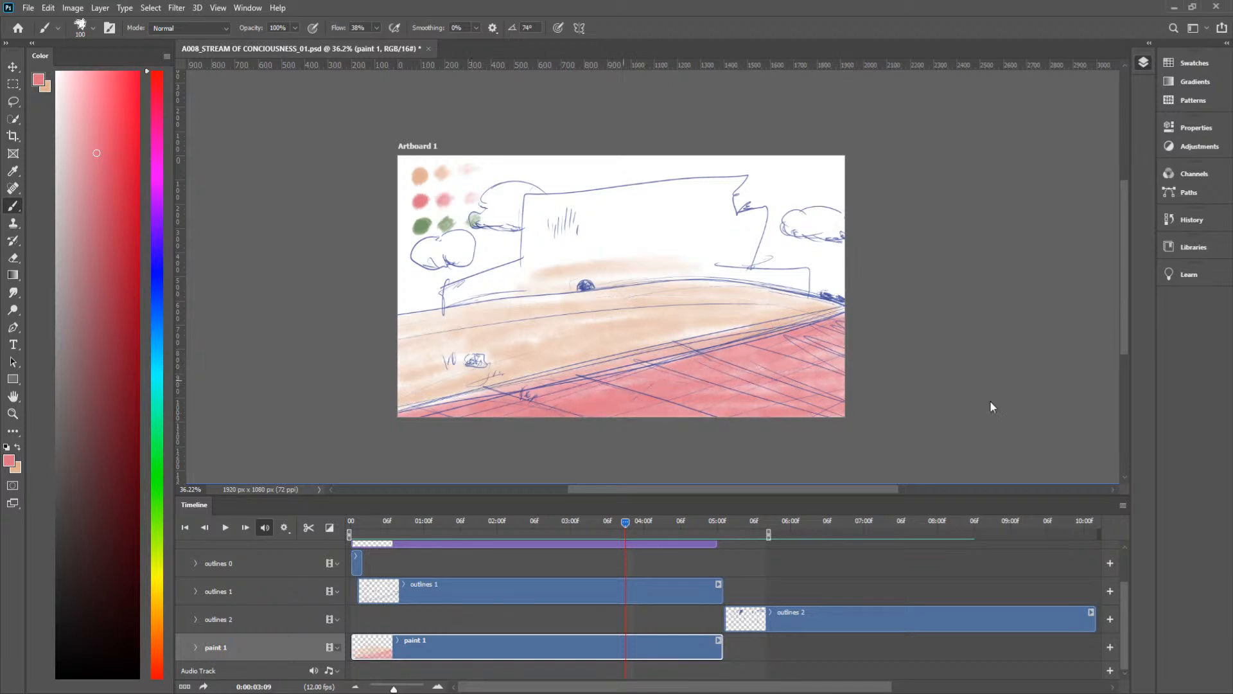
Step: At frame 0:00:03:10, paint the tiled foreground below the peach ground pink
{"action": "left_click_drag", "start_coordinate": [629, 520], "coordinate": [635, 545]}
{"action": "mouse_move", "coordinate": [776, 377]}
{"action": "left_mouse_down"}
{"action": "mouse_move", "coordinate": [356, 435]}
{"action": "mouse_move", "coordinate": [751, 379]}
{"action": "mouse_move", "coordinate": [388, 421]}
{"action": "mouse_move", "coordinate": [834, 357]}
{"action": "mouse_move", "coordinate": [440, 423]}
{"action": "mouse_move", "coordinate": [847, 336]}
{"action": "mouse_move", "coordinate": [392, 436]}
{"action": "mouse_move", "coordinate": [682, 368]}
{"action": "mouse_move", "coordinate": [471, 399]}
{"action": "mouse_move", "coordinate": [796, 347]}
{"action": "mouse_move", "coordinate": [700, 361]}
{"action": "mouse_move", "coordinate": [848, 322]}
{"action": "mouse_move", "coordinate": [754, 340]}
{"action": "mouse_move", "coordinate": [719, 361]}
{"action": "mouse_move", "coordinate": [814, 339]}
{"action": "mouse_move", "coordinate": [830, 348]}
{"action": "mouse_move", "coordinate": [700, 403]}
{"action": "mouse_move", "coordinate": [862, 414]}
{"action": "mouse_move", "coordinate": [522, 424]}
{"action": "mouse_move", "coordinate": [897, 415]}
{"action": "mouse_move", "coordinate": [681, 406]}
{"action": "mouse_move", "coordinate": [803, 415]}
{"action": "mouse_move", "coordinate": [496, 421]}
{"action": "mouse_move", "coordinate": [571, 409]}
{"action": "mouse_move", "coordinate": [533, 405]}
{"action": "mouse_move", "coordinate": [708, 400]}
{"action": "mouse_move", "coordinate": [468, 413]}
{"action": "mouse_move", "coordinate": [797, 400]}
{"action": "mouse_move", "coordinate": [411, 418]}
{"action": "mouse_move", "coordinate": [659, 407]}
{"action": "mouse_move", "coordinate": [408, 428]}
{"action": "mouse_move", "coordinate": [818, 398]}
{"action": "mouse_move", "coordinate": [542, 408]}
{"action": "mouse_move", "coordinate": [867, 386]}
{"action": "mouse_move", "coordinate": [594, 421]}
{"action": "mouse_move", "coordinate": [825, 396]}
{"action": "mouse_move", "coordinate": [689, 393]}
{"action": "mouse_move", "coordinate": [872, 380]}
{"action": "mouse_move", "coordinate": [692, 377]}
{"action": "mouse_move", "coordinate": [758, 364]}
{"action": "left_mouse_up"}
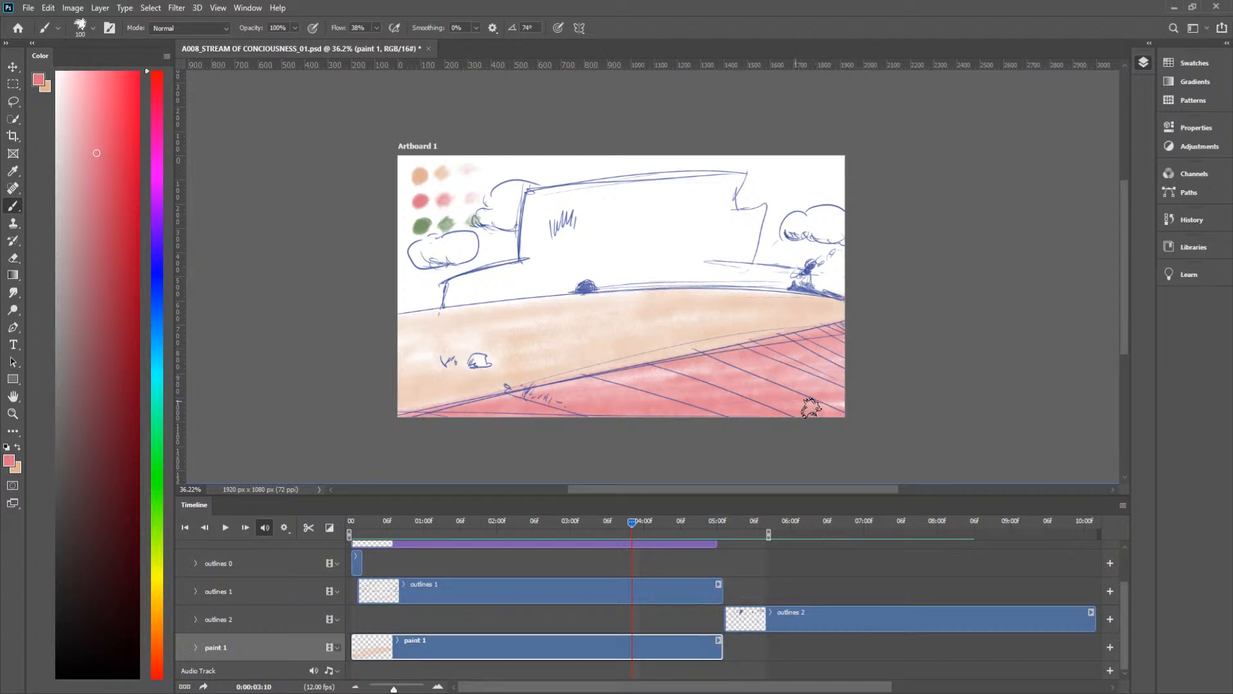
{"action": "left_click_drag", "start_coordinate": [733, 370], "coordinate": [468, 398]}
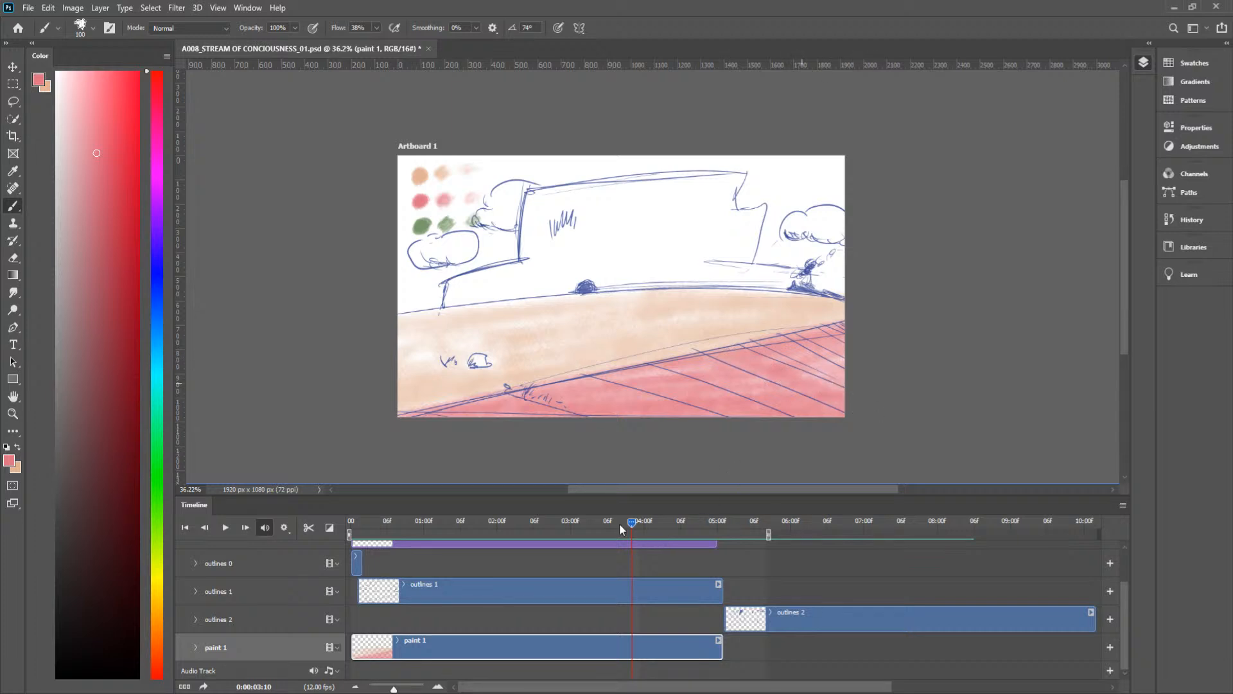
Step: At frame 0:00:03:11, cover the white tiled foreground with pink strokes up to the slanted edge of the peach ground
{"action": "mouse_move", "coordinate": [631, 524]}
{"action": "left_mouse_down"}
{"action": "mouse_move", "coordinate": [654, 520]}
{"action": "mouse_move", "coordinate": [642, 523]}
{"action": "left_mouse_up"}
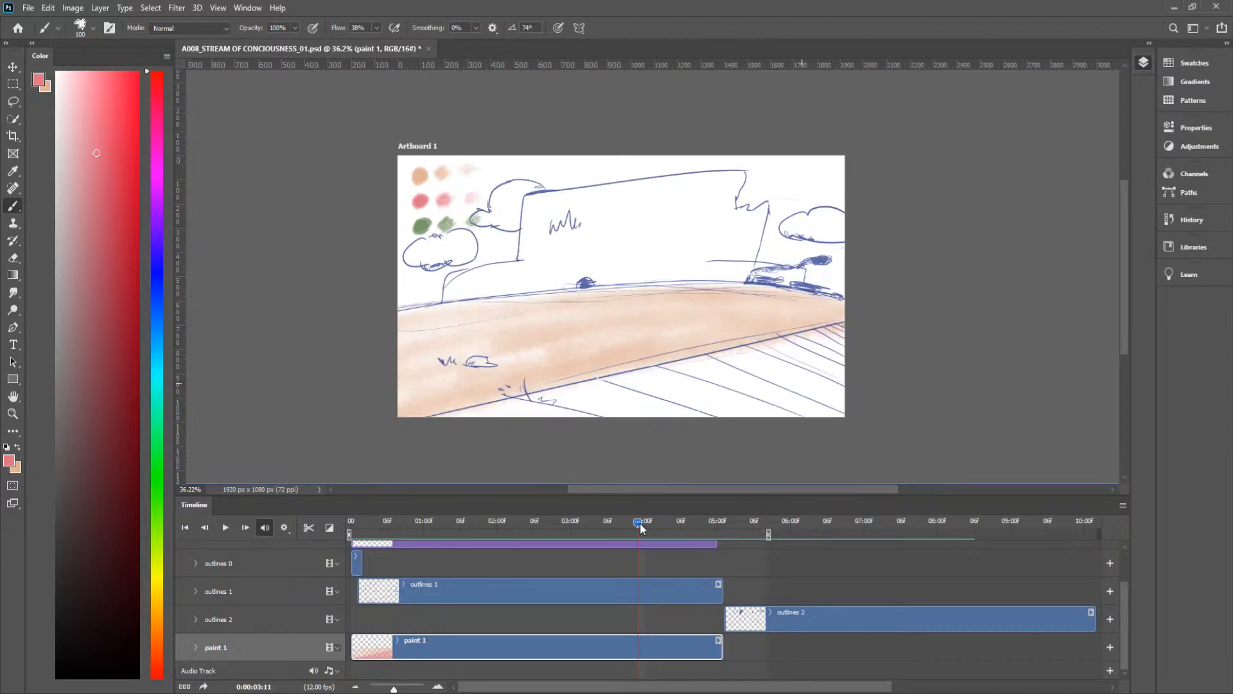
{"action": "mouse_move", "coordinate": [803, 341]}
{"action": "left_mouse_down"}
{"action": "mouse_move", "coordinate": [762, 347]}
{"action": "mouse_move", "coordinate": [866, 334]}
{"action": "mouse_move", "coordinate": [797, 359]}
{"action": "mouse_move", "coordinate": [865, 386]}
{"action": "mouse_move", "coordinate": [799, 413]}
{"action": "mouse_move", "coordinate": [856, 410]}
{"action": "mouse_move", "coordinate": [574, 431]}
{"action": "mouse_move", "coordinate": [718, 371]}
{"action": "mouse_move", "coordinate": [415, 426]}
{"action": "mouse_move", "coordinate": [698, 385]}
{"action": "mouse_move", "coordinate": [442, 416]}
{"action": "mouse_move", "coordinate": [716, 375]}
{"action": "mouse_move", "coordinate": [402, 438]}
{"action": "mouse_move", "coordinate": [763, 354]}
{"action": "mouse_move", "coordinate": [616, 382]}
{"action": "mouse_move", "coordinate": [689, 356]}
{"action": "mouse_move", "coordinate": [629, 372]}
{"action": "mouse_move", "coordinate": [800, 356]}
{"action": "mouse_move", "coordinate": [647, 404]}
{"action": "mouse_move", "coordinate": [812, 388]}
{"action": "mouse_move", "coordinate": [480, 430]}
{"action": "mouse_move", "coordinate": [743, 413]}
{"action": "mouse_move", "coordinate": [521, 417]}
{"action": "mouse_move", "coordinate": [689, 407]}
{"action": "mouse_move", "coordinate": [667, 402]}
{"action": "mouse_move", "coordinate": [535, 413]}
{"action": "mouse_move", "coordinate": [813, 410]}
{"action": "mouse_move", "coordinate": [696, 415]}
{"action": "left_mouse_up"}
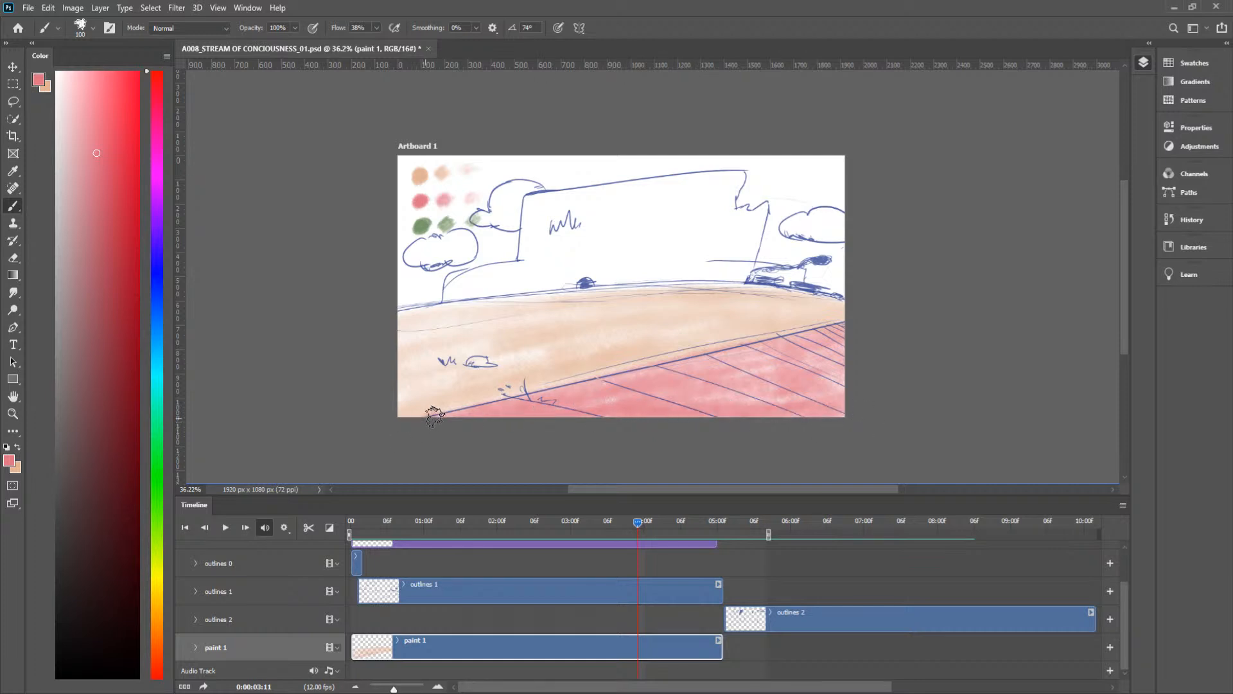
{"action": "mouse_move", "coordinate": [814, 390]}
{"action": "left_mouse_down"}
{"action": "mouse_move", "coordinate": [681, 398]}
{"action": "mouse_move", "coordinate": [797, 398]}
{"action": "left_mouse_up"}
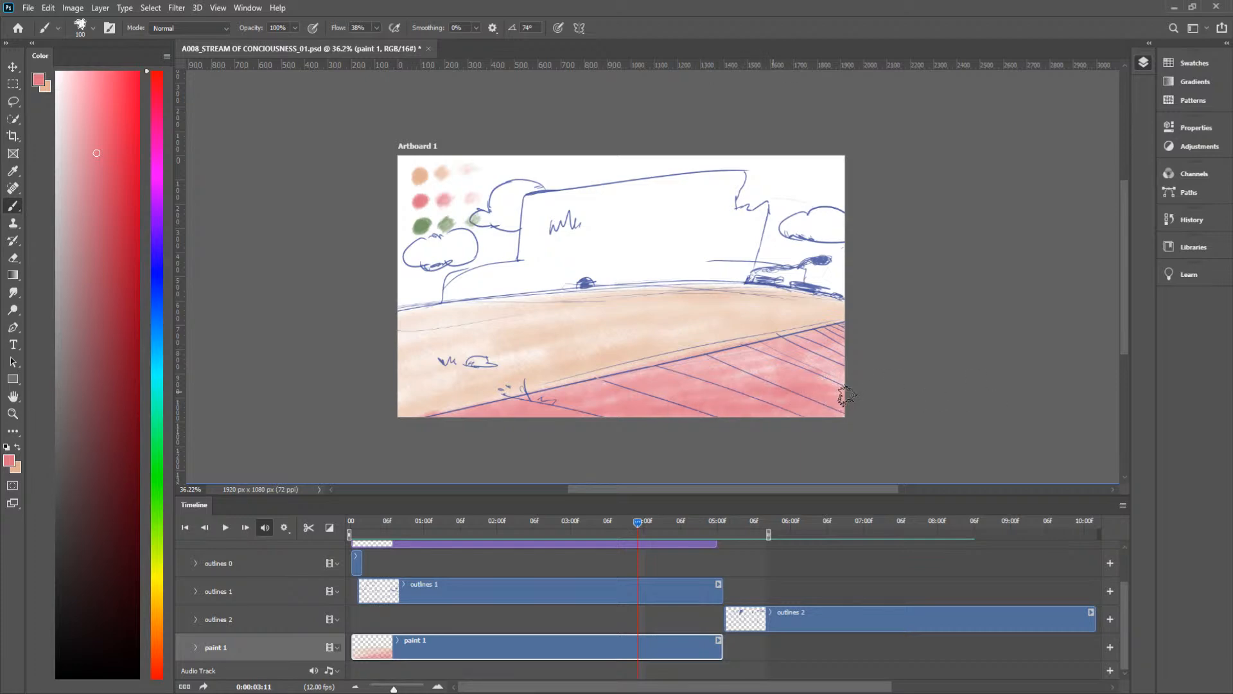
{"action": "left_click_drag", "start_coordinate": [835, 361], "coordinate": [735, 353]}
Step: Deepen the pink on the tiled foreground with extra brush strokes at frames 0:00:04:00, 0:00:03:11 and 0:00:03:09
{"action": "mouse_move", "coordinate": [639, 522]}
{"action": "left_mouse_down"}
{"action": "mouse_move", "coordinate": [679, 527]}
{"action": "mouse_move", "coordinate": [646, 533]}
{"action": "left_mouse_up"}
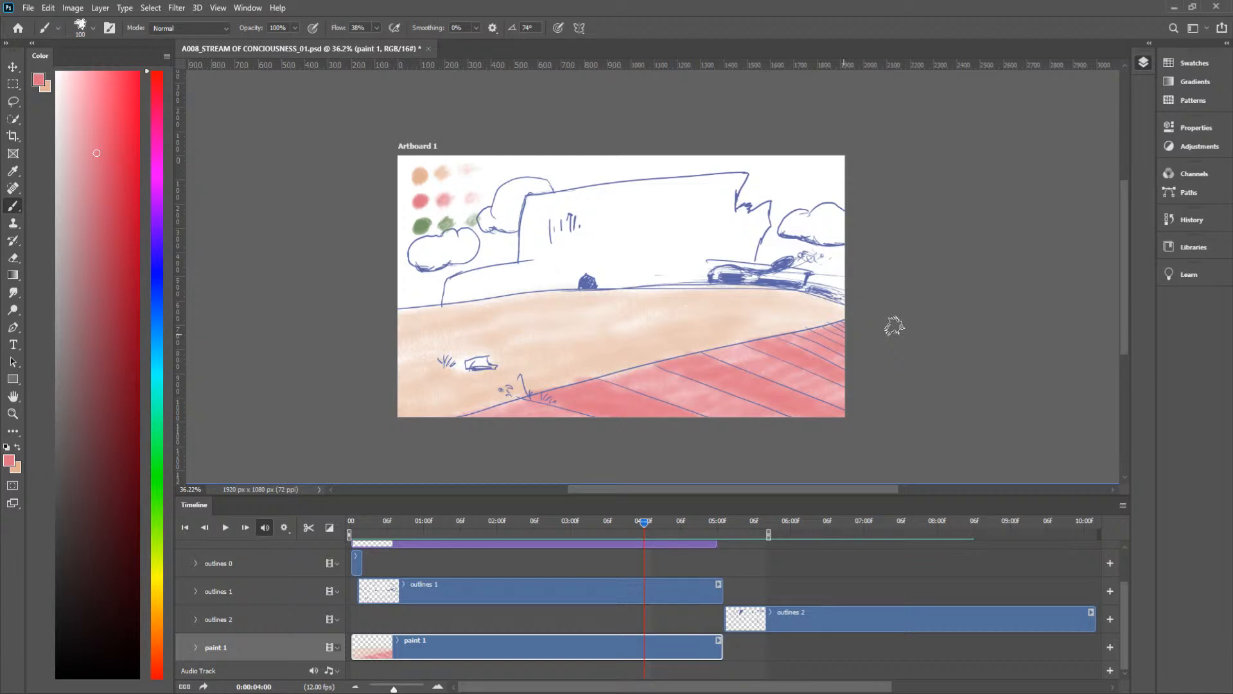
{"action": "mouse_move", "coordinate": [644, 528]}
{"action": "left_mouse_down"}
{"action": "mouse_move", "coordinate": [655, 528]}
{"action": "mouse_move", "coordinate": [641, 528]}
{"action": "left_mouse_up"}
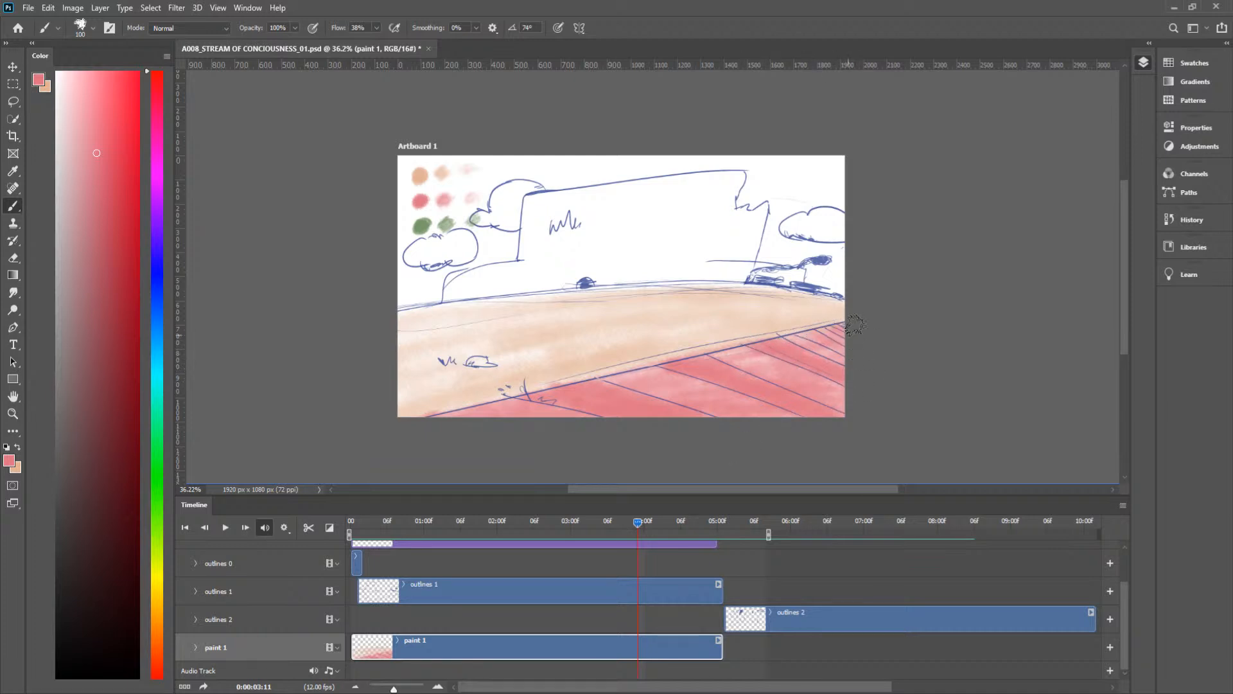
{"action": "left_click_drag", "start_coordinate": [634, 520], "coordinate": [624, 523]}
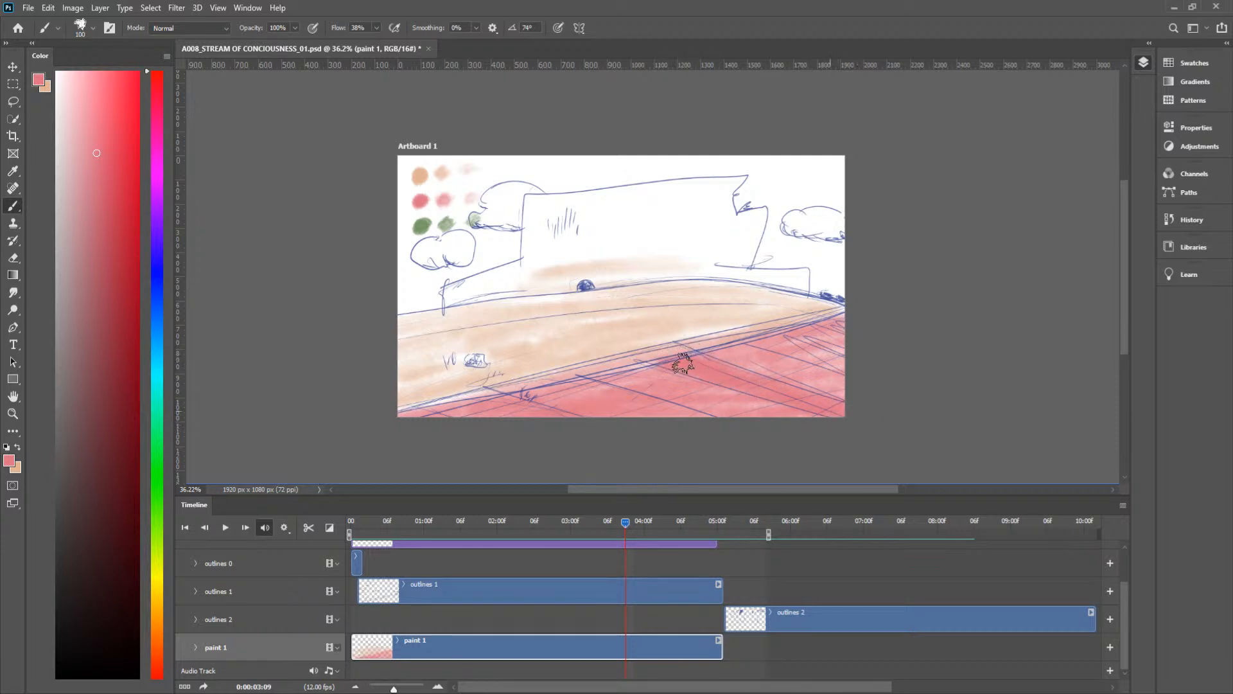
{"action": "left_click_drag", "start_coordinate": [537, 395], "coordinate": [734, 434]}
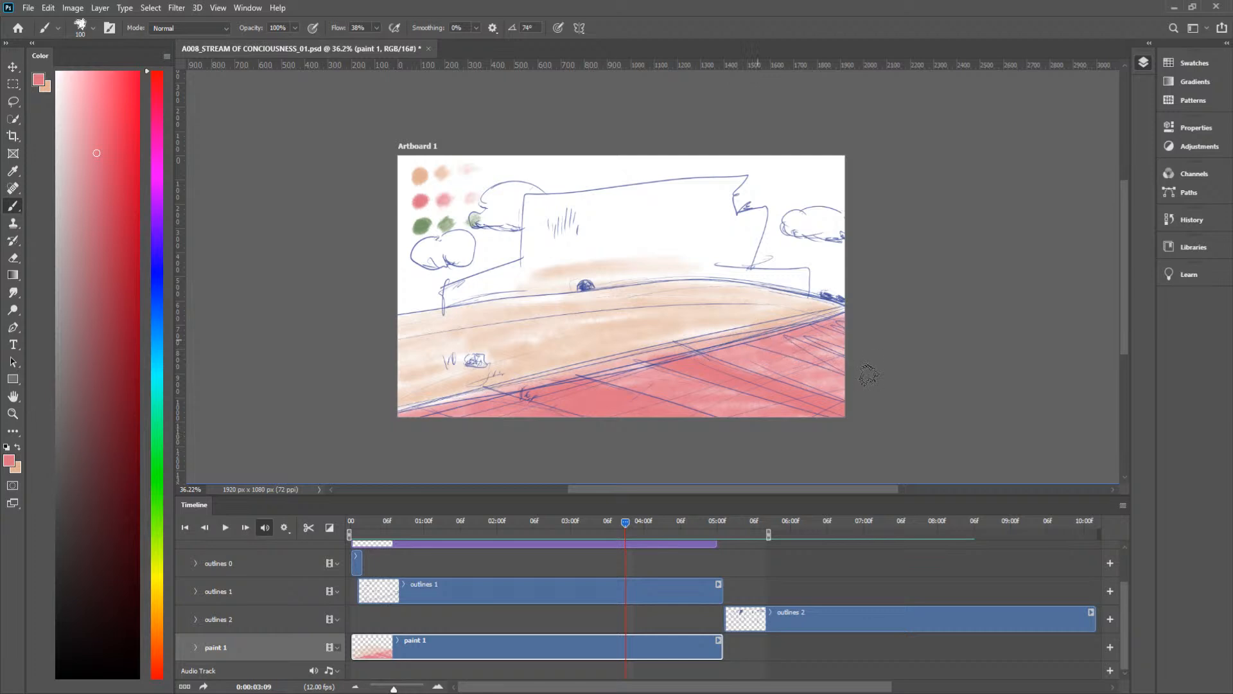
{"action": "mouse_move", "coordinate": [476, 394]}
{"action": "left_mouse_down"}
{"action": "mouse_move", "coordinate": [388, 412]}
{"action": "mouse_move", "coordinate": [456, 400]}
{"action": "left_mouse_up"}
Step: Brush more pink over the tiled foreground below the peach ground at frames 0:00:03:08 and 0:00:03:07
{"action": "mouse_move", "coordinate": [622, 525]}
{"action": "left_mouse_down"}
{"action": "mouse_move", "coordinate": [611, 525]}
{"action": "mouse_move", "coordinate": [621, 527]}
{"action": "left_mouse_up"}
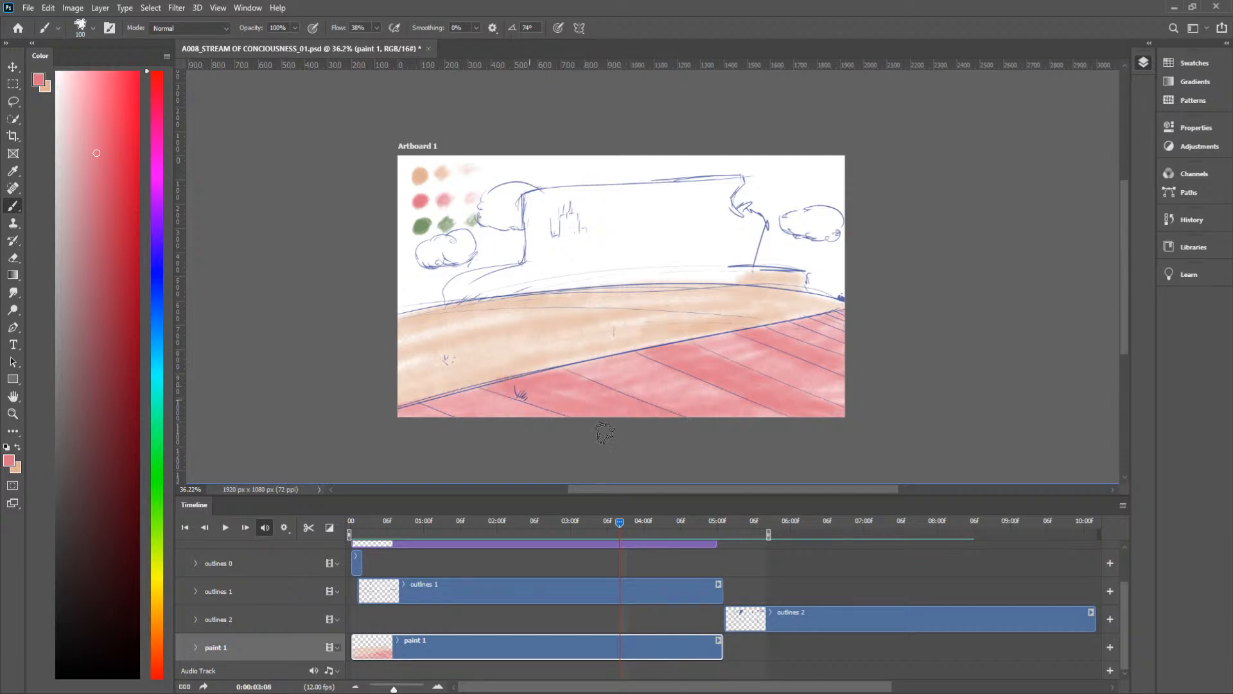
{"action": "left_click_drag", "start_coordinate": [614, 521], "coordinate": [620, 527]}
{"action": "mouse_move", "coordinate": [621, 523]}
{"action": "left_mouse_down"}
{"action": "mouse_move", "coordinate": [633, 521]}
{"action": "mouse_move", "coordinate": [614, 525]}
{"action": "left_mouse_up"}
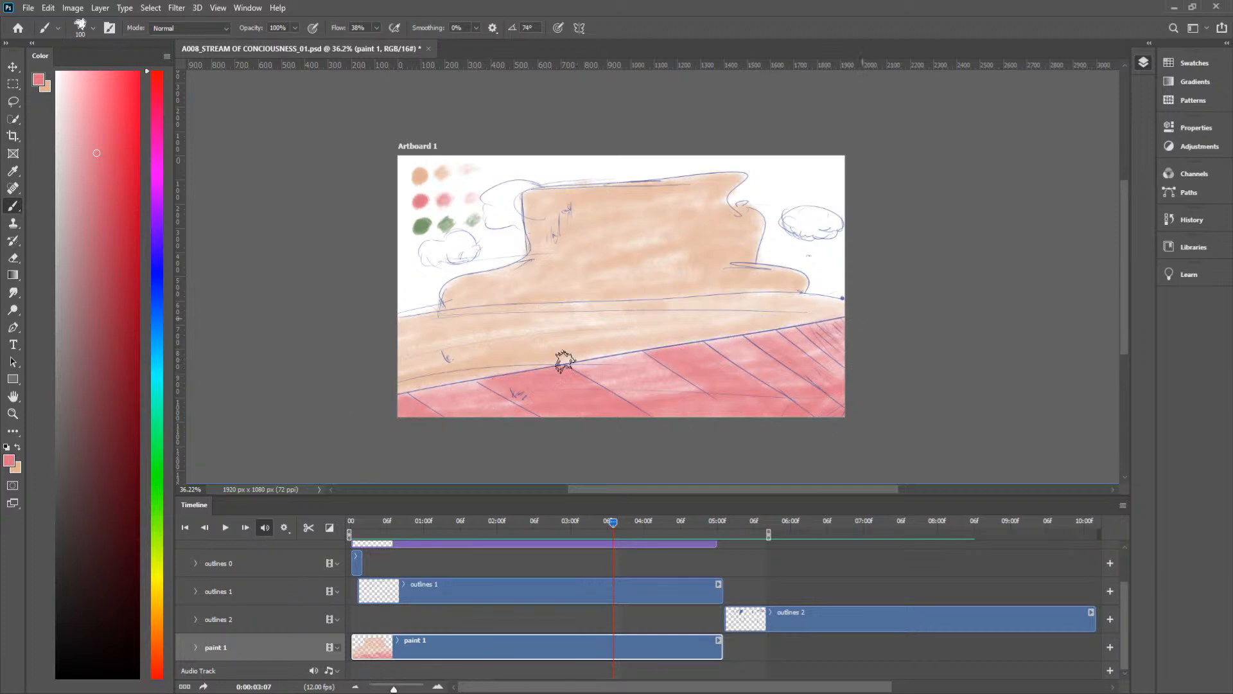
{"action": "left_click_drag", "start_coordinate": [648, 352], "coordinate": [582, 377]}
Step: Strengthen the pink foreground band beneath the peach ground at frames 0:00:03:06 and 0:00:03:05
{"action": "left_click_drag", "start_coordinate": [612, 523], "coordinate": [607, 523]}
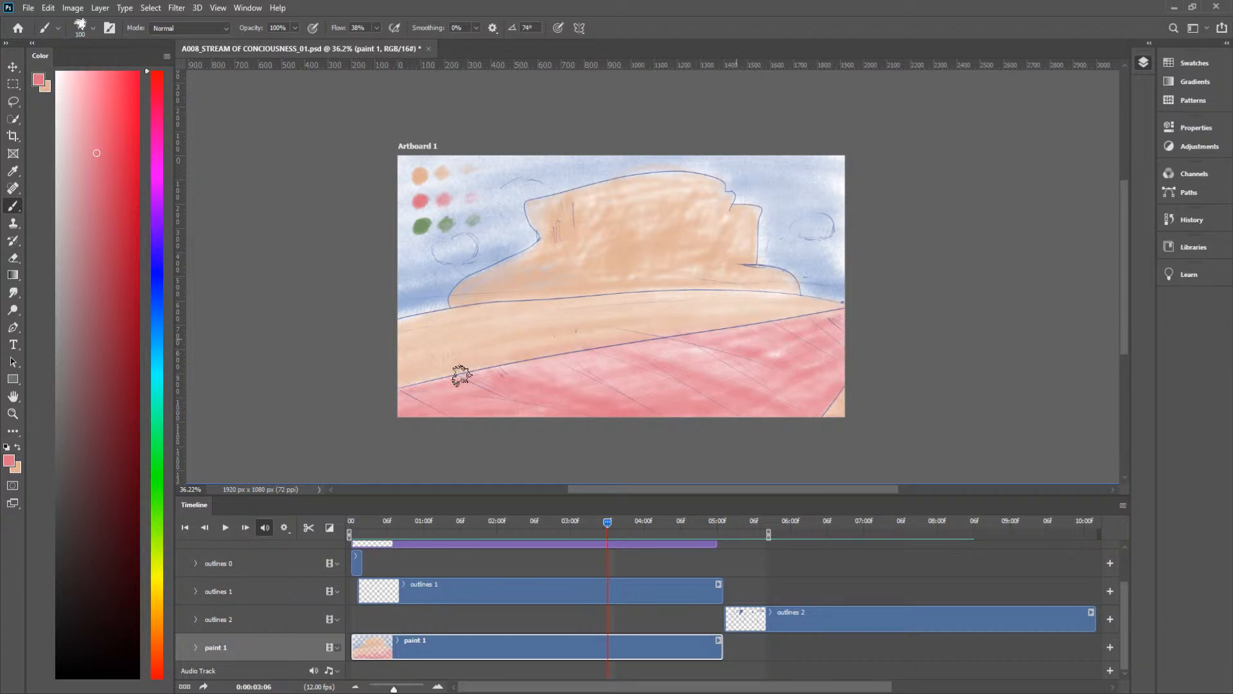
{"action": "left_click_drag", "start_coordinate": [607, 528], "coordinate": [613, 533]}
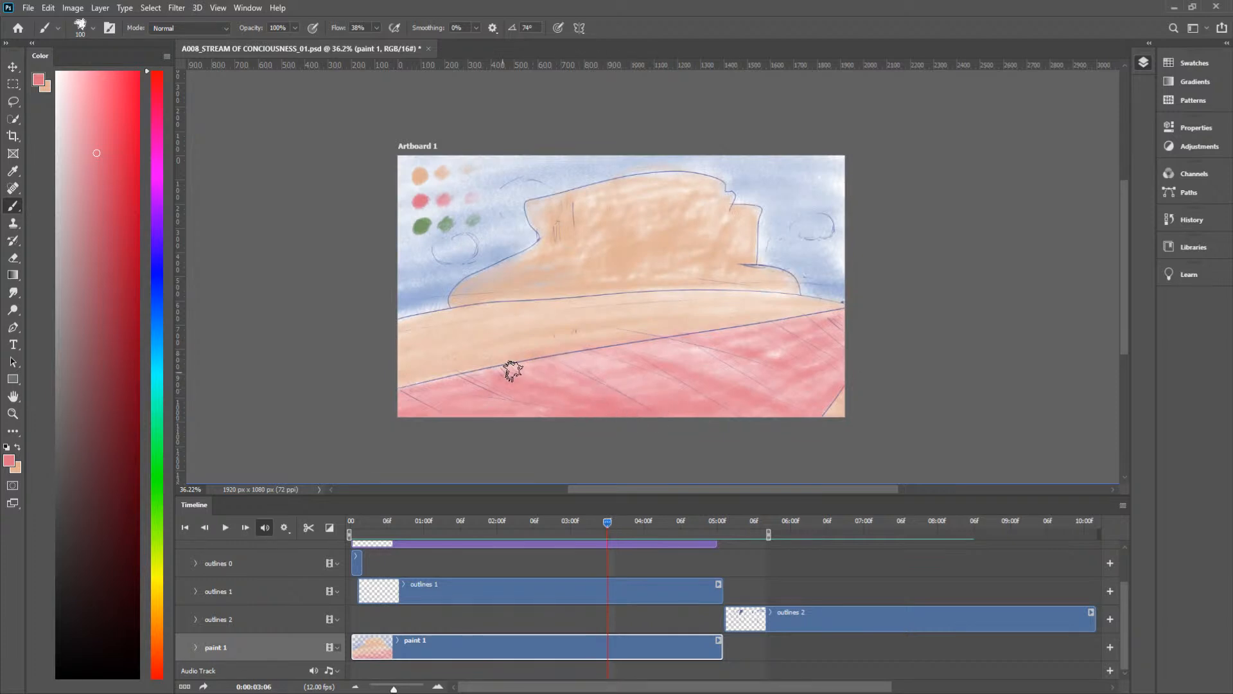
{"action": "left_click_drag", "start_coordinate": [607, 523], "coordinate": [601, 528]}
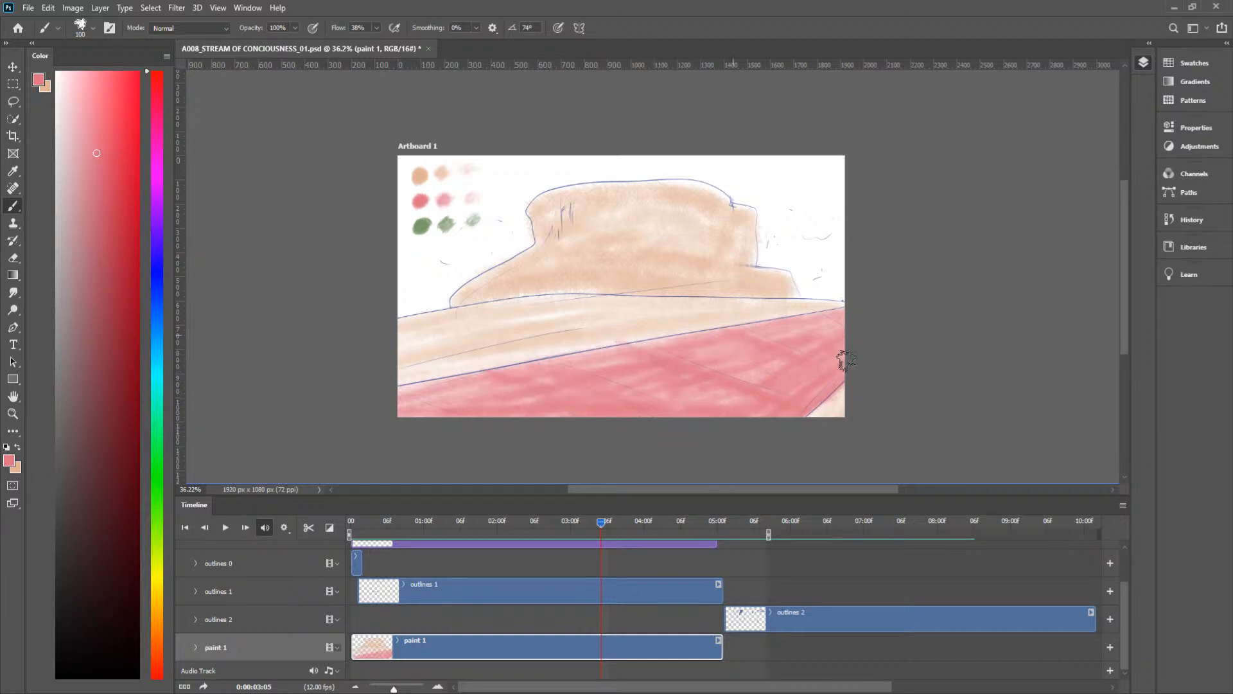
Step: Play the animation from frame 0:00:00:07 to review the painted frames
{"action": "left_click_drag", "start_coordinate": [602, 525], "coordinate": [589, 524]}
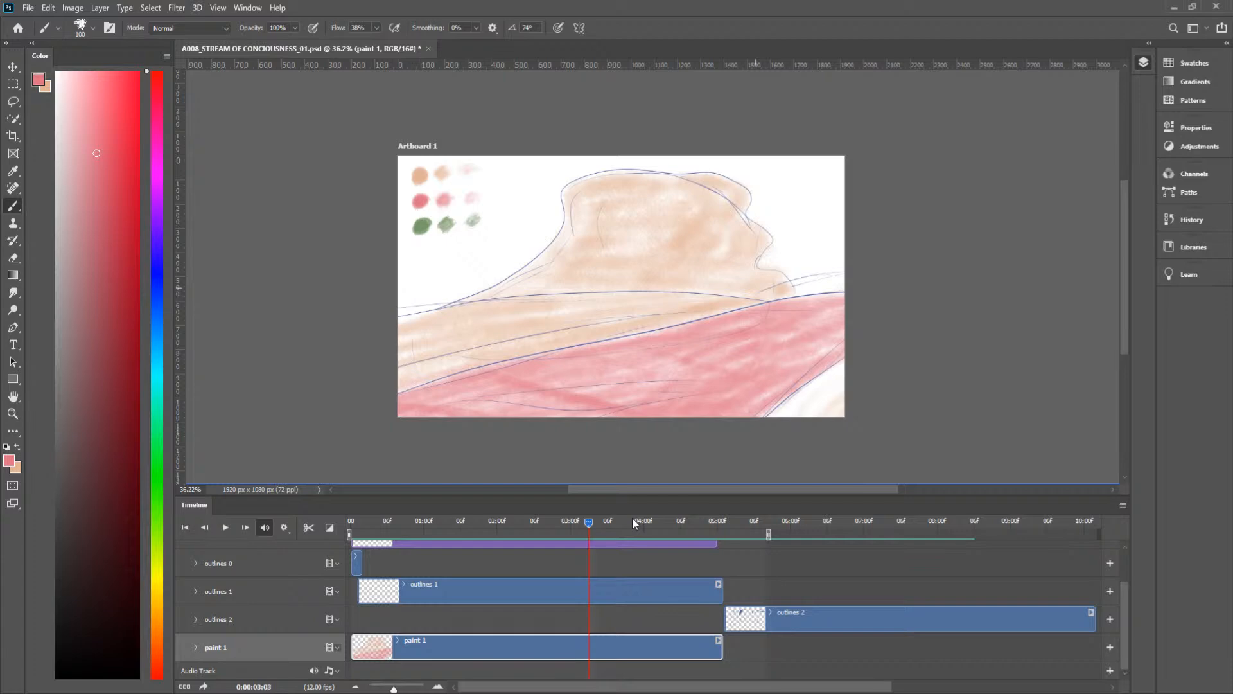
{"action": "mouse_move", "coordinate": [600, 520]}
{"action": "left_mouse_down"}
{"action": "mouse_move", "coordinate": [616, 519]}
{"action": "mouse_move", "coordinate": [580, 525]}
{"action": "mouse_move", "coordinate": [615, 527]}
{"action": "mouse_move", "coordinate": [396, 556]}
{"action": "left_mouse_up"}
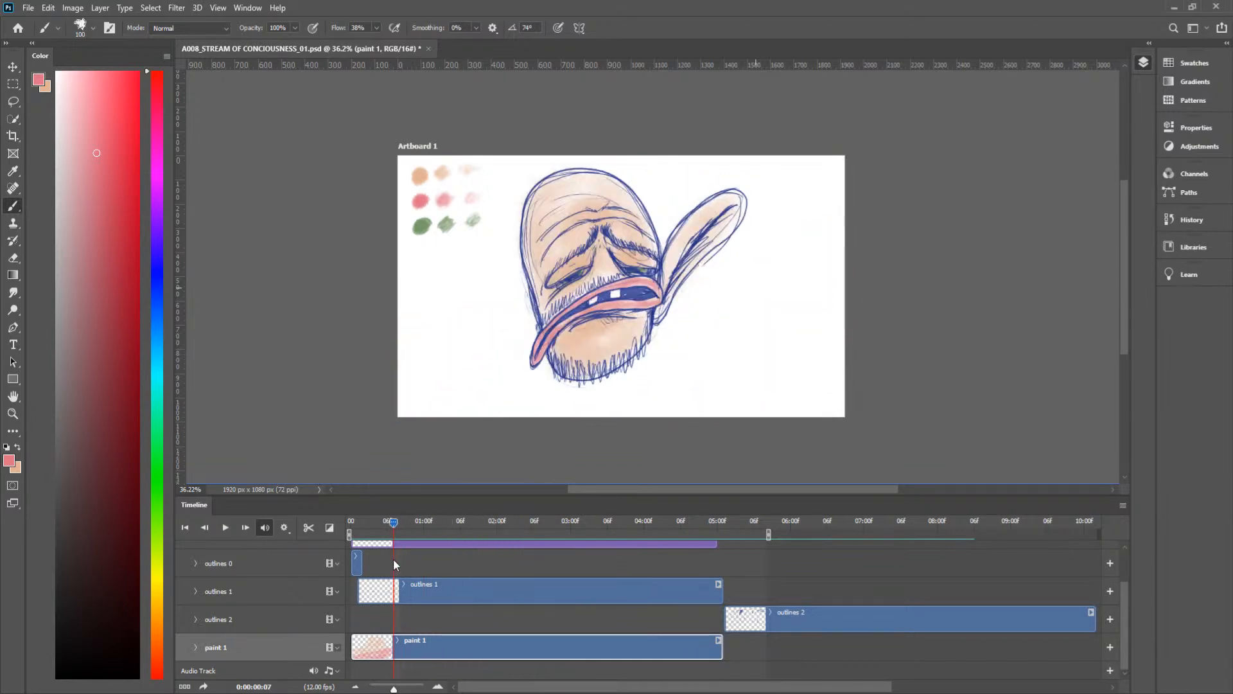
{"action": "key", "text": "space"}
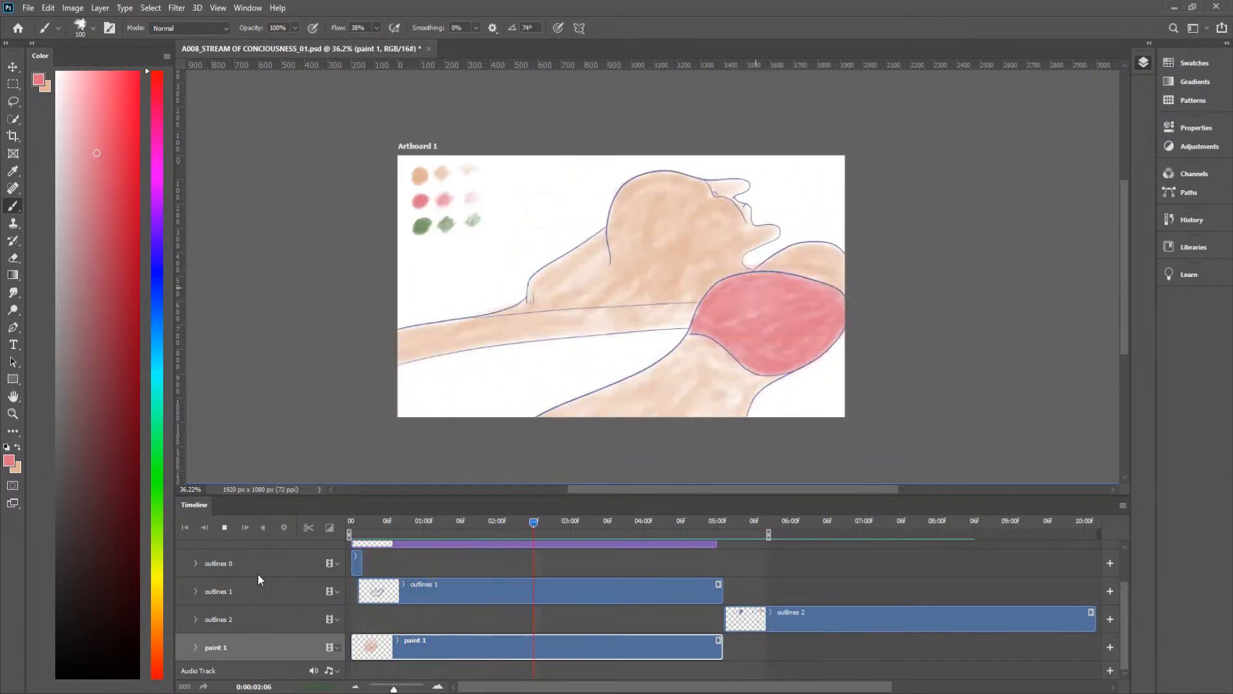
{"action": "key", "text": "space"}
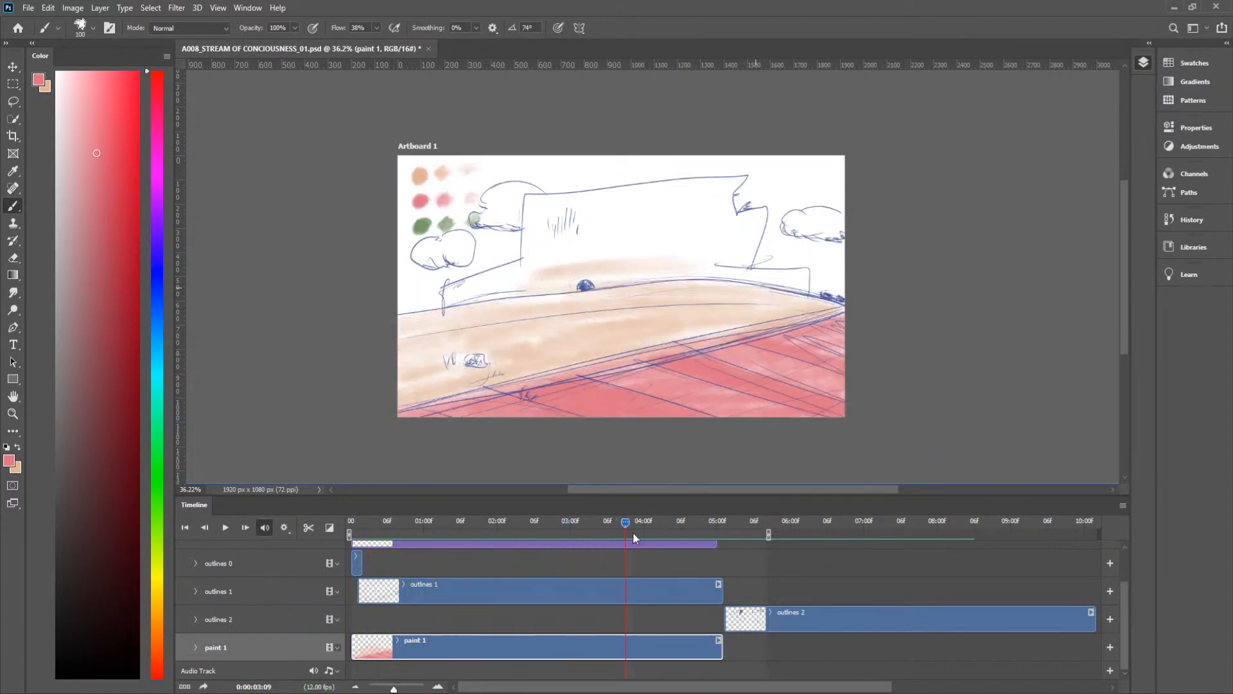
Step: At frame 0:00:04:08, sample the darkest peach swatch and shift its hue to a muted blue
{"action": "left_click_drag", "start_coordinate": [625, 523], "coordinate": [692, 545]}
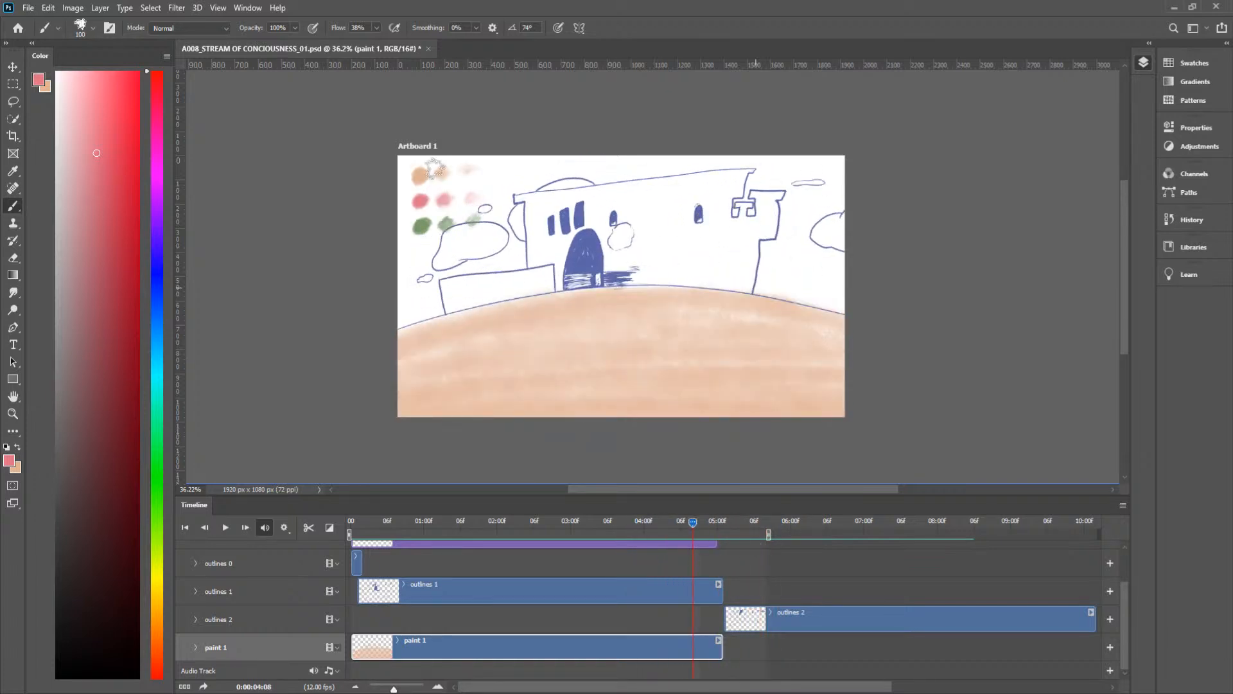
{"action": "key", "text": "i"}
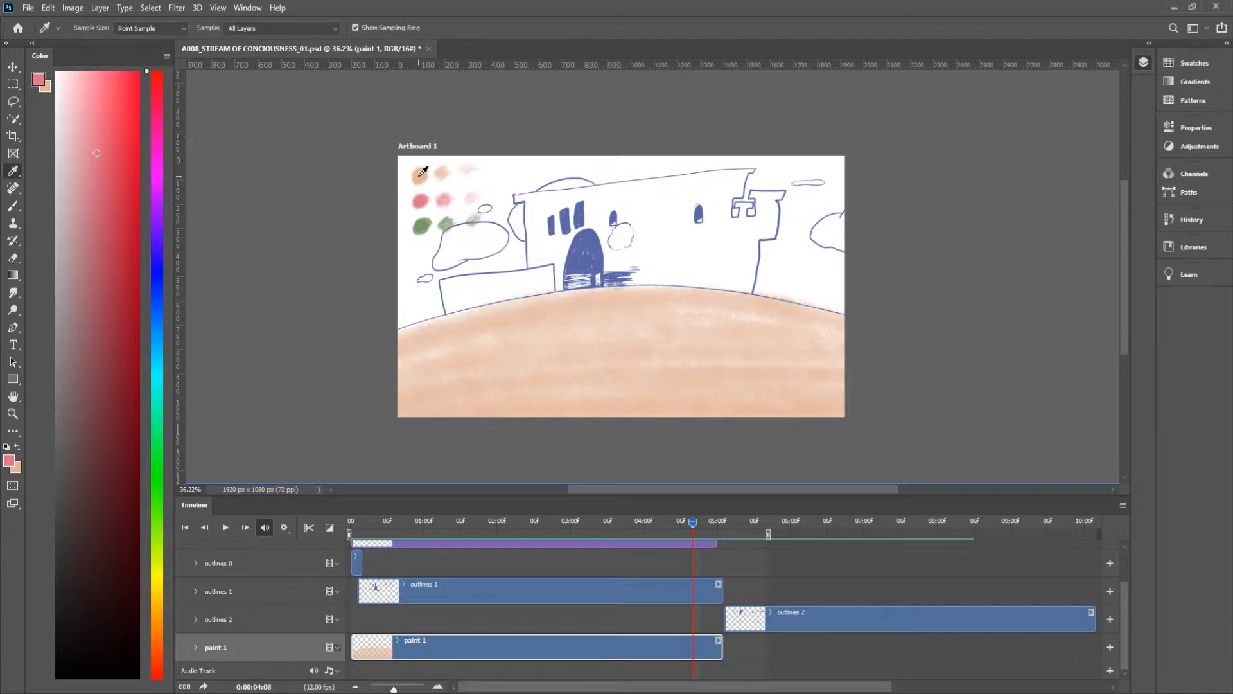
{"action": "left_click", "coordinate": [420, 170]}
{"action": "left_click", "coordinate": [419, 169]}
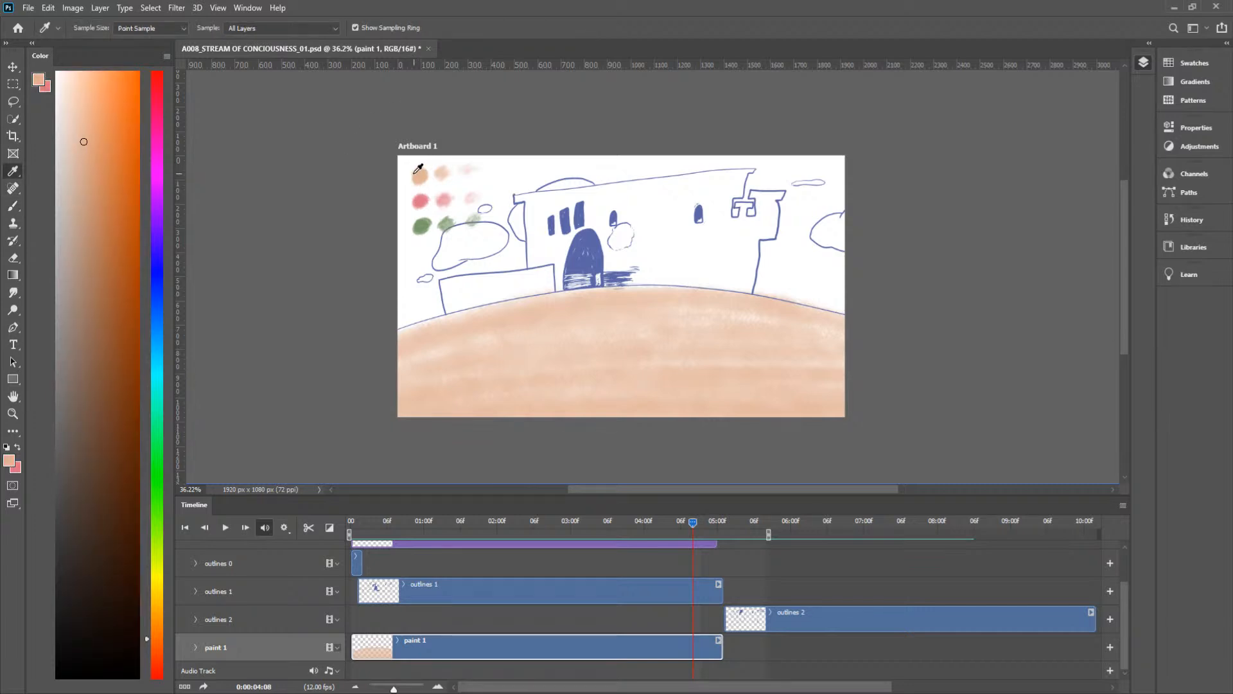
{"action": "left_click", "coordinate": [155, 313]}
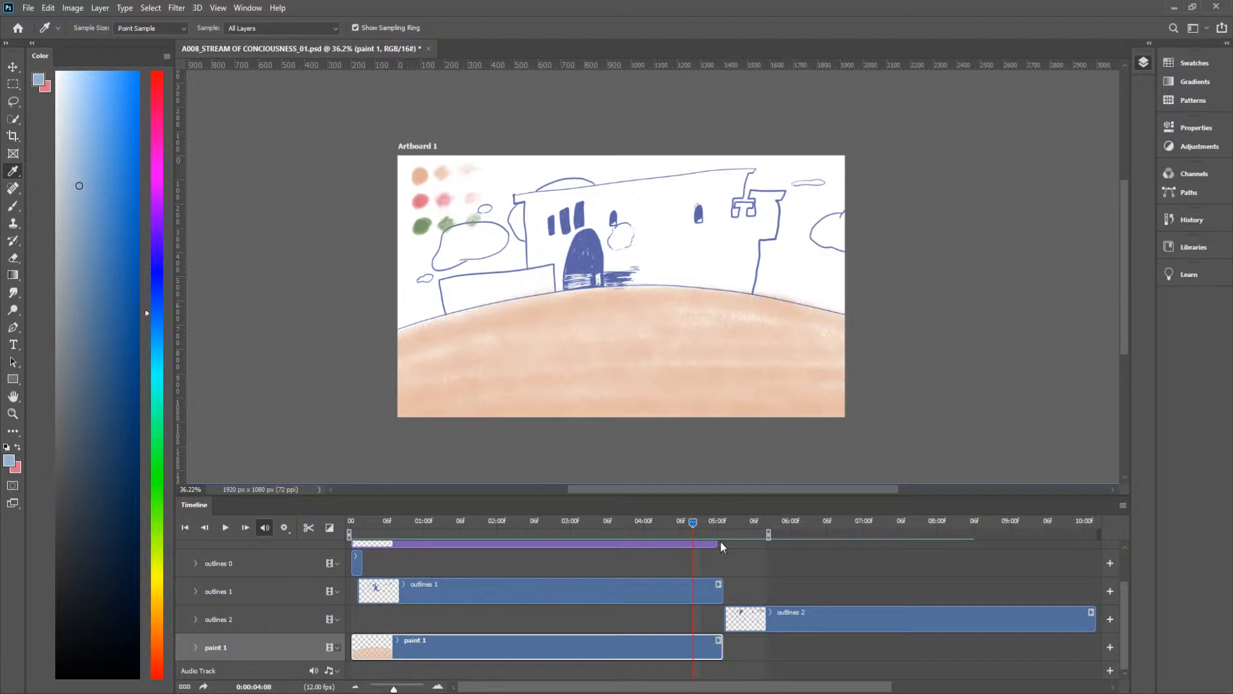
Step: Brush the muted blue over the castle's main wall, tower and low side wall at frame 0:00:04:08
{"action": "key", "text": "b"}
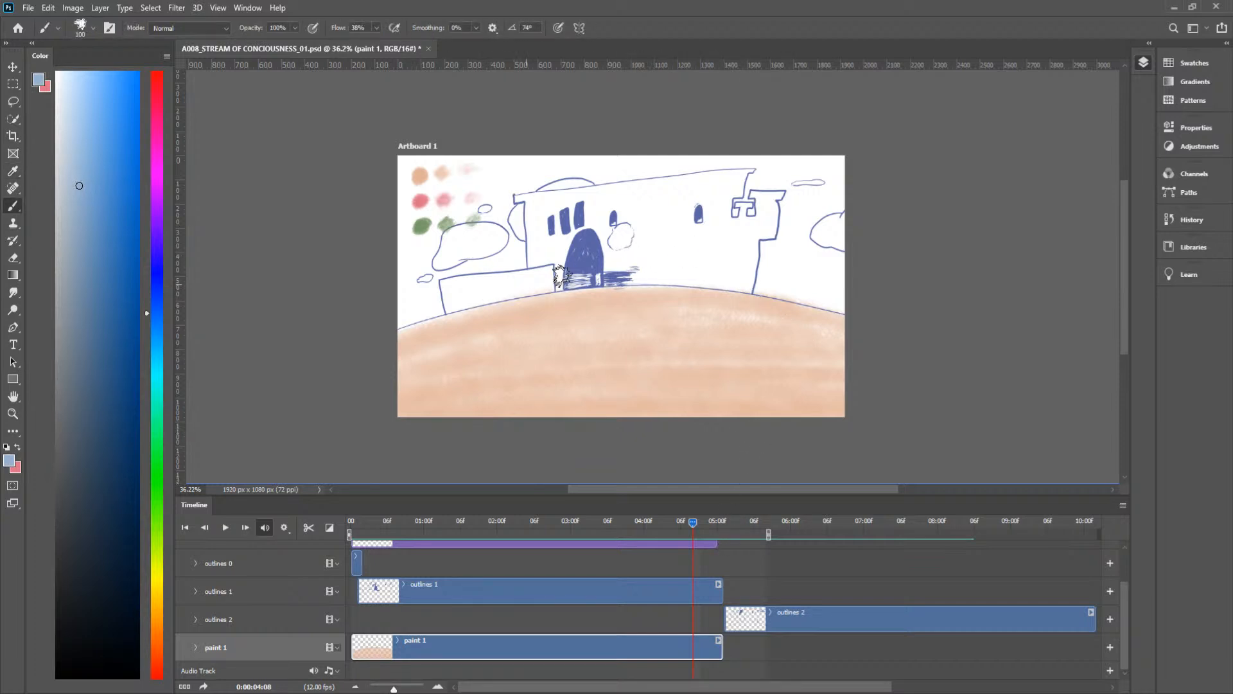
{"action": "mouse_move", "coordinate": [627, 271]}
{"action": "left_mouse_down"}
{"action": "mouse_move", "coordinate": [711, 283]}
{"action": "mouse_move", "coordinate": [633, 259]}
{"action": "mouse_move", "coordinate": [681, 244]}
{"action": "mouse_move", "coordinate": [649, 256]}
{"action": "mouse_move", "coordinate": [601, 225]}
{"action": "mouse_move", "coordinate": [598, 239]}
{"action": "mouse_move", "coordinate": [626, 205]}
{"action": "mouse_move", "coordinate": [656, 189]}
{"action": "mouse_move", "coordinate": [630, 224]}
{"action": "mouse_move", "coordinate": [663, 236]}
{"action": "mouse_move", "coordinate": [667, 252]}
{"action": "mouse_move", "coordinate": [643, 263]}
{"action": "mouse_move", "coordinate": [695, 265]}
{"action": "mouse_move", "coordinate": [743, 191]}
{"action": "mouse_move", "coordinate": [744, 289]}
{"action": "mouse_move", "coordinate": [761, 225]}
{"action": "mouse_move", "coordinate": [730, 277]}
{"action": "mouse_move", "coordinate": [735, 237]}
{"action": "mouse_move", "coordinate": [754, 229]}
{"action": "mouse_move", "coordinate": [757, 242]}
{"action": "mouse_move", "coordinate": [763, 197]}
{"action": "mouse_move", "coordinate": [783, 194]}
{"action": "mouse_move", "coordinate": [768, 230]}
{"action": "mouse_move", "coordinate": [724, 217]}
{"action": "mouse_move", "coordinate": [683, 251]}
{"action": "mouse_move", "coordinate": [675, 211]}
{"action": "mouse_move", "coordinate": [665, 248]}
{"action": "mouse_move", "coordinate": [705, 241]}
{"action": "mouse_move", "coordinate": [664, 187]}
{"action": "mouse_move", "coordinate": [719, 189]}
{"action": "mouse_move", "coordinate": [738, 171]}
{"action": "mouse_move", "coordinate": [519, 198]}
{"action": "mouse_move", "coordinate": [578, 197]}
{"action": "mouse_move", "coordinate": [536, 228]}
{"action": "mouse_move", "coordinate": [553, 247]}
{"action": "mouse_move", "coordinate": [589, 226]}
{"action": "mouse_move", "coordinate": [608, 234]}
{"action": "mouse_move", "coordinate": [558, 251]}
{"action": "mouse_move", "coordinate": [555, 285]}
{"action": "mouse_move", "coordinate": [454, 302]}
{"action": "mouse_move", "coordinate": [452, 288]}
{"action": "mouse_move", "coordinate": [546, 275]}
{"action": "mouse_move", "coordinate": [483, 287]}
{"action": "mouse_move", "coordinate": [538, 262]}
{"action": "mouse_move", "coordinate": [528, 276]}
{"action": "mouse_move", "coordinate": [532, 221]}
{"action": "mouse_move", "coordinate": [553, 258]}
{"action": "mouse_move", "coordinate": [574, 237]}
{"action": "mouse_move", "coordinate": [534, 217]}
{"action": "mouse_move", "coordinate": [536, 201]}
{"action": "mouse_move", "coordinate": [613, 196]}
{"action": "mouse_move", "coordinate": [606, 256]}
{"action": "left_mouse_up"}
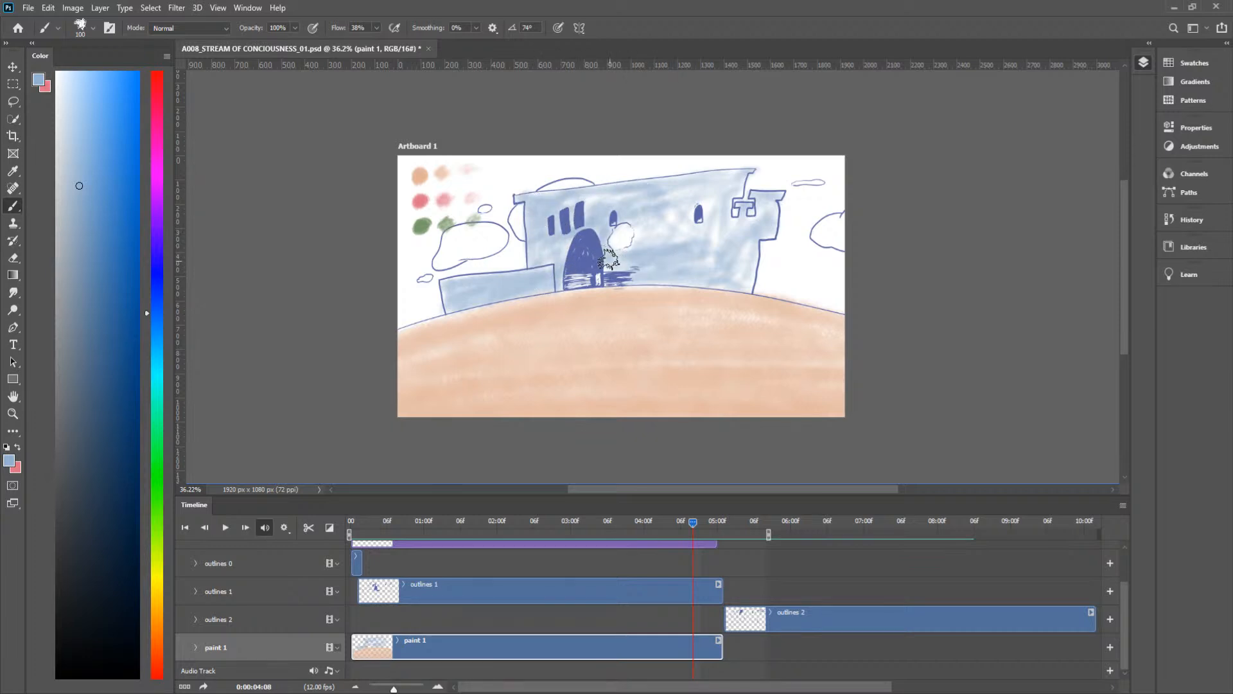
{"action": "mouse_move", "coordinate": [672, 250]}
{"action": "left_mouse_down"}
{"action": "mouse_move", "coordinate": [654, 244]}
{"action": "mouse_move", "coordinate": [698, 219]}
{"action": "mouse_move", "coordinate": [643, 237]}
{"action": "mouse_move", "coordinate": [715, 232]}
{"action": "left_mouse_up"}
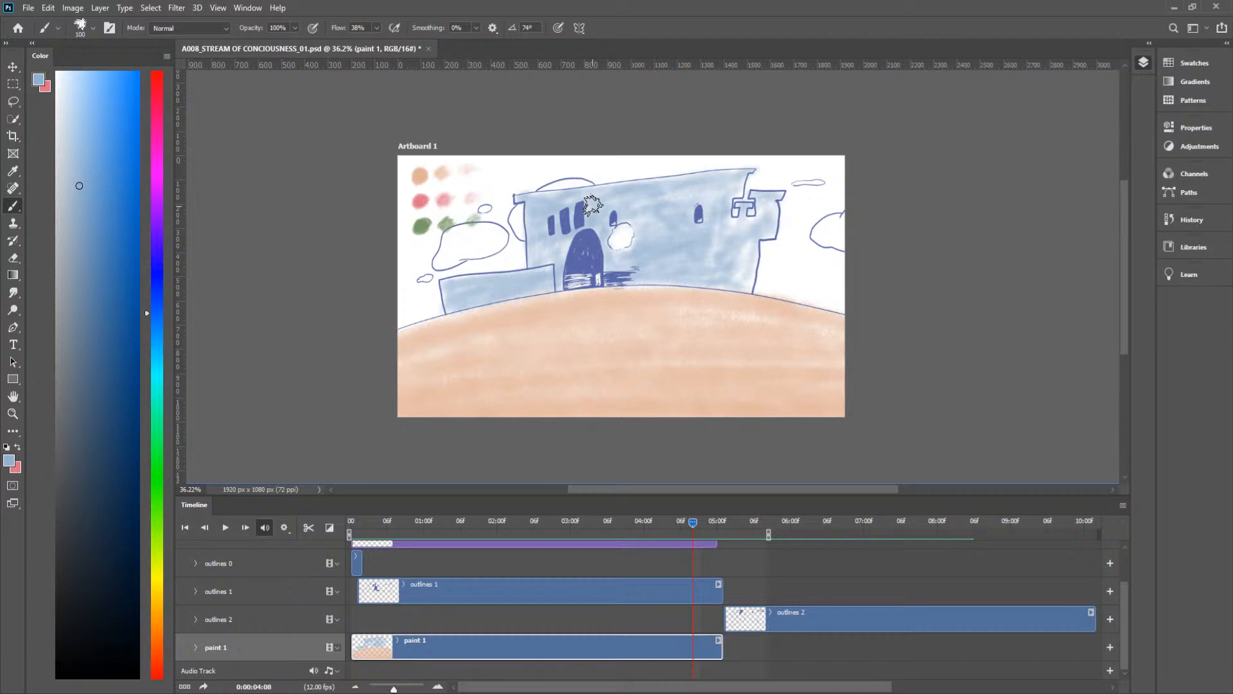
Step: At frame 0:00:04:01, shade the castle's notched tower corner, low side wall, adjoining wall edge and window marks with blue
{"action": "left_click_drag", "start_coordinate": [691, 523], "coordinate": [654, 531]}
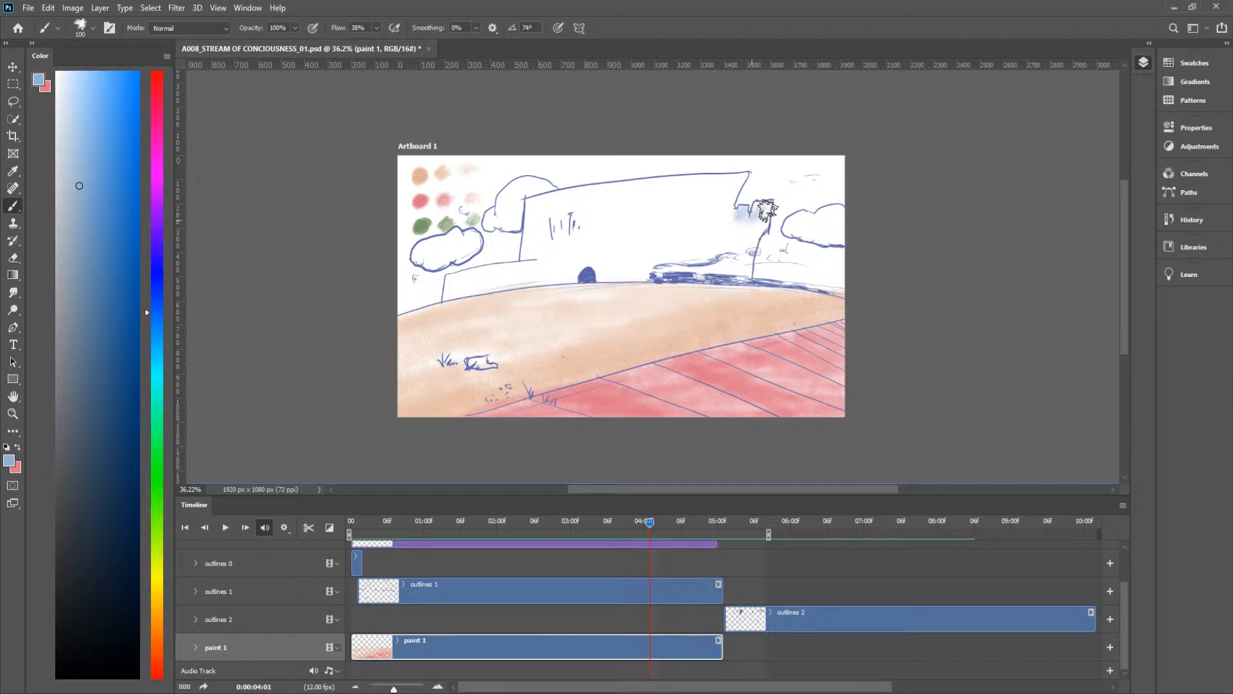
{"action": "mouse_move", "coordinate": [763, 209]}
{"action": "left_mouse_down"}
{"action": "mouse_move", "coordinate": [753, 225]}
{"action": "mouse_move", "coordinate": [767, 212]}
{"action": "mouse_move", "coordinate": [743, 211]}
{"action": "mouse_move", "coordinate": [746, 175]}
{"action": "mouse_move", "coordinate": [737, 194]}
{"action": "mouse_move", "coordinate": [729, 180]}
{"action": "mouse_move", "coordinate": [747, 176]}
{"action": "left_mouse_up"}
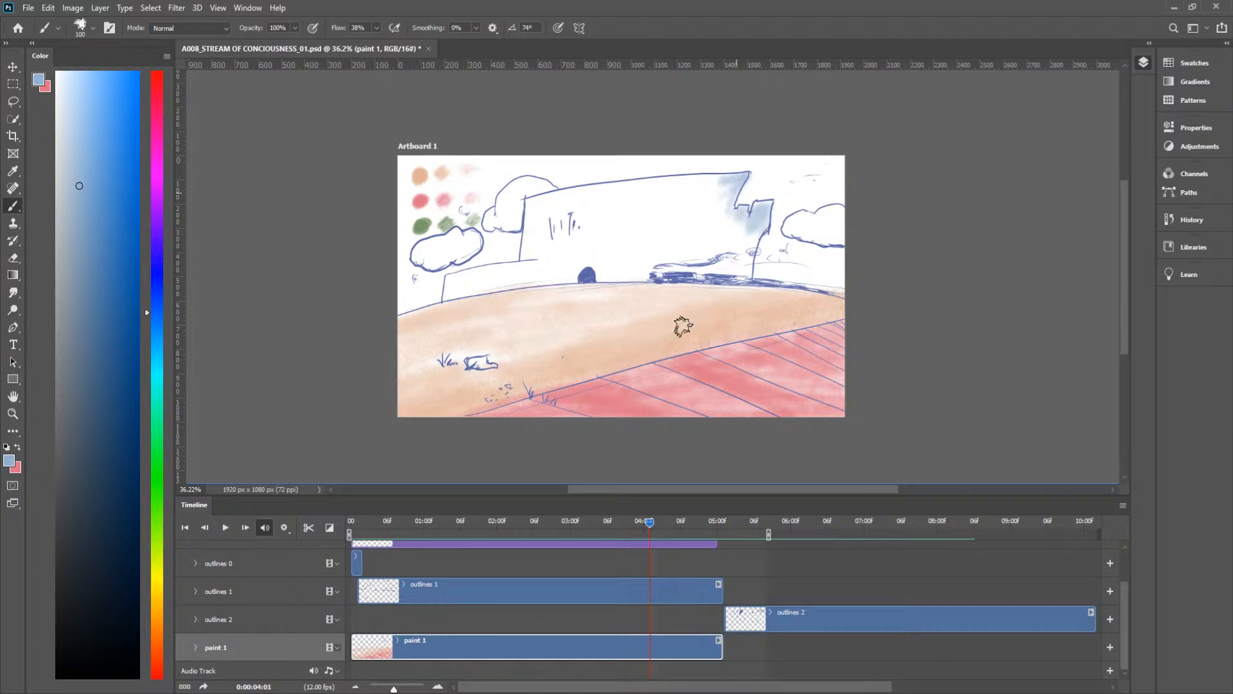
{"action": "mouse_move", "coordinate": [448, 282]}
{"action": "left_mouse_down"}
{"action": "mouse_move", "coordinate": [516, 261]}
{"action": "mouse_move", "coordinate": [453, 276]}
{"action": "mouse_move", "coordinate": [450, 290]}
{"action": "mouse_move", "coordinate": [528, 251]}
{"action": "mouse_move", "coordinate": [537, 261]}
{"action": "mouse_move", "coordinate": [521, 263]}
{"action": "mouse_move", "coordinate": [543, 249]}
{"action": "left_mouse_up"}
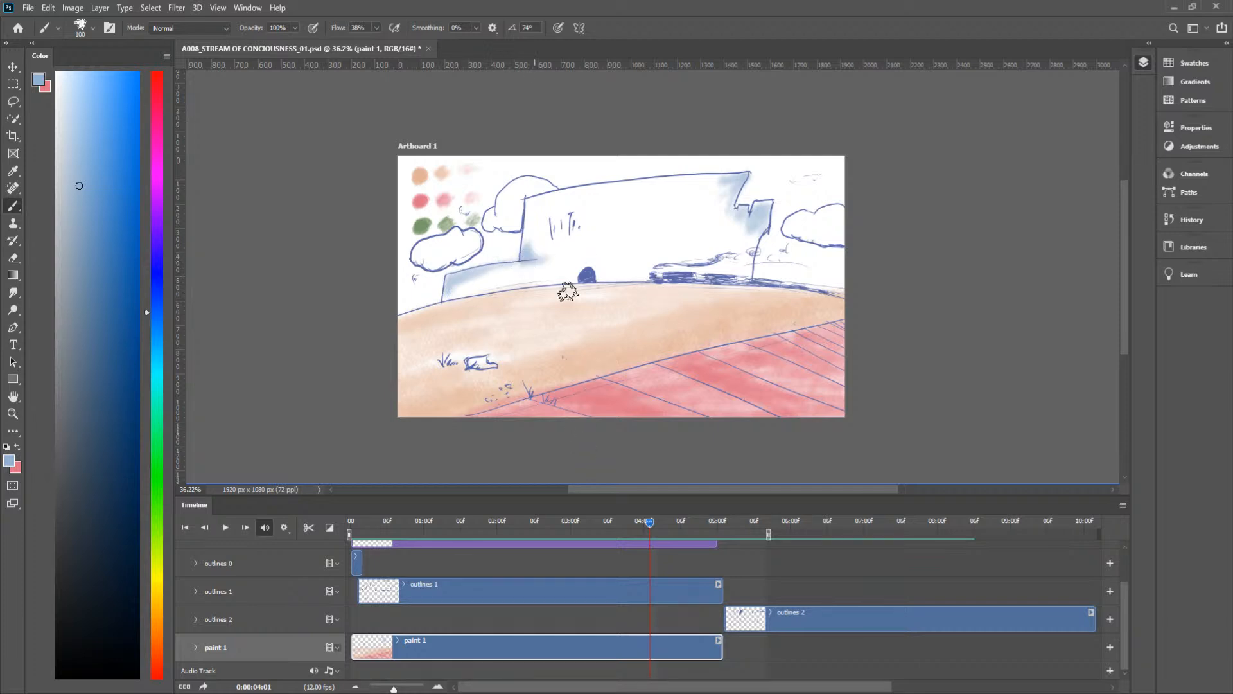
{"action": "left_click_drag", "start_coordinate": [568, 217], "coordinate": [570, 233]}
{"action": "left_click_drag", "start_coordinate": [576, 218], "coordinate": [578, 232]}
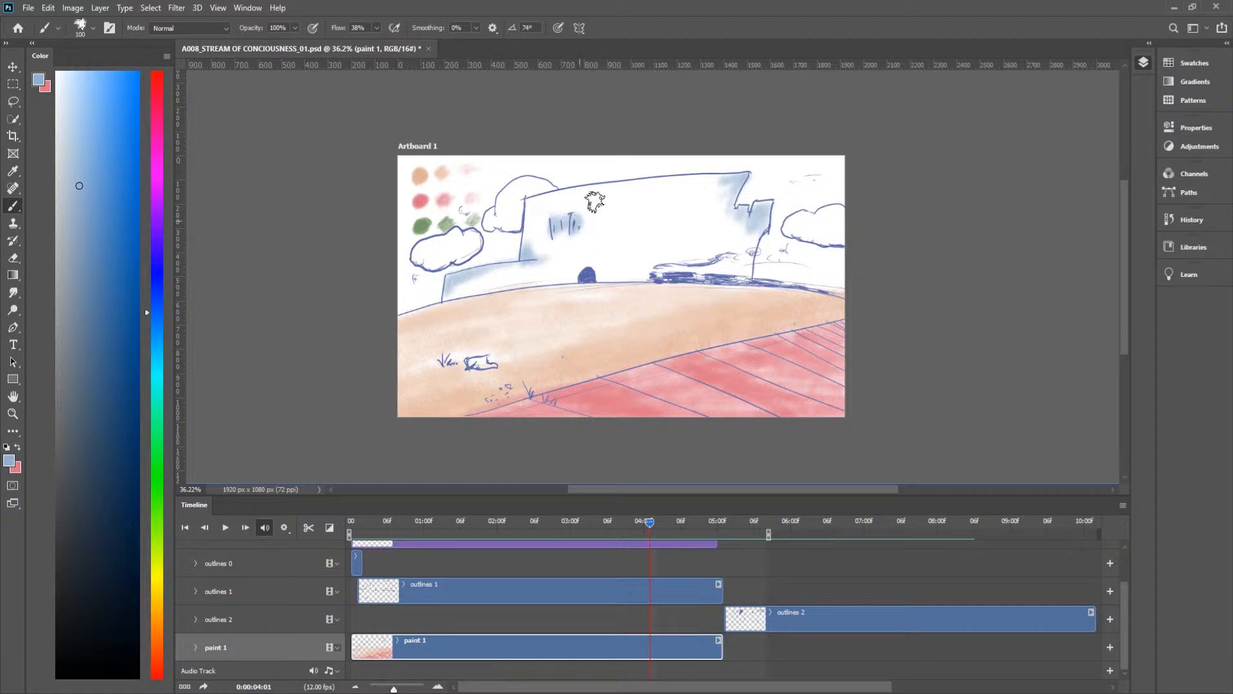
Step: At frame 0:00:04:02, add blue shading to the castle's low side wall, notched tower corner and window marks
{"action": "left_click_drag", "start_coordinate": [647, 523], "coordinate": [656, 521]}
{"action": "mouse_move", "coordinate": [524, 252]}
{"action": "left_mouse_down"}
{"action": "mouse_move", "coordinate": [529, 231]}
{"action": "mouse_move", "coordinate": [538, 263]}
{"action": "mouse_move", "coordinate": [453, 276]}
{"action": "left_mouse_up"}
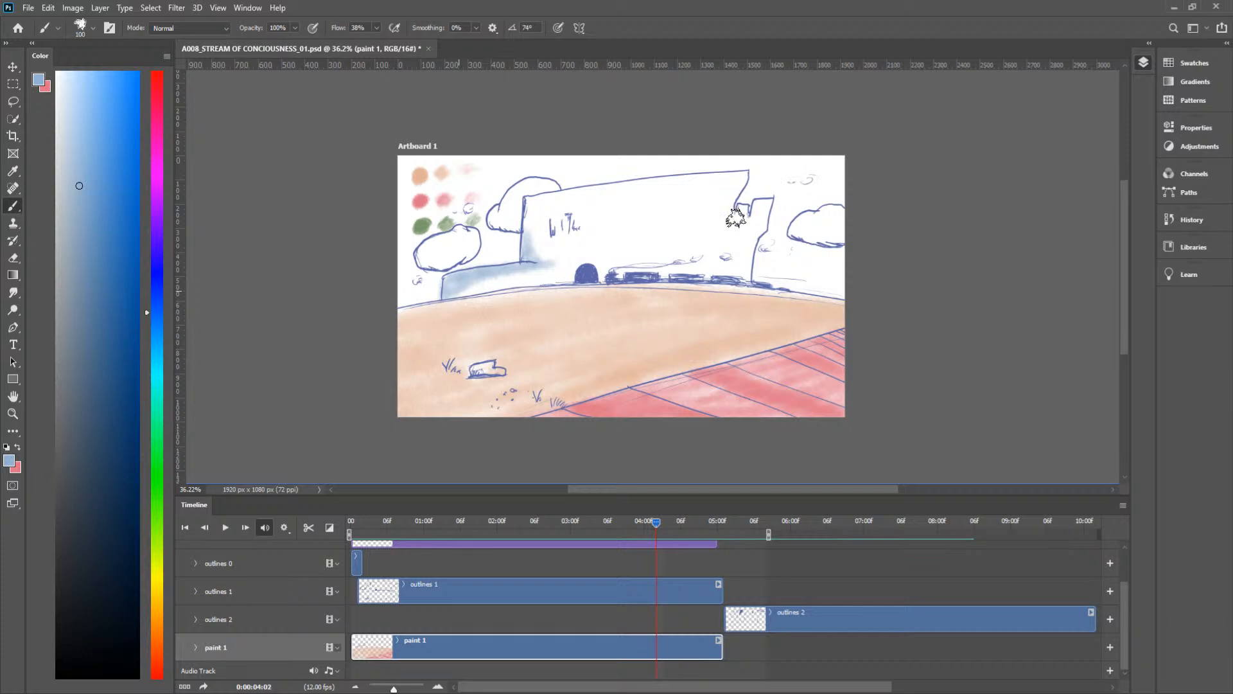
{"action": "mouse_move", "coordinate": [742, 213]}
{"action": "left_mouse_down"}
{"action": "mouse_move", "coordinate": [762, 205]}
{"action": "mouse_move", "coordinate": [761, 236]}
{"action": "mouse_move", "coordinate": [742, 235]}
{"action": "mouse_move", "coordinate": [737, 188]}
{"action": "left_mouse_up"}
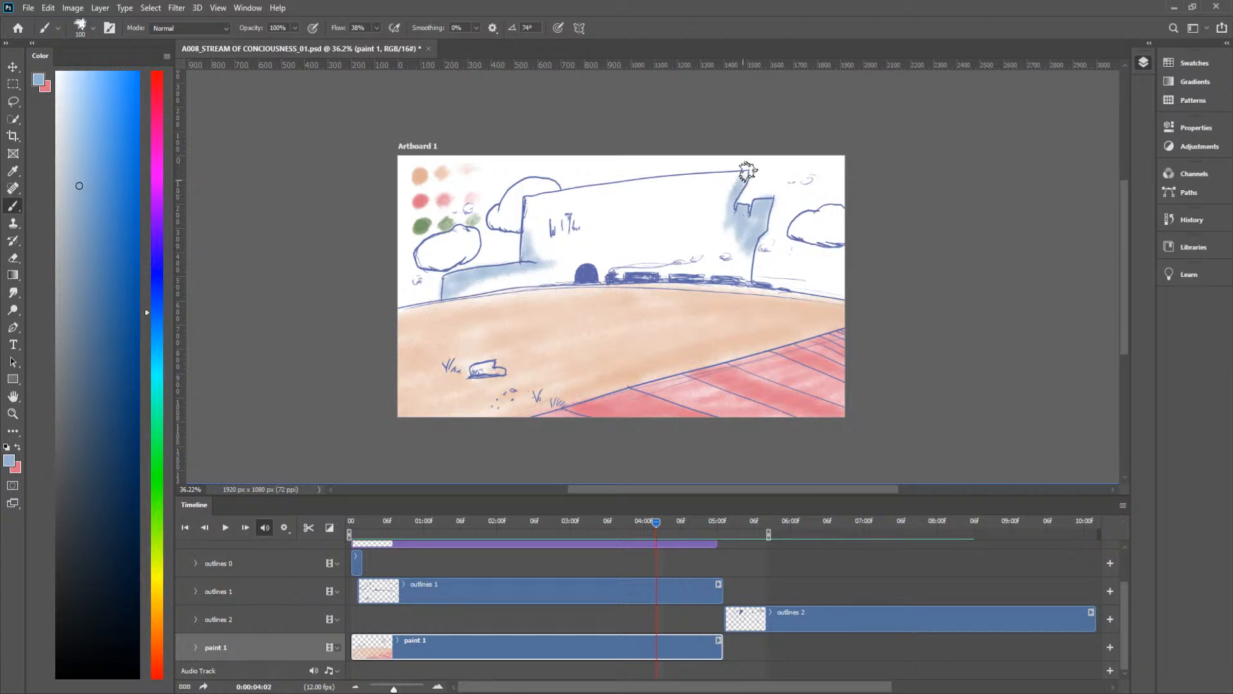
{"action": "mouse_move", "coordinate": [655, 527]}
{"action": "left_mouse_down"}
{"action": "mouse_move", "coordinate": [642, 528]}
{"action": "mouse_move", "coordinate": [663, 525]}
{"action": "left_mouse_up"}
{"action": "mouse_move", "coordinate": [559, 217]}
{"action": "left_mouse_down"}
{"action": "mouse_move", "coordinate": [565, 231]}
{"action": "mouse_move", "coordinate": [577, 216]}
{"action": "mouse_move", "coordinate": [552, 229]}
{"action": "mouse_move", "coordinate": [550, 212]}
{"action": "left_mouse_up"}
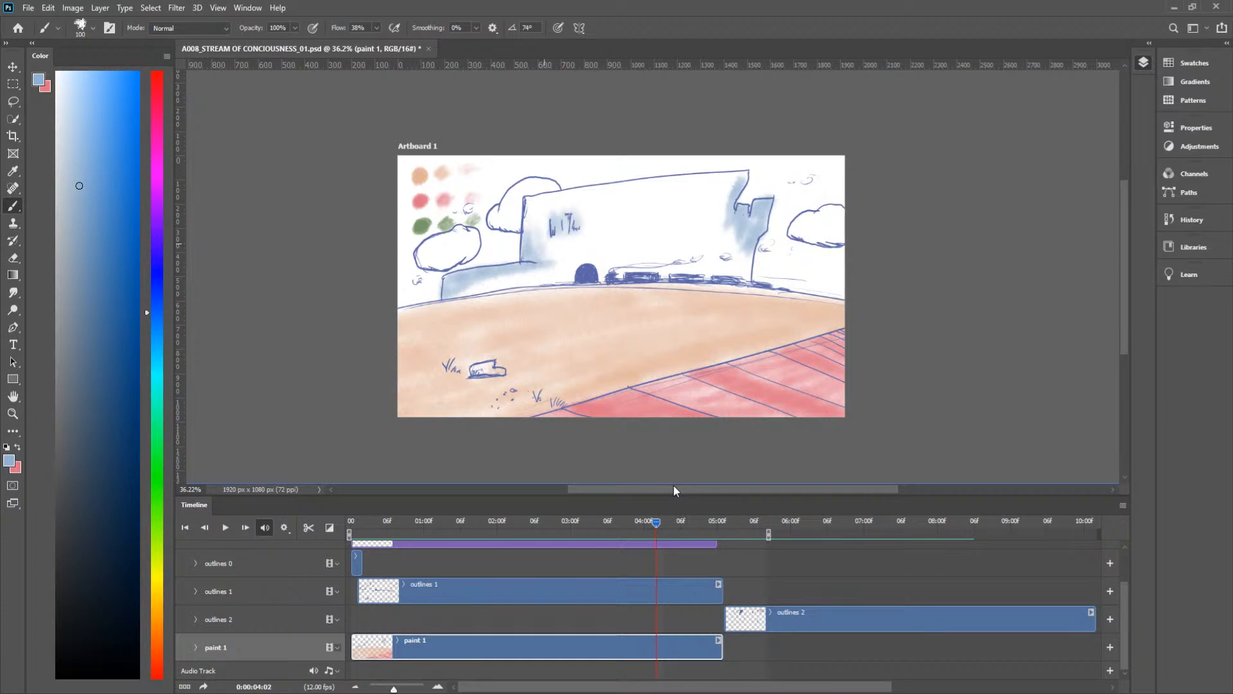
Step: At frame 0:00:04:07, paint blue over the low side wall, the wall around the door and windows, and the tower end
{"action": "left_click_drag", "start_coordinate": [656, 522], "coordinate": [686, 525]}
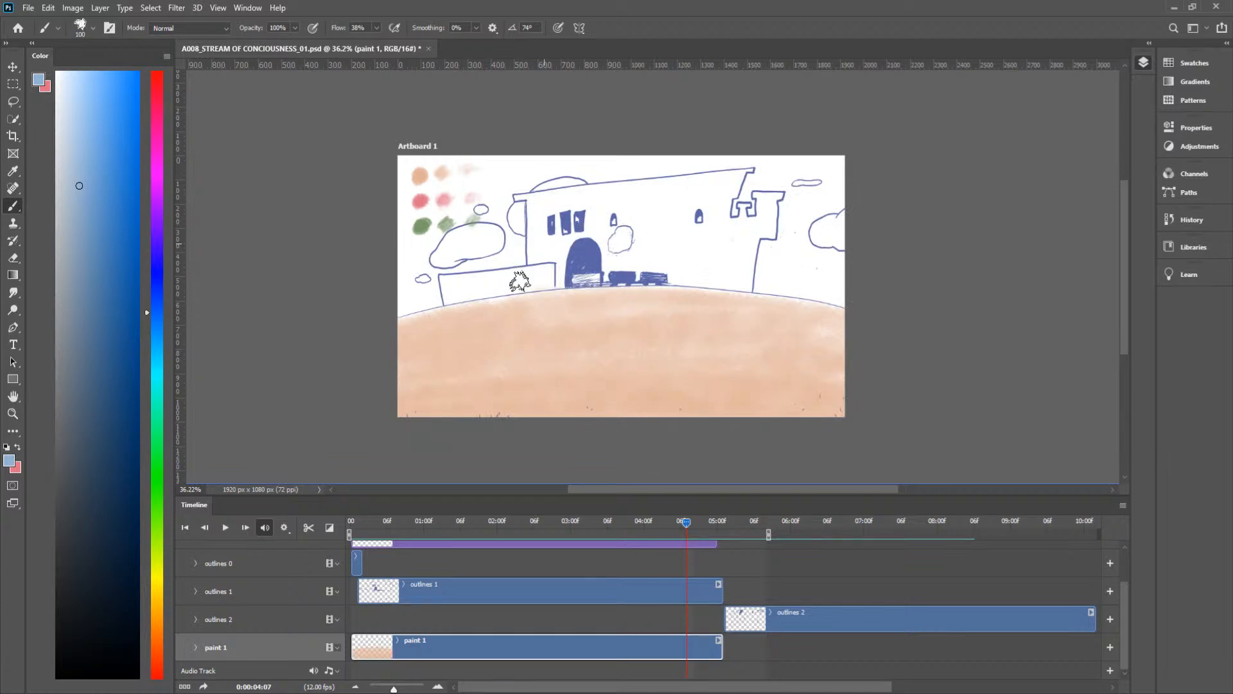
{"action": "mouse_move", "coordinate": [530, 215]}
{"action": "left_mouse_down"}
{"action": "mouse_move", "coordinate": [543, 272]}
{"action": "mouse_move", "coordinate": [559, 242]}
{"action": "mouse_move", "coordinate": [562, 273]}
{"action": "mouse_move", "coordinate": [529, 200]}
{"action": "left_mouse_up"}
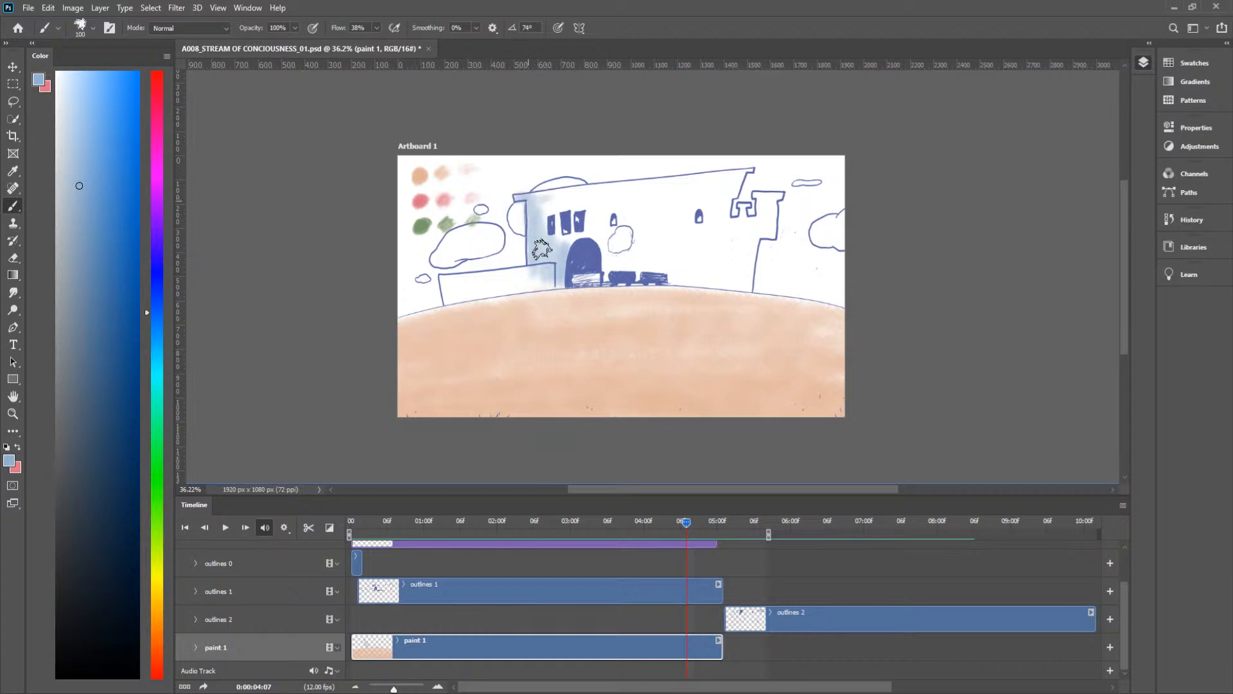
{"action": "mouse_move", "coordinate": [524, 267]}
{"action": "left_mouse_down"}
{"action": "mouse_move", "coordinate": [441, 286]}
{"action": "mouse_move", "coordinate": [525, 283]}
{"action": "mouse_move", "coordinate": [451, 284]}
{"action": "mouse_move", "coordinate": [485, 294]}
{"action": "mouse_move", "coordinate": [470, 296]}
{"action": "mouse_move", "coordinate": [532, 283]}
{"action": "left_mouse_up"}
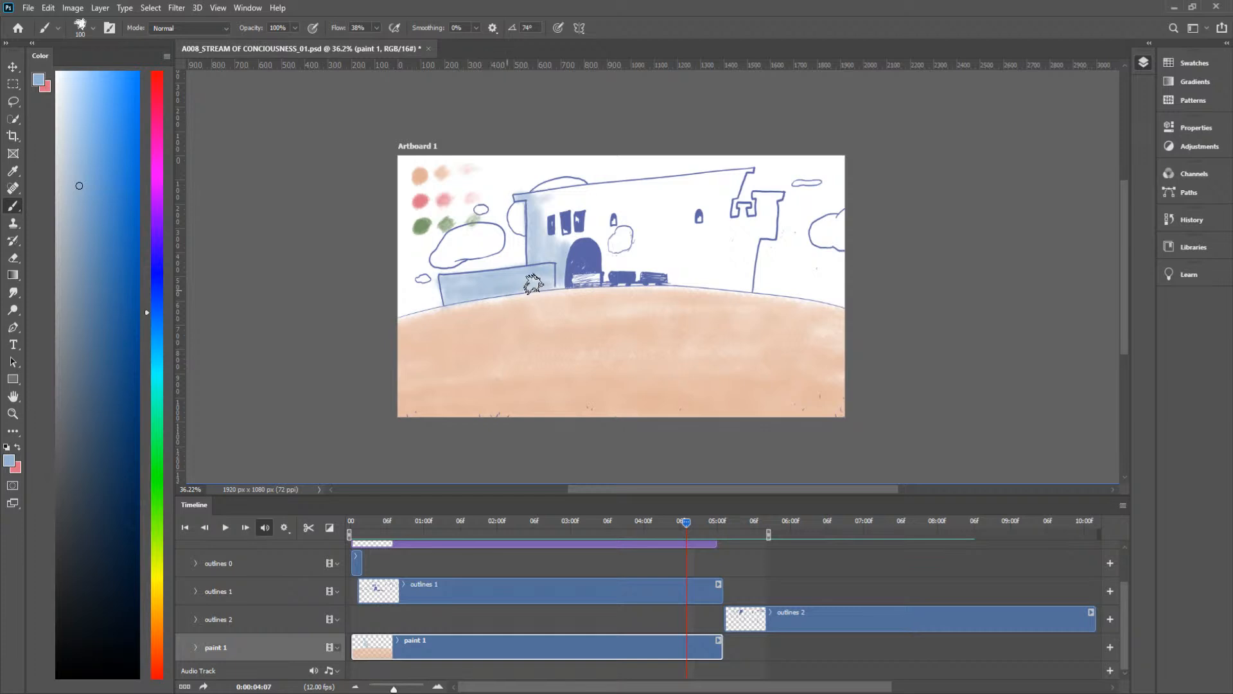
{"action": "mouse_move", "coordinate": [574, 239]}
{"action": "left_mouse_down"}
{"action": "mouse_move", "coordinate": [557, 226]}
{"action": "mouse_move", "coordinate": [574, 230]}
{"action": "mouse_move", "coordinate": [575, 210]}
{"action": "mouse_move", "coordinate": [543, 212]}
{"action": "left_mouse_up"}
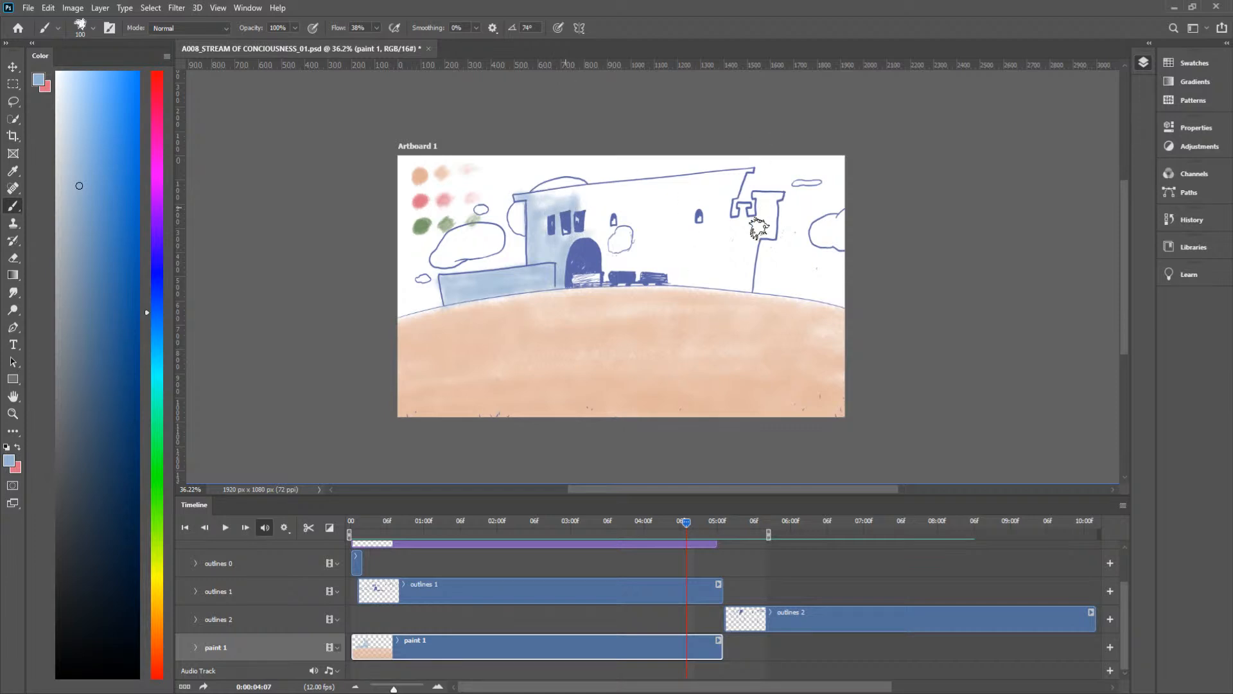
{"action": "mouse_move", "coordinate": [744, 207]}
{"action": "left_mouse_down"}
{"action": "mouse_move", "coordinate": [735, 232]}
{"action": "mouse_move", "coordinate": [742, 207]}
{"action": "left_mouse_up"}
{"action": "mouse_move", "coordinate": [740, 207]}
{"action": "left_mouse_down"}
{"action": "mouse_move", "coordinate": [739, 233]}
{"action": "mouse_move", "coordinate": [764, 221]}
{"action": "mouse_move", "coordinate": [753, 220]}
{"action": "mouse_move", "coordinate": [766, 197]}
{"action": "mouse_move", "coordinate": [756, 197]}
{"action": "mouse_move", "coordinate": [780, 196]}
{"action": "mouse_move", "coordinate": [776, 231]}
{"action": "mouse_move", "coordinate": [748, 245]}
{"action": "mouse_move", "coordinate": [740, 284]}
{"action": "mouse_move", "coordinate": [729, 236]}
{"action": "mouse_move", "coordinate": [747, 286]}
{"action": "mouse_move", "coordinate": [724, 279]}
{"action": "mouse_move", "coordinate": [722, 232]}
{"action": "mouse_move", "coordinate": [726, 193]}
{"action": "mouse_move", "coordinate": [722, 258]}
{"action": "mouse_move", "coordinate": [725, 198]}
{"action": "mouse_move", "coordinate": [751, 171]}
{"action": "mouse_move", "coordinate": [654, 185]}
{"action": "mouse_move", "coordinate": [732, 182]}
{"action": "mouse_move", "coordinate": [701, 189]}
{"action": "mouse_move", "coordinate": [721, 205]}
{"action": "mouse_move", "coordinate": [718, 256]}
{"action": "left_mouse_up"}
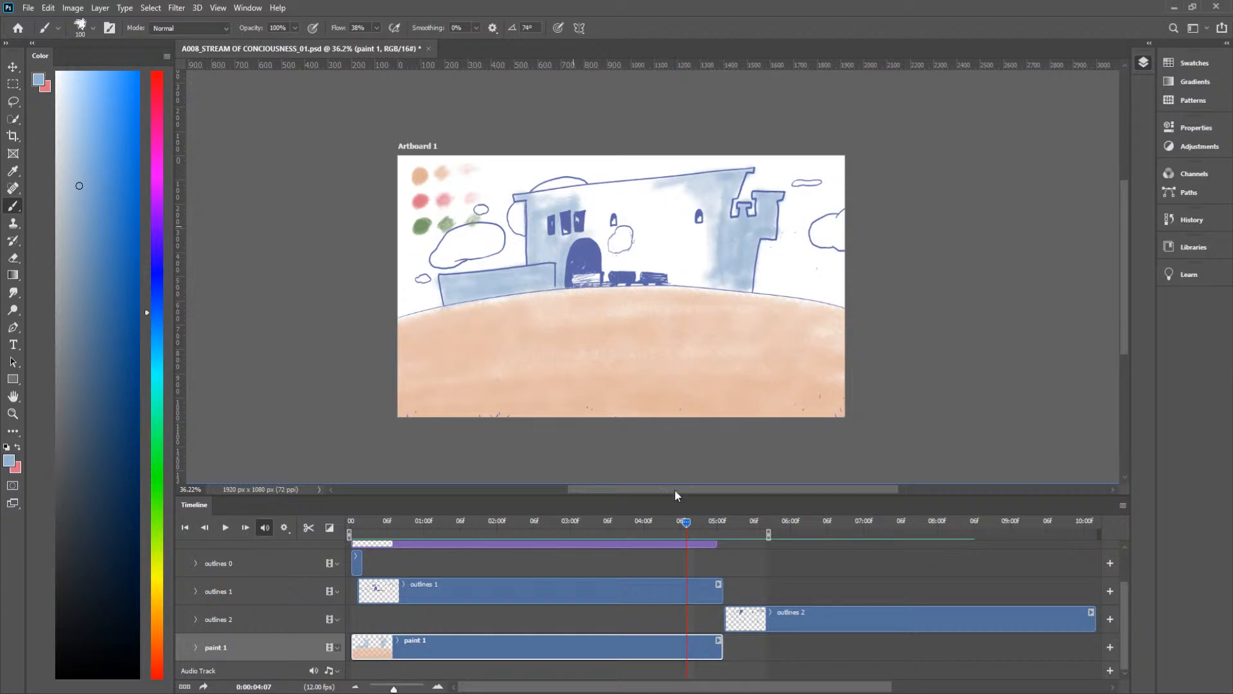
Step: At frame 0:00:04:03, sample the darkest peach swatch and brush it over the whole ground up to the pink tiles
{"action": "mouse_move", "coordinate": [682, 522]}
{"action": "left_mouse_down"}
{"action": "mouse_move", "coordinate": [606, 530]}
{"action": "mouse_move", "coordinate": [792, 528]}
{"action": "mouse_move", "coordinate": [627, 558]}
{"action": "mouse_move", "coordinate": [357, 568]}
{"action": "mouse_move", "coordinate": [703, 565]}
{"action": "mouse_move", "coordinate": [619, 571]}
{"action": "mouse_move", "coordinate": [664, 567]}
{"action": "left_mouse_up"}
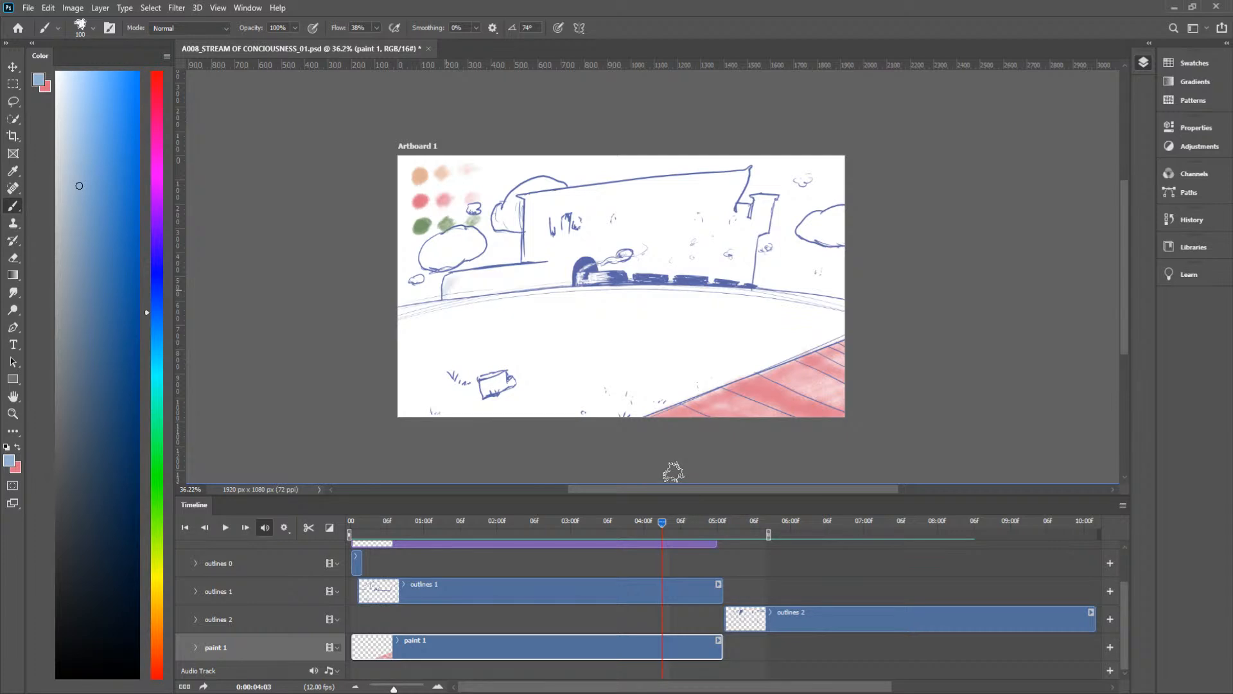
{"action": "key", "text": "x"}
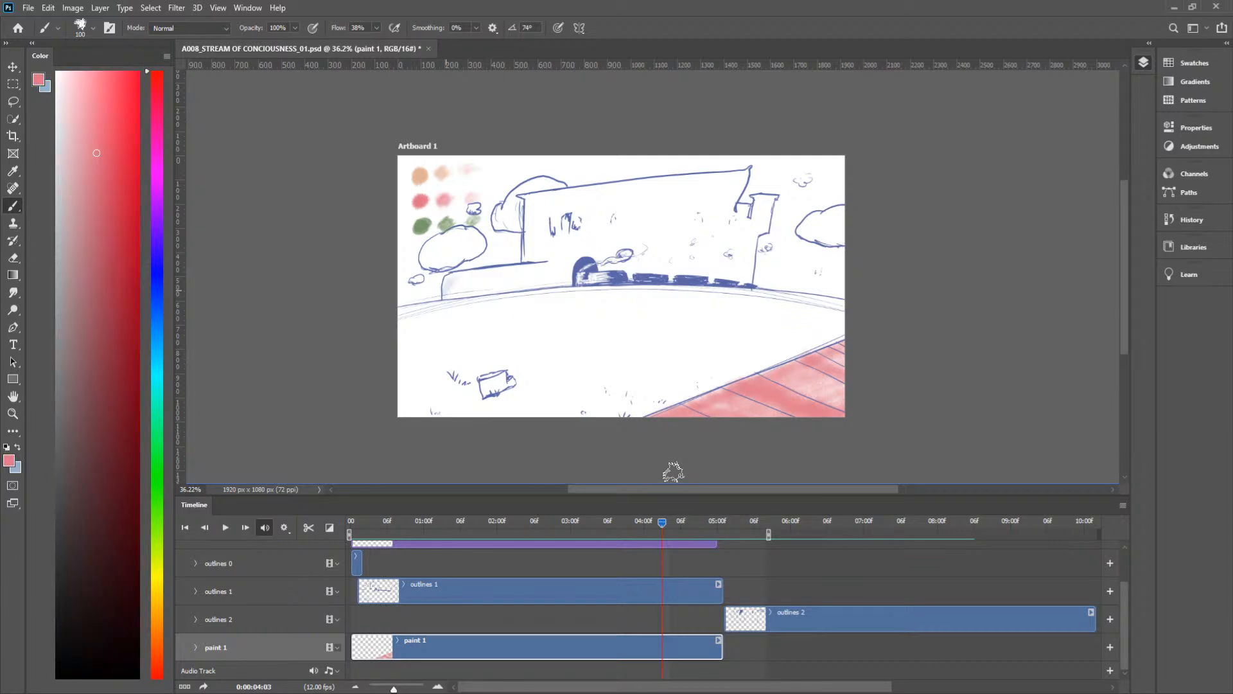
{"action": "key", "text": "i"}
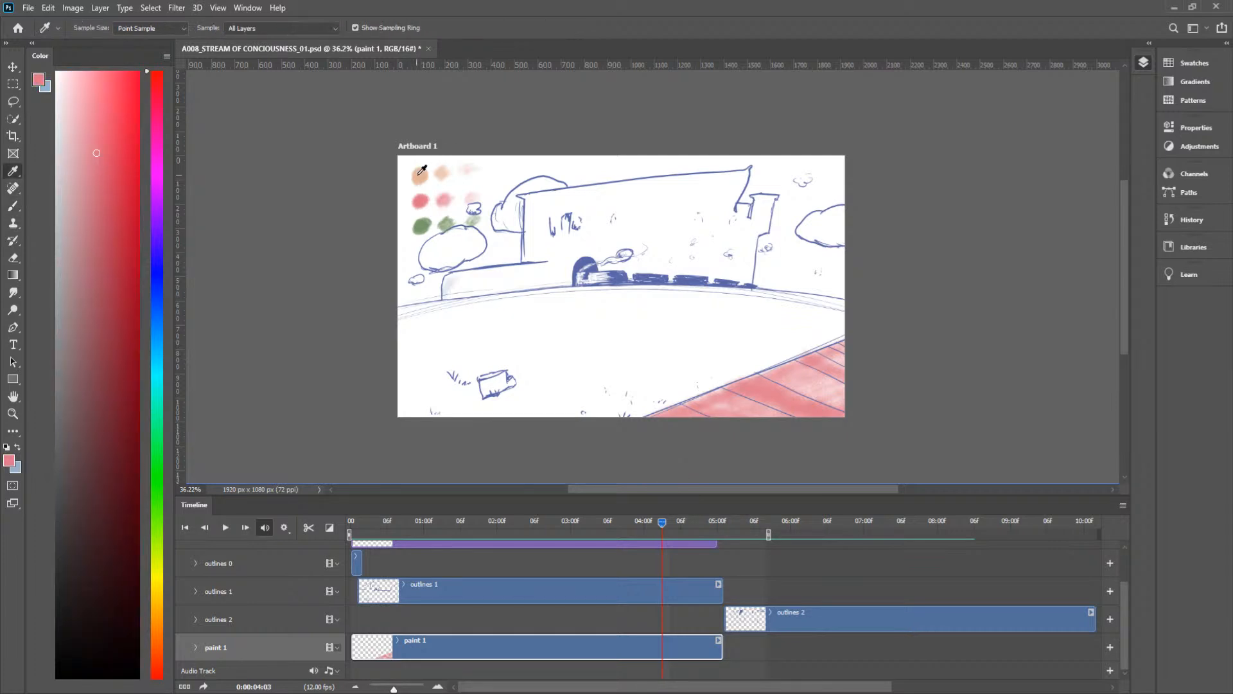
{"action": "left_click", "coordinate": [418, 171]}
{"action": "key", "text": "b"}
{"action": "mouse_move", "coordinate": [551, 432]}
{"action": "left_mouse_down"}
{"action": "mouse_move", "coordinate": [791, 340]}
{"action": "mouse_move", "coordinate": [595, 429]}
{"action": "mouse_move", "coordinate": [781, 358]}
{"action": "mouse_move", "coordinate": [651, 406]}
{"action": "left_mouse_up"}
{"action": "mouse_move", "coordinate": [840, 338]}
{"action": "left_mouse_down"}
{"action": "mouse_move", "coordinate": [776, 352]}
{"action": "mouse_move", "coordinate": [791, 349]}
{"action": "mouse_move", "coordinate": [733, 340]}
{"action": "mouse_move", "coordinate": [855, 313]}
{"action": "mouse_move", "coordinate": [754, 299]}
{"action": "mouse_move", "coordinate": [858, 309]}
{"action": "mouse_move", "coordinate": [702, 295]}
{"action": "mouse_move", "coordinate": [824, 299]}
{"action": "mouse_move", "coordinate": [562, 296]}
{"action": "mouse_move", "coordinate": [620, 287]}
{"action": "mouse_move", "coordinate": [373, 326]}
{"action": "mouse_move", "coordinate": [589, 295]}
{"action": "mouse_move", "coordinate": [377, 316]}
{"action": "mouse_move", "coordinate": [493, 300]}
{"action": "mouse_move", "coordinate": [341, 363]}
{"action": "mouse_move", "coordinate": [590, 295]}
{"action": "mouse_move", "coordinate": [356, 338]}
{"action": "mouse_move", "coordinate": [510, 305]}
{"action": "mouse_move", "coordinate": [356, 361]}
{"action": "mouse_move", "coordinate": [347, 390]}
{"action": "mouse_move", "coordinate": [463, 333]}
{"action": "mouse_move", "coordinate": [447, 362]}
{"action": "mouse_move", "coordinate": [458, 382]}
{"action": "mouse_move", "coordinate": [423, 402]}
{"action": "mouse_move", "coordinate": [592, 391]}
{"action": "mouse_move", "coordinate": [382, 419]}
{"action": "mouse_move", "coordinate": [620, 398]}
{"action": "mouse_move", "coordinate": [443, 416]}
{"action": "mouse_move", "coordinate": [607, 412]}
{"action": "mouse_move", "coordinate": [436, 426]}
{"action": "mouse_move", "coordinate": [774, 347]}
{"action": "mouse_move", "coordinate": [561, 391]}
{"action": "left_mouse_up"}
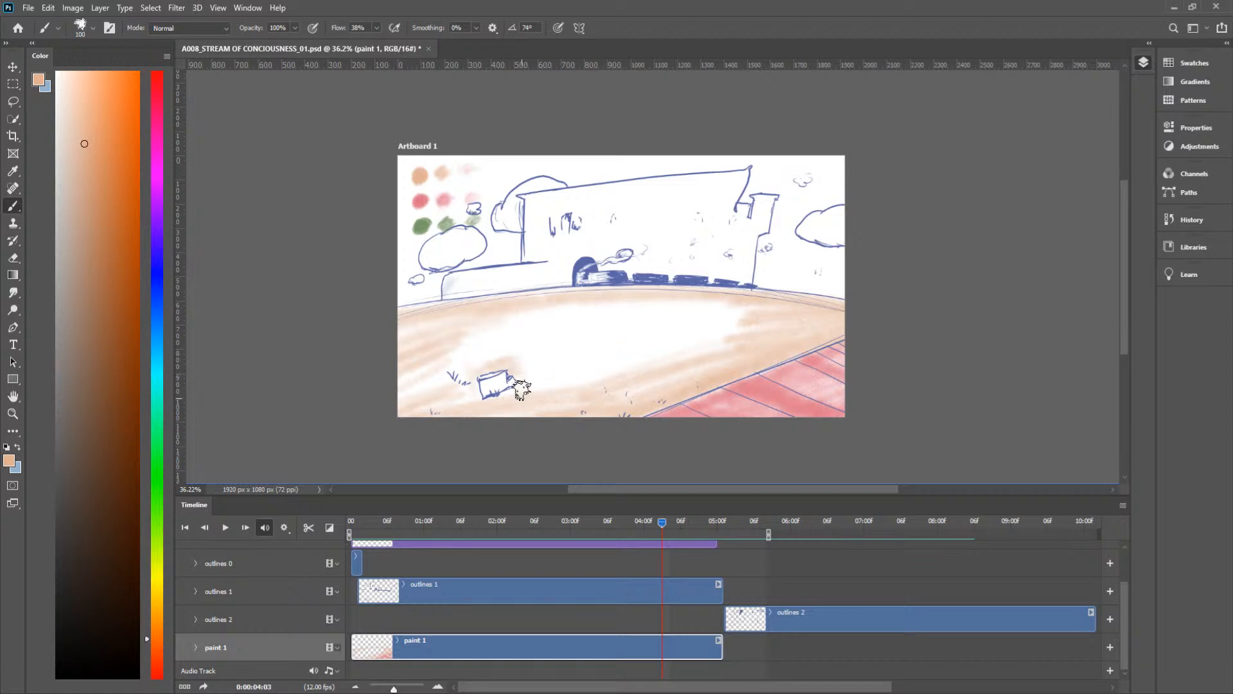
{"action": "mouse_move", "coordinate": [532, 400]}
{"action": "left_mouse_down"}
{"action": "mouse_move", "coordinate": [539, 360]}
{"action": "mouse_move", "coordinate": [519, 348]}
{"action": "left_mouse_up"}
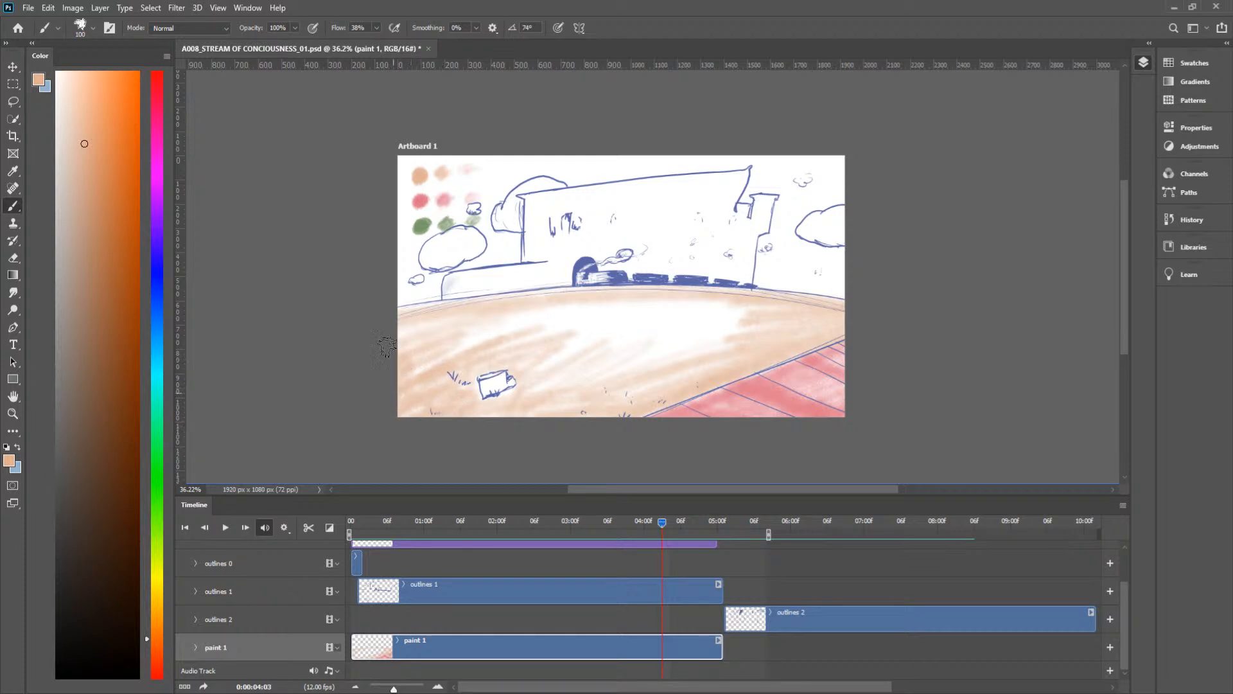
{"action": "mouse_move", "coordinate": [399, 425]}
{"action": "left_mouse_down"}
{"action": "mouse_move", "coordinate": [655, 309]}
{"action": "mouse_move", "coordinate": [732, 303]}
{"action": "mouse_move", "coordinate": [779, 318]}
{"action": "mouse_move", "coordinate": [639, 322]}
{"action": "mouse_move", "coordinate": [674, 332]}
{"action": "left_mouse_up"}
{"action": "mouse_move", "coordinate": [623, 384]}
{"action": "left_mouse_down"}
{"action": "mouse_move", "coordinate": [749, 325]}
{"action": "mouse_move", "coordinate": [745, 346]}
{"action": "mouse_move", "coordinate": [663, 363]}
{"action": "mouse_move", "coordinate": [706, 317]}
{"action": "mouse_move", "coordinate": [591, 361]}
{"action": "left_mouse_up"}
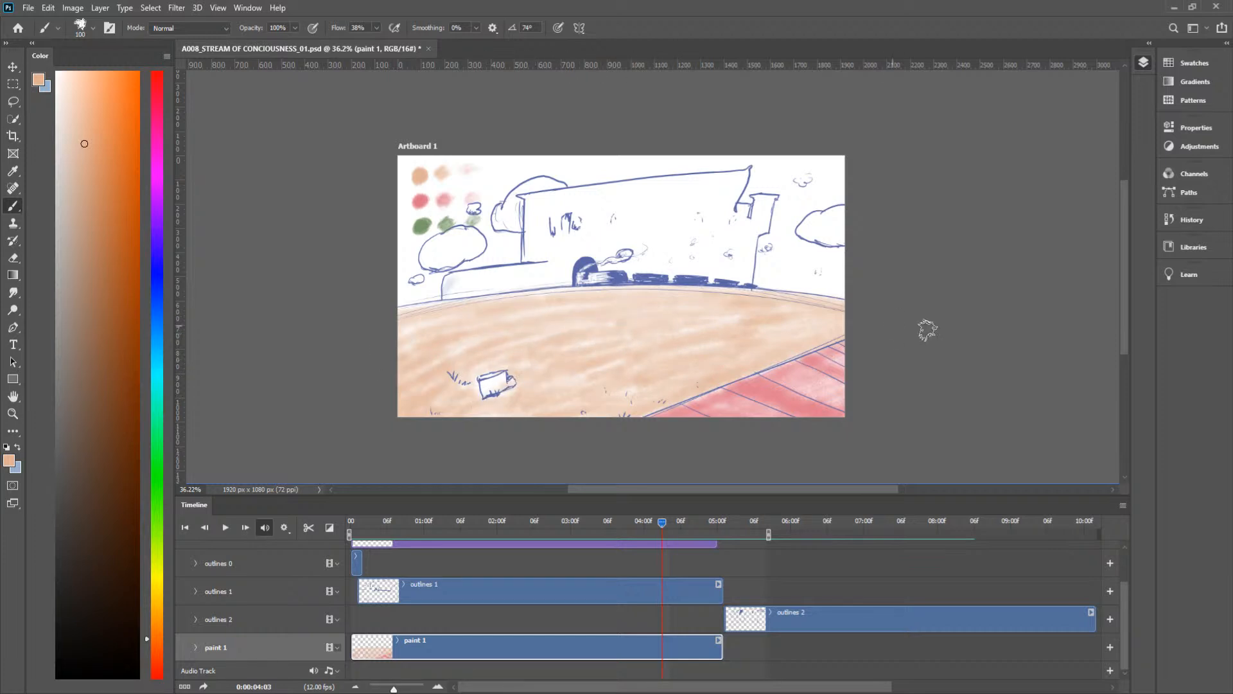
Step: At frame 0:00:03:06, erase the blue sky around the colour swatches and along the artboard's upper edge
{"action": "key", "text": "x"}
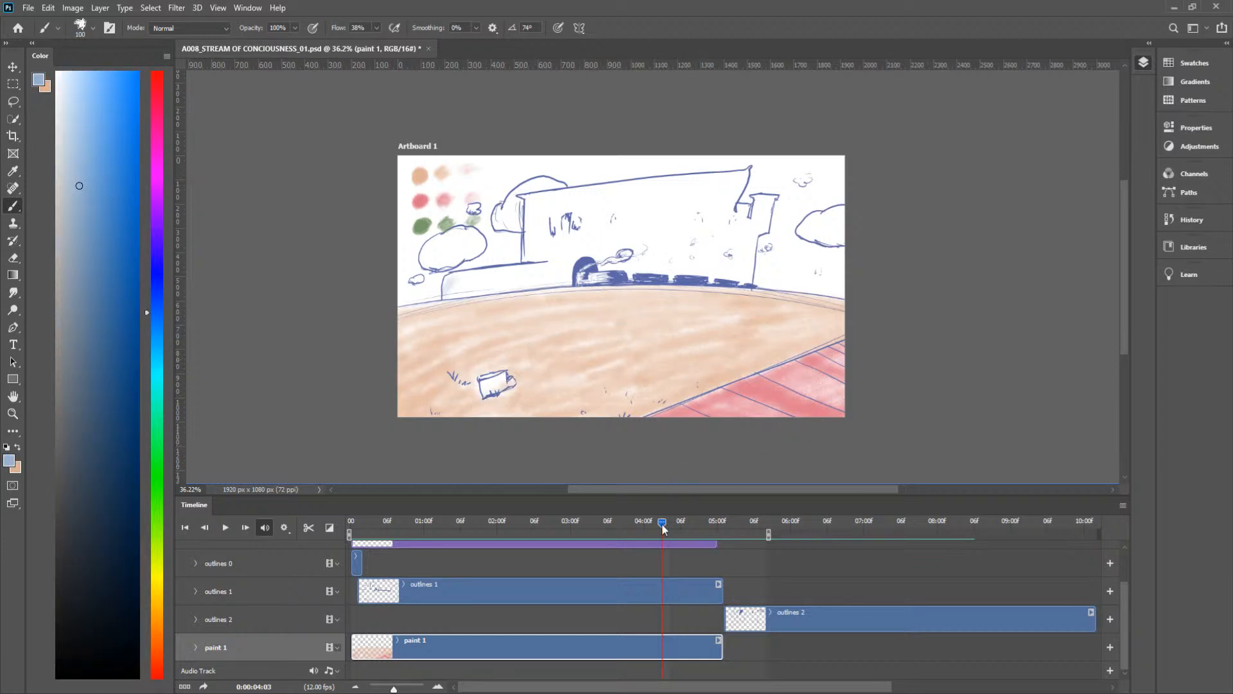
{"action": "left_click_drag", "start_coordinate": [661, 520], "coordinate": [611, 544]}
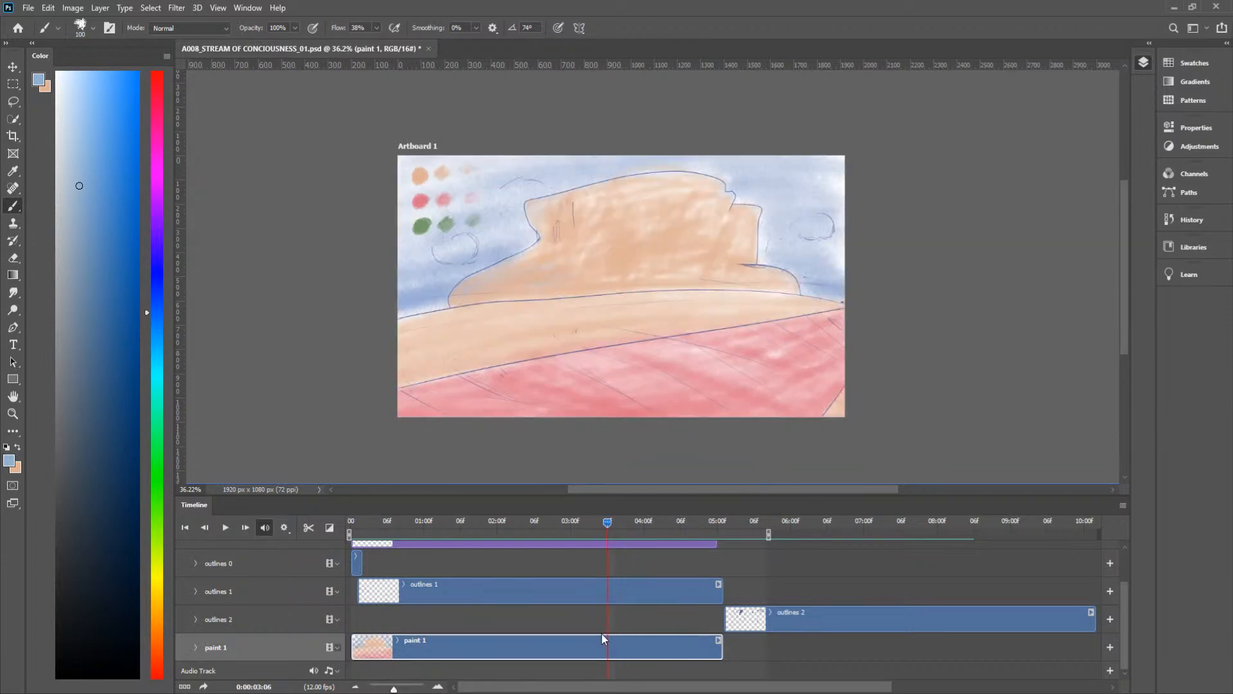
{"action": "key", "text": "e"}
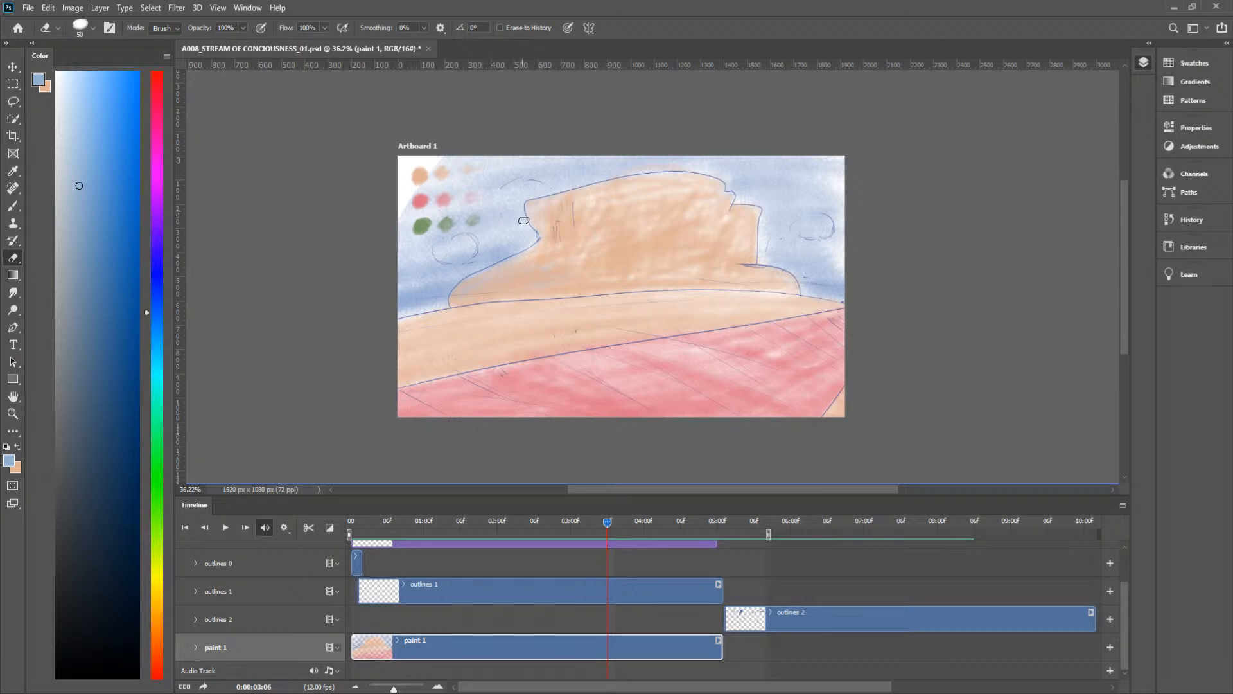
{"action": "mouse_move", "coordinate": [415, 280]}
{"action": "left_mouse_down"}
{"action": "mouse_move", "coordinate": [462, 233]}
{"action": "mouse_move", "coordinate": [462, 201]}
{"action": "mouse_move", "coordinate": [441, 184]}
{"action": "mouse_move", "coordinate": [420, 214]}
{"action": "mouse_move", "coordinate": [426, 178]}
{"action": "mouse_move", "coordinate": [435, 203]}
{"action": "mouse_move", "coordinate": [600, 168]}
{"action": "mouse_move", "coordinate": [488, 195]}
{"action": "mouse_move", "coordinate": [489, 170]}
{"action": "mouse_move", "coordinate": [822, 159]}
{"action": "left_mouse_up"}
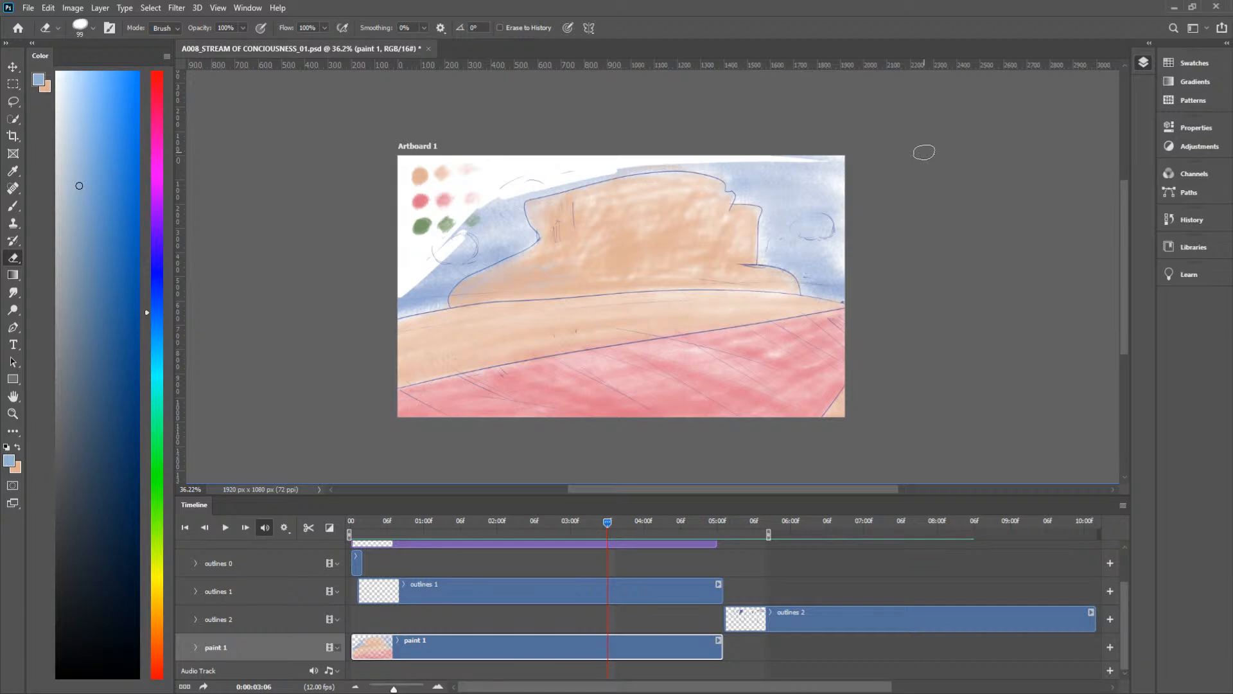
Step: Check the first frame, return to 0:00:03:06 and erase the blue sky around the cloud to the right of the castle shape
{"action": "left_click_drag", "start_coordinate": [578, 522], "coordinate": [326, 565]}
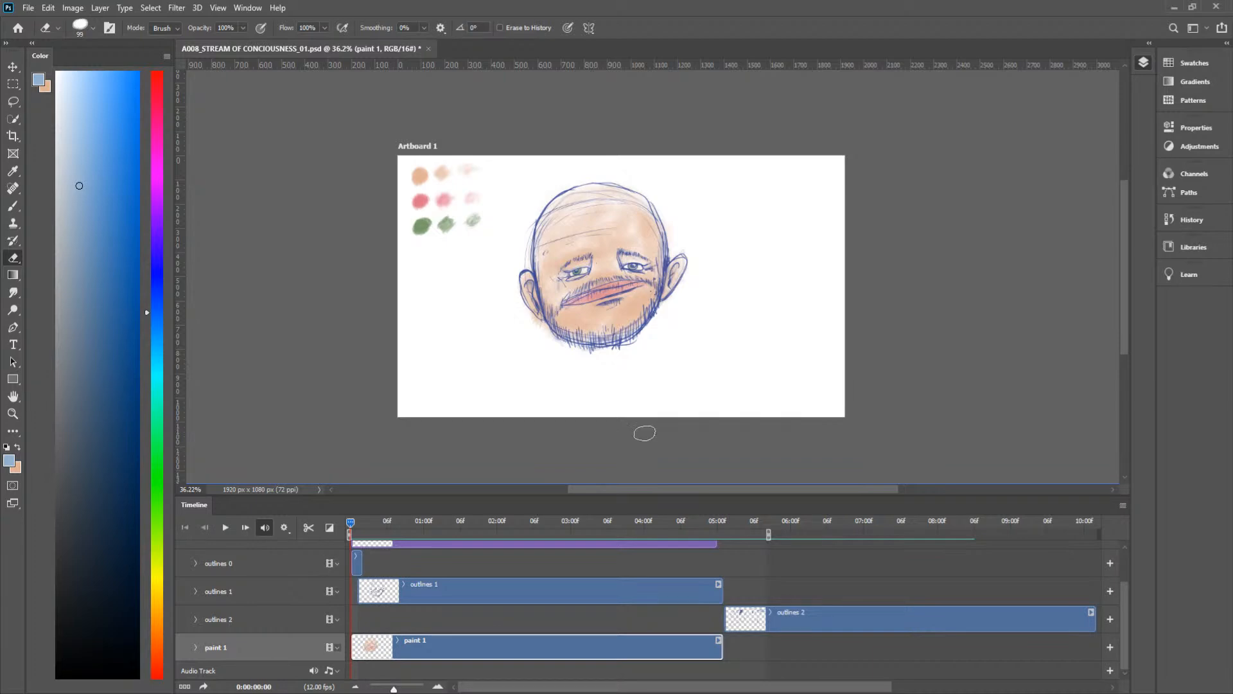
{"action": "mouse_move", "coordinate": [597, 528]}
{"action": "left_mouse_down"}
{"action": "mouse_move", "coordinate": [581, 518]}
{"action": "mouse_move", "coordinate": [631, 527]}
{"action": "mouse_move", "coordinate": [601, 529]}
{"action": "left_mouse_up"}
{"action": "mouse_move", "coordinate": [765, 253]}
{"action": "left_mouse_down"}
{"action": "mouse_move", "coordinate": [776, 191]}
{"action": "mouse_move", "coordinate": [767, 194]}
{"action": "mouse_move", "coordinate": [772, 251]}
{"action": "mouse_move", "coordinate": [807, 192]}
{"action": "mouse_move", "coordinate": [809, 267]}
{"action": "mouse_move", "coordinate": [837, 201]}
{"action": "mouse_move", "coordinate": [842, 282]}
{"action": "mouse_move", "coordinate": [826, 233]}
{"action": "mouse_move", "coordinate": [833, 271]}
{"action": "mouse_move", "coordinate": [798, 258]}
{"action": "mouse_move", "coordinate": [781, 229]}
{"action": "mouse_move", "coordinate": [771, 251]}
{"action": "mouse_move", "coordinate": [771, 189]}
{"action": "left_mouse_up"}
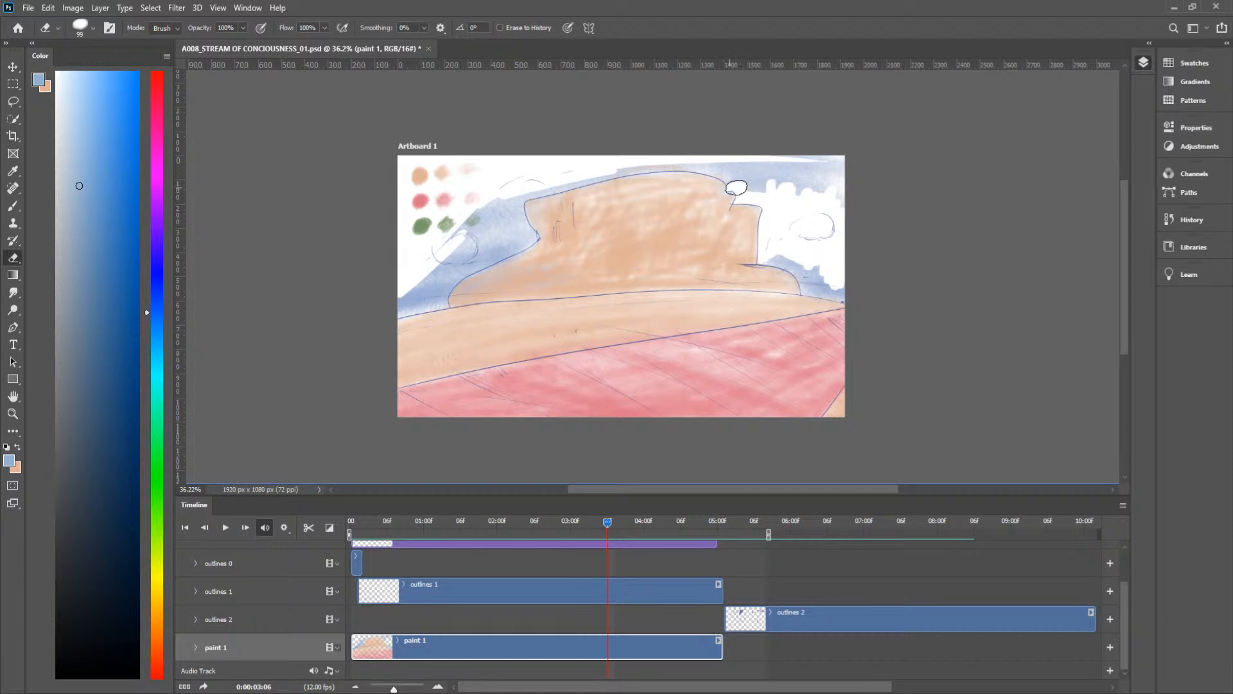
{"action": "mouse_move", "coordinate": [729, 175]}
{"action": "left_mouse_down"}
{"action": "mouse_move", "coordinate": [705, 167]}
{"action": "mouse_move", "coordinate": [737, 178]}
{"action": "mouse_move", "coordinate": [728, 169]}
{"action": "mouse_move", "coordinate": [773, 168]}
{"action": "mouse_move", "coordinate": [747, 169]}
{"action": "mouse_move", "coordinate": [766, 181]}
{"action": "mouse_move", "coordinate": [756, 193]}
{"action": "mouse_move", "coordinate": [750, 171]}
{"action": "mouse_move", "coordinate": [784, 174]}
{"action": "mouse_move", "coordinate": [759, 189]}
{"action": "mouse_move", "coordinate": [768, 172]}
{"action": "mouse_move", "coordinate": [812, 166]}
{"action": "mouse_move", "coordinate": [829, 179]}
{"action": "mouse_move", "coordinate": [803, 165]}
{"action": "mouse_move", "coordinate": [808, 152]}
{"action": "mouse_move", "coordinate": [847, 161]}
{"action": "mouse_move", "coordinate": [850, 173]}
{"action": "mouse_move", "coordinate": [826, 170]}
{"action": "mouse_move", "coordinate": [825, 195]}
{"action": "left_mouse_up"}
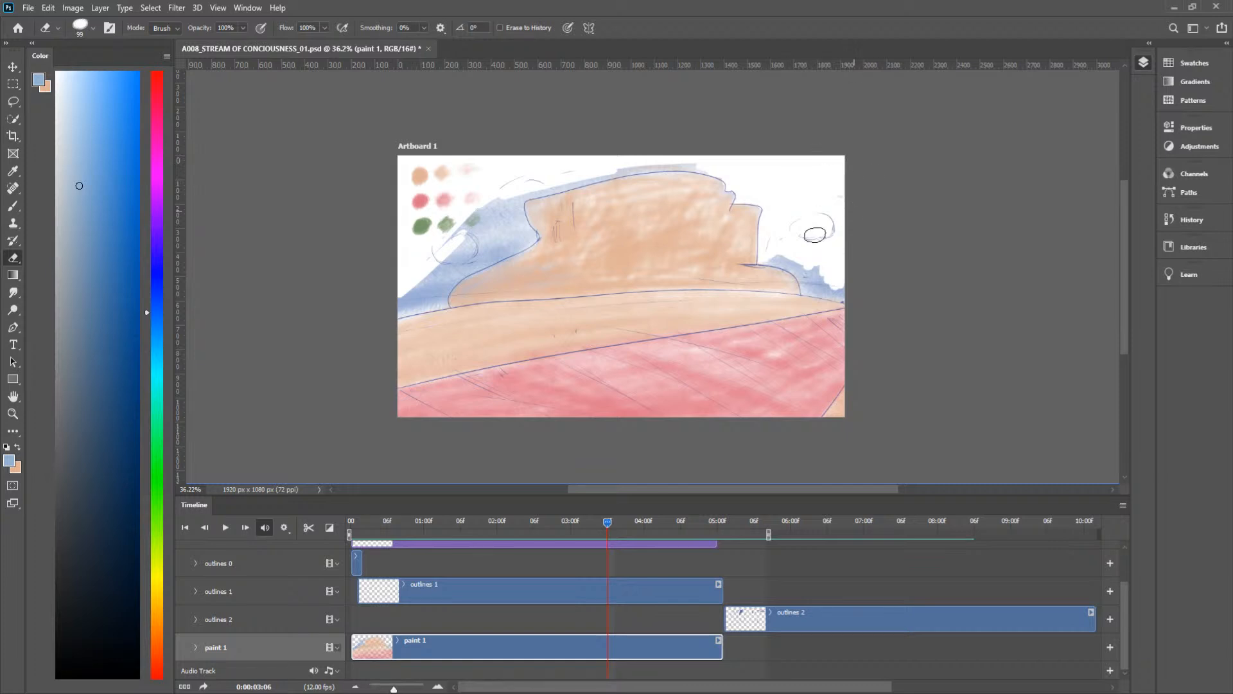
{"action": "mouse_move", "coordinate": [807, 249]}
{"action": "left_mouse_down"}
{"action": "mouse_move", "coordinate": [768, 258]}
{"action": "mouse_move", "coordinate": [802, 273]}
{"action": "mouse_move", "coordinate": [790, 264]}
{"action": "mouse_move", "coordinate": [805, 292]}
{"action": "mouse_move", "coordinate": [814, 262]}
{"action": "mouse_move", "coordinate": [830, 296]}
{"action": "left_mouse_up"}
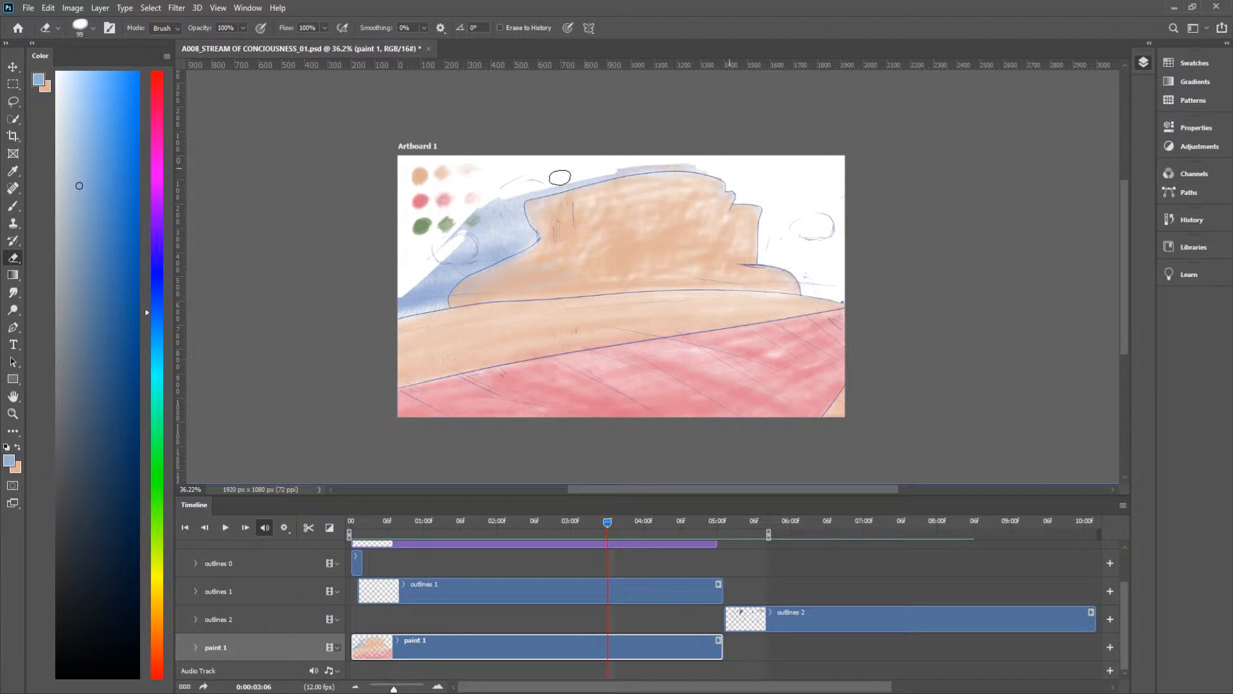
Step: Erase the remaining blue sky above the castle shape and around the cloud on its left side
{"action": "mouse_move", "coordinate": [549, 189]}
{"action": "left_mouse_down"}
{"action": "mouse_move", "coordinate": [640, 165]}
{"action": "mouse_move", "coordinate": [548, 189]}
{"action": "mouse_move", "coordinate": [652, 168]}
{"action": "mouse_move", "coordinate": [611, 174]}
{"action": "mouse_move", "coordinate": [701, 164]}
{"action": "mouse_move", "coordinate": [681, 167]}
{"action": "mouse_move", "coordinate": [735, 175]}
{"action": "left_mouse_up"}
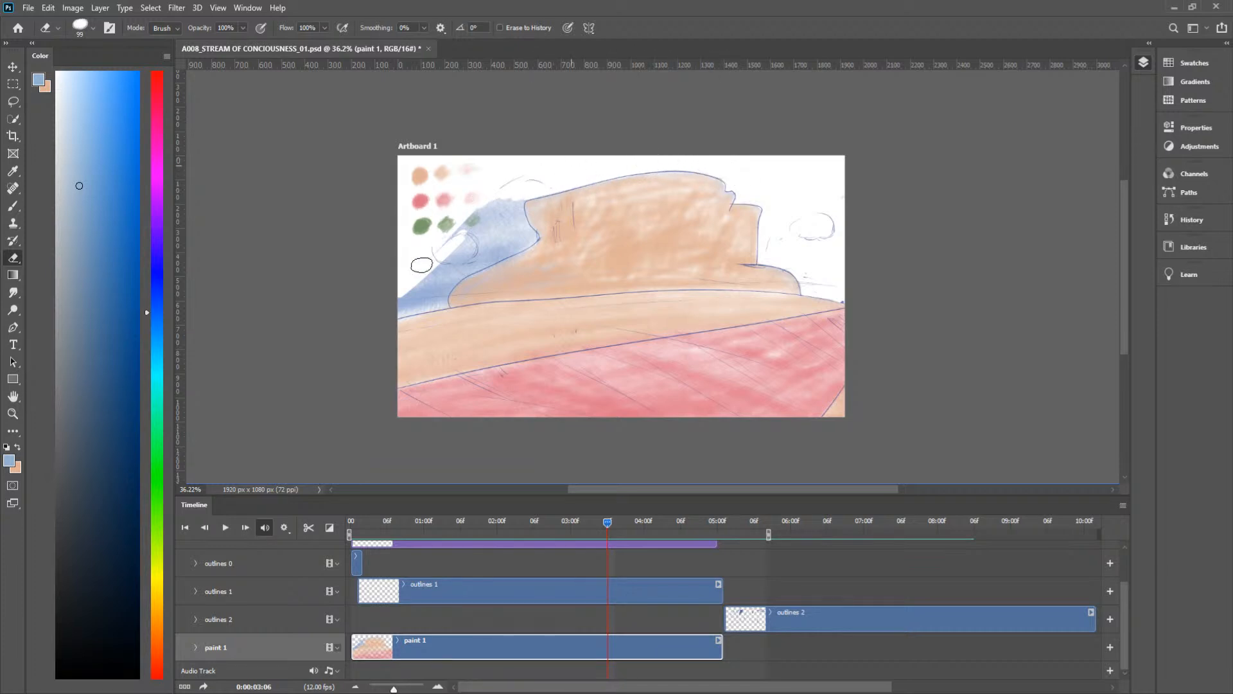
{"action": "mouse_move", "coordinate": [413, 293]}
{"action": "left_mouse_down"}
{"action": "mouse_move", "coordinate": [396, 318]}
{"action": "mouse_move", "coordinate": [440, 305]}
{"action": "mouse_move", "coordinate": [386, 299]}
{"action": "mouse_move", "coordinate": [446, 310]}
{"action": "mouse_move", "coordinate": [456, 265]}
{"action": "mouse_move", "coordinate": [445, 292]}
{"action": "mouse_move", "coordinate": [469, 264]}
{"action": "mouse_move", "coordinate": [439, 304]}
{"action": "mouse_move", "coordinate": [489, 249]}
{"action": "mouse_move", "coordinate": [430, 300]}
{"action": "mouse_move", "coordinate": [403, 301]}
{"action": "mouse_move", "coordinate": [428, 298]}
{"action": "mouse_move", "coordinate": [464, 246]}
{"action": "mouse_move", "coordinate": [452, 276]}
{"action": "mouse_move", "coordinate": [429, 305]}
{"action": "mouse_move", "coordinate": [419, 264]}
{"action": "mouse_move", "coordinate": [415, 293]}
{"action": "mouse_move", "coordinate": [495, 193]}
{"action": "mouse_move", "coordinate": [476, 207]}
{"action": "mouse_move", "coordinate": [499, 212]}
{"action": "mouse_move", "coordinate": [526, 178]}
{"action": "mouse_move", "coordinate": [500, 195]}
{"action": "mouse_move", "coordinate": [531, 160]}
{"action": "mouse_move", "coordinate": [515, 156]}
{"action": "mouse_move", "coordinate": [511, 219]}
{"action": "mouse_move", "coordinate": [520, 193]}
{"action": "mouse_move", "coordinate": [526, 237]}
{"action": "left_mouse_up"}
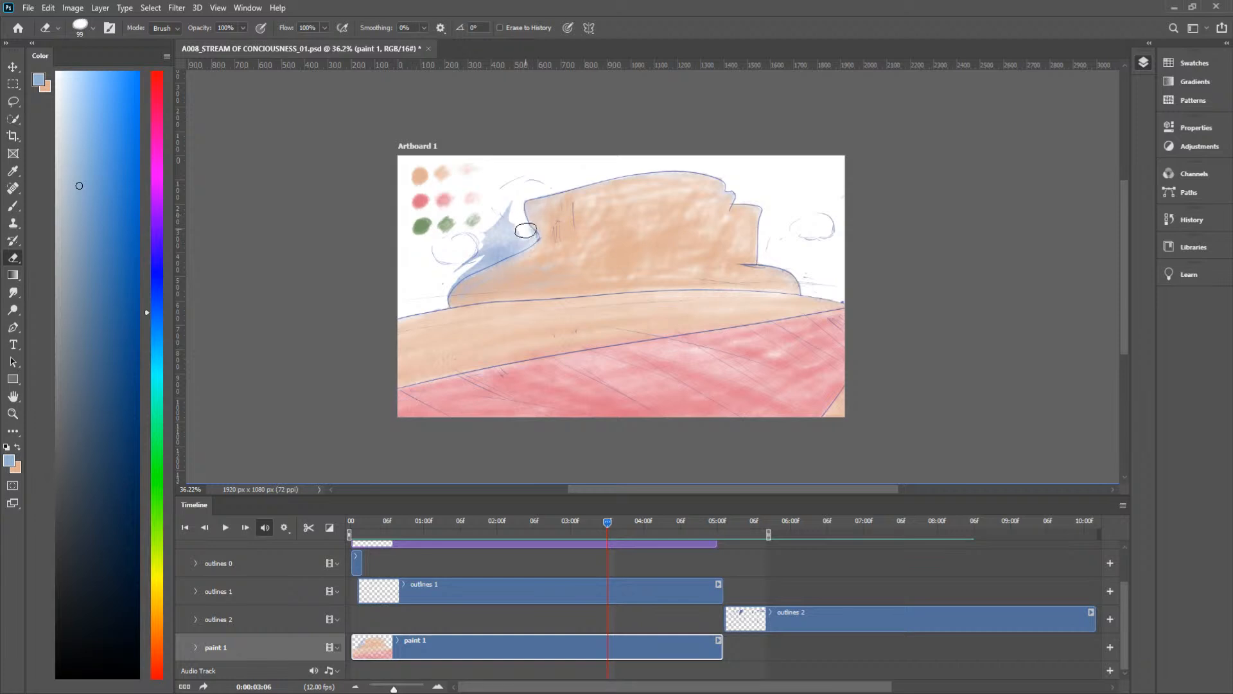
{"action": "mouse_move", "coordinate": [527, 240]}
{"action": "left_mouse_down"}
{"action": "mouse_move", "coordinate": [457, 278]}
{"action": "mouse_move", "coordinate": [500, 205]}
{"action": "mouse_move", "coordinate": [515, 232]}
{"action": "mouse_move", "coordinate": [499, 212]}
{"action": "mouse_move", "coordinate": [546, 183]}
{"action": "mouse_move", "coordinate": [505, 247]}
{"action": "left_mouse_up"}
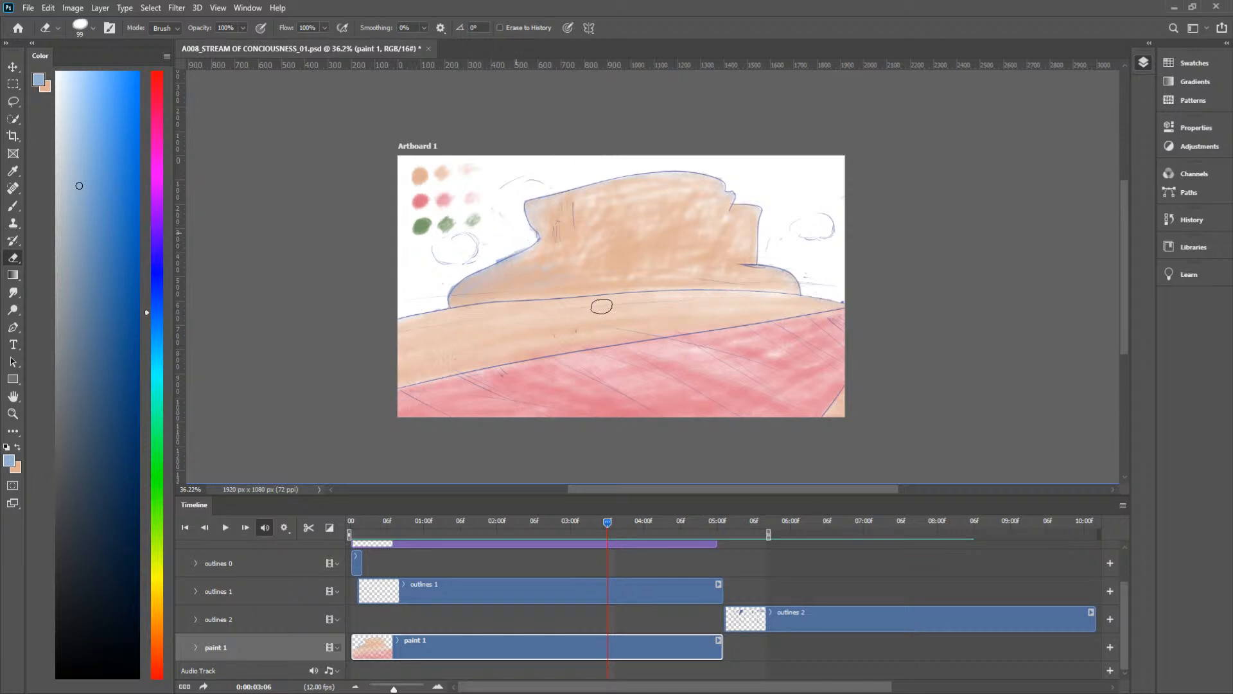
Step: Erase the leftover blue fringe along the castle shape's left outline at frame 0:00:03:06
{"action": "scroll", "coordinate": [465, 256], "scroll_direction": "up", "scroll_amount": 5}
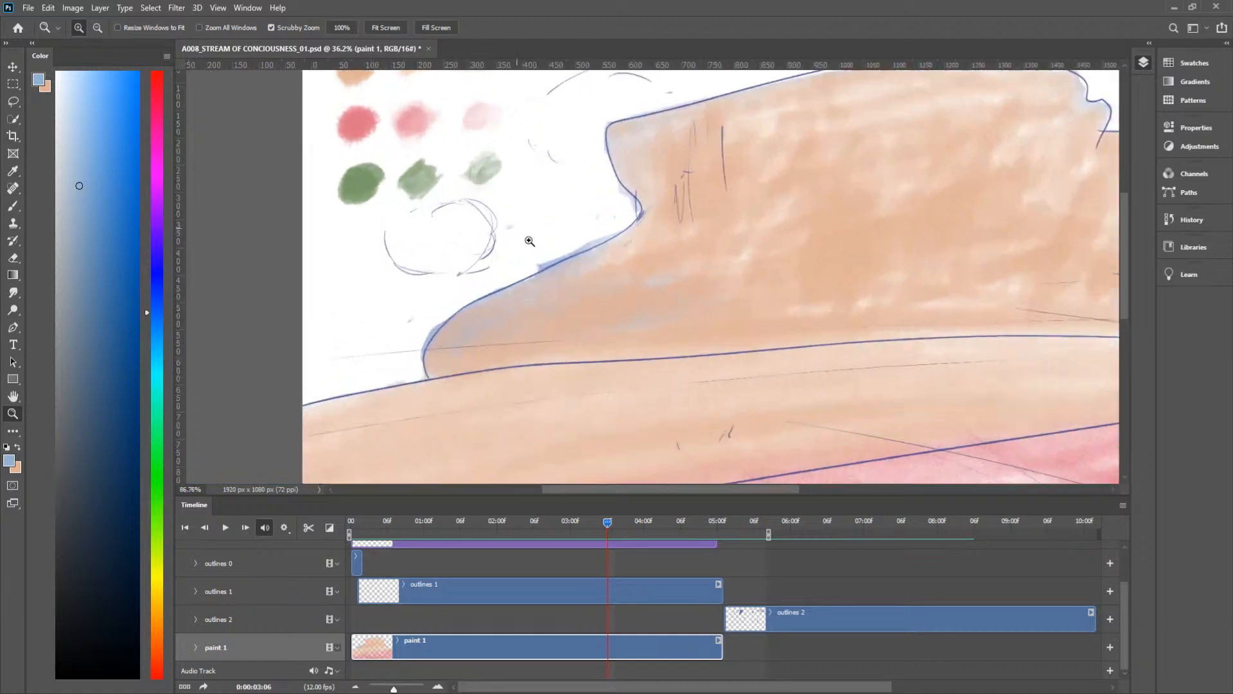
{"action": "mouse_move", "coordinate": [406, 367]}
{"action": "left_mouse_down"}
{"action": "mouse_move", "coordinate": [433, 334]}
{"action": "mouse_move", "coordinate": [413, 376]}
{"action": "left_mouse_up"}
{"action": "key", "text": "ctrl+z"}
{"action": "mouse_move", "coordinate": [531, 234]}
{"action": "left_mouse_down"}
{"action": "mouse_move", "coordinate": [489, 286]}
{"action": "mouse_move", "coordinate": [628, 224]}
{"action": "mouse_move", "coordinate": [636, 206]}
{"action": "mouse_move", "coordinate": [623, 189]}
{"action": "mouse_move", "coordinate": [627, 219]}
{"action": "mouse_move", "coordinate": [637, 213]}
{"action": "mouse_move", "coordinate": [637, 195]}
{"action": "mouse_move", "coordinate": [624, 195]}
{"action": "mouse_move", "coordinate": [602, 151]}
{"action": "mouse_move", "coordinate": [616, 122]}
{"action": "left_mouse_up"}
{"action": "key", "text": "z"}
{"action": "left_click_drag", "start_coordinate": [722, 209], "coordinate": [509, 262]}
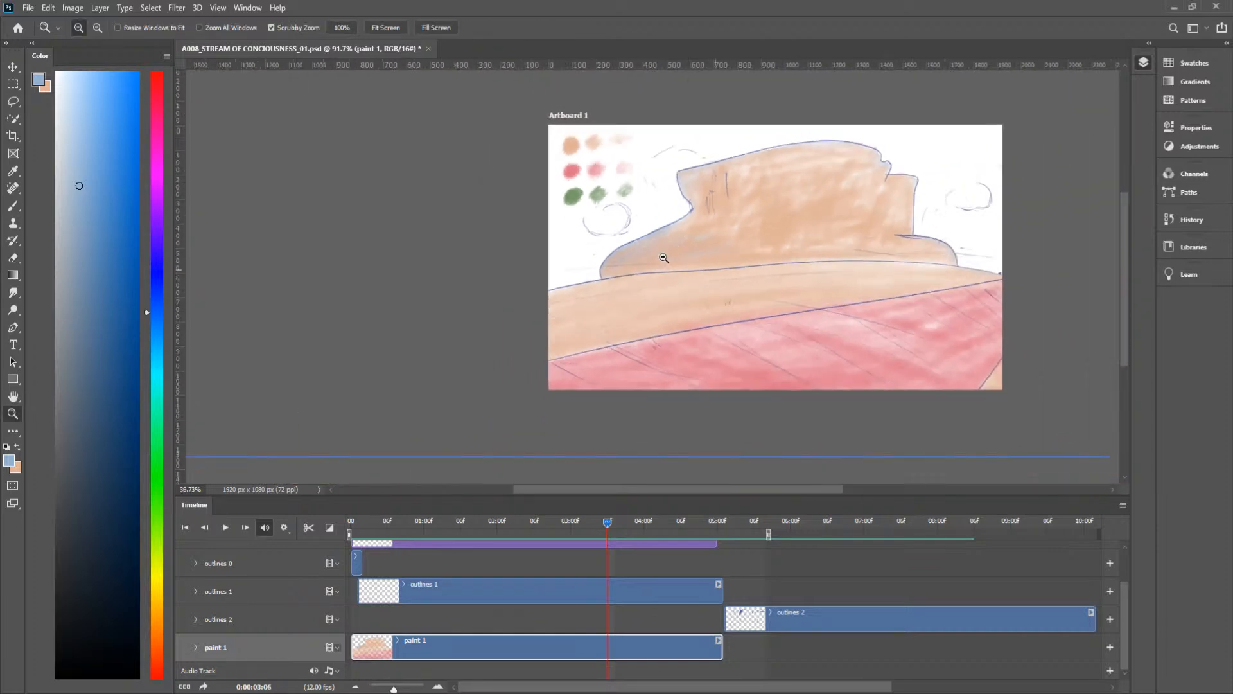
{"action": "key", "text": "h"}
{"action": "left_click_drag", "start_coordinate": [812, 325], "coordinate": [587, 369]}
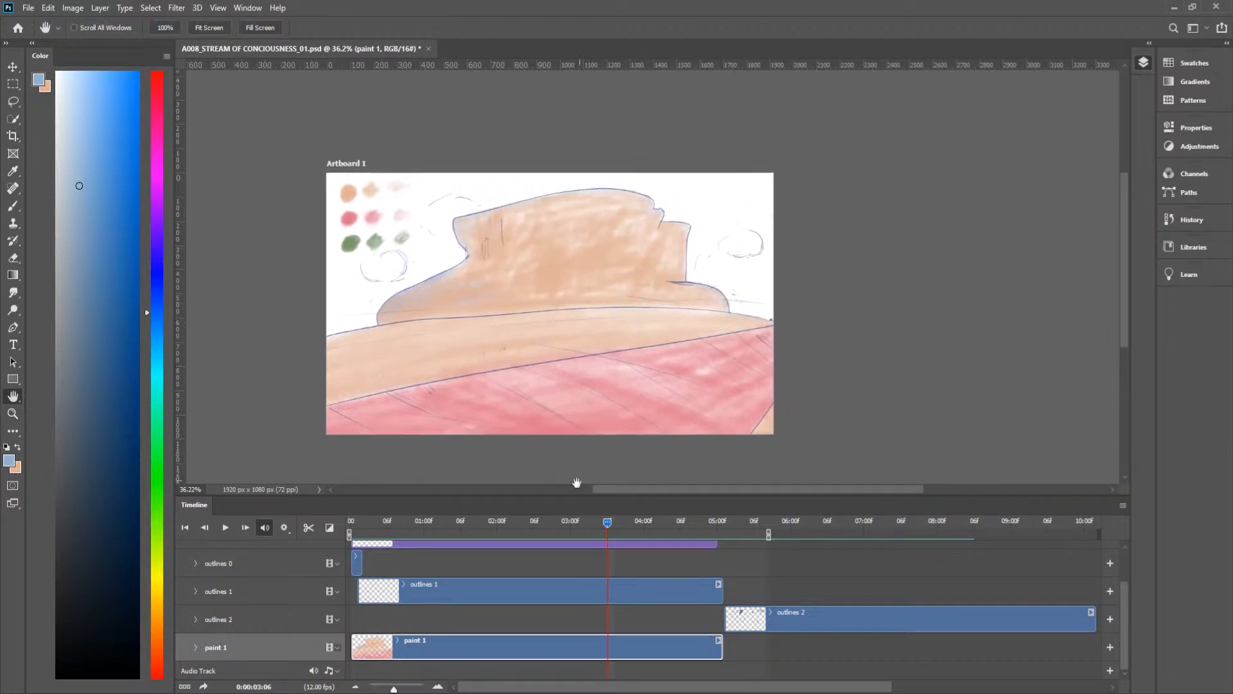
Step: Save the document and play back the animation from around 0:00:03:00
{"action": "key", "text": "ctrl+s"}
{"action": "left_click_drag", "start_coordinate": [609, 523], "coordinate": [575, 529]}
{"action": "key", "text": "space"}
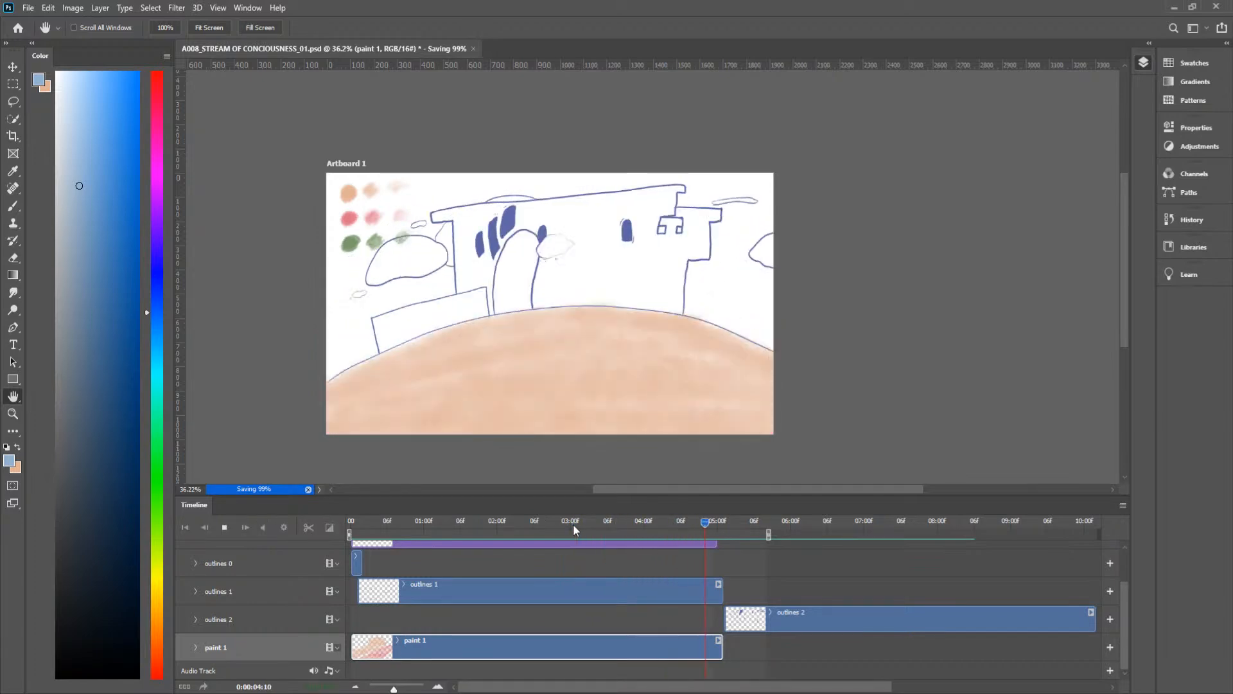
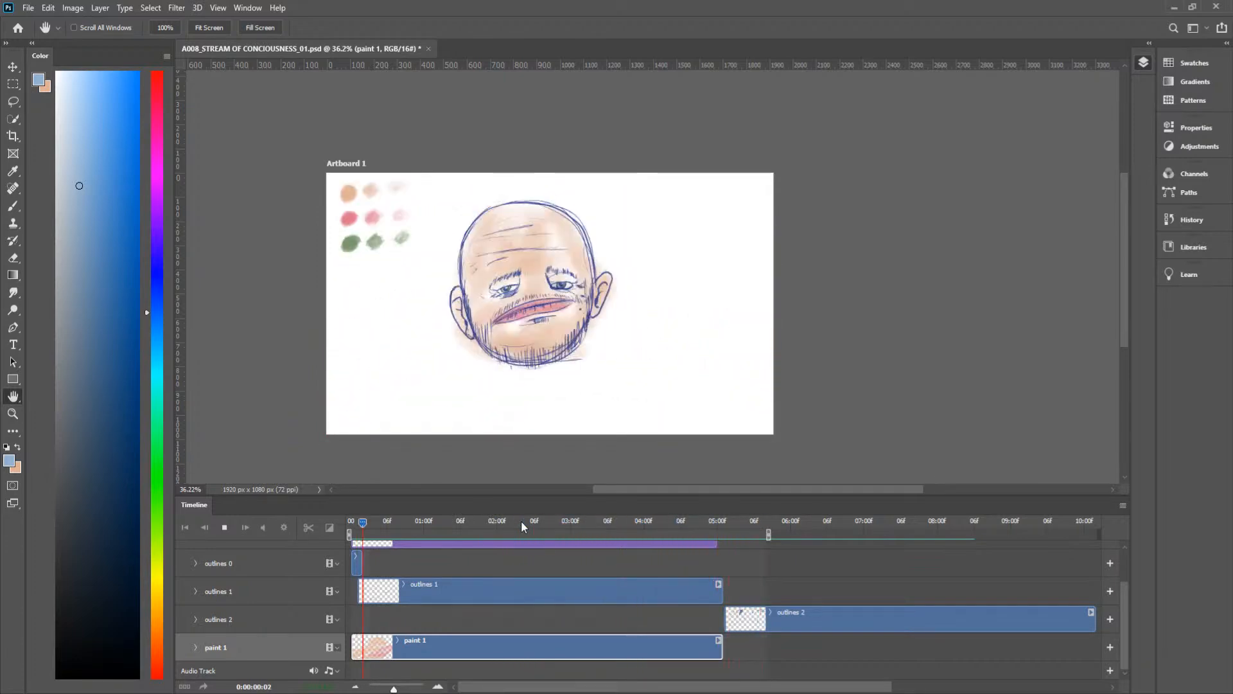
Step: Stop playback and brush blue shading onto the castle's left edge and the low wall beside it at frame 0:00:04:03
{"action": "key", "text": "space"}
{"action": "left_click_drag", "start_coordinate": [520, 520], "coordinate": [663, 536]}
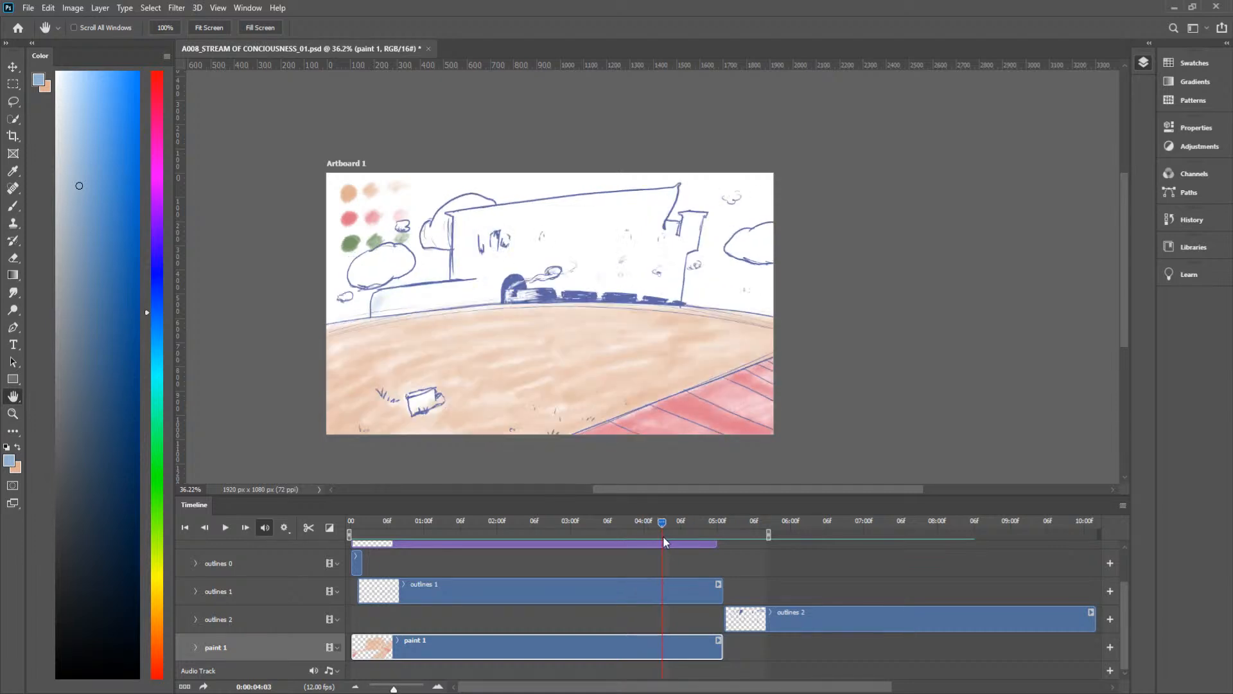
{"action": "left_click_drag", "start_coordinate": [454, 268], "coordinate": [454, 276]}
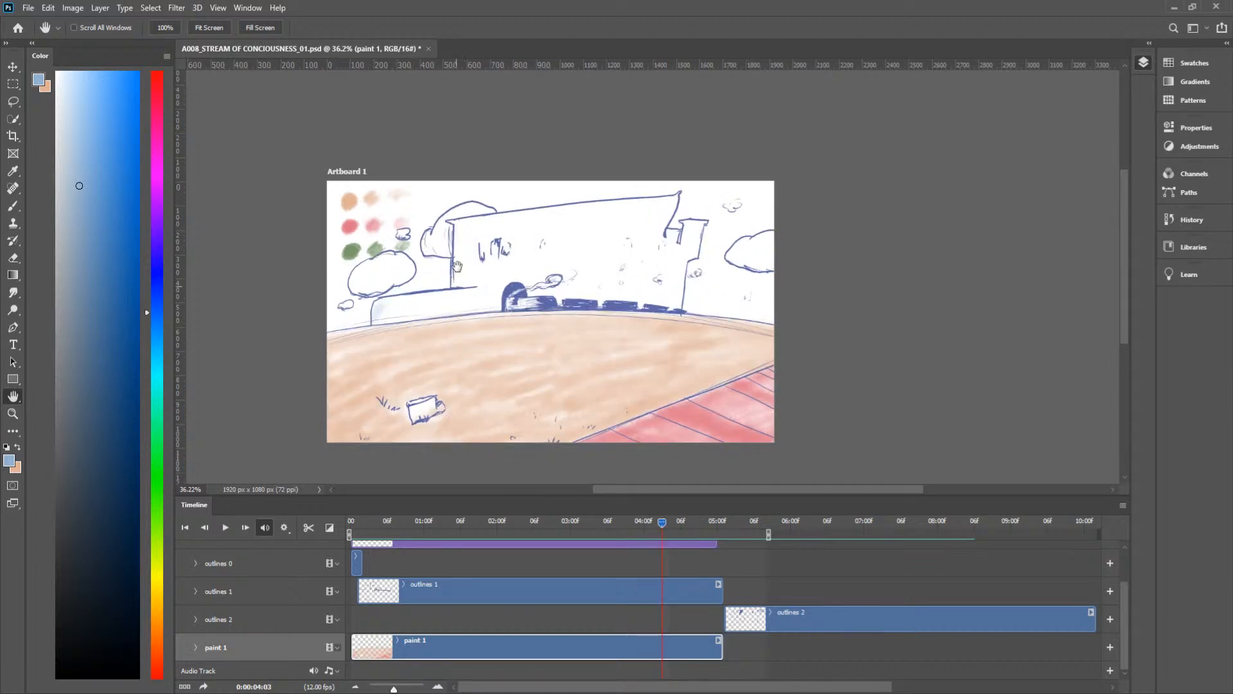
{"action": "key", "text": "b"}
{"action": "mouse_move", "coordinate": [457, 269]}
{"action": "left_mouse_down"}
{"action": "mouse_move", "coordinate": [459, 289]}
{"action": "mouse_move", "coordinate": [474, 273]}
{"action": "mouse_move", "coordinate": [458, 266]}
{"action": "mouse_move", "coordinate": [459, 235]}
{"action": "left_mouse_up"}
{"action": "mouse_move", "coordinate": [478, 292]}
{"action": "left_mouse_down"}
{"action": "mouse_move", "coordinate": [401, 296]}
{"action": "mouse_move", "coordinate": [374, 317]}
{"action": "mouse_move", "coordinate": [383, 324]}
{"action": "mouse_move", "coordinate": [455, 273]}
{"action": "mouse_move", "coordinate": [476, 282]}
{"action": "mouse_move", "coordinate": [381, 313]}
{"action": "mouse_move", "coordinate": [421, 299]}
{"action": "left_mouse_up"}
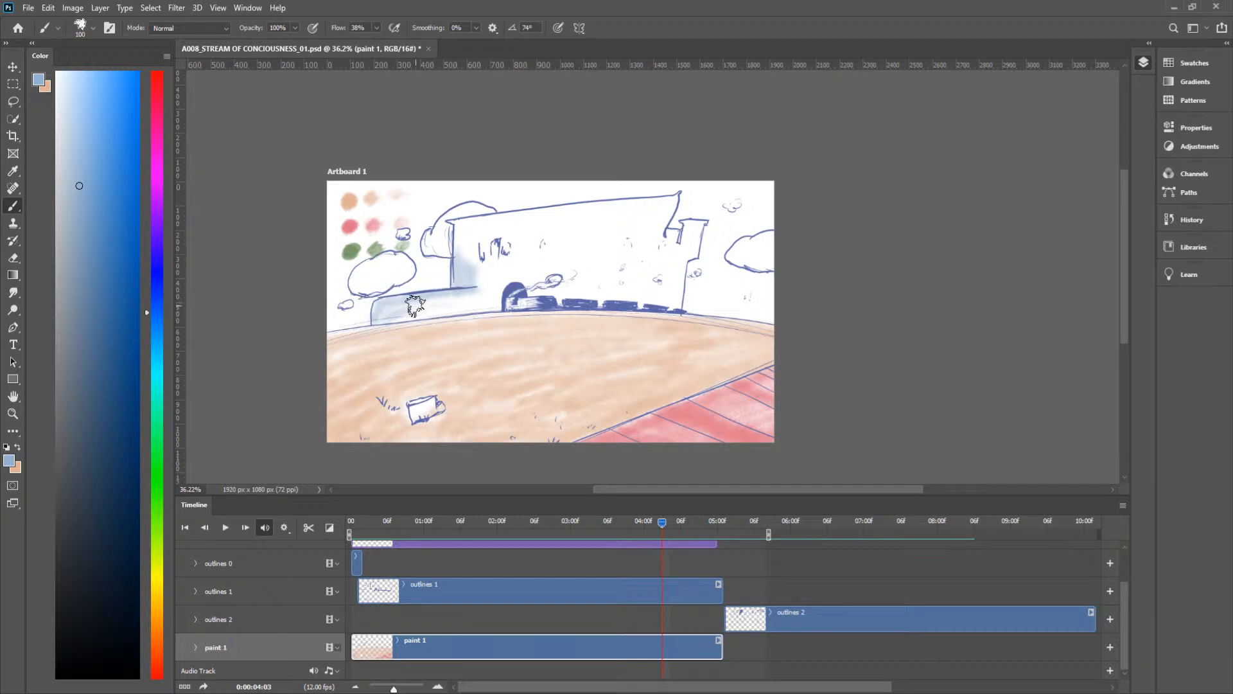
Step: Fill the whole castle and its low side walls with peach at frame 0:00:03:08
{"action": "left_click_drag", "start_coordinate": [649, 521], "coordinate": [620, 530]}
{"action": "key", "text": "x"}
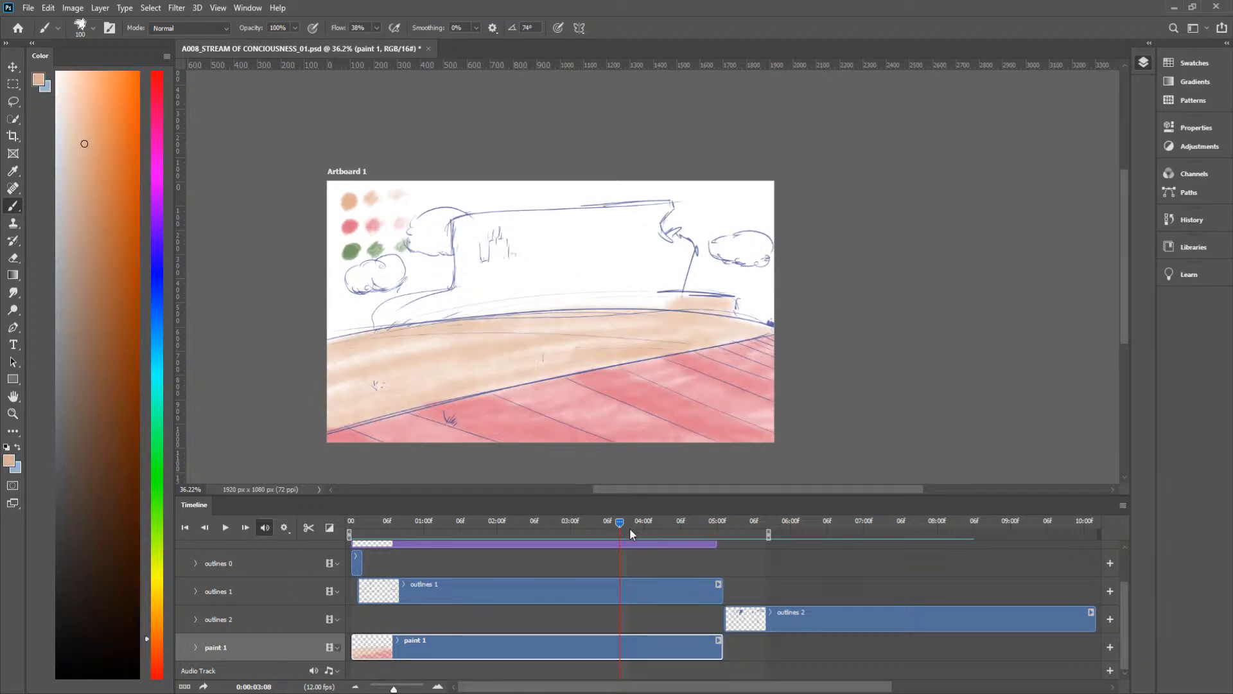
{"action": "mouse_move", "coordinate": [618, 521]}
{"action": "left_mouse_down"}
{"action": "mouse_move", "coordinate": [607, 525]}
{"action": "mouse_move", "coordinate": [620, 524]}
{"action": "left_mouse_up"}
{"action": "mouse_move", "coordinate": [386, 312]}
{"action": "left_mouse_down"}
{"action": "mouse_move", "coordinate": [507, 320]}
{"action": "mouse_move", "coordinate": [632, 302]}
{"action": "left_mouse_up"}
{"action": "mouse_move", "coordinate": [545, 295]}
{"action": "left_mouse_down"}
{"action": "mouse_move", "coordinate": [508, 294]}
{"action": "mouse_move", "coordinate": [536, 281]}
{"action": "mouse_move", "coordinate": [530, 269]}
{"action": "mouse_move", "coordinate": [472, 257]}
{"action": "left_mouse_up"}
{"action": "mouse_move", "coordinate": [463, 209]}
{"action": "left_mouse_down"}
{"action": "mouse_move", "coordinate": [460, 260]}
{"action": "mouse_move", "coordinate": [455, 225]}
{"action": "mouse_move", "coordinate": [467, 219]}
{"action": "mouse_move", "coordinate": [463, 238]}
{"action": "mouse_move", "coordinate": [530, 226]}
{"action": "mouse_move", "coordinate": [477, 258]}
{"action": "mouse_move", "coordinate": [620, 223]}
{"action": "mouse_move", "coordinate": [562, 262]}
{"action": "mouse_move", "coordinate": [555, 283]}
{"action": "mouse_move", "coordinate": [657, 285]}
{"action": "mouse_move", "coordinate": [619, 266]}
{"action": "mouse_move", "coordinate": [455, 275]}
{"action": "mouse_move", "coordinate": [575, 294]}
{"action": "left_mouse_up"}
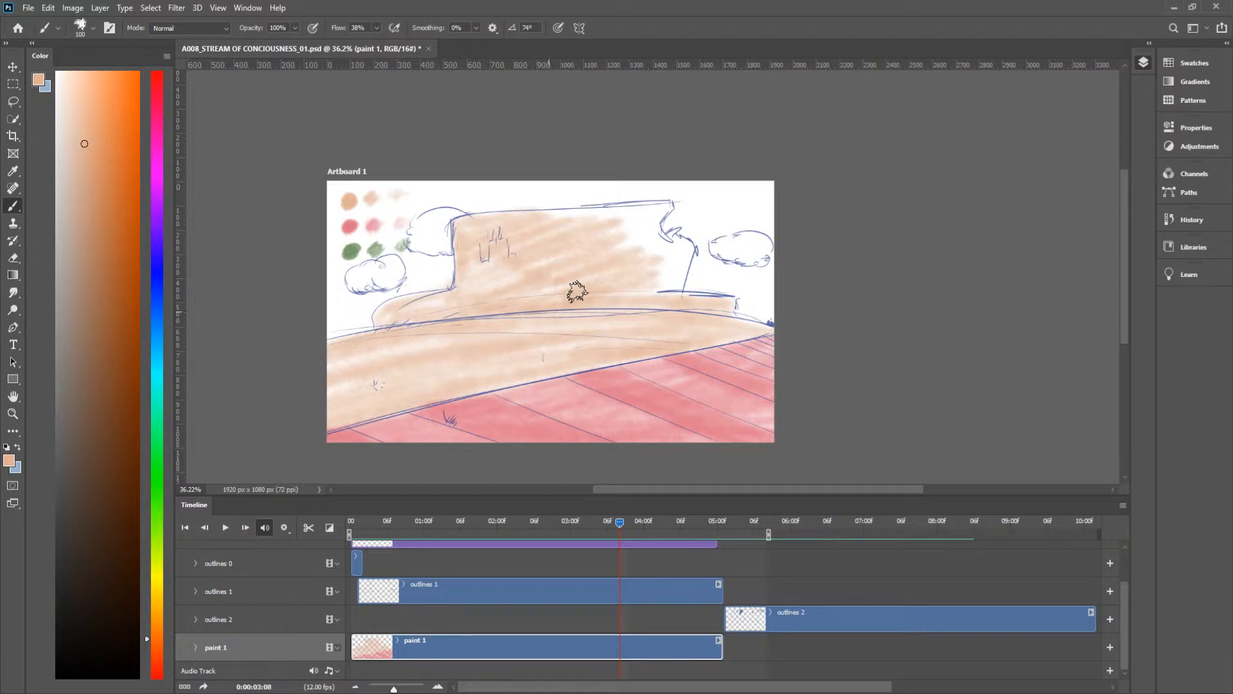
{"action": "mouse_move", "coordinate": [677, 277]}
{"action": "left_mouse_down"}
{"action": "mouse_move", "coordinate": [682, 246]}
{"action": "mouse_move", "coordinate": [668, 240]}
{"action": "mouse_move", "coordinate": [677, 254]}
{"action": "mouse_move", "coordinate": [662, 292]}
{"action": "mouse_move", "coordinate": [689, 250]}
{"action": "mouse_move", "coordinate": [668, 262]}
{"action": "left_mouse_up"}
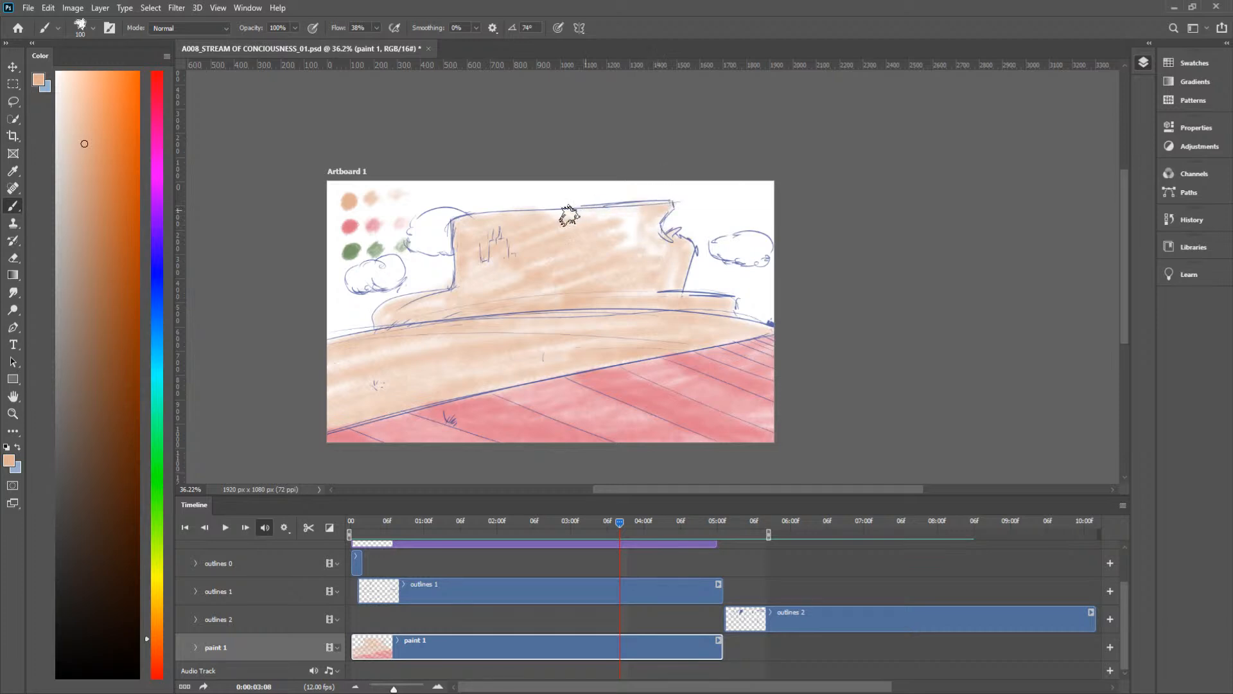
{"action": "mouse_move", "coordinate": [582, 218]}
{"action": "left_mouse_down"}
{"action": "mouse_move", "coordinate": [647, 227]}
{"action": "mouse_move", "coordinate": [627, 243]}
{"action": "mouse_move", "coordinate": [636, 259]}
{"action": "mouse_move", "coordinate": [609, 243]}
{"action": "mouse_move", "coordinate": [666, 247]}
{"action": "mouse_move", "coordinate": [597, 265]}
{"action": "mouse_move", "coordinate": [666, 284]}
{"action": "left_mouse_up"}
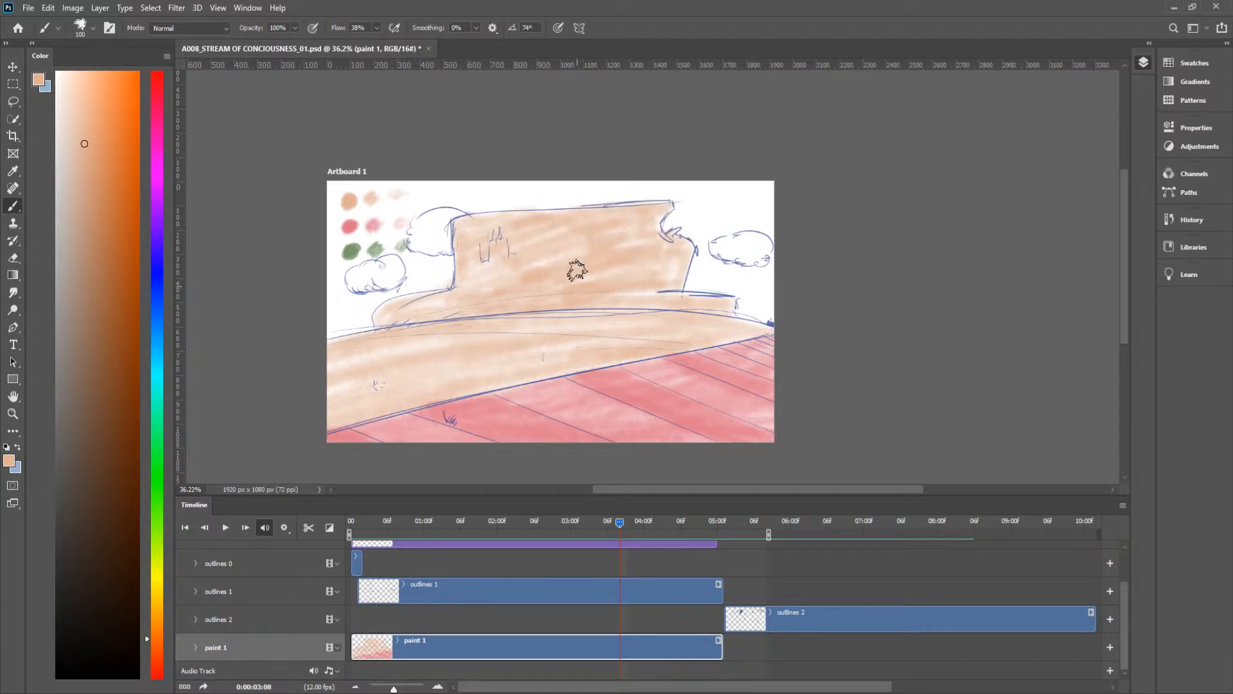
Step: Paint the castle wall peach between the blue shaded areas and touch up the pale ground at frame 0:00:04:01
{"action": "left_click_drag", "start_coordinate": [614, 521], "coordinate": [650, 531]}
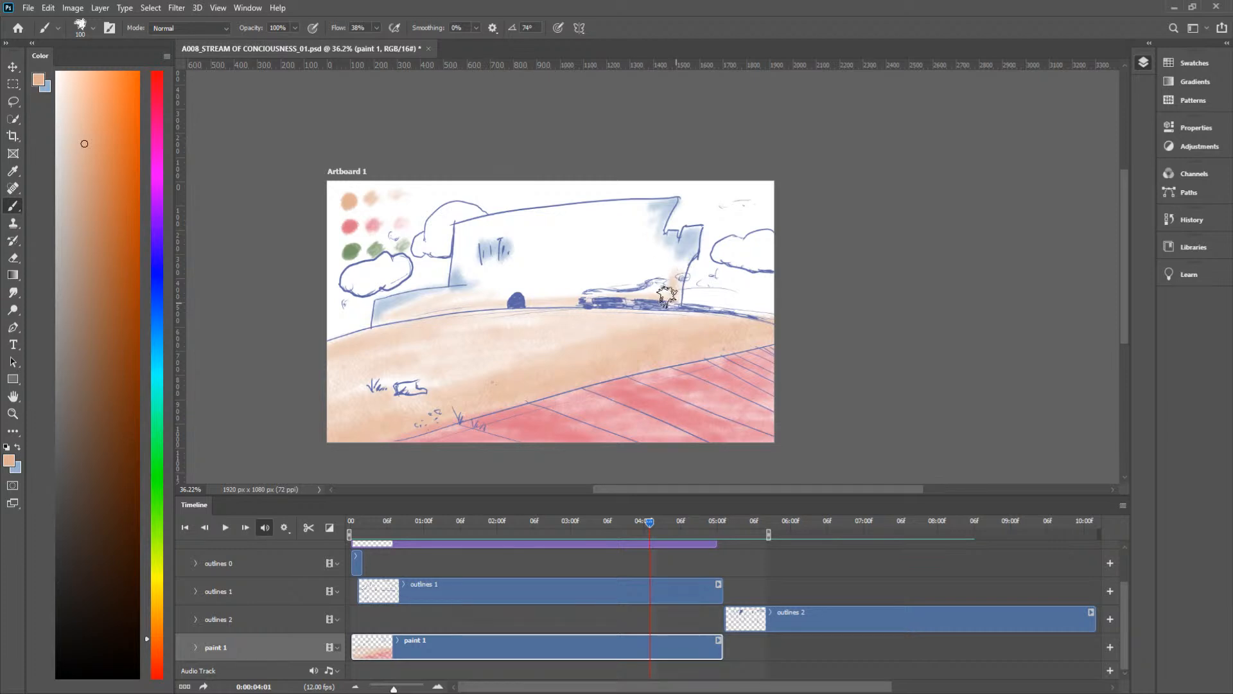
{"action": "mouse_move", "coordinate": [666, 289]}
{"action": "left_mouse_down"}
{"action": "mouse_move", "coordinate": [650, 262]}
{"action": "mouse_move", "coordinate": [655, 246]}
{"action": "mouse_move", "coordinate": [663, 253]}
{"action": "mouse_move", "coordinate": [642, 238]}
{"action": "mouse_move", "coordinate": [659, 166]}
{"action": "left_mouse_up"}
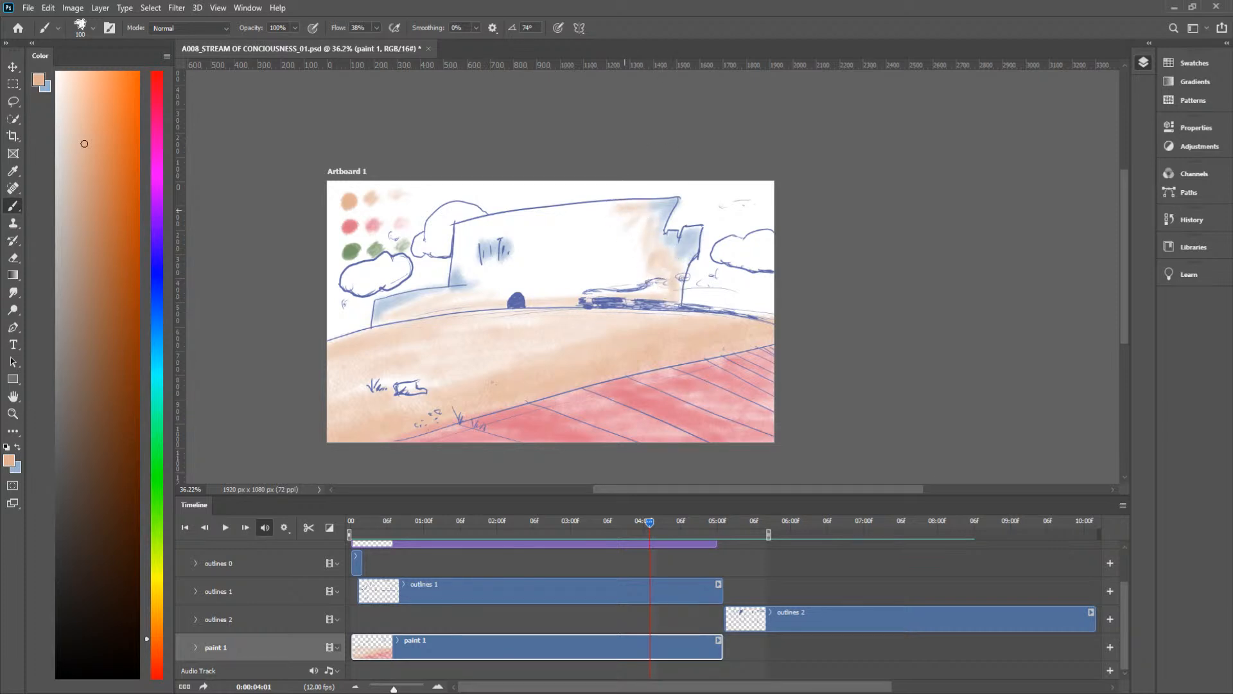
{"action": "mouse_move", "coordinate": [625, 204]}
{"action": "left_mouse_down"}
{"action": "mouse_move", "coordinate": [521, 212]}
{"action": "mouse_move", "coordinate": [650, 208]}
{"action": "mouse_move", "coordinate": [466, 227]}
{"action": "mouse_move", "coordinate": [451, 257]}
{"action": "mouse_move", "coordinate": [472, 282]}
{"action": "mouse_move", "coordinate": [467, 266]}
{"action": "mouse_move", "coordinate": [491, 235]}
{"action": "mouse_move", "coordinate": [522, 234]}
{"action": "mouse_move", "coordinate": [496, 268]}
{"action": "mouse_move", "coordinate": [470, 274]}
{"action": "mouse_move", "coordinate": [493, 284]}
{"action": "mouse_move", "coordinate": [516, 264]}
{"action": "mouse_move", "coordinate": [490, 265]}
{"action": "mouse_move", "coordinate": [525, 241]}
{"action": "mouse_move", "coordinate": [508, 246]}
{"action": "mouse_move", "coordinate": [498, 298]}
{"action": "mouse_move", "coordinate": [521, 278]}
{"action": "mouse_move", "coordinate": [494, 291]}
{"action": "mouse_move", "coordinate": [512, 233]}
{"action": "mouse_move", "coordinate": [492, 229]}
{"action": "mouse_move", "coordinate": [503, 234]}
{"action": "mouse_move", "coordinate": [499, 217]}
{"action": "mouse_move", "coordinate": [464, 276]}
{"action": "left_mouse_up"}
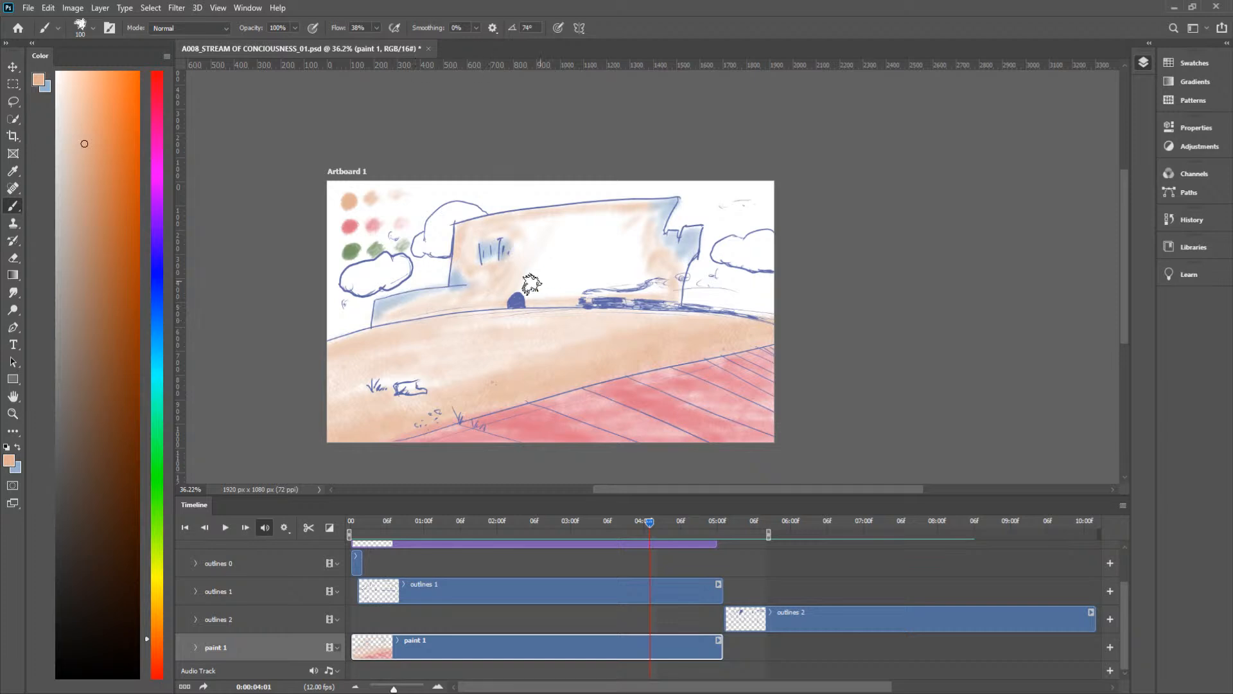
{"action": "mouse_move", "coordinate": [563, 275]}
{"action": "left_mouse_down"}
{"action": "mouse_move", "coordinate": [544, 303]}
{"action": "mouse_move", "coordinate": [567, 311]}
{"action": "mouse_move", "coordinate": [656, 283]}
{"action": "mouse_move", "coordinate": [610, 253]}
{"action": "mouse_move", "coordinate": [526, 247]}
{"action": "mouse_move", "coordinate": [516, 237]}
{"action": "mouse_move", "coordinate": [537, 221]}
{"action": "mouse_move", "coordinate": [574, 210]}
{"action": "mouse_move", "coordinate": [526, 275]}
{"action": "mouse_move", "coordinate": [624, 229]}
{"action": "mouse_move", "coordinate": [531, 281]}
{"action": "mouse_move", "coordinate": [562, 259]}
{"action": "mouse_move", "coordinate": [592, 307]}
{"action": "mouse_move", "coordinate": [617, 280]}
{"action": "mouse_move", "coordinate": [653, 277]}
{"action": "mouse_move", "coordinate": [654, 259]}
{"action": "mouse_move", "coordinate": [608, 250]}
{"action": "mouse_move", "coordinate": [647, 225]}
{"action": "mouse_move", "coordinate": [629, 241]}
{"action": "mouse_move", "coordinate": [550, 248]}
{"action": "mouse_move", "coordinate": [491, 290]}
{"action": "mouse_move", "coordinate": [409, 316]}
{"action": "mouse_move", "coordinate": [499, 322]}
{"action": "left_mouse_up"}
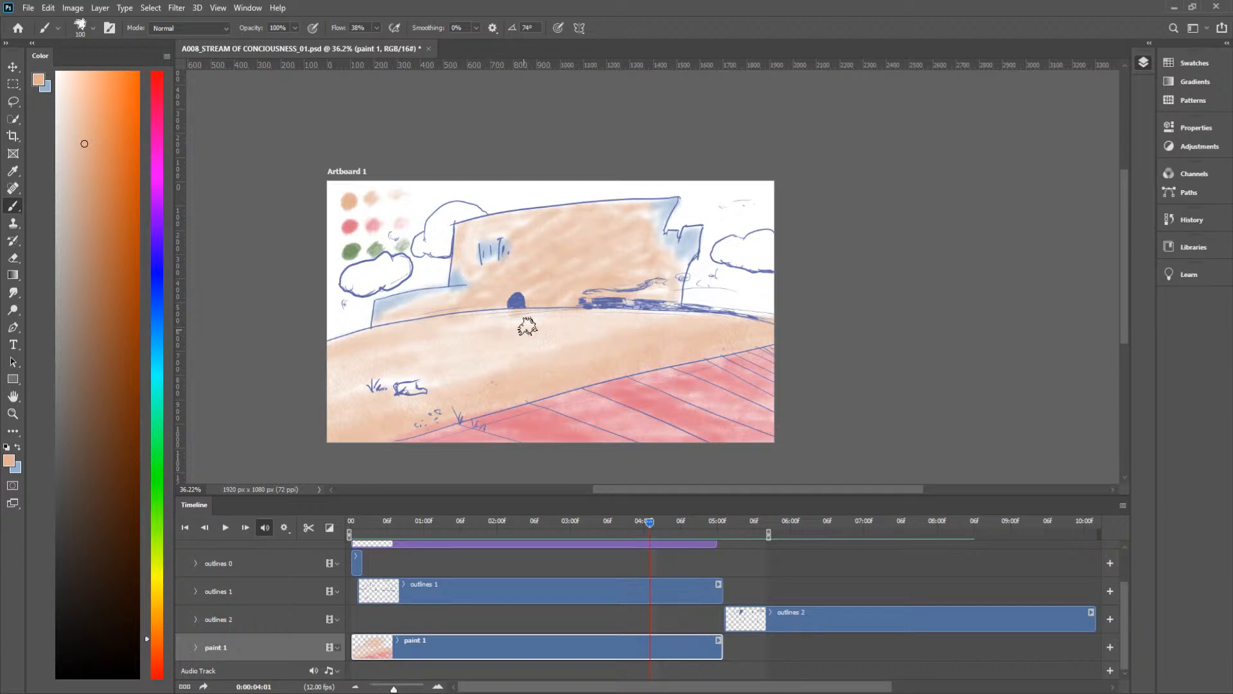
{"action": "mouse_move", "coordinate": [398, 340]}
{"action": "left_mouse_down"}
{"action": "mouse_move", "coordinate": [552, 320]}
{"action": "mouse_move", "coordinate": [424, 355]}
{"action": "mouse_move", "coordinate": [440, 380]}
{"action": "left_mouse_up"}
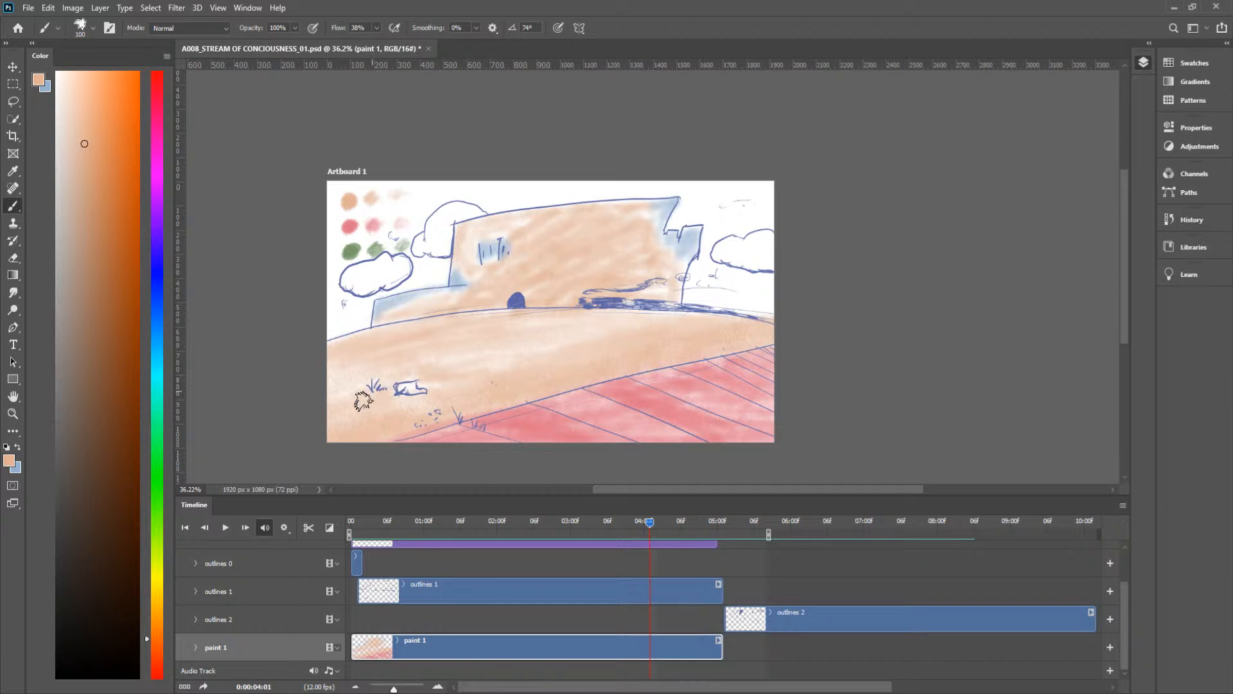
{"action": "mouse_move", "coordinate": [645, 294]}
{"action": "left_mouse_down"}
{"action": "mouse_move", "coordinate": [591, 303]}
{"action": "mouse_move", "coordinate": [662, 302]}
{"action": "mouse_move", "coordinate": [678, 279]}
{"action": "mouse_move", "coordinate": [636, 282]}
{"action": "left_mouse_up"}
Step: Strengthen the blue shading on the castle's broken right edge, the low left wall and the window marks at frame 0:00:04:01
{"action": "key", "text": "x"}
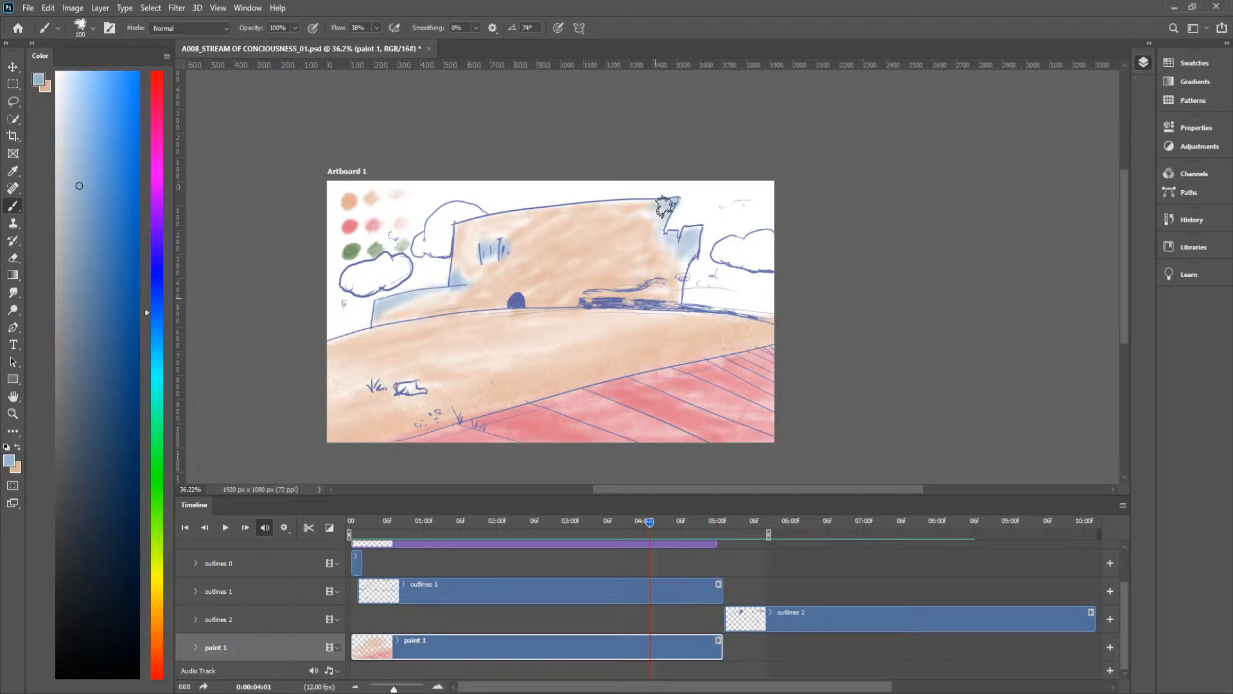
{"action": "mouse_move", "coordinate": [647, 205]}
{"action": "left_mouse_down"}
{"action": "mouse_move", "coordinate": [674, 208]}
{"action": "mouse_move", "coordinate": [646, 225]}
{"action": "mouse_move", "coordinate": [664, 226]}
{"action": "mouse_move", "coordinate": [684, 273]}
{"action": "mouse_move", "coordinate": [668, 244]}
{"action": "mouse_move", "coordinate": [686, 257]}
{"action": "left_mouse_up"}
{"action": "mouse_move", "coordinate": [422, 312]}
{"action": "left_mouse_down"}
{"action": "mouse_move", "coordinate": [392, 317]}
{"action": "mouse_move", "coordinate": [460, 282]}
{"action": "mouse_move", "coordinate": [461, 253]}
{"action": "mouse_move", "coordinate": [495, 242]}
{"action": "left_mouse_up"}
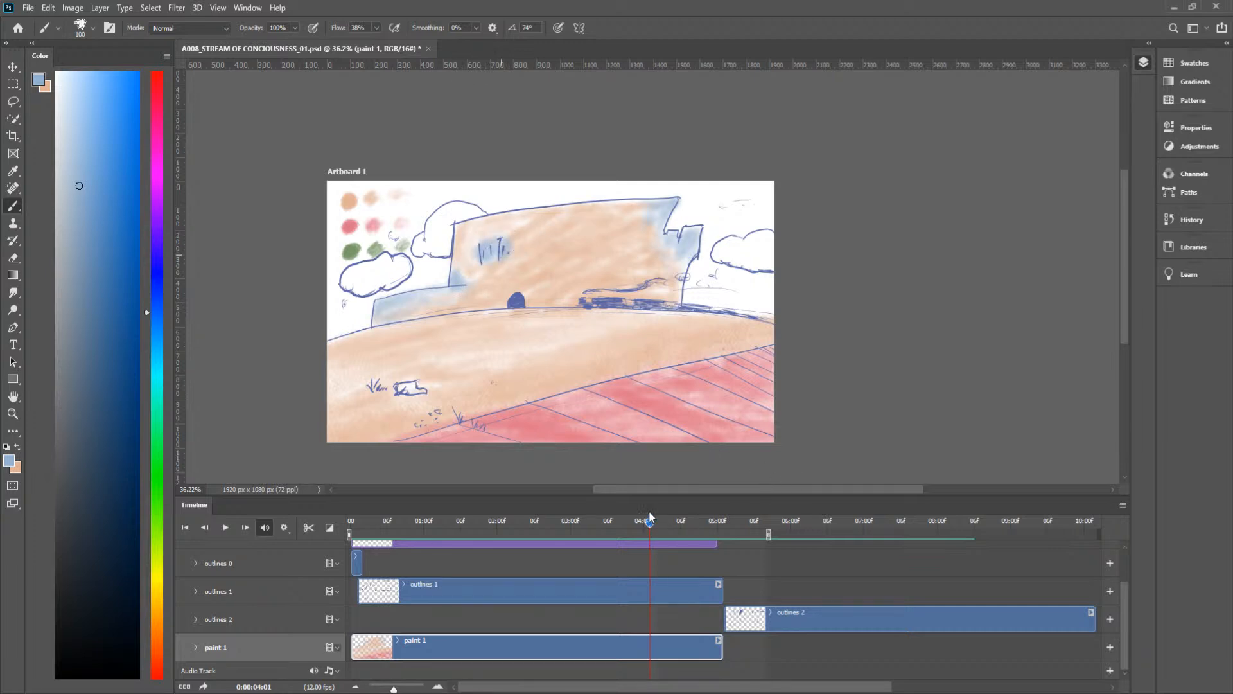
Step: Fill the castle and the low walls on both sides with peach at frame 0:00:03:09
{"action": "left_click_drag", "start_coordinate": [651, 524], "coordinate": [625, 523]}
{"action": "key", "text": "x"}
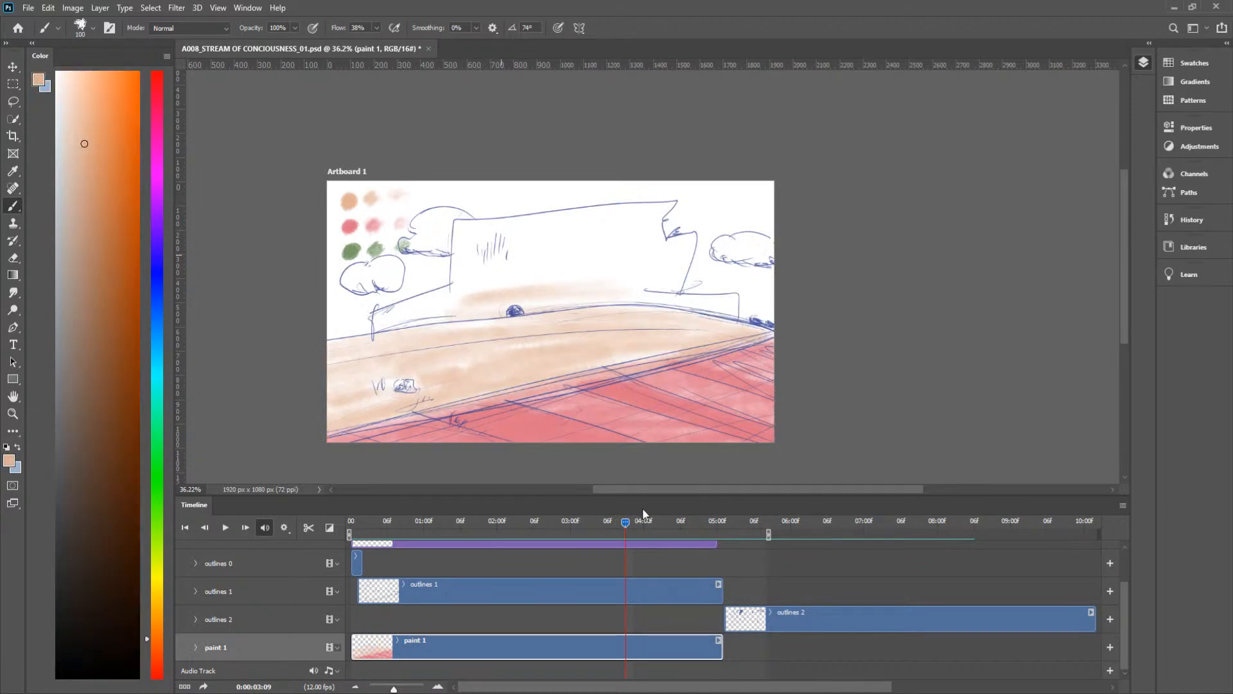
{"action": "mouse_move", "coordinate": [377, 319]}
{"action": "left_mouse_down"}
{"action": "mouse_move", "coordinate": [439, 301]}
{"action": "mouse_move", "coordinate": [381, 333]}
{"action": "mouse_move", "coordinate": [440, 328]}
{"action": "left_mouse_up"}
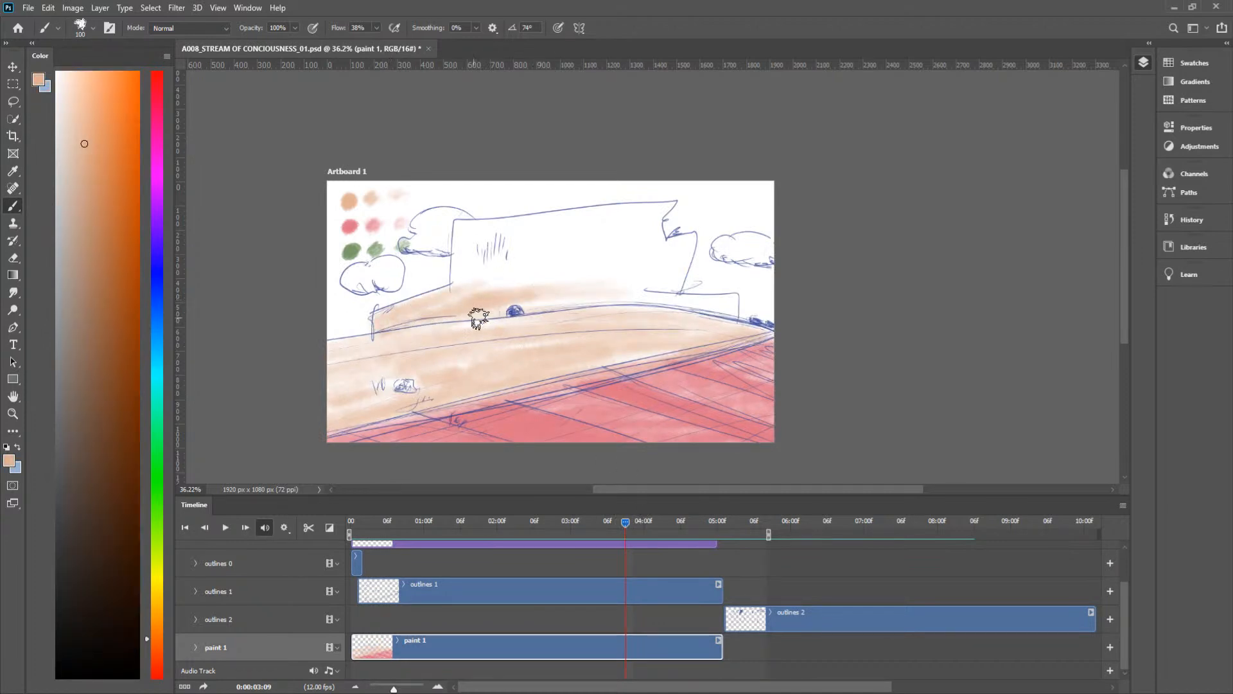
{"action": "mouse_move", "coordinate": [445, 255]}
{"action": "left_mouse_down"}
{"action": "mouse_move", "coordinate": [459, 270]}
{"action": "mouse_move", "coordinate": [458, 236]}
{"action": "left_mouse_up"}
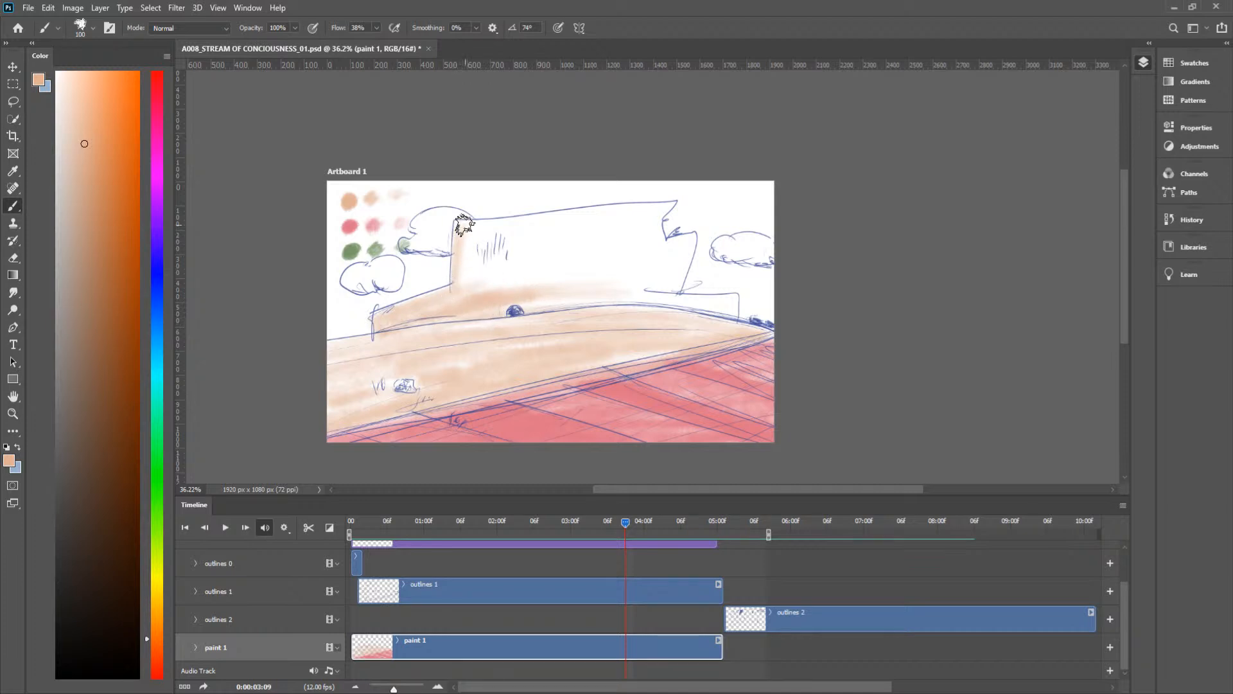
{"action": "mouse_move", "coordinate": [462, 229]}
{"action": "left_mouse_down"}
{"action": "mouse_move", "coordinate": [671, 204]}
{"action": "mouse_move", "coordinate": [649, 226]}
{"action": "mouse_move", "coordinate": [480, 237]}
{"action": "mouse_move", "coordinate": [447, 298]}
{"action": "mouse_move", "coordinate": [517, 237]}
{"action": "mouse_move", "coordinate": [566, 230]}
{"action": "mouse_move", "coordinate": [460, 292]}
{"action": "mouse_move", "coordinate": [617, 241]}
{"action": "mouse_move", "coordinate": [620, 252]}
{"action": "mouse_move", "coordinate": [520, 317]}
{"action": "mouse_move", "coordinate": [636, 302]}
{"action": "left_mouse_up"}
{"action": "mouse_move", "coordinate": [727, 299]}
{"action": "left_mouse_down"}
{"action": "mouse_move", "coordinate": [669, 336]}
{"action": "mouse_move", "coordinate": [704, 333]}
{"action": "mouse_move", "coordinate": [663, 304]}
{"action": "mouse_move", "coordinate": [646, 228]}
{"action": "mouse_move", "coordinate": [667, 307]}
{"action": "mouse_move", "coordinate": [674, 266]}
{"action": "mouse_move", "coordinate": [669, 310]}
{"action": "mouse_move", "coordinate": [692, 246]}
{"action": "mouse_move", "coordinate": [651, 248]}
{"action": "mouse_move", "coordinate": [652, 215]}
{"action": "mouse_move", "coordinate": [626, 279]}
{"action": "mouse_move", "coordinate": [671, 258]}
{"action": "mouse_move", "coordinate": [661, 284]}
{"action": "mouse_move", "coordinate": [632, 298]}
{"action": "mouse_move", "coordinate": [664, 244]}
{"action": "mouse_move", "coordinate": [627, 280]}
{"action": "mouse_move", "coordinate": [558, 297]}
{"action": "mouse_move", "coordinate": [561, 232]}
{"action": "left_mouse_up"}
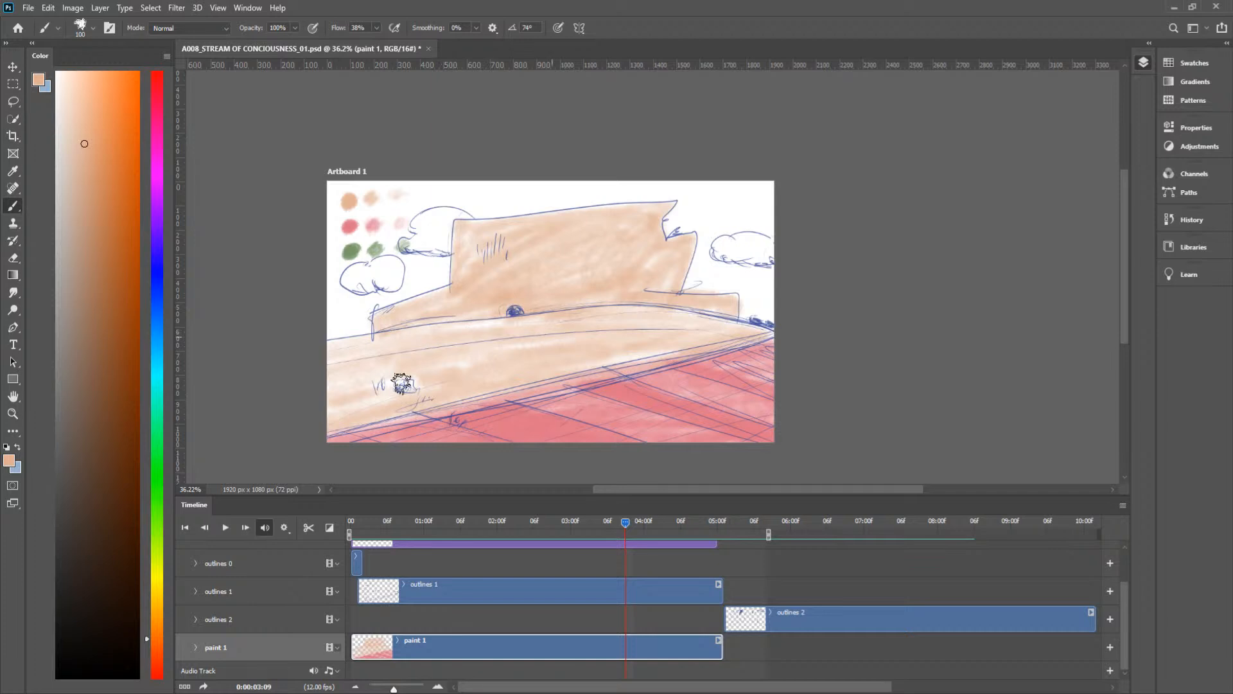
Step: Brush blue shading onto the low wall left of the castle at frame 0:00:04:00, using frame 0:00:04:01 as reference
{"action": "mouse_move", "coordinate": [624, 523]}
{"action": "left_mouse_down"}
{"action": "mouse_move", "coordinate": [607, 523]}
{"action": "mouse_move", "coordinate": [645, 528]}
{"action": "left_mouse_up"}
{"action": "key", "text": "x"}
{"action": "mouse_move", "coordinate": [384, 300]}
{"action": "left_mouse_down"}
{"action": "mouse_move", "coordinate": [377, 314]}
{"action": "mouse_move", "coordinate": [409, 298]}
{"action": "mouse_move", "coordinate": [375, 322]}
{"action": "mouse_move", "coordinate": [412, 302]}
{"action": "left_mouse_up"}
{"action": "left_click_drag", "start_coordinate": [645, 526], "coordinate": [651, 525]}
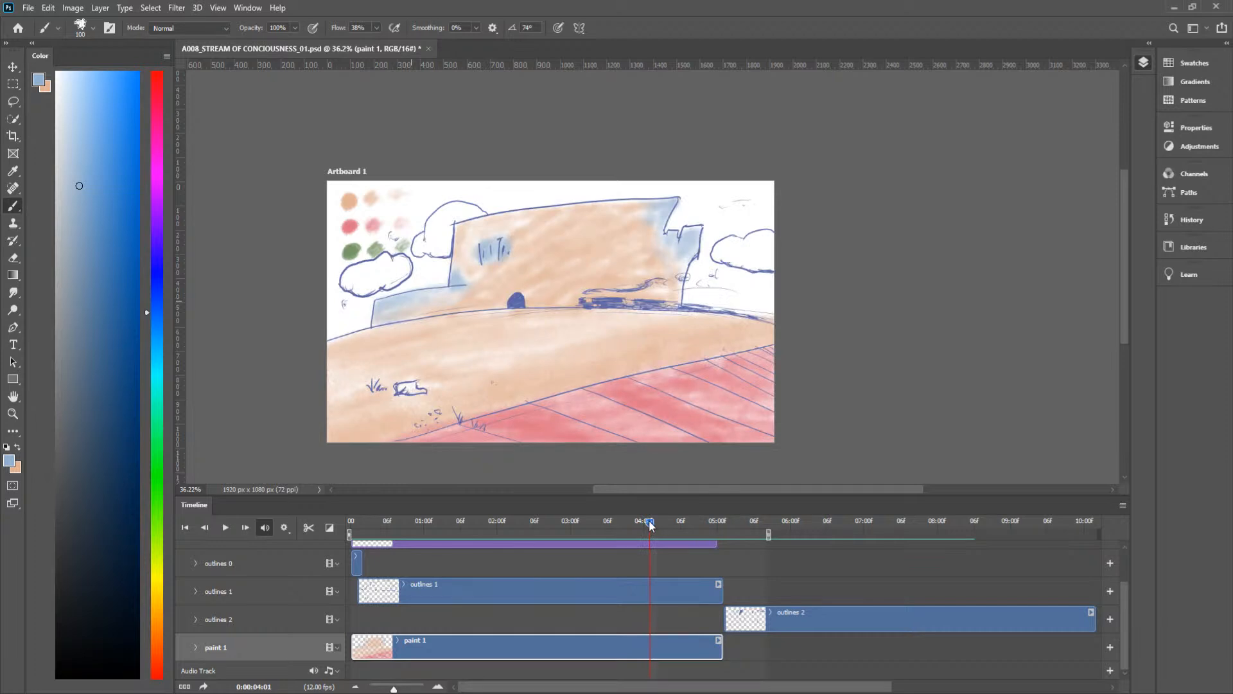
{"action": "left_click_drag", "start_coordinate": [651, 526], "coordinate": [644, 528]}
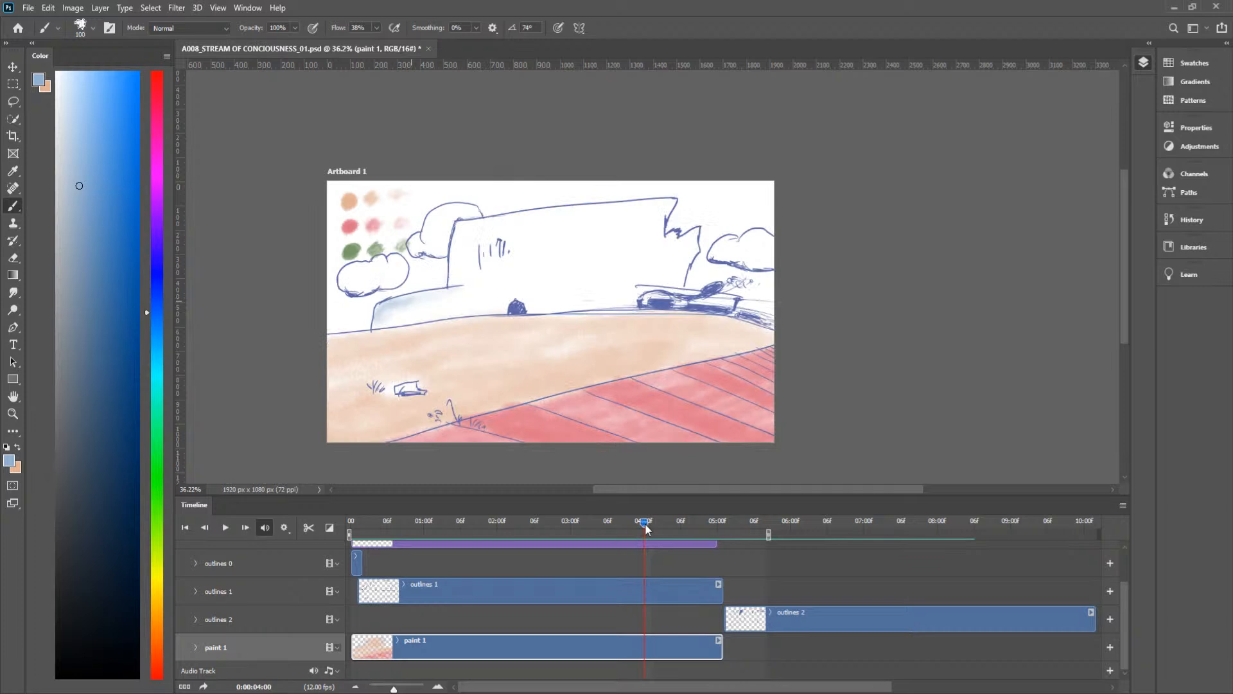
{"action": "mouse_move", "coordinate": [456, 285]}
{"action": "left_mouse_down"}
{"action": "mouse_move", "coordinate": [431, 293]}
{"action": "mouse_move", "coordinate": [466, 288]}
{"action": "mouse_move", "coordinate": [402, 298]}
{"action": "left_mouse_up"}
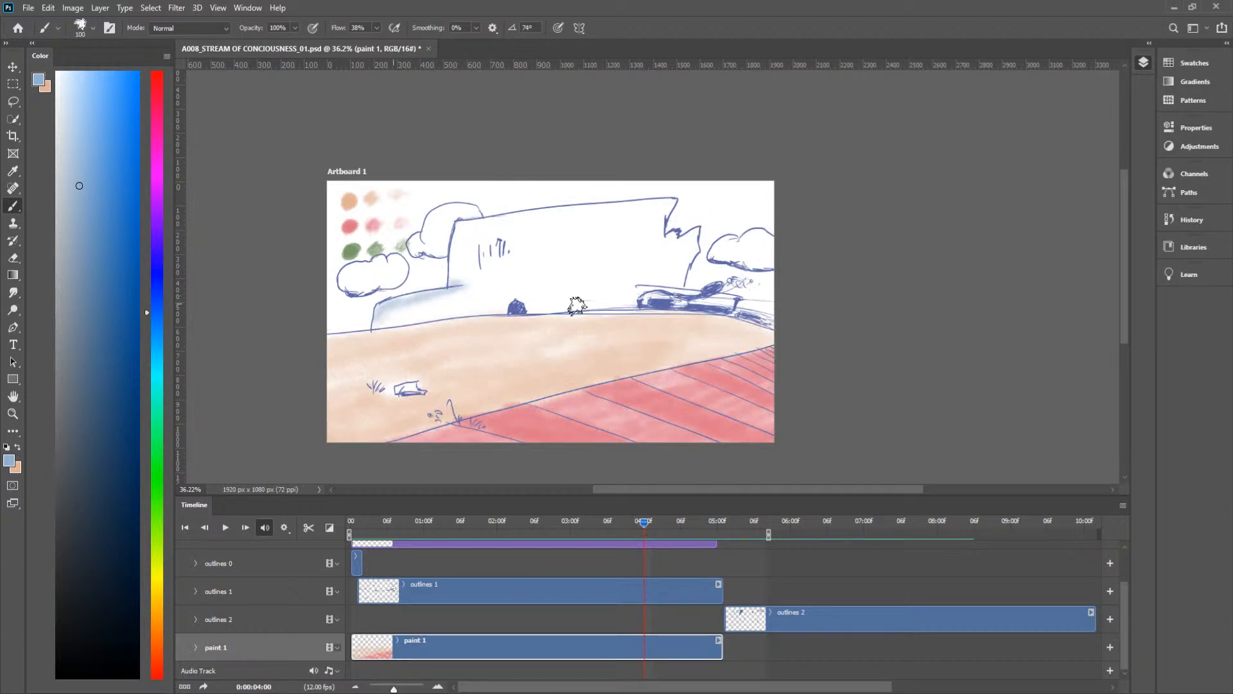
Step: Add blue shading to the low wall left of the castle at frames 0:00:03:11, 0:00:03:10 and 0:00:03:08
{"action": "left_click_drag", "start_coordinate": [645, 521], "coordinate": [639, 528]}
{"action": "left_click_drag", "start_coordinate": [452, 286], "coordinate": [374, 317]}
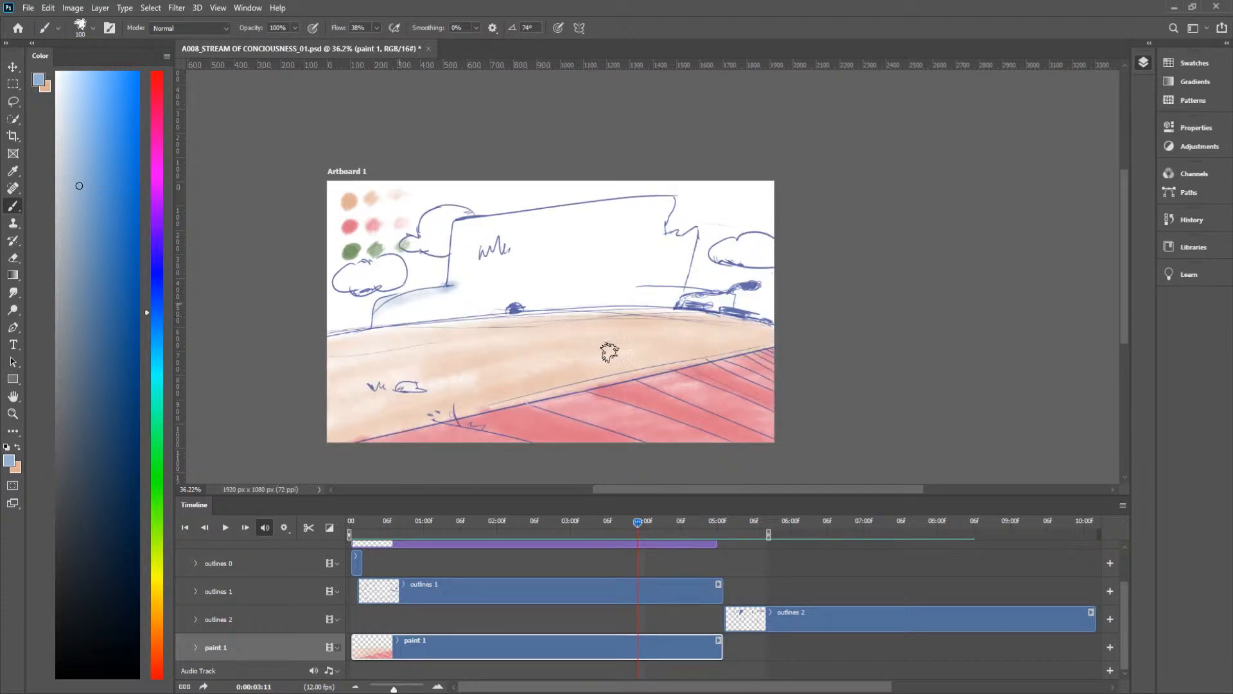
{"action": "left_click_drag", "start_coordinate": [639, 526], "coordinate": [632, 528]}
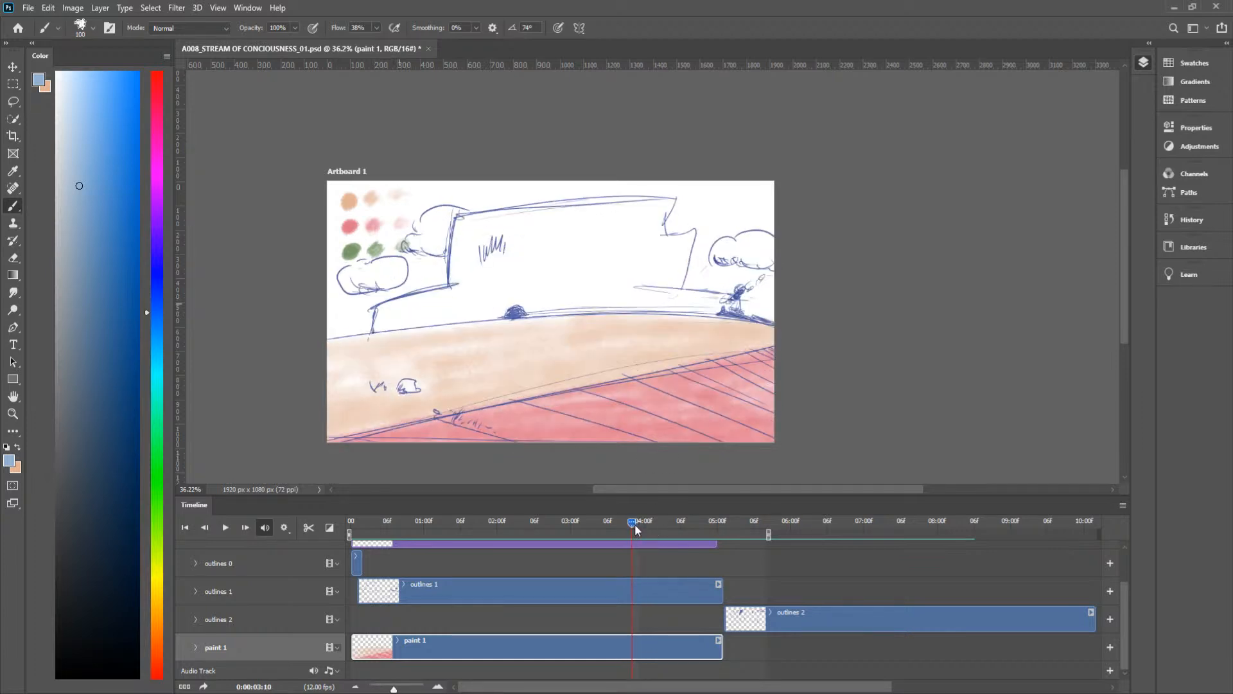
{"action": "mouse_move", "coordinate": [421, 298]}
{"action": "left_mouse_down"}
{"action": "mouse_move", "coordinate": [378, 311]}
{"action": "mouse_move", "coordinate": [437, 283]}
{"action": "left_mouse_up"}
{"action": "left_click_drag", "start_coordinate": [631, 521], "coordinate": [619, 522]}
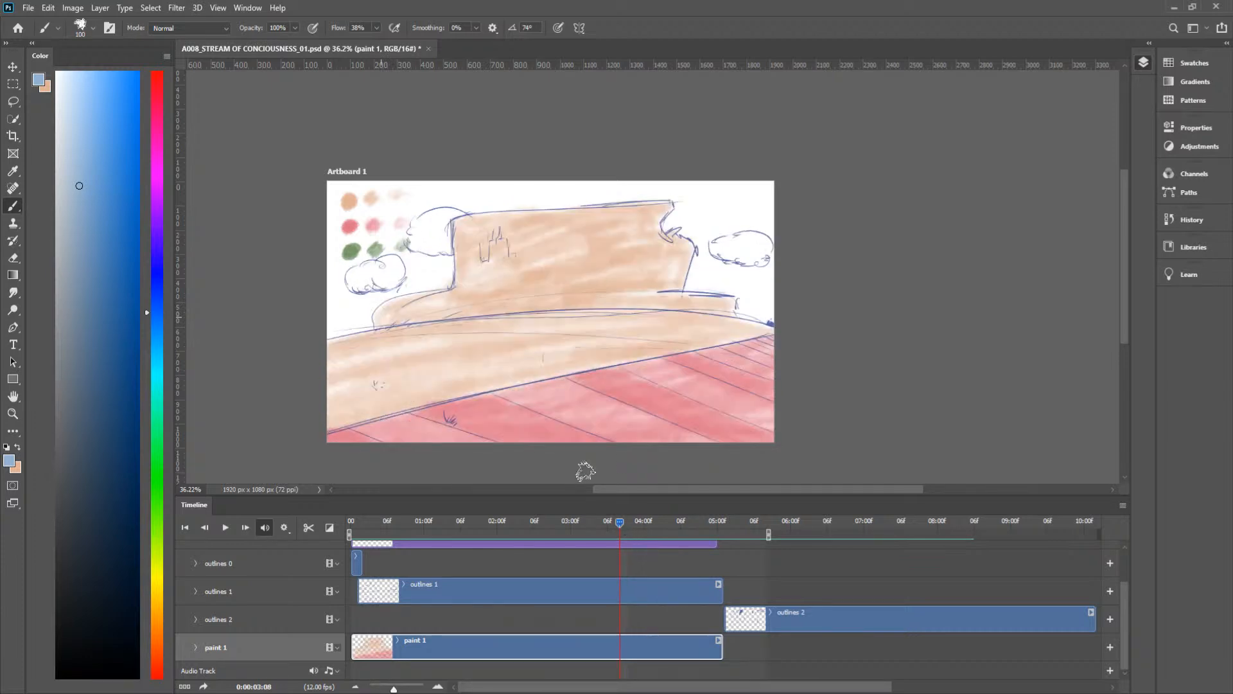
{"action": "mouse_move", "coordinate": [377, 308]}
{"action": "left_mouse_down"}
{"action": "mouse_move", "coordinate": [415, 293]}
{"action": "mouse_move", "coordinate": [383, 314]}
{"action": "mouse_move", "coordinate": [445, 296]}
{"action": "mouse_move", "coordinate": [380, 313]}
{"action": "mouse_move", "coordinate": [441, 291]}
{"action": "mouse_move", "coordinate": [407, 303]}
{"action": "mouse_move", "coordinate": [457, 301]}
{"action": "mouse_move", "coordinate": [422, 323]}
{"action": "left_mouse_up"}
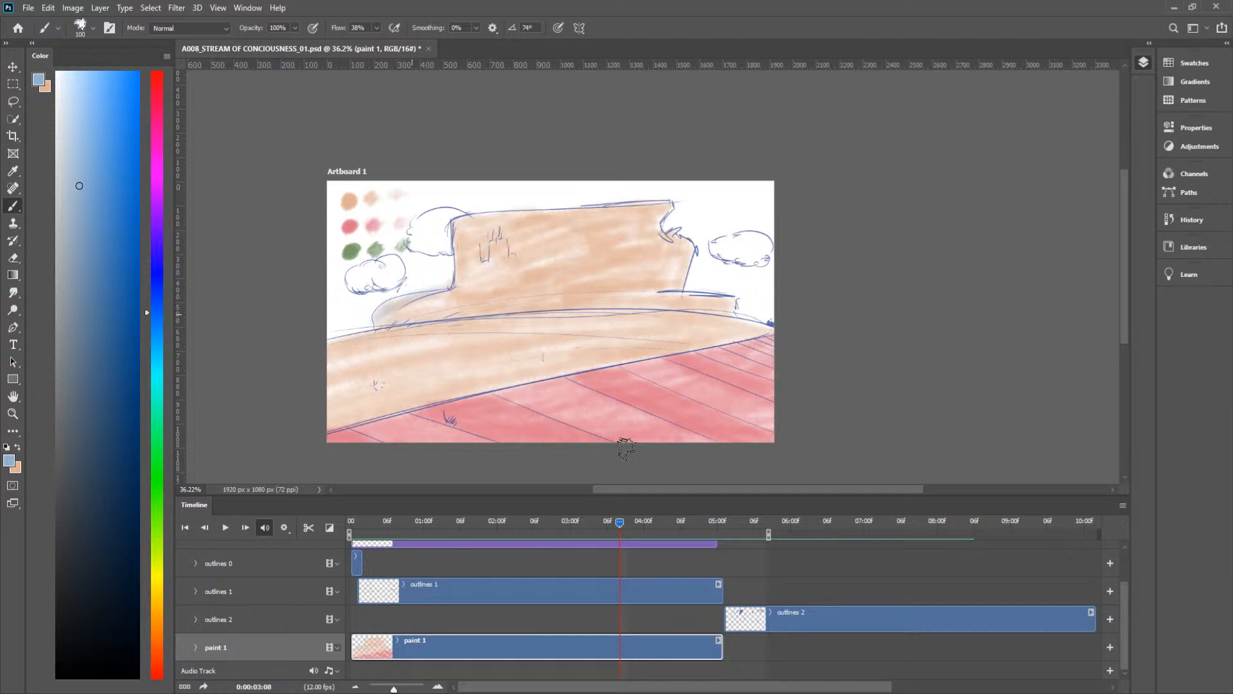
Step: Compare the neighbouring frames and add blue shading to the low left wall and the castle's base at frame 0:00:03:09
{"action": "mouse_move", "coordinate": [620, 522]}
{"action": "left_mouse_down"}
{"action": "mouse_move", "coordinate": [596, 524]}
{"action": "mouse_move", "coordinate": [640, 534]}
{"action": "left_mouse_up"}
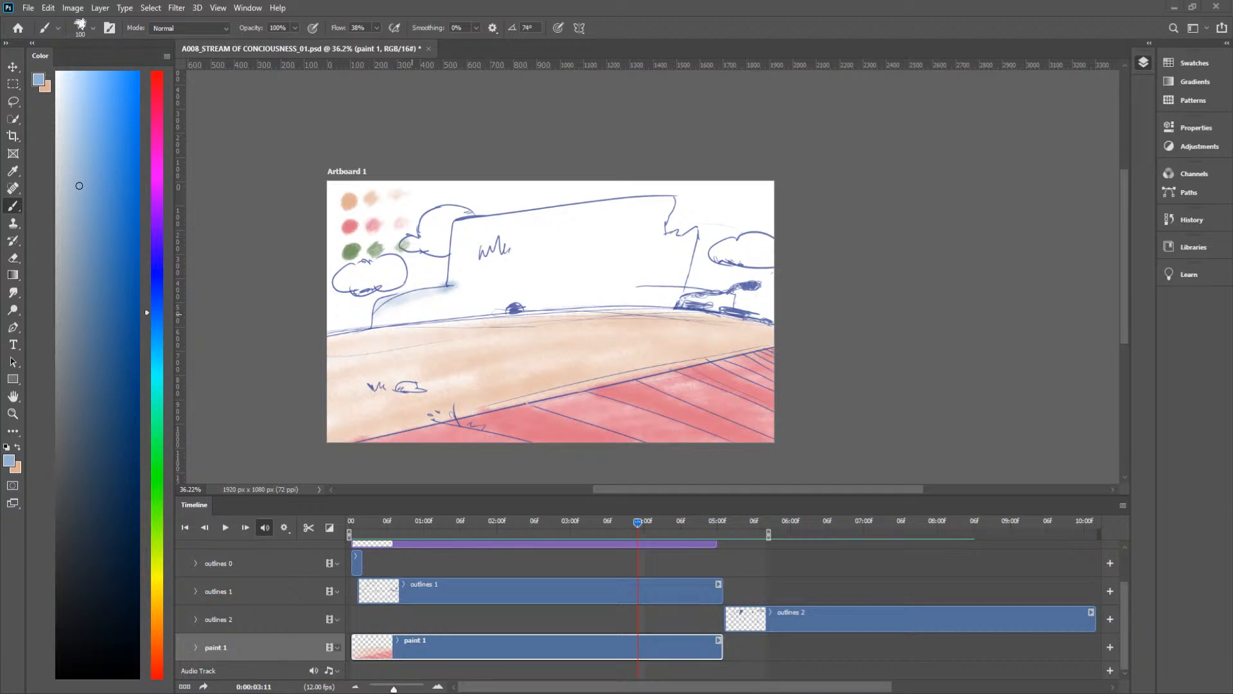
{"action": "mouse_move", "coordinate": [638, 523]}
{"action": "left_mouse_down"}
{"action": "mouse_move", "coordinate": [577, 524]}
{"action": "mouse_move", "coordinate": [607, 545]}
{"action": "left_mouse_up"}
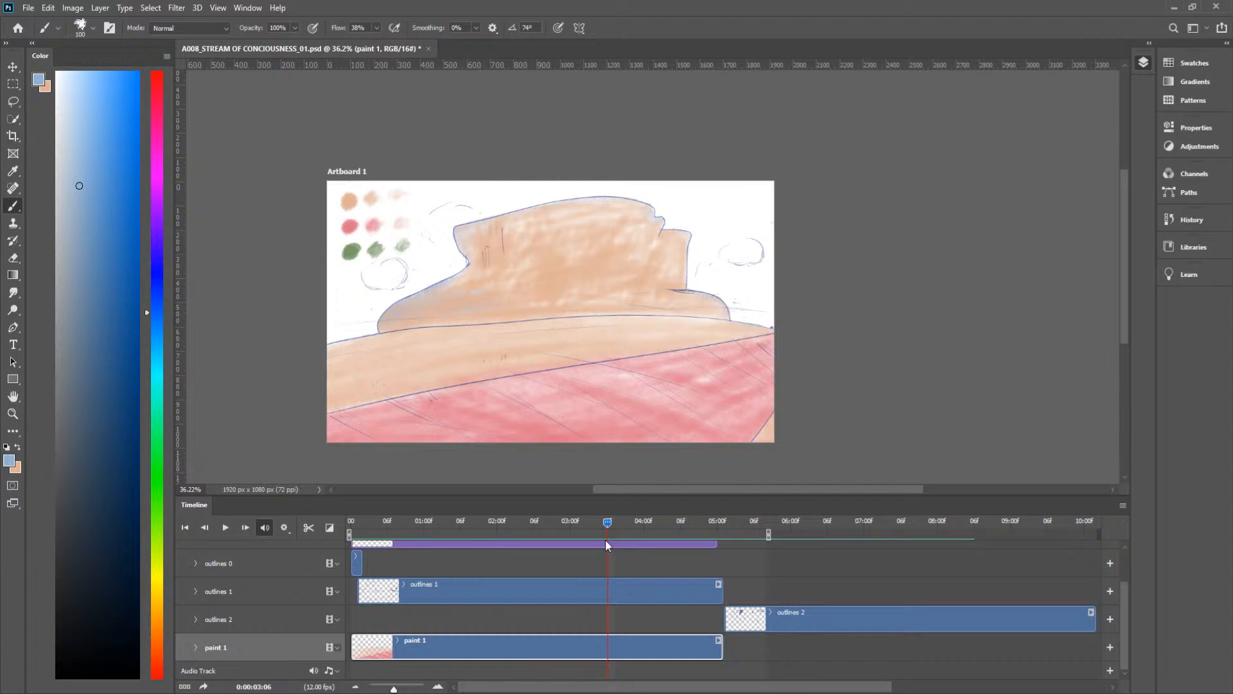
{"action": "mouse_move", "coordinate": [610, 539]}
{"action": "left_mouse_down"}
{"action": "mouse_move", "coordinate": [594, 535]}
{"action": "mouse_move", "coordinate": [632, 536]}
{"action": "mouse_move", "coordinate": [618, 534]}
{"action": "left_mouse_up"}
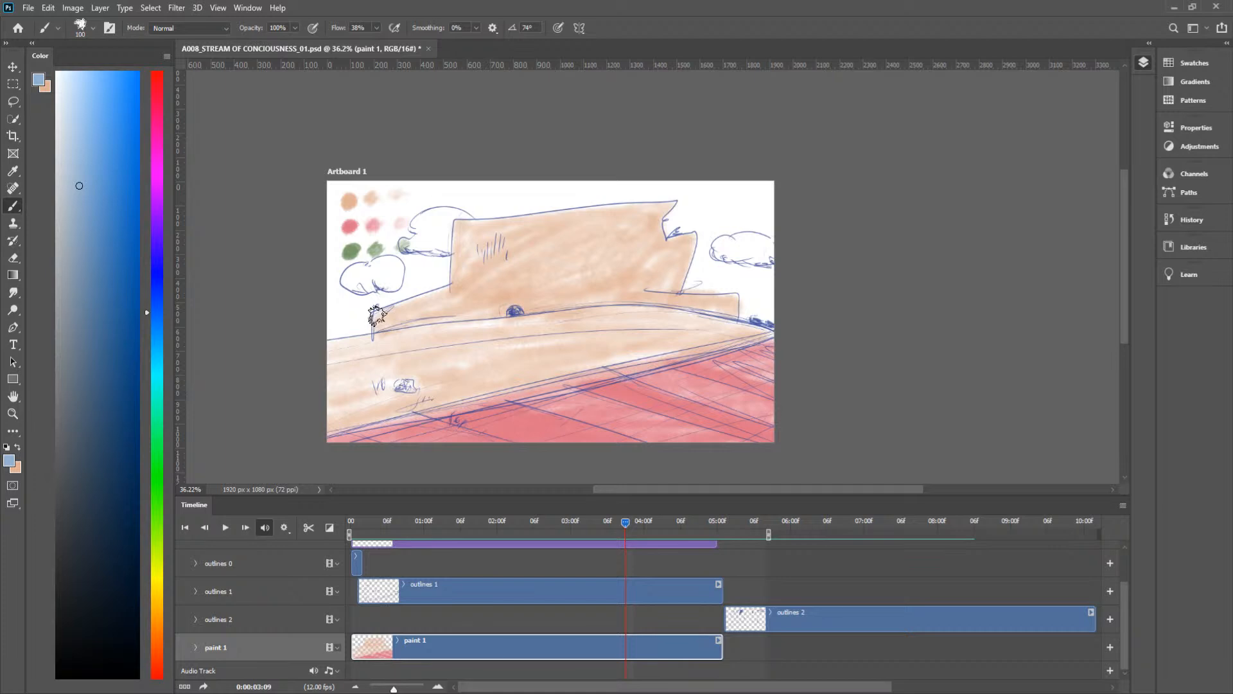
{"action": "mouse_move", "coordinate": [387, 307]}
{"action": "left_mouse_down"}
{"action": "mouse_move", "coordinate": [371, 324]}
{"action": "mouse_move", "coordinate": [382, 329]}
{"action": "mouse_move", "coordinate": [385, 314]}
{"action": "left_mouse_up"}
{"action": "left_click_drag", "start_coordinate": [444, 288], "coordinate": [426, 286]}
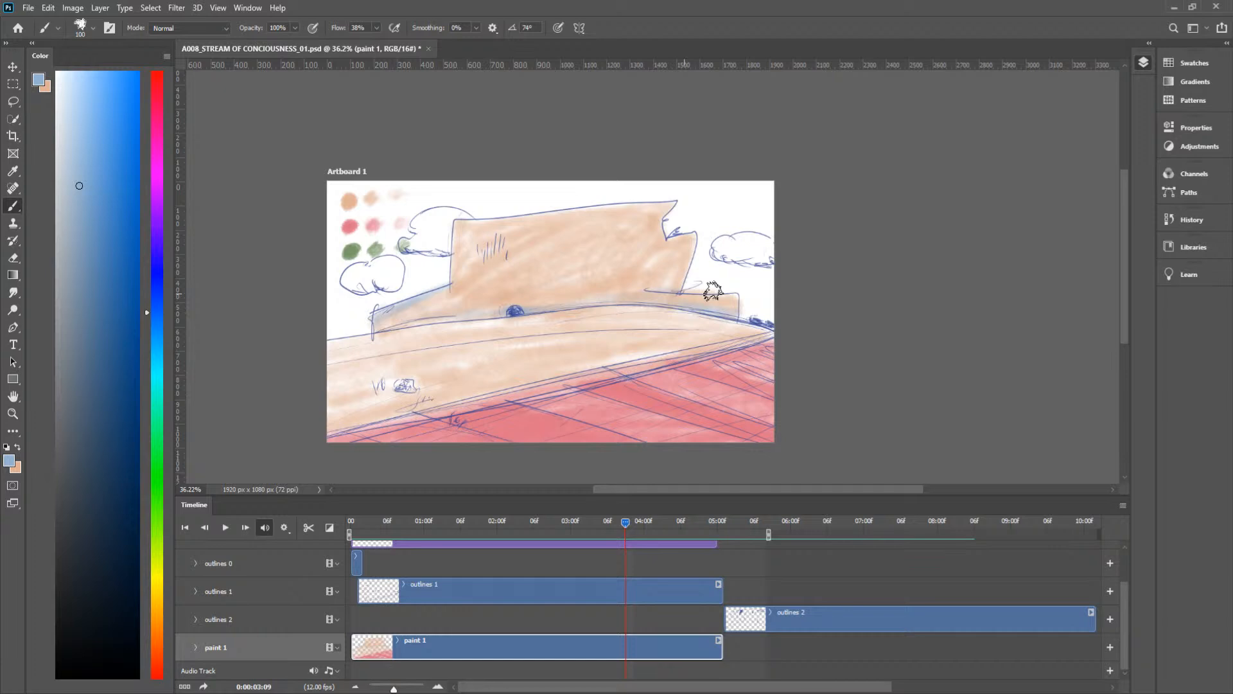
{"action": "scroll", "coordinate": [713, 291], "scroll_direction": "up", "scroll_amount": 2}
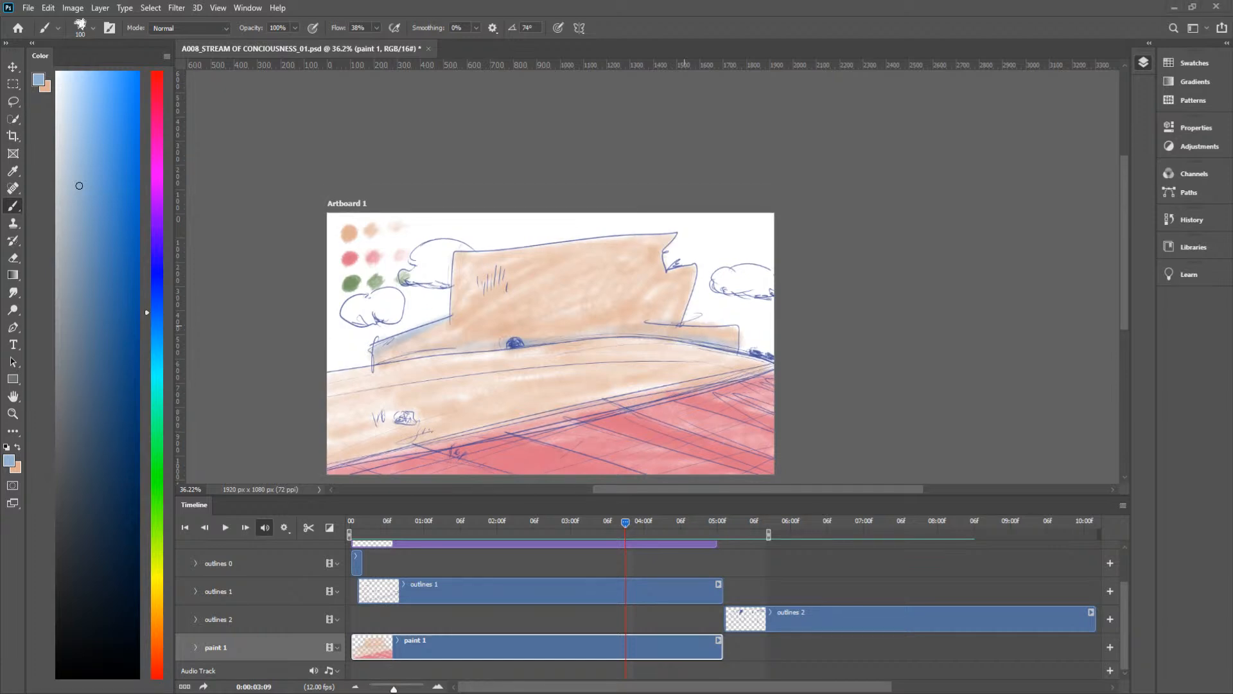
Step: Brush peach over the low left wall and around the edges of the castle front at frame 0:00:04:02
{"action": "left_click_drag", "start_coordinate": [627, 527], "coordinate": [617, 528]}
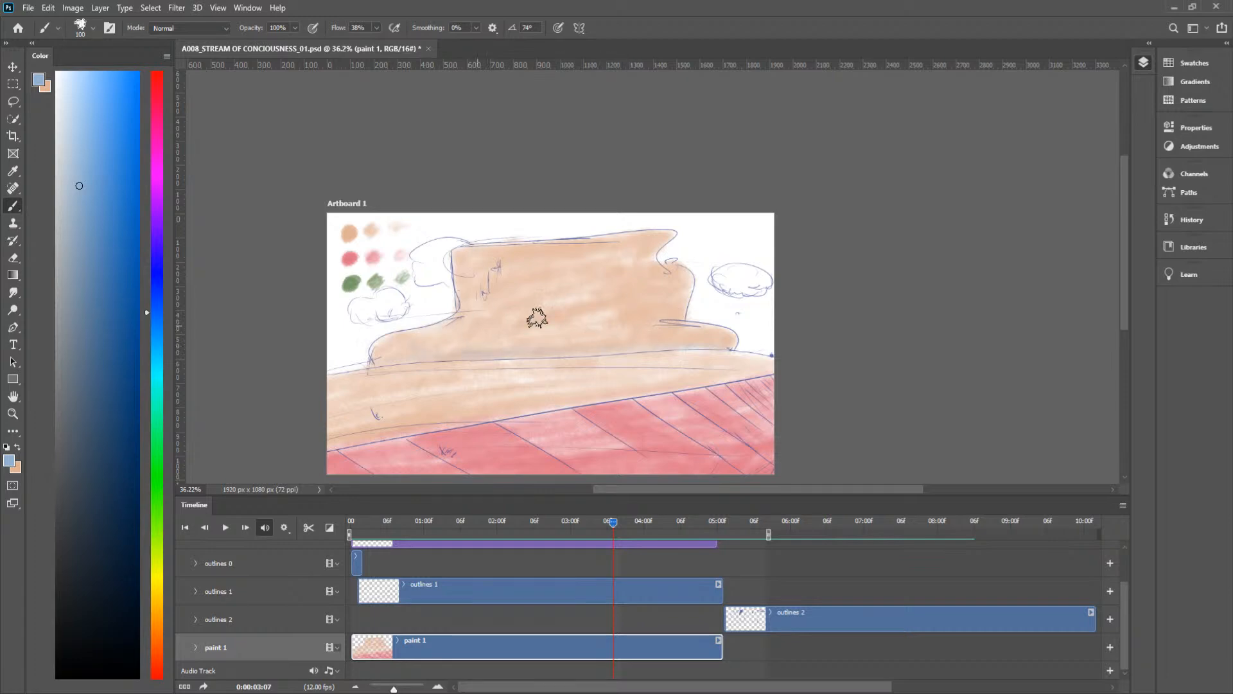
{"action": "left_click_drag", "start_coordinate": [623, 523], "coordinate": [455, 518]}
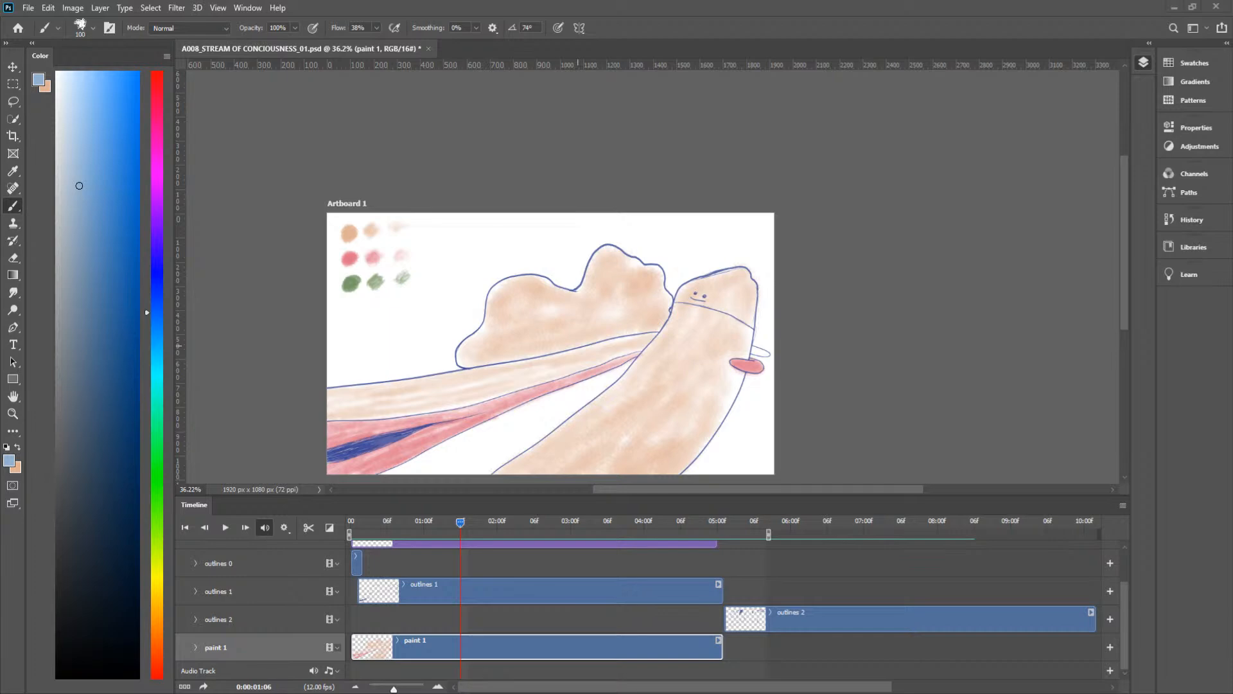
{"action": "left_click_drag", "start_coordinate": [460, 522], "coordinate": [656, 532]}
{"action": "key", "text": "x"}
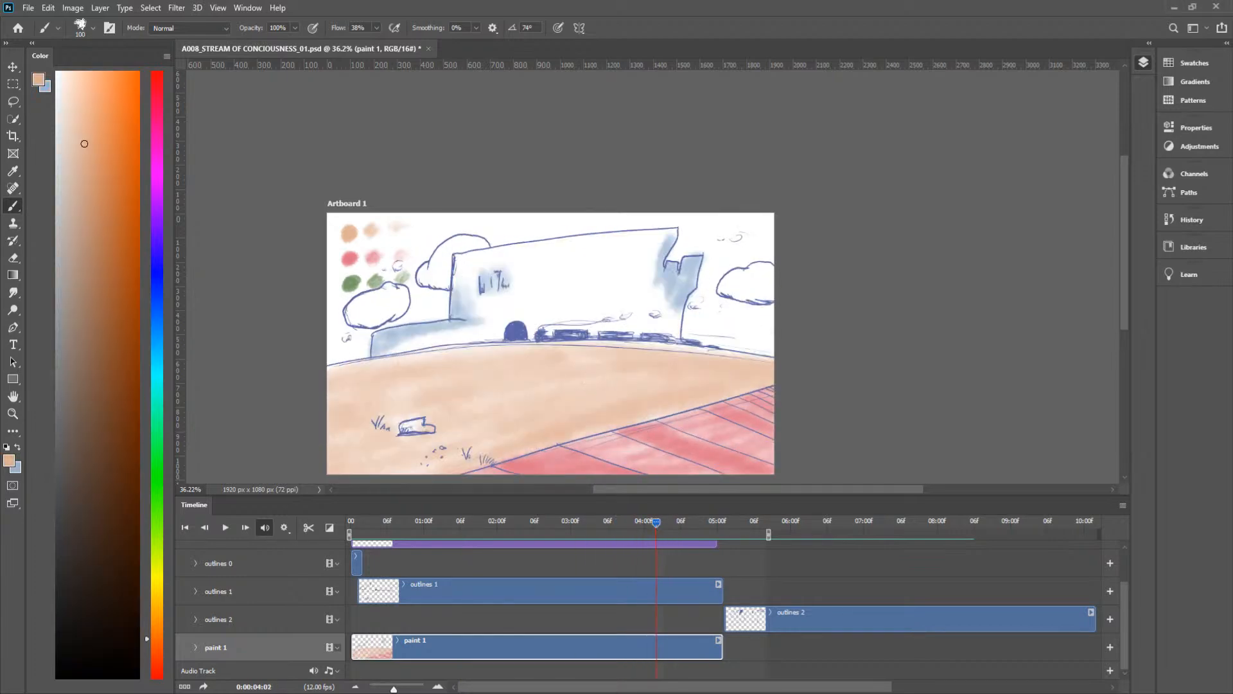
{"action": "key", "text": "space"}
{"action": "left_click_drag", "start_coordinate": [548, 333], "coordinate": [597, 322]}
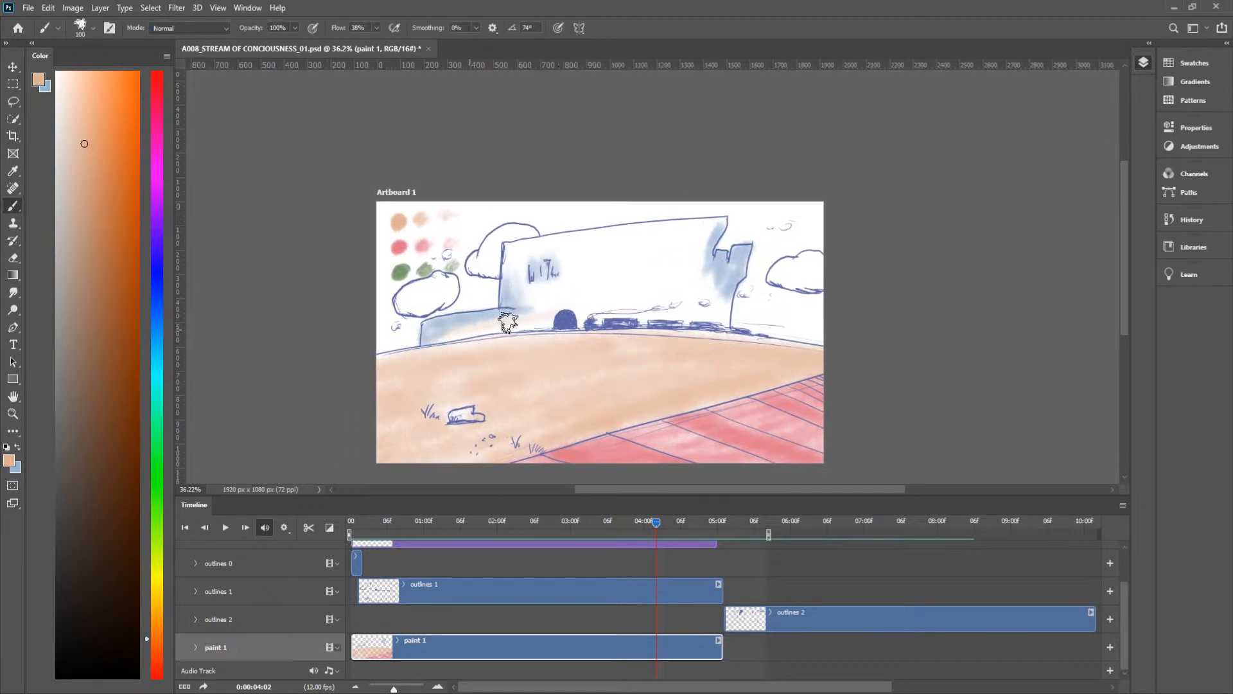
{"action": "mouse_move", "coordinate": [607, 321]}
{"action": "left_mouse_down"}
{"action": "mouse_move", "coordinate": [484, 329]}
{"action": "mouse_move", "coordinate": [682, 329]}
{"action": "mouse_move", "coordinate": [726, 307]}
{"action": "mouse_move", "coordinate": [691, 299]}
{"action": "mouse_move", "coordinate": [634, 315]}
{"action": "mouse_move", "coordinate": [678, 319]}
{"action": "mouse_move", "coordinate": [675, 303]}
{"action": "mouse_move", "coordinate": [629, 289]}
{"action": "mouse_move", "coordinate": [526, 298]}
{"action": "mouse_move", "coordinate": [522, 271]}
{"action": "mouse_move", "coordinate": [511, 274]}
{"action": "mouse_move", "coordinate": [523, 251]}
{"action": "mouse_move", "coordinate": [506, 249]}
{"action": "mouse_move", "coordinate": [519, 272]}
{"action": "mouse_move", "coordinate": [537, 255]}
{"action": "mouse_move", "coordinate": [516, 268]}
{"action": "mouse_move", "coordinate": [632, 237]}
{"action": "mouse_move", "coordinate": [572, 238]}
{"action": "mouse_move", "coordinate": [672, 227]}
{"action": "mouse_move", "coordinate": [519, 249]}
{"action": "mouse_move", "coordinate": [720, 220]}
{"action": "mouse_move", "coordinate": [703, 231]}
{"action": "mouse_move", "coordinate": [695, 290]}
{"action": "mouse_move", "coordinate": [706, 261]}
{"action": "mouse_move", "coordinate": [693, 245]}
{"action": "mouse_move", "coordinate": [591, 240]}
{"action": "left_mouse_up"}
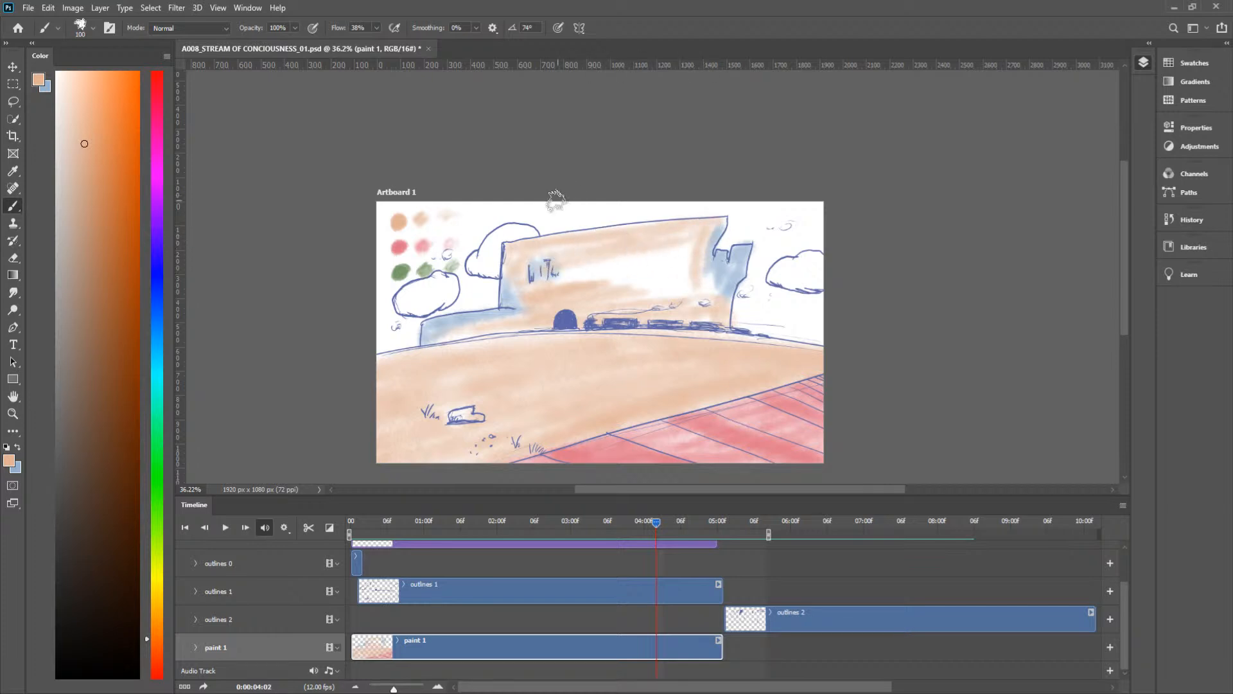
Step: Touch up the blue shading around the castle windows and fill the remaining white front with peach at frame 0:00:04:02
{"action": "key", "text": "x"}
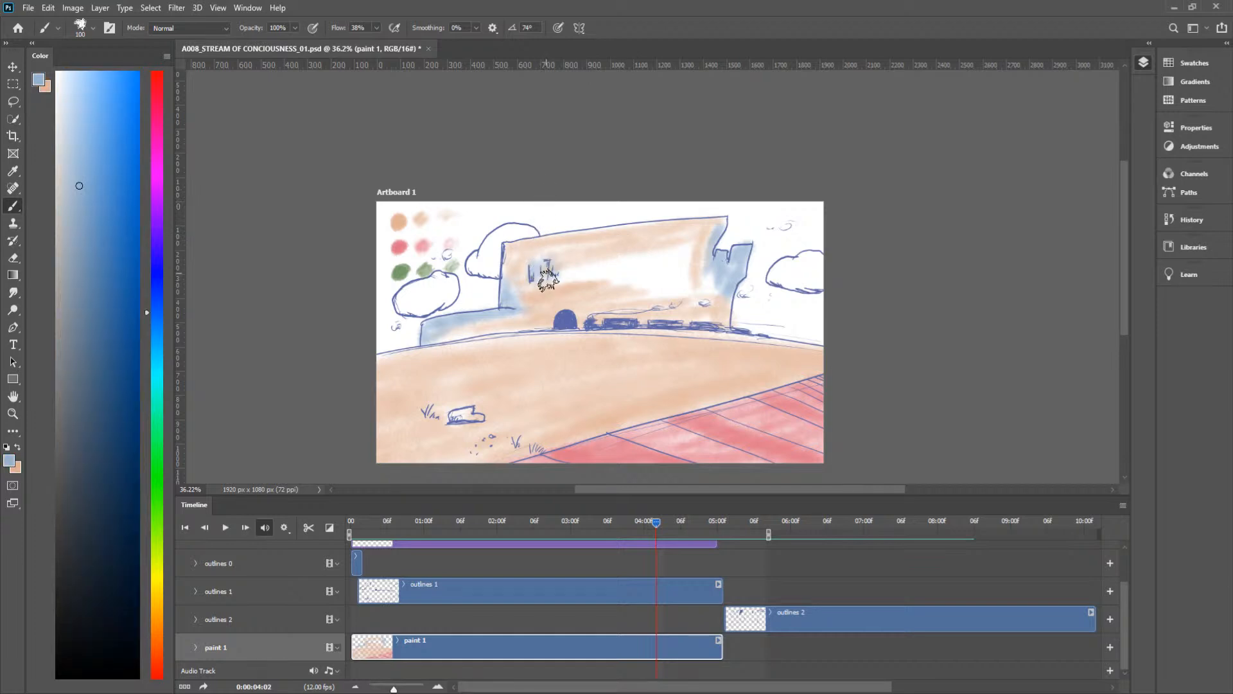
{"action": "left_click_drag", "start_coordinate": [550, 262], "coordinate": [556, 275]}
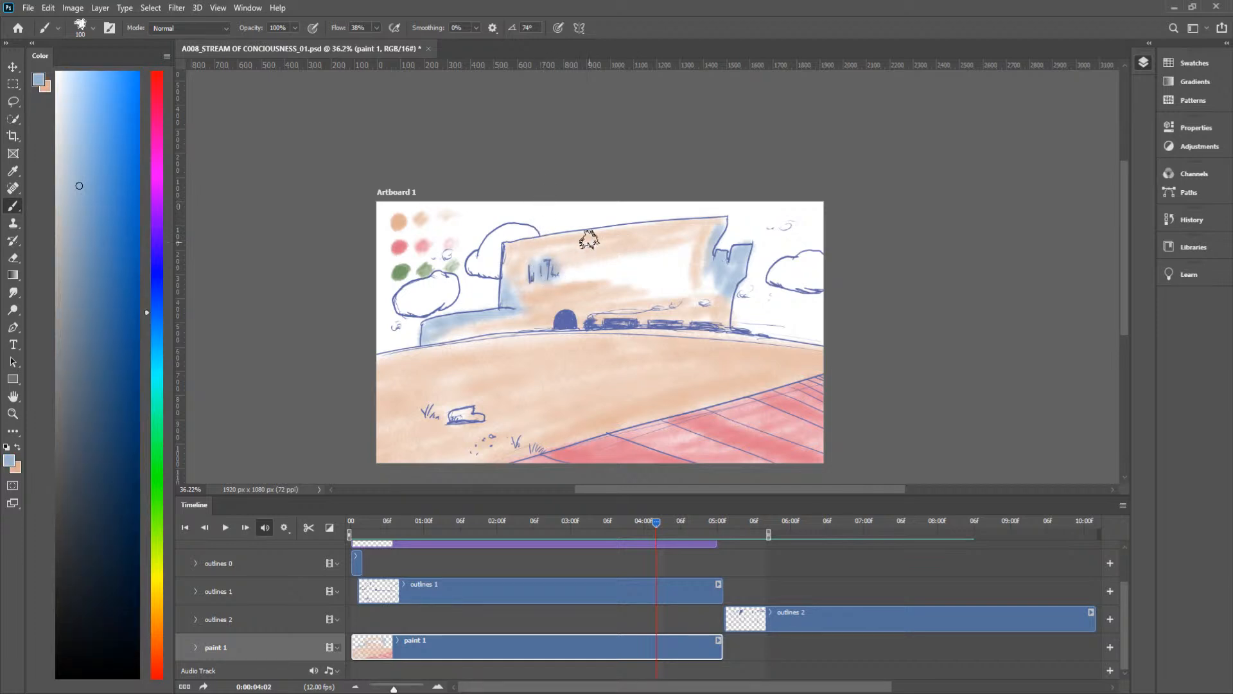
{"action": "key", "text": "x"}
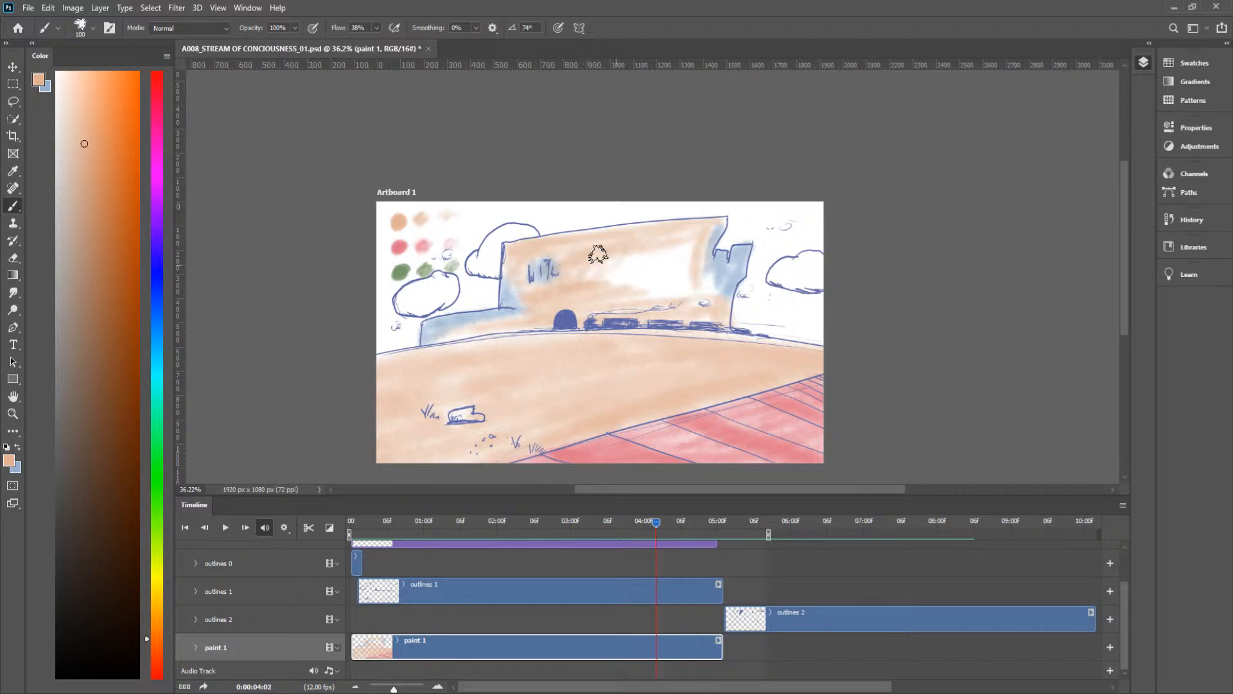
{"action": "mouse_move", "coordinate": [674, 240]}
{"action": "left_mouse_down"}
{"action": "mouse_move", "coordinate": [625, 285]}
{"action": "mouse_move", "coordinate": [639, 256]}
{"action": "mouse_move", "coordinate": [609, 291]}
{"action": "mouse_move", "coordinate": [663, 248]}
{"action": "mouse_move", "coordinate": [652, 269]}
{"action": "mouse_move", "coordinate": [701, 247]}
{"action": "mouse_move", "coordinate": [660, 296]}
{"action": "mouse_move", "coordinate": [705, 282]}
{"action": "left_mouse_up"}
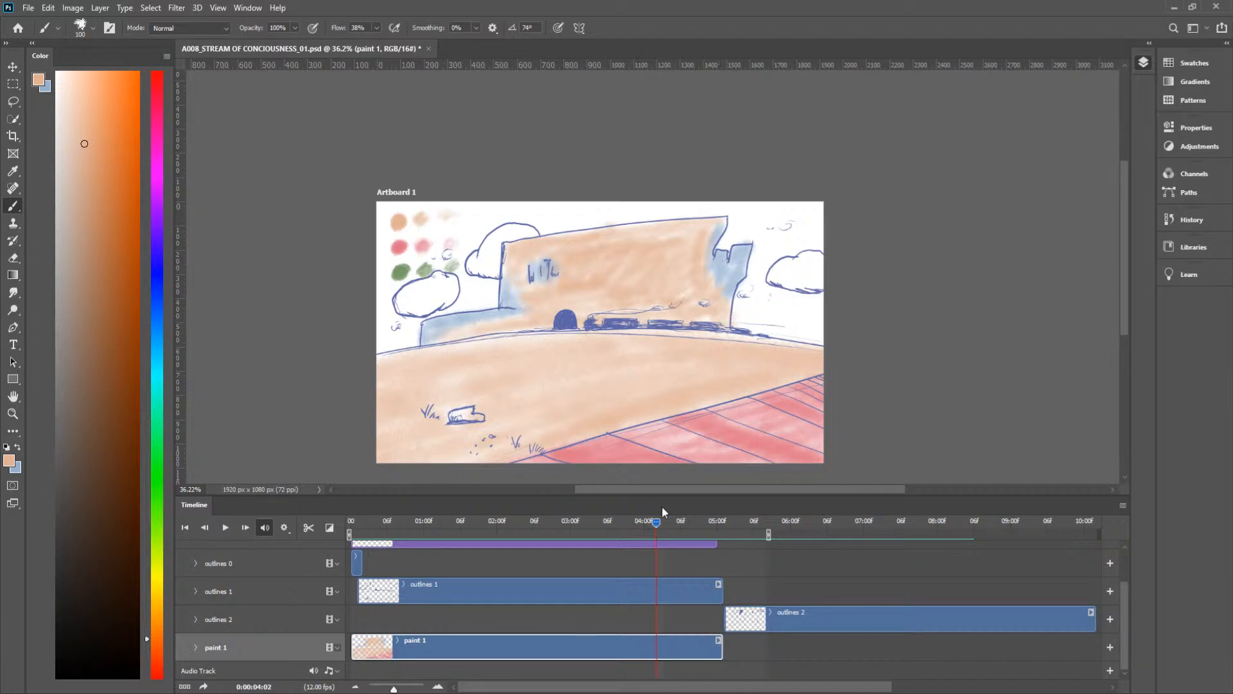
Step: Fill the castle and the low walls on both sides with peach at frame 0:00:03:10
{"action": "mouse_move", "coordinate": [653, 522]}
{"action": "left_mouse_down"}
{"action": "mouse_move", "coordinate": [611, 522]}
{"action": "mouse_move", "coordinate": [630, 521]}
{"action": "left_mouse_up"}
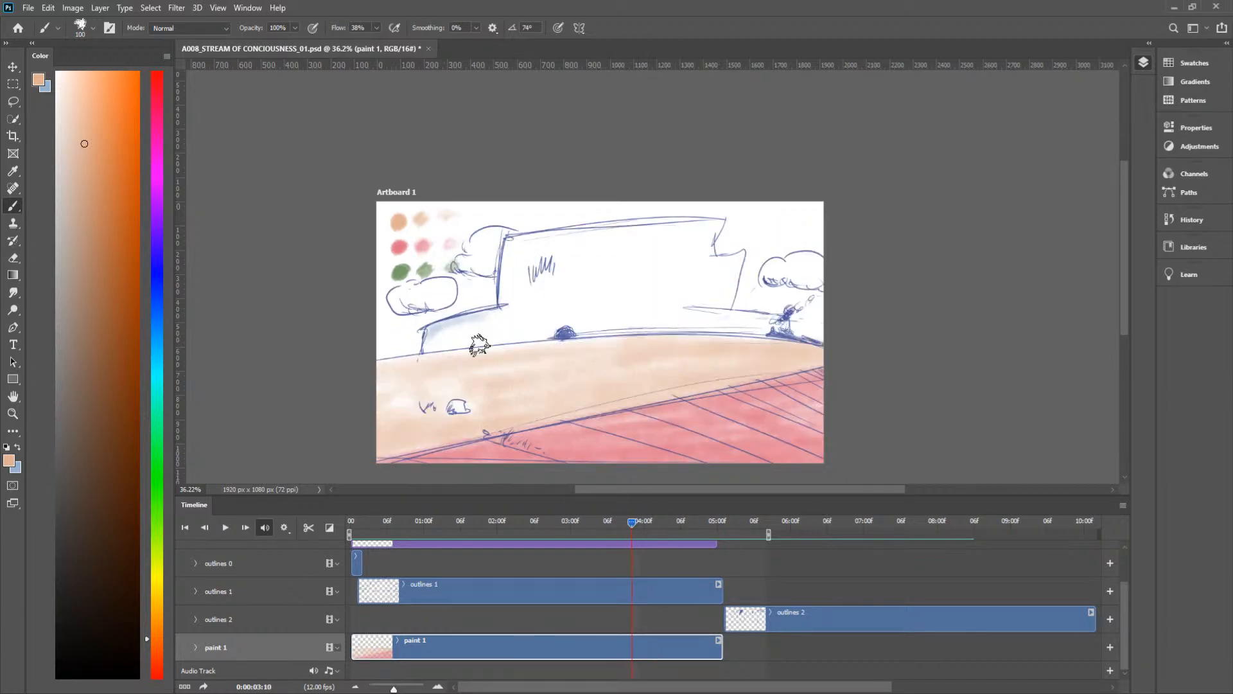
{"action": "mouse_move", "coordinate": [495, 334]}
{"action": "left_mouse_down"}
{"action": "mouse_move", "coordinate": [686, 327]}
{"action": "mouse_move", "coordinate": [566, 338]}
{"action": "mouse_move", "coordinate": [526, 328]}
{"action": "mouse_move", "coordinate": [651, 307]}
{"action": "mouse_move", "coordinate": [666, 288]}
{"action": "mouse_move", "coordinate": [646, 269]}
{"action": "mouse_move", "coordinate": [540, 242]}
{"action": "mouse_move", "coordinate": [617, 227]}
{"action": "mouse_move", "coordinate": [713, 228]}
{"action": "mouse_move", "coordinate": [698, 274]}
{"action": "mouse_move", "coordinate": [718, 226]}
{"action": "mouse_move", "coordinate": [707, 268]}
{"action": "mouse_move", "coordinate": [720, 278]}
{"action": "mouse_move", "coordinate": [740, 255]}
{"action": "mouse_move", "coordinate": [726, 307]}
{"action": "mouse_move", "coordinate": [735, 258]}
{"action": "mouse_move", "coordinate": [720, 271]}
{"action": "mouse_move", "coordinate": [720, 303]}
{"action": "mouse_move", "coordinate": [691, 293]}
{"action": "mouse_move", "coordinate": [709, 273]}
{"action": "mouse_move", "coordinate": [700, 301]}
{"action": "mouse_move", "coordinate": [651, 267]}
{"action": "mouse_move", "coordinate": [703, 237]}
{"action": "mouse_move", "coordinate": [595, 271]}
{"action": "mouse_move", "coordinate": [662, 252]}
{"action": "mouse_move", "coordinate": [517, 251]}
{"action": "mouse_move", "coordinate": [502, 302]}
{"action": "mouse_move", "coordinate": [512, 237]}
{"action": "mouse_move", "coordinate": [633, 231]}
{"action": "left_mouse_up"}
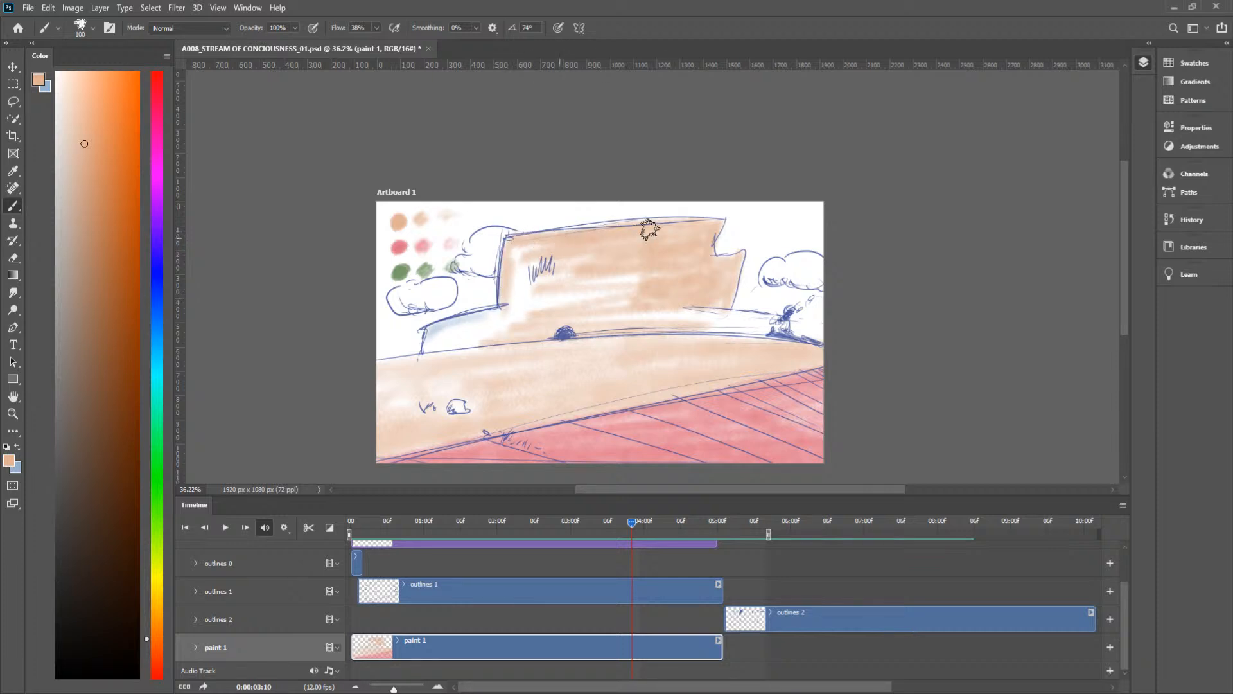
{"action": "mouse_move", "coordinate": [546, 237]}
{"action": "left_mouse_down"}
{"action": "mouse_move", "coordinate": [632, 228]}
{"action": "mouse_move", "coordinate": [547, 233]}
{"action": "mouse_move", "coordinate": [499, 325]}
{"action": "mouse_move", "coordinate": [593, 260]}
{"action": "mouse_move", "coordinate": [656, 284]}
{"action": "mouse_move", "coordinate": [669, 268]}
{"action": "mouse_move", "coordinate": [689, 307]}
{"action": "mouse_move", "coordinate": [577, 319]}
{"action": "mouse_move", "coordinate": [656, 316]}
{"action": "mouse_move", "coordinate": [688, 299]}
{"action": "left_mouse_up"}
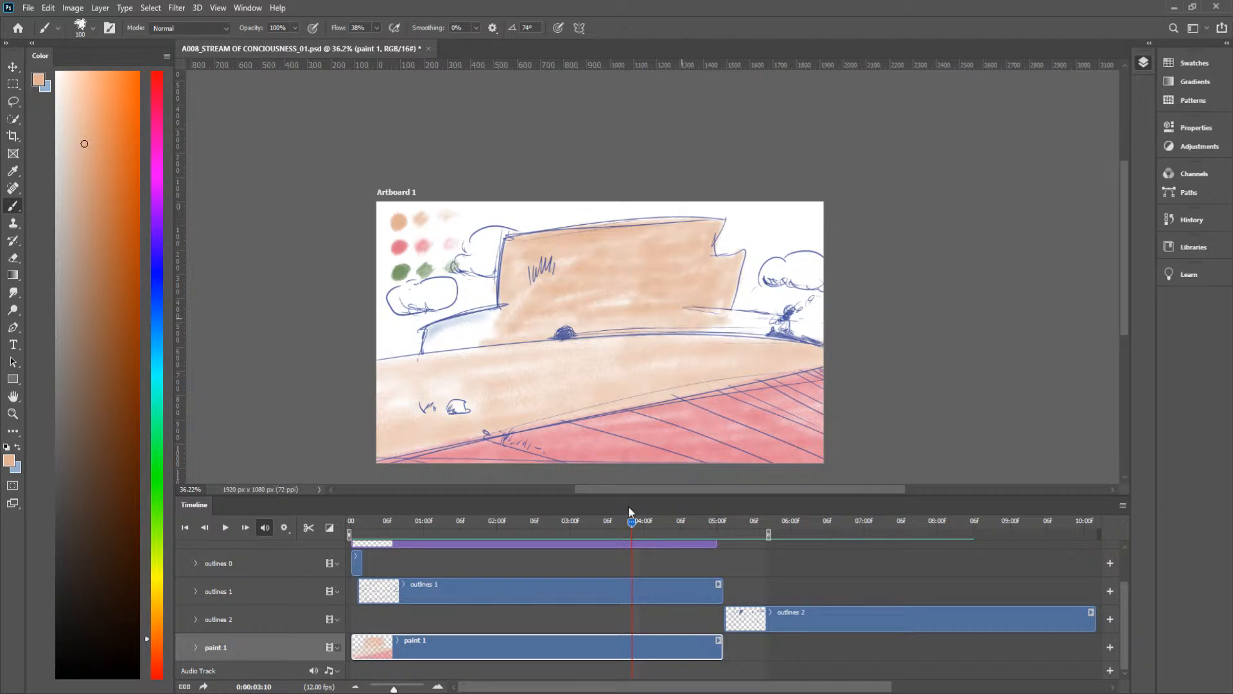
{"action": "mouse_move", "coordinate": [631, 523]}
{"action": "left_mouse_down"}
{"action": "mouse_move", "coordinate": [616, 523]}
{"action": "mouse_move", "coordinate": [633, 521]}
{"action": "left_mouse_up"}
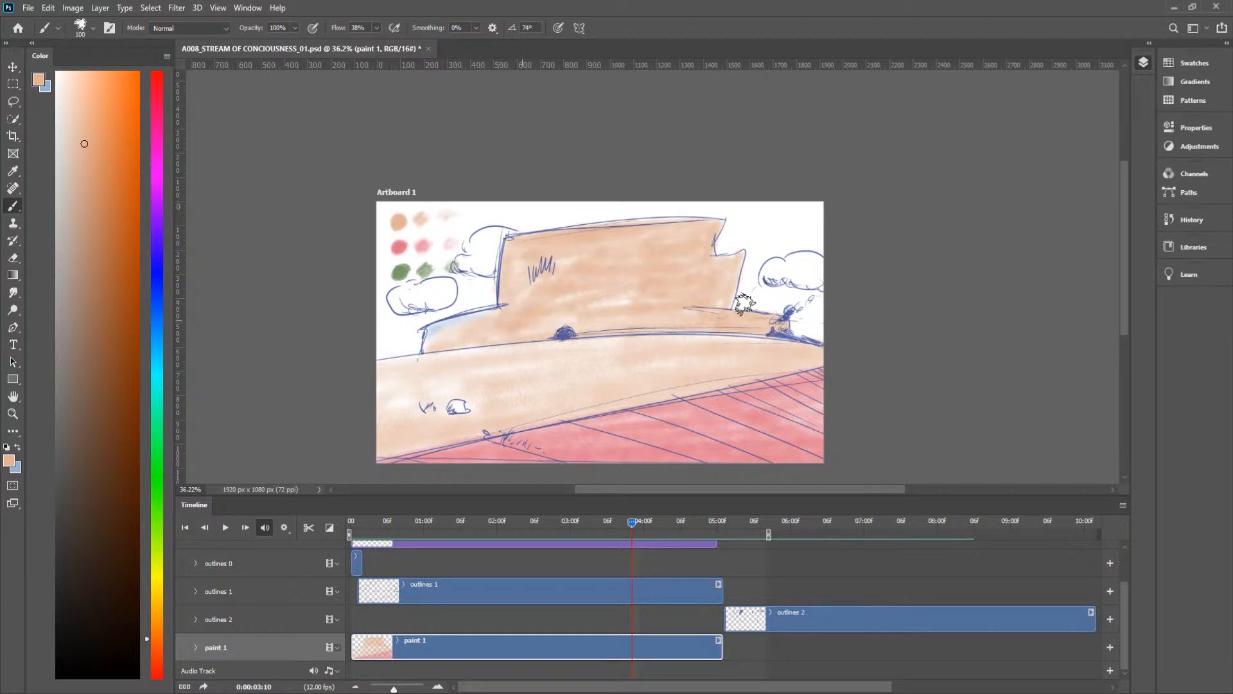
Step: Fill the castle and its low left wall with peach at frame 0:00:03:11
{"action": "mouse_move", "coordinate": [631, 525]}
{"action": "left_mouse_down"}
{"action": "mouse_move", "coordinate": [618, 521]}
{"action": "mouse_move", "coordinate": [638, 520]}
{"action": "left_mouse_up"}
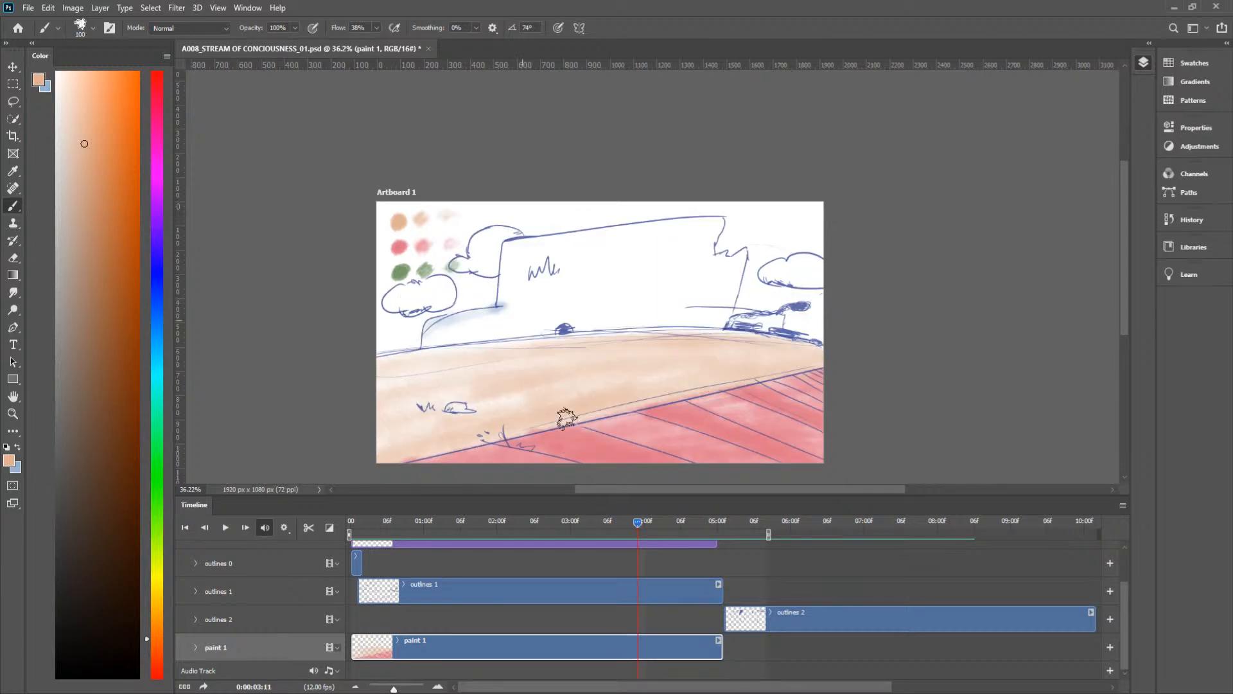
{"action": "mouse_move", "coordinate": [599, 329]}
{"action": "left_mouse_down"}
{"action": "mouse_move", "coordinate": [693, 322]}
{"action": "mouse_move", "coordinate": [521, 324]}
{"action": "mouse_move", "coordinate": [675, 289]}
{"action": "mouse_move", "coordinate": [553, 251]}
{"action": "mouse_move", "coordinate": [716, 221]}
{"action": "mouse_move", "coordinate": [702, 259]}
{"action": "mouse_move", "coordinate": [743, 251]}
{"action": "mouse_move", "coordinate": [720, 335]}
{"action": "mouse_move", "coordinate": [730, 310]}
{"action": "mouse_move", "coordinate": [695, 279]}
{"action": "mouse_move", "coordinate": [719, 291]}
{"action": "mouse_move", "coordinate": [733, 280]}
{"action": "mouse_move", "coordinate": [724, 266]}
{"action": "mouse_move", "coordinate": [697, 321]}
{"action": "mouse_move", "coordinate": [696, 259]}
{"action": "mouse_move", "coordinate": [712, 233]}
{"action": "mouse_move", "coordinate": [657, 282]}
{"action": "mouse_move", "coordinate": [658, 321]}
{"action": "mouse_move", "coordinate": [689, 285]}
{"action": "mouse_move", "coordinate": [685, 268]}
{"action": "mouse_move", "coordinate": [663, 289]}
{"action": "mouse_move", "coordinate": [684, 318]}
{"action": "mouse_move", "coordinate": [652, 289]}
{"action": "mouse_move", "coordinate": [683, 250]}
{"action": "mouse_move", "coordinate": [643, 270]}
{"action": "left_mouse_up"}
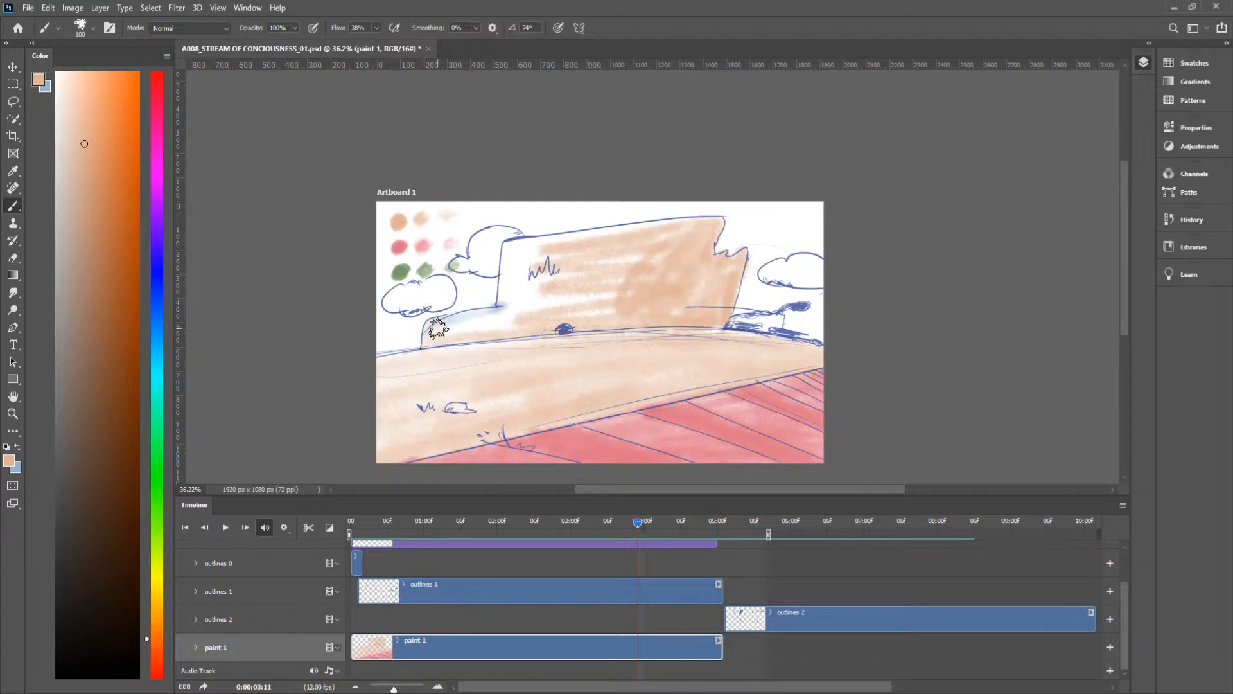
{"action": "mouse_move", "coordinate": [479, 315]}
{"action": "left_mouse_down"}
{"action": "mouse_move", "coordinate": [445, 327]}
{"action": "mouse_move", "coordinate": [451, 339]}
{"action": "mouse_move", "coordinate": [516, 322]}
{"action": "mouse_move", "coordinate": [496, 329]}
{"action": "mouse_move", "coordinate": [515, 322]}
{"action": "mouse_move", "coordinate": [522, 266]}
{"action": "mouse_move", "coordinate": [503, 291]}
{"action": "mouse_move", "coordinate": [505, 260]}
{"action": "mouse_move", "coordinate": [502, 280]}
{"action": "mouse_move", "coordinate": [525, 243]}
{"action": "mouse_move", "coordinate": [575, 252]}
{"action": "mouse_move", "coordinate": [526, 244]}
{"action": "mouse_move", "coordinate": [620, 230]}
{"action": "mouse_move", "coordinate": [519, 247]}
{"action": "mouse_move", "coordinate": [710, 226]}
{"action": "mouse_move", "coordinate": [612, 228]}
{"action": "mouse_move", "coordinate": [647, 226]}
{"action": "mouse_move", "coordinate": [618, 246]}
{"action": "mouse_move", "coordinate": [668, 254]}
{"action": "mouse_move", "coordinate": [510, 276]}
{"action": "mouse_move", "coordinate": [546, 267]}
{"action": "mouse_move", "coordinate": [567, 237]}
{"action": "mouse_move", "coordinate": [538, 251]}
{"action": "mouse_move", "coordinate": [527, 286]}
{"action": "mouse_move", "coordinate": [567, 297]}
{"action": "mouse_move", "coordinate": [572, 312]}
{"action": "mouse_move", "coordinate": [627, 264]}
{"action": "mouse_move", "coordinate": [629, 290]}
{"action": "mouse_move", "coordinate": [578, 320]}
{"action": "mouse_move", "coordinate": [627, 276]}
{"action": "mouse_move", "coordinate": [560, 308]}
{"action": "mouse_move", "coordinate": [740, 272]}
{"action": "left_mouse_up"}
{"action": "mouse_move", "coordinate": [694, 332]}
{"action": "left_mouse_down"}
{"action": "mouse_move", "coordinate": [478, 344]}
{"action": "mouse_move", "coordinate": [669, 329]}
{"action": "mouse_move", "coordinate": [435, 371]}
{"action": "mouse_move", "coordinate": [618, 352]}
{"action": "mouse_move", "coordinate": [451, 361]}
{"action": "left_mouse_up"}
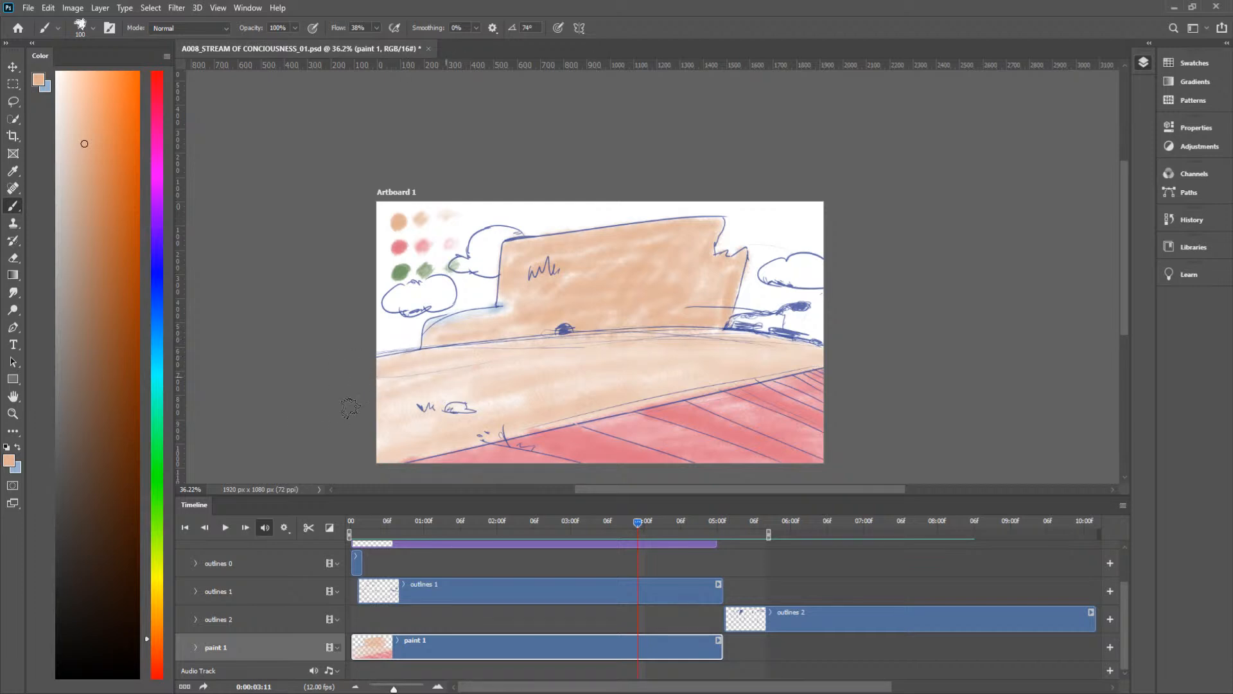
Step: Fill the castle and the low left wall with peach at frame 0:00:04:00, undoing a stray stroke
{"action": "left_click_drag", "start_coordinate": [640, 525], "coordinate": [644, 521]}
{"action": "mouse_move", "coordinate": [428, 349]}
{"action": "left_mouse_down"}
{"action": "mouse_move", "coordinate": [463, 327]}
{"action": "mouse_move", "coordinate": [454, 338]}
{"action": "mouse_move", "coordinate": [500, 334]}
{"action": "mouse_move", "coordinate": [437, 344]}
{"action": "mouse_move", "coordinate": [610, 329]}
{"action": "mouse_move", "coordinate": [464, 330]}
{"action": "mouse_move", "coordinate": [507, 311]}
{"action": "mouse_move", "coordinate": [502, 294]}
{"action": "mouse_move", "coordinate": [536, 290]}
{"action": "mouse_move", "coordinate": [515, 297]}
{"action": "mouse_move", "coordinate": [518, 259]}
{"action": "mouse_move", "coordinate": [493, 201]}
{"action": "mouse_move", "coordinate": [495, 289]}
{"action": "mouse_move", "coordinate": [503, 278]}
{"action": "mouse_move", "coordinate": [493, 289]}
{"action": "mouse_move", "coordinate": [514, 255]}
{"action": "left_mouse_up"}
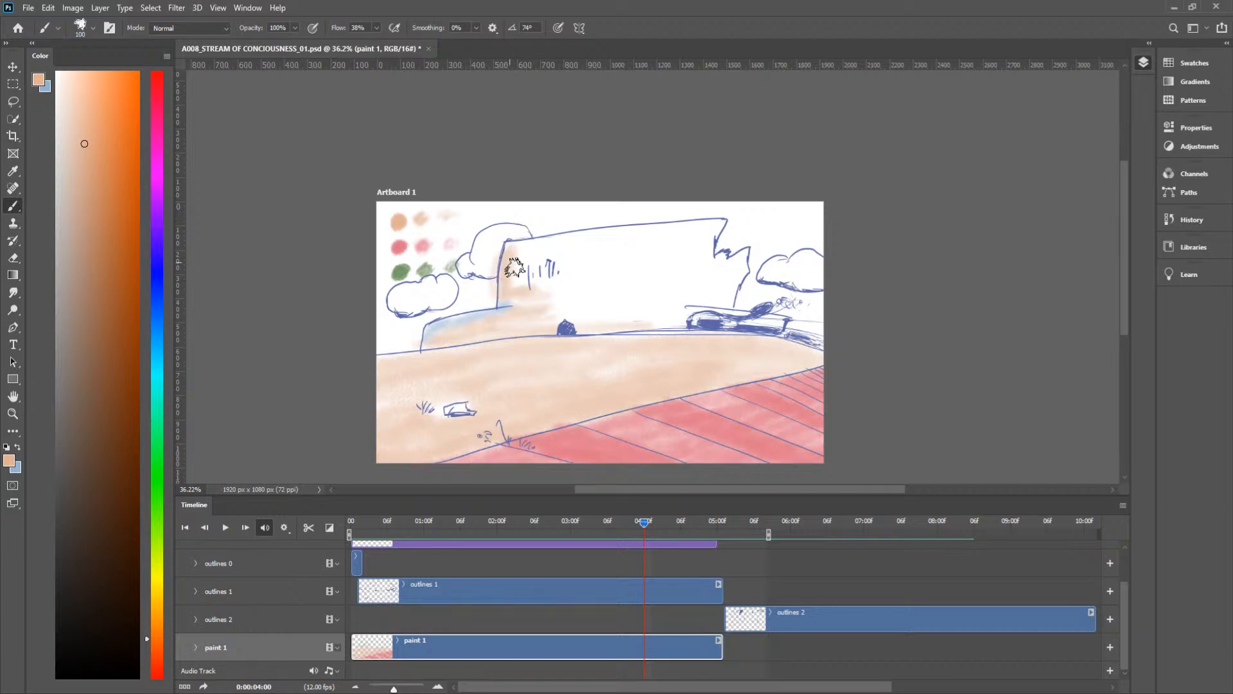
{"action": "key", "text": "ctrl+z"}
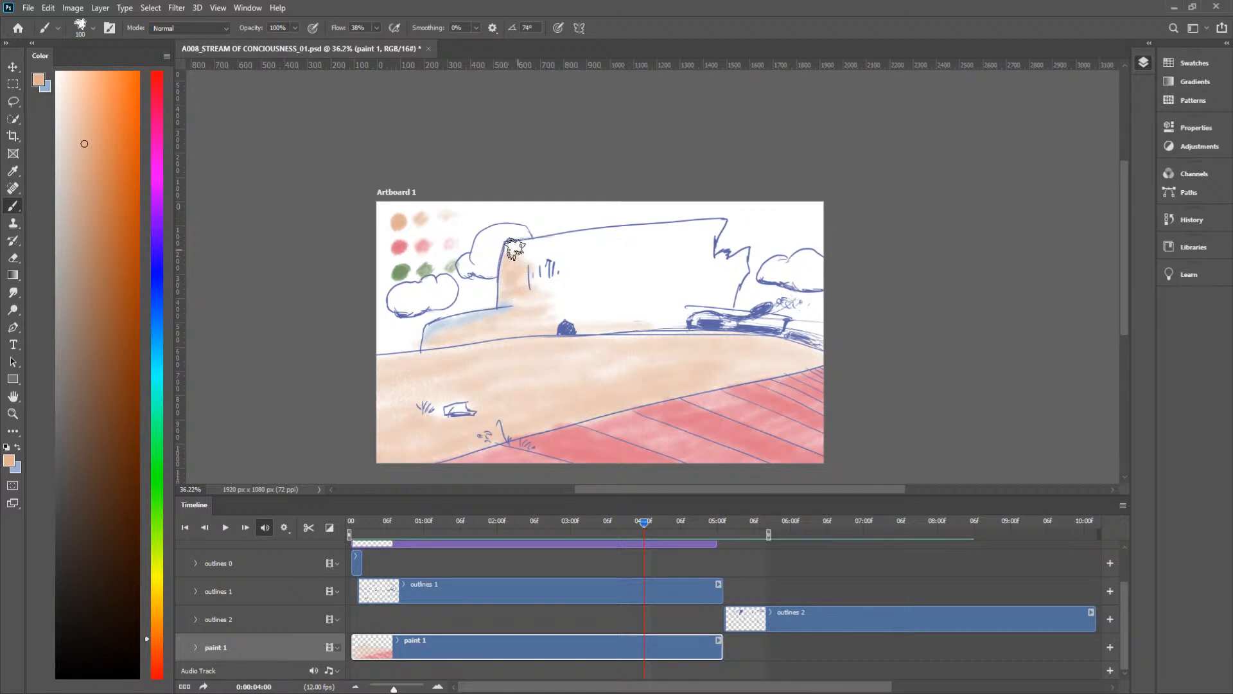
{"action": "left_click_drag", "start_coordinate": [636, 239], "coordinate": [493, 252]}
{"action": "mouse_move", "coordinate": [645, 228]}
{"action": "left_mouse_down"}
{"action": "mouse_move", "coordinate": [686, 228]}
{"action": "mouse_move", "coordinate": [704, 256]}
{"action": "mouse_move", "coordinate": [740, 265]}
{"action": "left_mouse_up"}
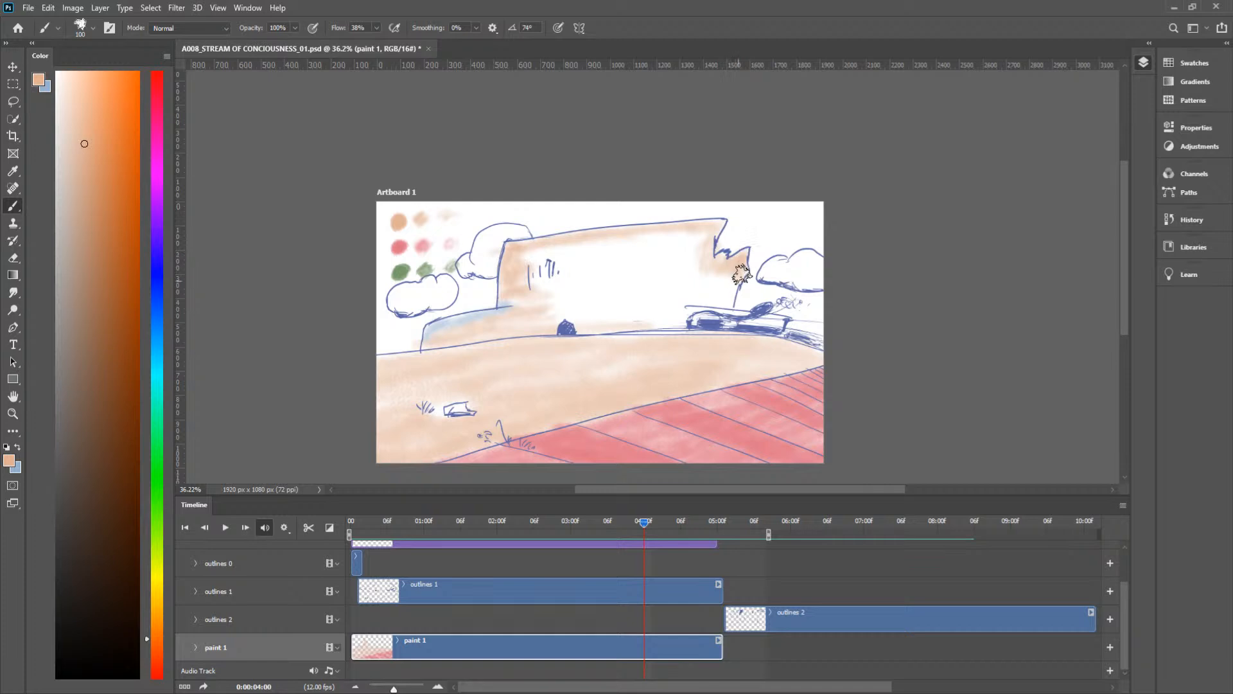
{"action": "mouse_move", "coordinate": [731, 302]}
{"action": "left_mouse_down"}
{"action": "mouse_move", "coordinate": [699, 320]}
{"action": "mouse_move", "coordinate": [728, 303]}
{"action": "mouse_move", "coordinate": [652, 304]}
{"action": "mouse_move", "coordinate": [609, 320]}
{"action": "mouse_move", "coordinate": [619, 326]}
{"action": "mouse_move", "coordinate": [594, 324]}
{"action": "mouse_move", "coordinate": [680, 300]}
{"action": "mouse_move", "coordinate": [716, 270]}
{"action": "mouse_move", "coordinate": [604, 265]}
{"action": "mouse_move", "coordinate": [578, 251]}
{"action": "mouse_move", "coordinate": [522, 259]}
{"action": "mouse_move", "coordinate": [701, 231]}
{"action": "mouse_move", "coordinate": [639, 243]}
{"action": "mouse_move", "coordinate": [670, 258]}
{"action": "mouse_move", "coordinate": [668, 274]}
{"action": "mouse_move", "coordinate": [647, 262]}
{"action": "mouse_move", "coordinate": [674, 245]}
{"action": "mouse_move", "coordinate": [526, 286]}
{"action": "mouse_move", "coordinate": [562, 255]}
{"action": "left_mouse_up"}
{"action": "mouse_move", "coordinate": [647, 231]}
{"action": "left_mouse_down"}
{"action": "mouse_move", "coordinate": [591, 258]}
{"action": "mouse_move", "coordinate": [572, 318]}
{"action": "mouse_move", "coordinate": [552, 328]}
{"action": "left_mouse_up"}
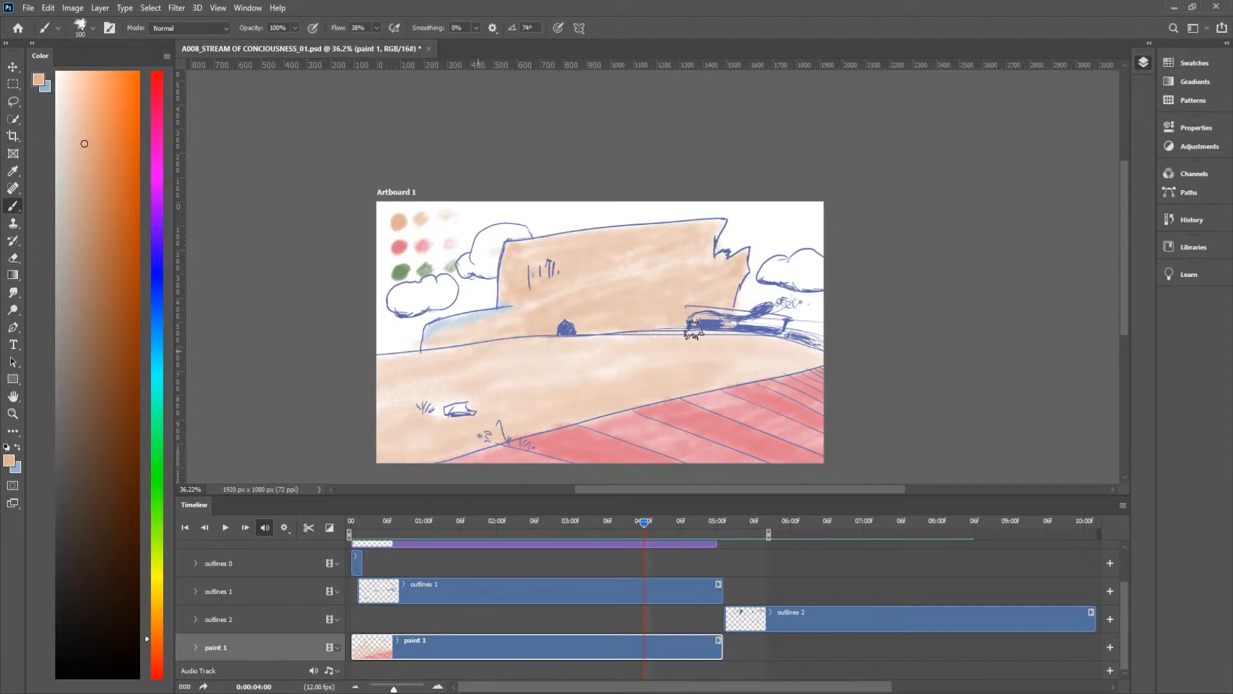
Step: Fill the castle front between the blue shaded areas with peach at frame 0:00:04:07, leaving the smoke puff unpainted
{"action": "left_click_drag", "start_coordinate": [652, 526], "coordinate": [686, 531]}
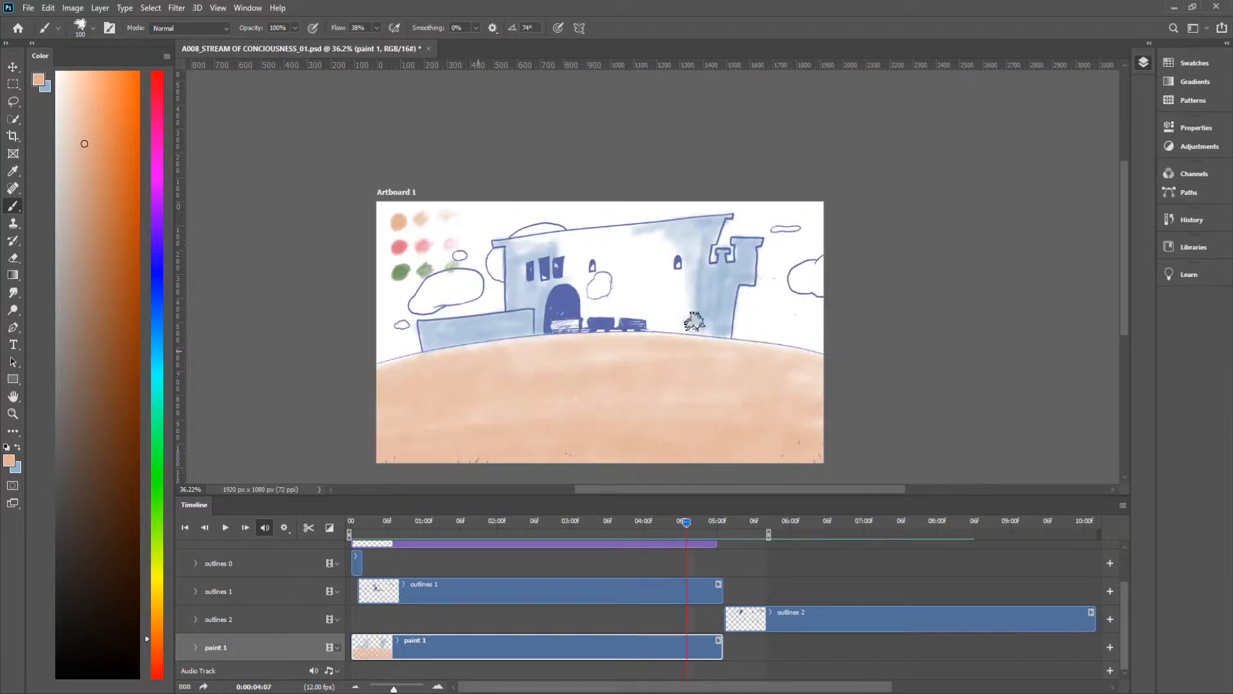
{"action": "left_click_drag", "start_coordinate": [685, 328], "coordinate": [617, 321]}
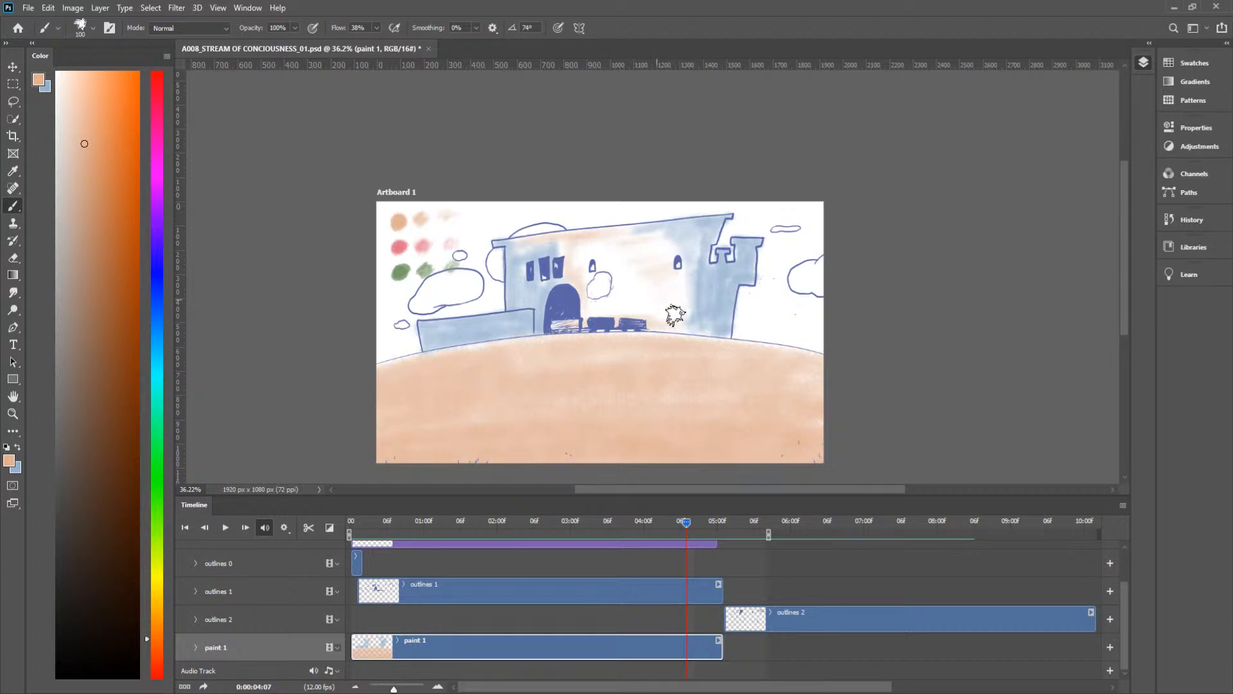
{"action": "mouse_move", "coordinate": [678, 288]}
{"action": "left_mouse_down"}
{"action": "mouse_move", "coordinate": [677, 252]}
{"action": "mouse_move", "coordinate": [637, 271]}
{"action": "mouse_move", "coordinate": [644, 314]}
{"action": "mouse_move", "coordinate": [674, 308]}
{"action": "mouse_move", "coordinate": [670, 290]}
{"action": "mouse_move", "coordinate": [620, 295]}
{"action": "mouse_move", "coordinate": [631, 282]}
{"action": "mouse_move", "coordinate": [614, 292]}
{"action": "mouse_move", "coordinate": [617, 268]}
{"action": "mouse_move", "coordinate": [602, 260]}
{"action": "mouse_move", "coordinate": [581, 277]}
{"action": "mouse_move", "coordinate": [620, 267]}
{"action": "mouse_move", "coordinate": [602, 247]}
{"action": "mouse_move", "coordinate": [570, 251]}
{"action": "left_mouse_up"}
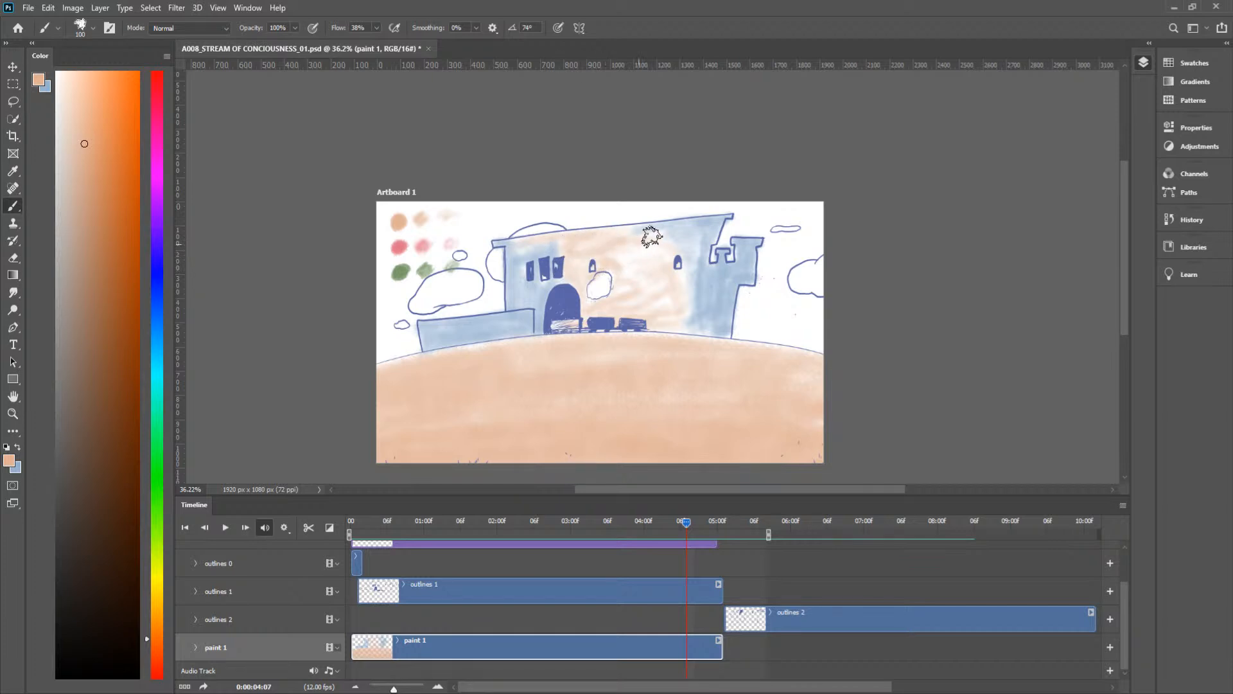
{"action": "mouse_move", "coordinate": [660, 252]}
{"action": "left_mouse_down"}
{"action": "mouse_move", "coordinate": [623, 258]}
{"action": "mouse_move", "coordinate": [635, 251]}
{"action": "mouse_move", "coordinate": [619, 297]}
{"action": "mouse_move", "coordinate": [659, 275]}
{"action": "mouse_move", "coordinate": [635, 282]}
{"action": "mouse_move", "coordinate": [653, 255]}
{"action": "left_mouse_up"}
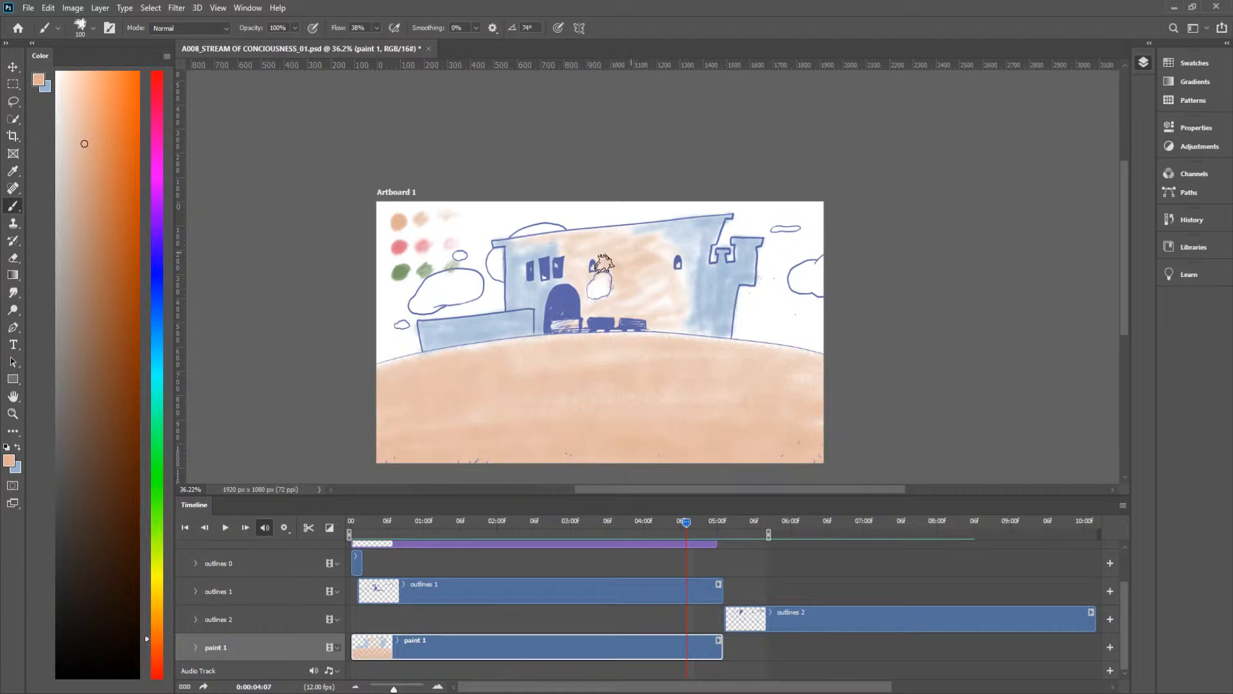
{"action": "mouse_move", "coordinate": [645, 331]}
{"action": "left_mouse_down"}
{"action": "mouse_move", "coordinate": [681, 333]}
{"action": "mouse_move", "coordinate": [658, 299]}
{"action": "mouse_move", "coordinate": [685, 282]}
{"action": "mouse_move", "coordinate": [653, 303]}
{"action": "left_mouse_up"}
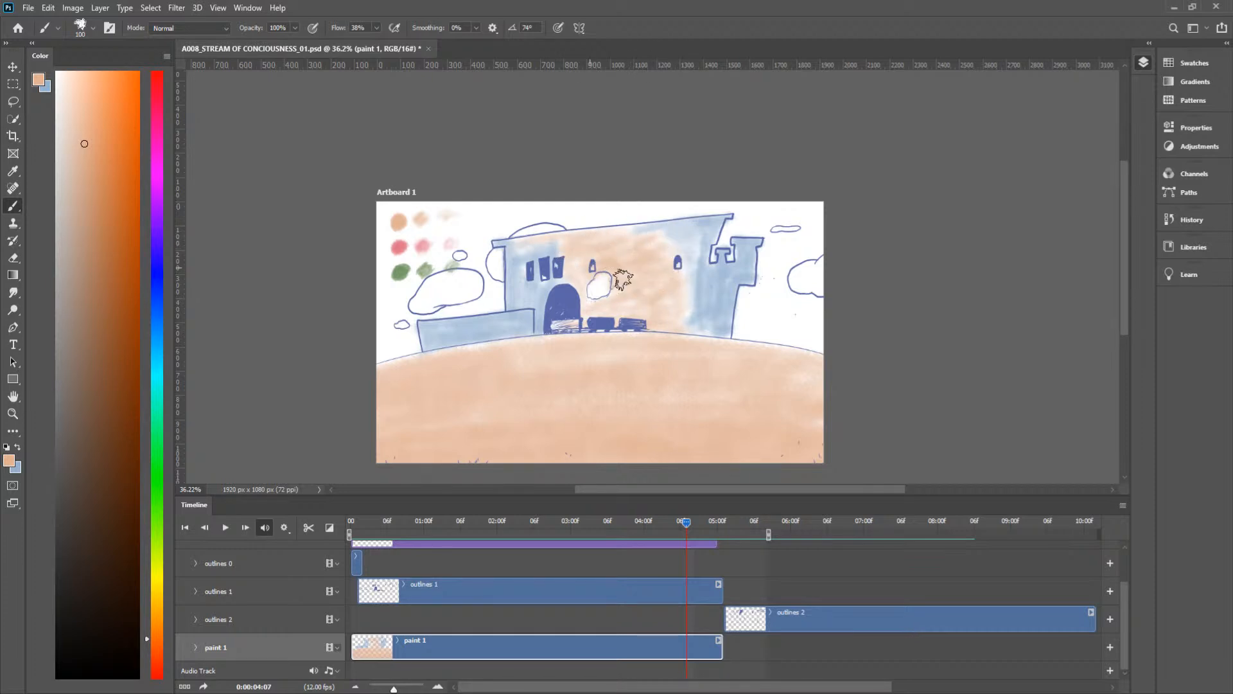
Step: Erase the paint spilled inside the smoke puff in front of the castle at frame 0:00:04:07
{"action": "key", "text": "e"}
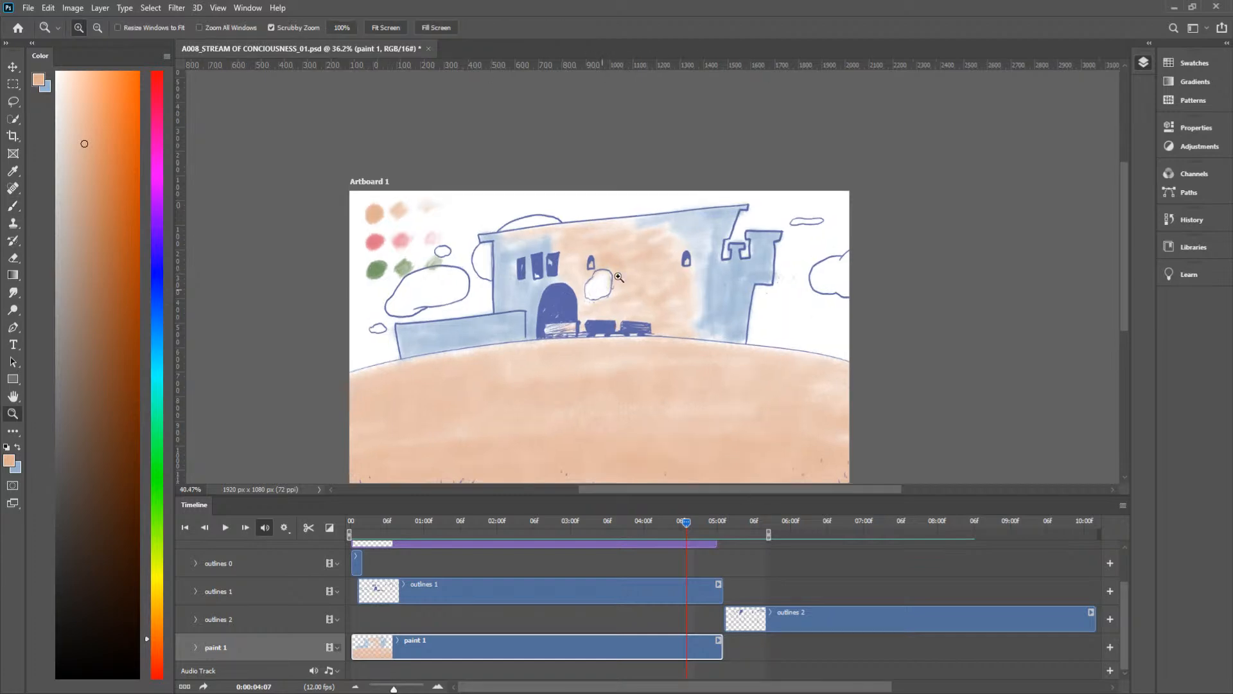
{"action": "scroll", "coordinate": [615, 267], "scroll_direction": "up", "scroll_amount": 3}
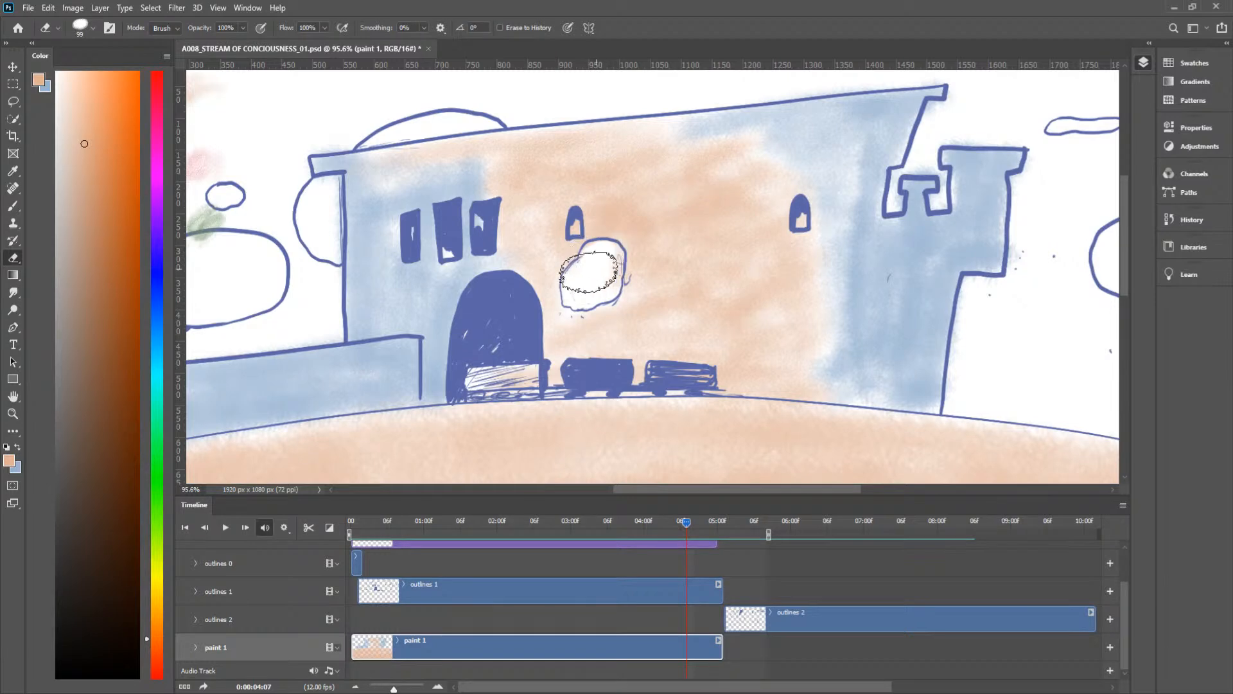
{"action": "key", "text": "z"}
{"action": "scroll", "coordinate": [660, 314], "scroll_direction": "down", "scroll_amount": 3}
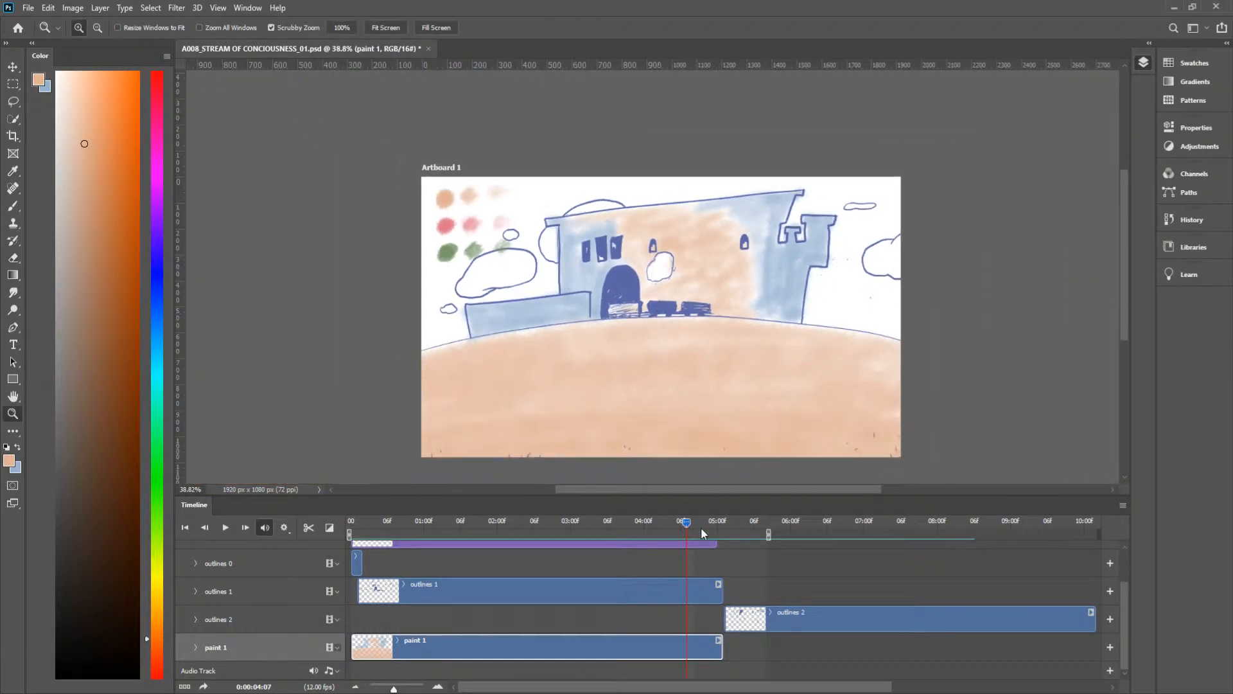
Step: Brush a vertical peach stroke down the castle wall beside the windows to the doorway at frame 0:00:04:05
{"action": "left_click", "coordinate": [699, 521]}
{"action": "mouse_move", "coordinate": [700, 521]}
{"action": "left_mouse_down"}
{"action": "mouse_move", "coordinate": [819, 548]}
{"action": "mouse_move", "coordinate": [624, 547]}
{"action": "mouse_move", "coordinate": [476, 577]}
{"action": "mouse_move", "coordinate": [687, 561]}
{"action": "left_mouse_up"}
{"action": "key", "text": "b"}
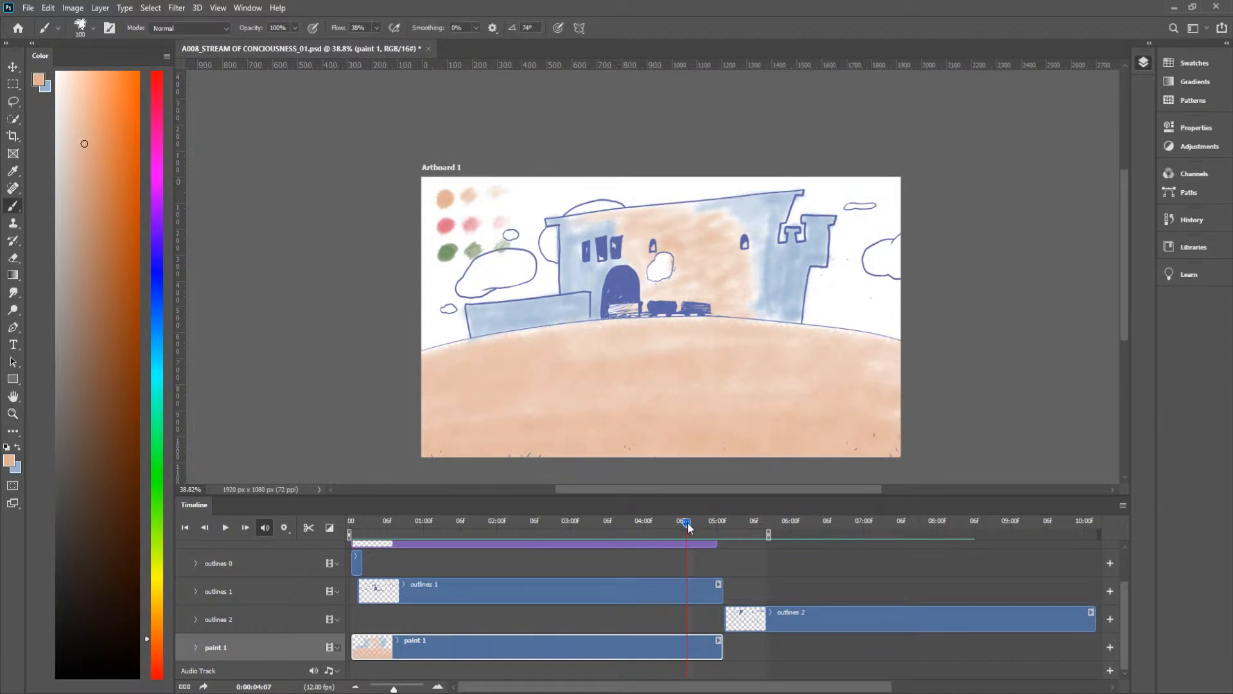
{"action": "left_click_drag", "start_coordinate": [688, 528], "coordinate": [675, 528]}
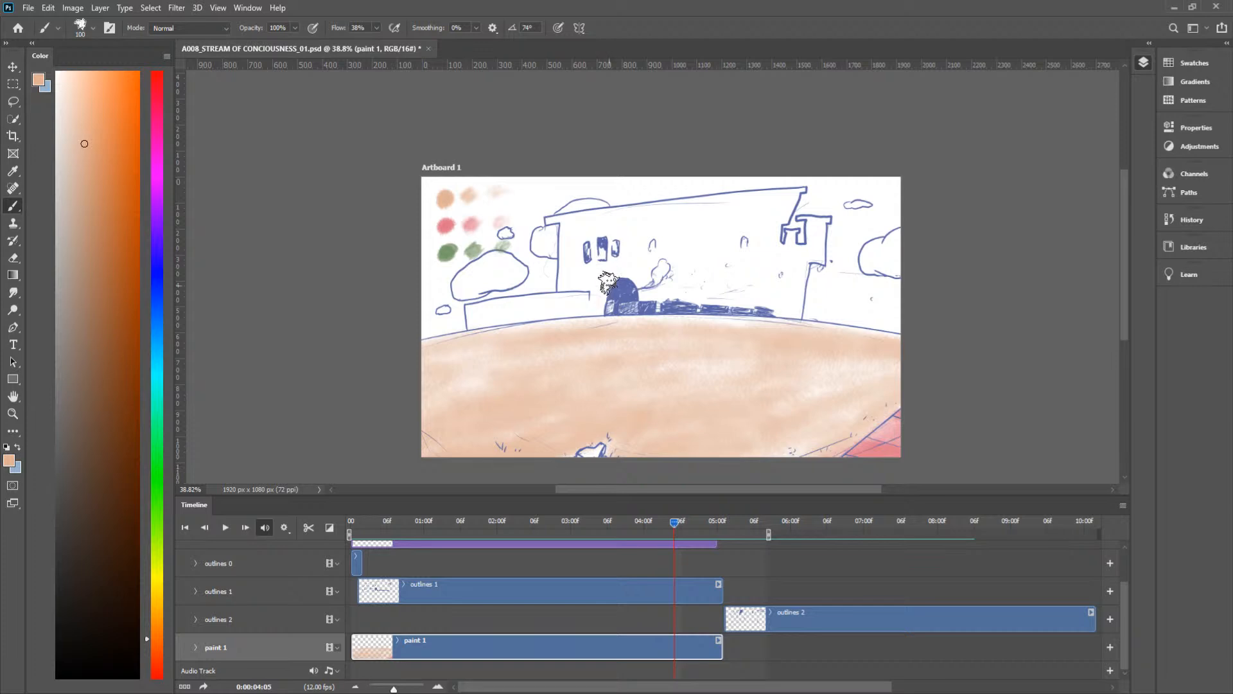
{"action": "left_click_drag", "start_coordinate": [604, 222], "coordinate": [604, 239]}
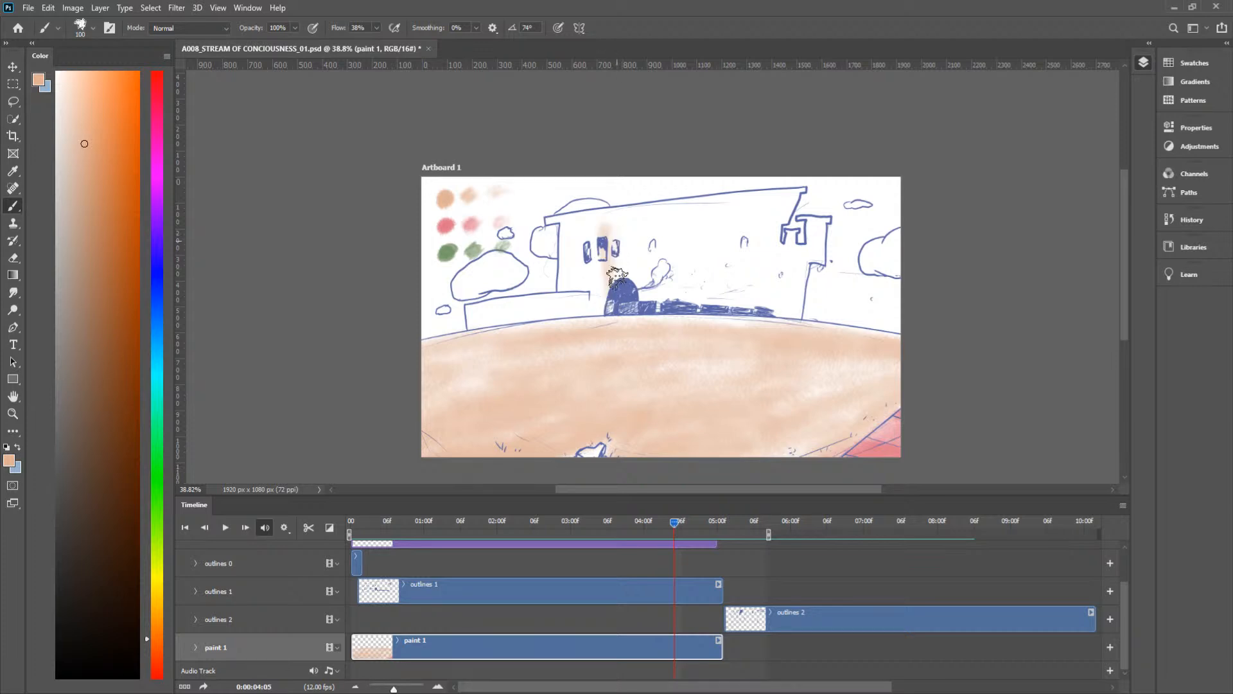
Step: Fill the middle of the castle front with peach at frame 0:00:04:06, leaving the smoke puff unpainted
{"action": "left_click_drag", "start_coordinate": [674, 522], "coordinate": [684, 528]}
{"action": "mouse_move", "coordinate": [710, 206]}
{"action": "left_mouse_down"}
{"action": "mouse_move", "coordinate": [743, 233]}
{"action": "mouse_move", "coordinate": [776, 303]}
{"action": "left_mouse_up"}
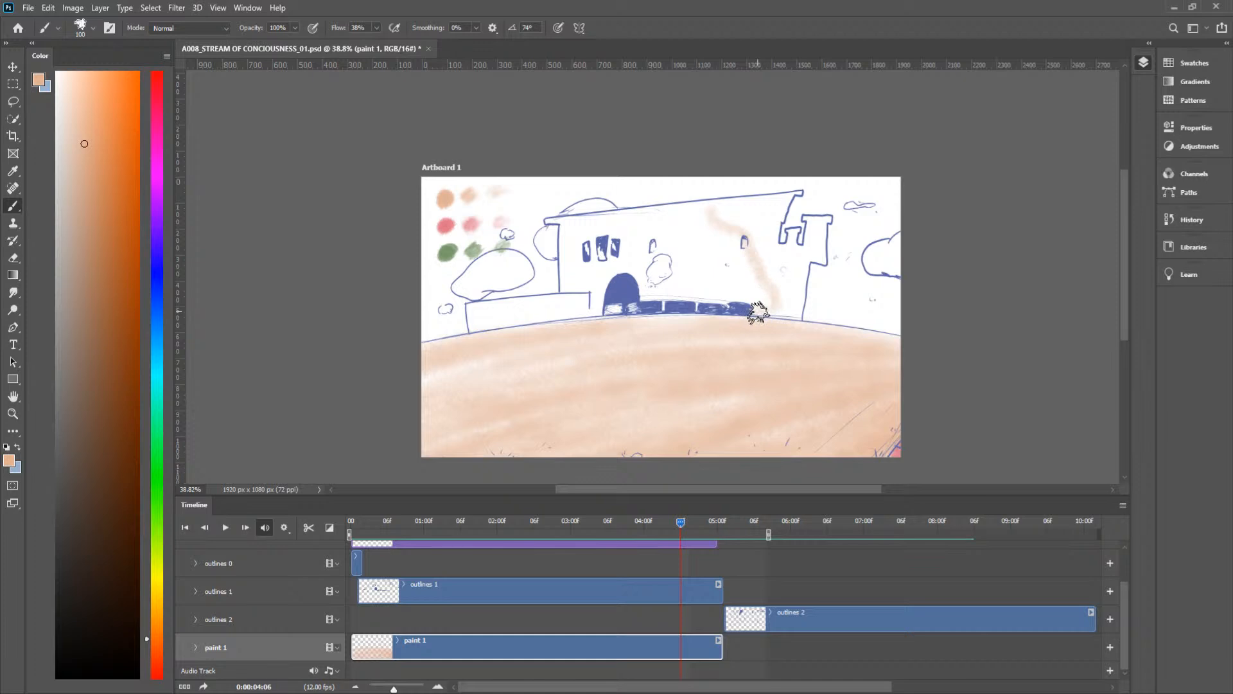
{"action": "mouse_move", "coordinate": [681, 526]}
{"action": "left_mouse_down"}
{"action": "mouse_move", "coordinate": [691, 527]}
{"action": "mouse_move", "coordinate": [683, 522]}
{"action": "left_mouse_up"}
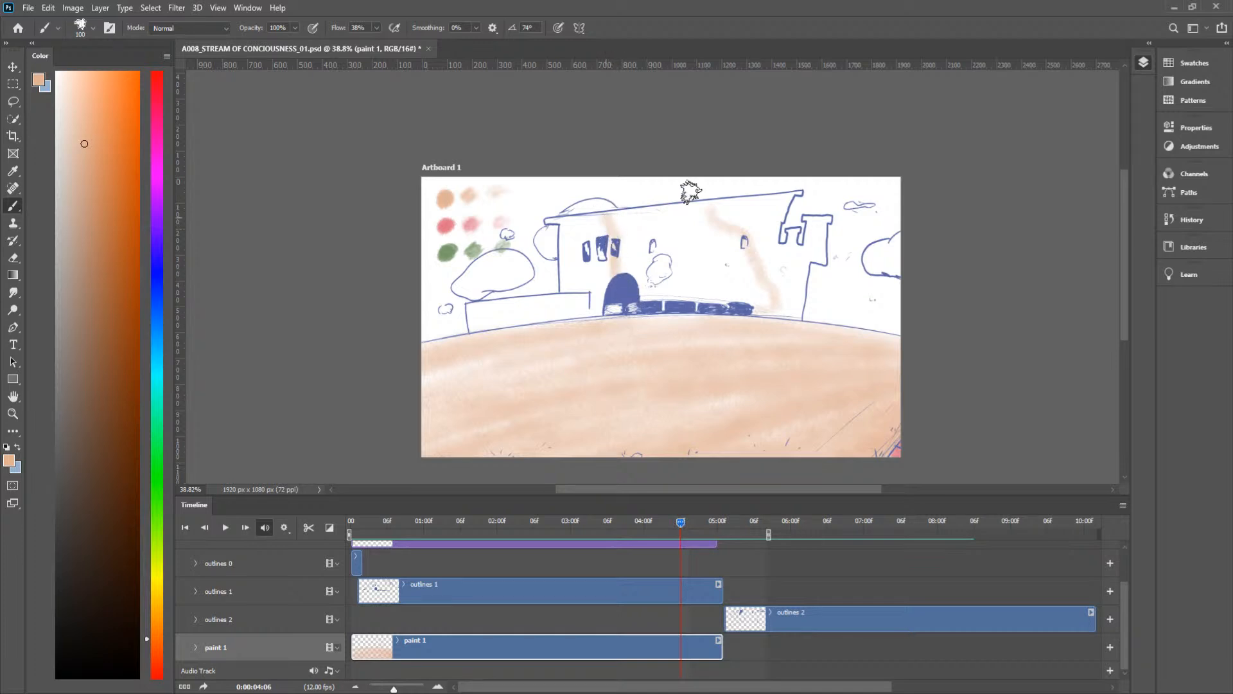
{"action": "mouse_move", "coordinate": [617, 217]}
{"action": "left_mouse_down"}
{"action": "mouse_move", "coordinate": [774, 199]}
{"action": "mouse_move", "coordinate": [620, 227]}
{"action": "mouse_move", "coordinate": [614, 237]}
{"action": "mouse_move", "coordinate": [667, 239]}
{"action": "mouse_move", "coordinate": [643, 259]}
{"action": "left_mouse_up"}
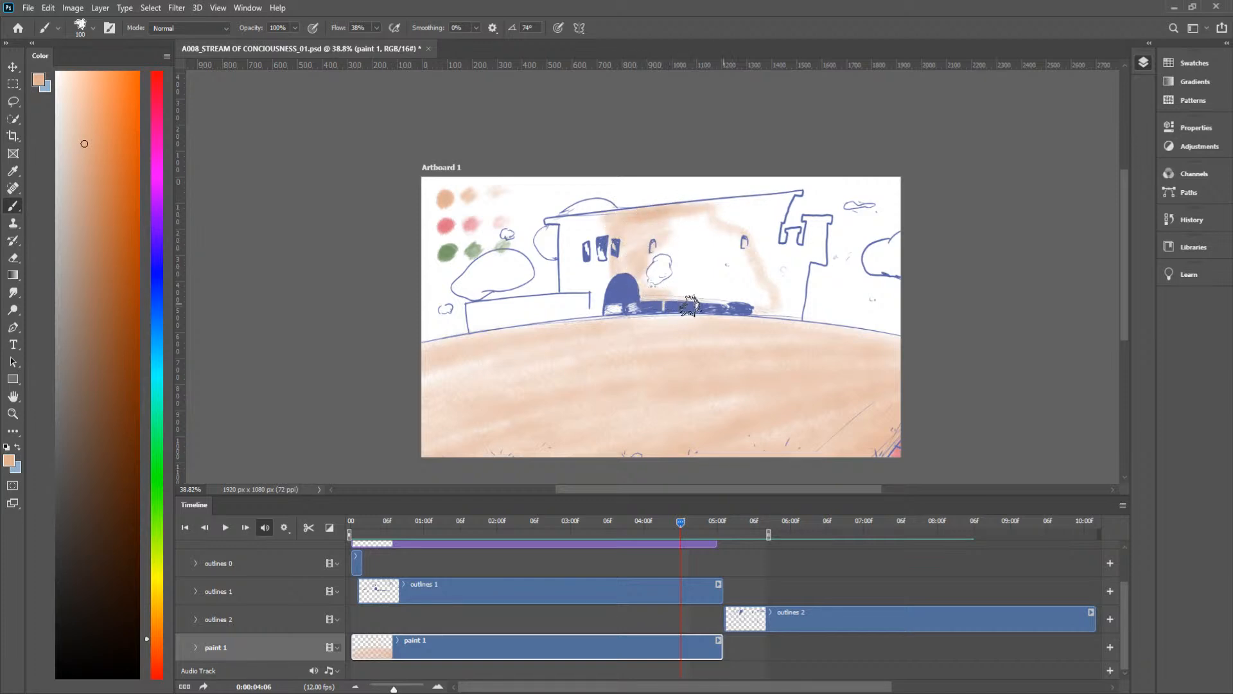
{"action": "mouse_move", "coordinate": [757, 315]}
{"action": "left_mouse_down"}
{"action": "mouse_move", "coordinate": [742, 259]}
{"action": "mouse_move", "coordinate": [677, 228]}
{"action": "left_mouse_up"}
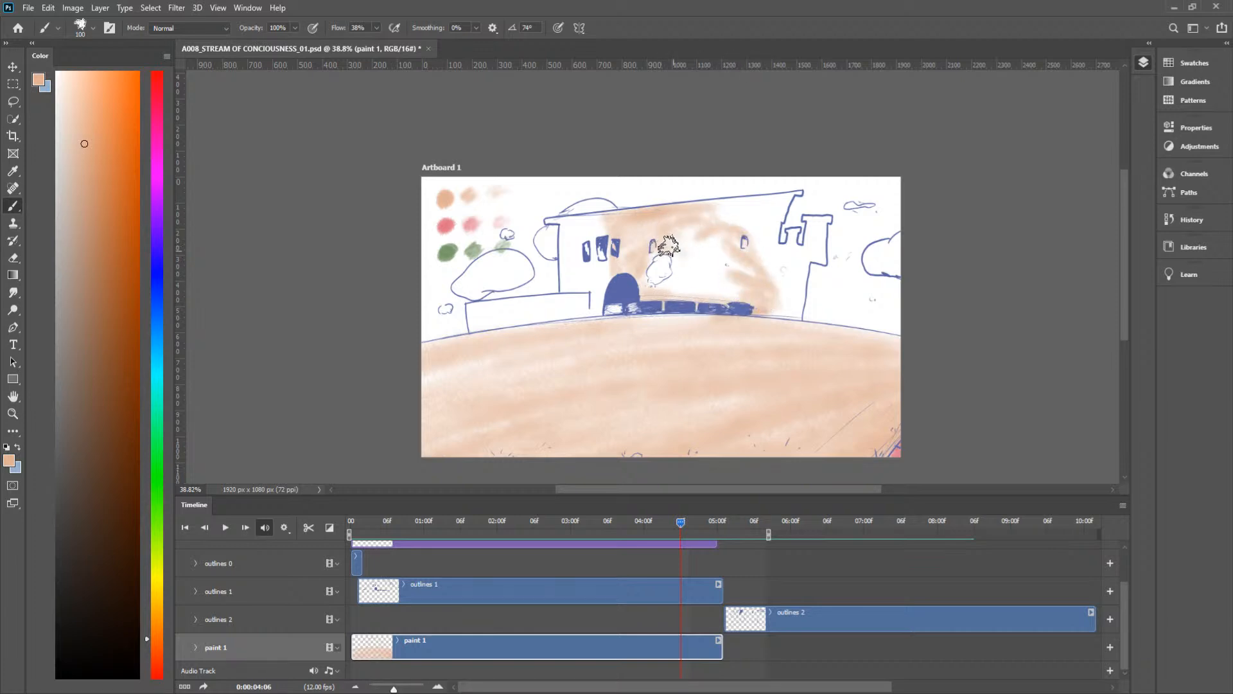
{"action": "mouse_move", "coordinate": [677, 289]}
{"action": "left_mouse_down"}
{"action": "mouse_move", "coordinate": [722, 291]}
{"action": "mouse_move", "coordinate": [741, 267]}
{"action": "mouse_move", "coordinate": [679, 248]}
{"action": "mouse_move", "coordinate": [708, 223]}
{"action": "mouse_move", "coordinate": [724, 252]}
{"action": "mouse_move", "coordinate": [713, 284]}
{"action": "mouse_move", "coordinate": [754, 276]}
{"action": "mouse_move", "coordinate": [762, 315]}
{"action": "mouse_move", "coordinate": [768, 298]}
{"action": "mouse_move", "coordinate": [731, 233]}
{"action": "left_mouse_up"}
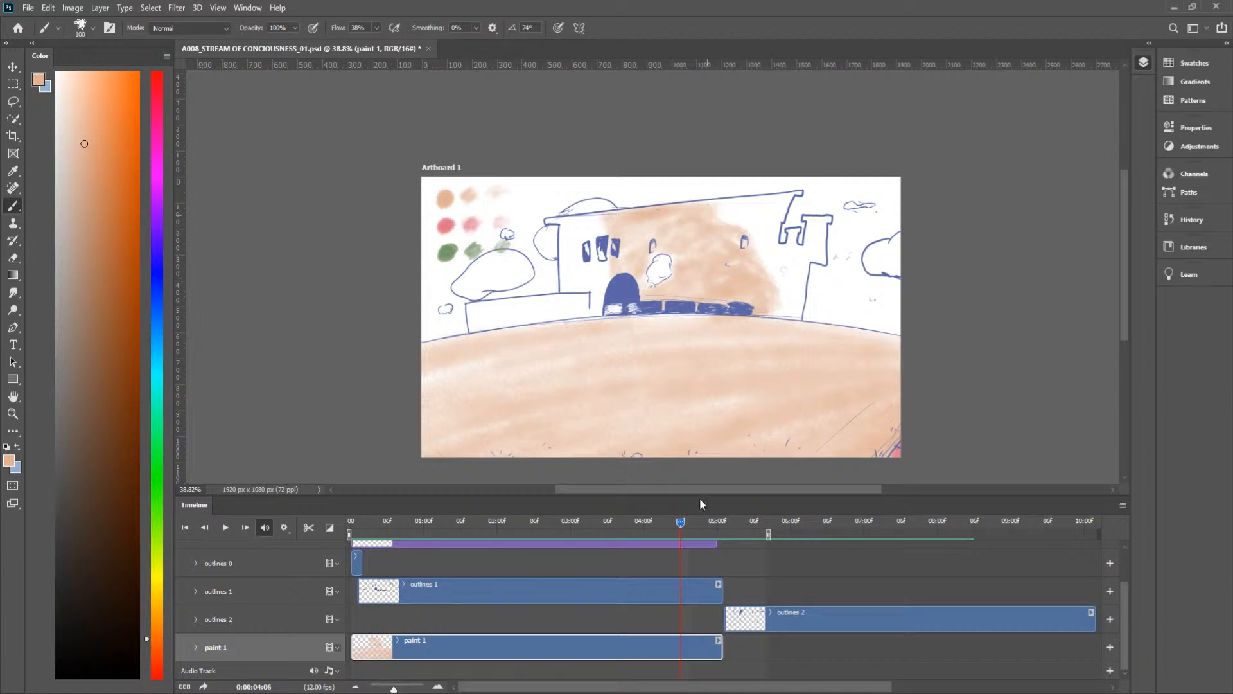
Step: Fill the castle front with peach at frame 0:00:04:03 and shade its right end and tower blue
{"action": "mouse_move", "coordinate": [680, 520]}
{"action": "left_mouse_down"}
{"action": "mouse_move", "coordinate": [650, 526]}
{"action": "mouse_move", "coordinate": [663, 527]}
{"action": "left_mouse_up"}
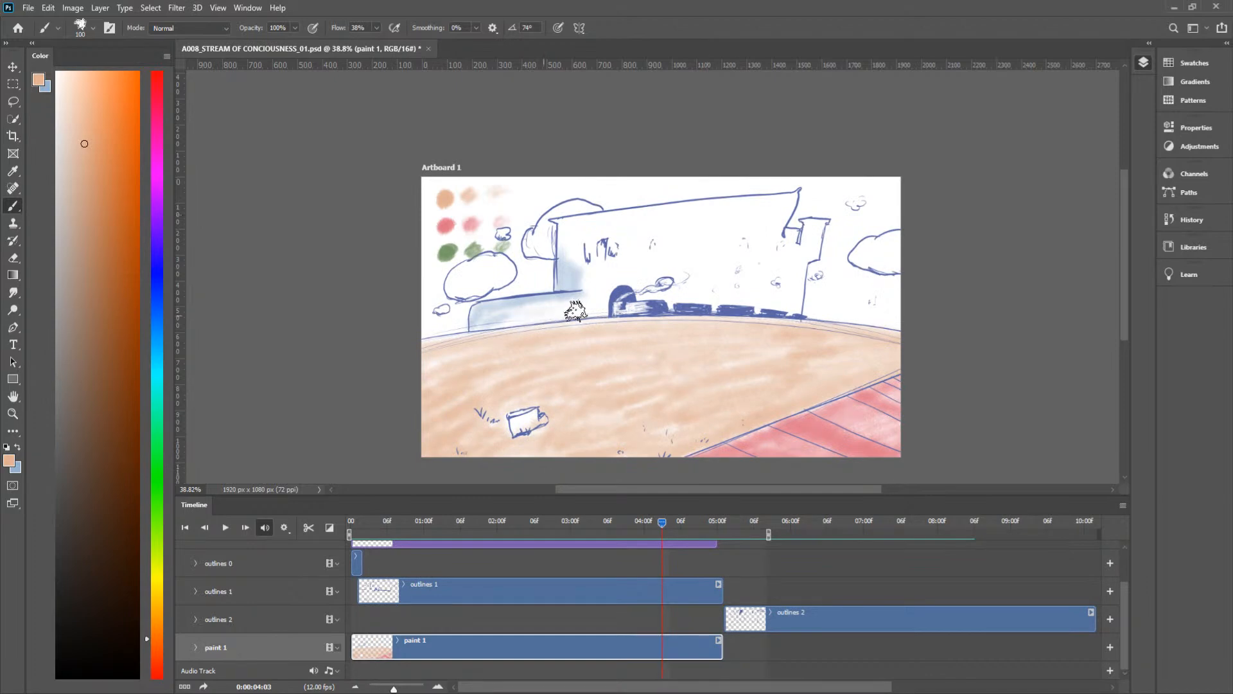
{"action": "mouse_move", "coordinate": [608, 309]}
{"action": "left_mouse_down"}
{"action": "mouse_move", "coordinate": [606, 281]}
{"action": "mouse_move", "coordinate": [596, 287]}
{"action": "mouse_move", "coordinate": [623, 264]}
{"action": "mouse_move", "coordinate": [648, 267]}
{"action": "mouse_move", "coordinate": [623, 288]}
{"action": "mouse_move", "coordinate": [661, 295]}
{"action": "mouse_move", "coordinate": [635, 304]}
{"action": "mouse_move", "coordinate": [715, 298]}
{"action": "mouse_move", "coordinate": [642, 312]}
{"action": "mouse_move", "coordinate": [728, 316]}
{"action": "mouse_move", "coordinate": [792, 290]}
{"action": "mouse_move", "coordinate": [801, 269]}
{"action": "mouse_move", "coordinate": [798, 298]}
{"action": "mouse_move", "coordinate": [775, 286]}
{"action": "mouse_move", "coordinate": [767, 256]}
{"action": "mouse_move", "coordinate": [728, 299]}
{"action": "mouse_move", "coordinate": [722, 243]}
{"action": "mouse_move", "coordinate": [700, 242]}
{"action": "mouse_move", "coordinate": [665, 294]}
{"action": "mouse_move", "coordinate": [716, 251]}
{"action": "mouse_move", "coordinate": [698, 303]}
{"action": "left_mouse_up"}
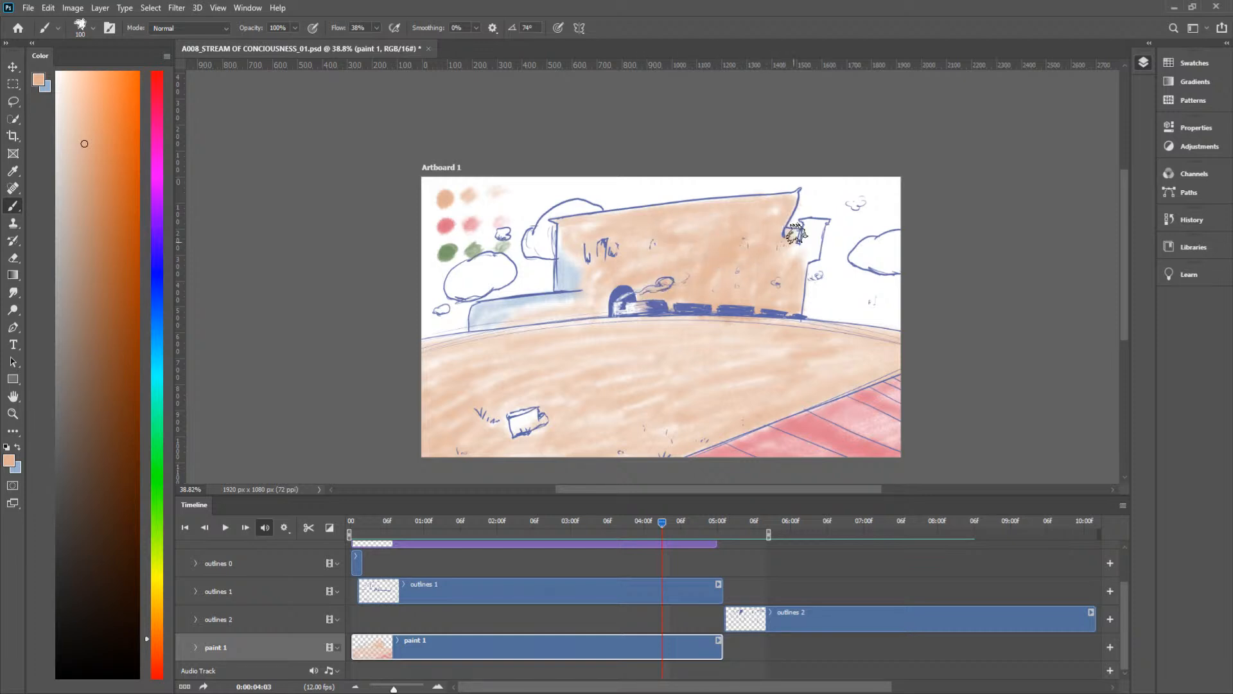
{"action": "mouse_move", "coordinate": [658, 524]}
{"action": "left_mouse_down"}
{"action": "mouse_move", "coordinate": [647, 526]}
{"action": "mouse_move", "coordinate": [660, 525]}
{"action": "left_mouse_up"}
{"action": "key", "text": "x"}
{"action": "mouse_move", "coordinate": [780, 186]}
{"action": "left_mouse_down"}
{"action": "mouse_move", "coordinate": [757, 207]}
{"action": "mouse_move", "coordinate": [792, 194]}
{"action": "mouse_move", "coordinate": [777, 226]}
{"action": "mouse_move", "coordinate": [787, 224]}
{"action": "mouse_move", "coordinate": [778, 202]}
{"action": "mouse_move", "coordinate": [767, 213]}
{"action": "mouse_move", "coordinate": [764, 198]}
{"action": "mouse_move", "coordinate": [779, 214]}
{"action": "mouse_move", "coordinate": [779, 257]}
{"action": "mouse_move", "coordinate": [789, 234]}
{"action": "mouse_move", "coordinate": [792, 260]}
{"action": "mouse_move", "coordinate": [822, 226]}
{"action": "mouse_move", "coordinate": [796, 278]}
{"action": "left_mouse_up"}
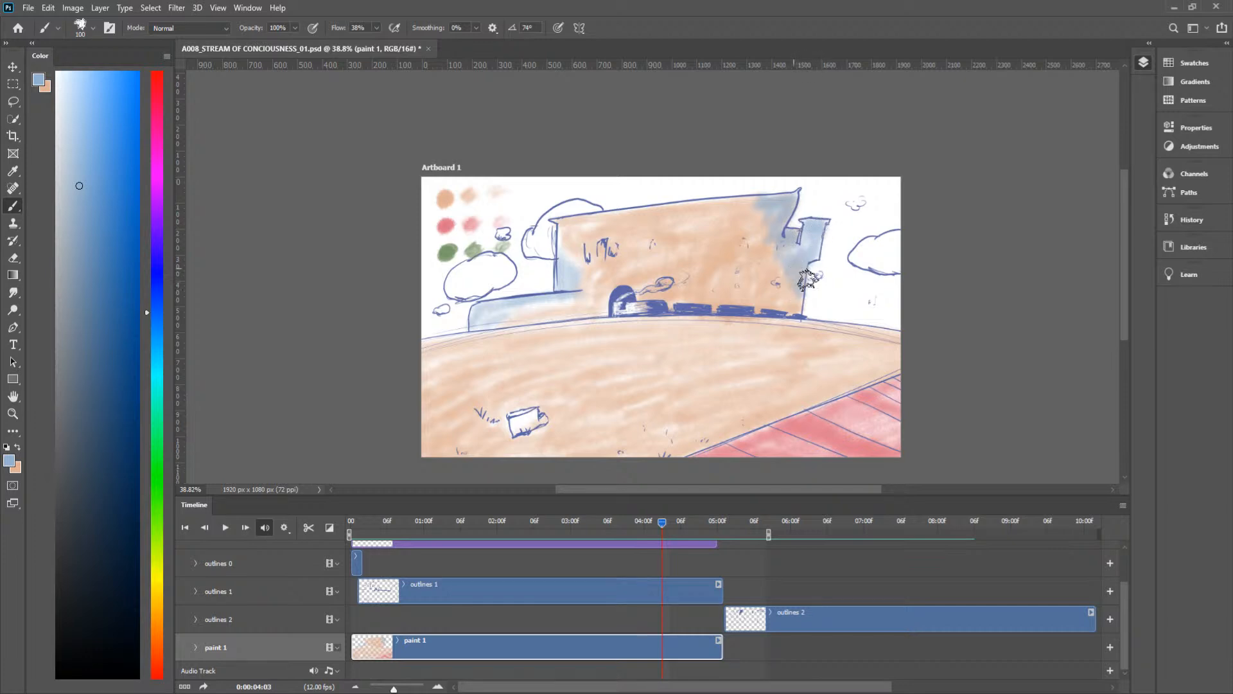
Step: Brush peach over the lower part of the low left wall at frame 0:00:04:03, keeping blue along its top edge
{"action": "mouse_move", "coordinate": [661, 522]}
{"action": "left_mouse_down"}
{"action": "mouse_move", "coordinate": [647, 522]}
{"action": "mouse_move", "coordinate": [661, 525]}
{"action": "left_mouse_up"}
{"action": "key", "text": "x"}
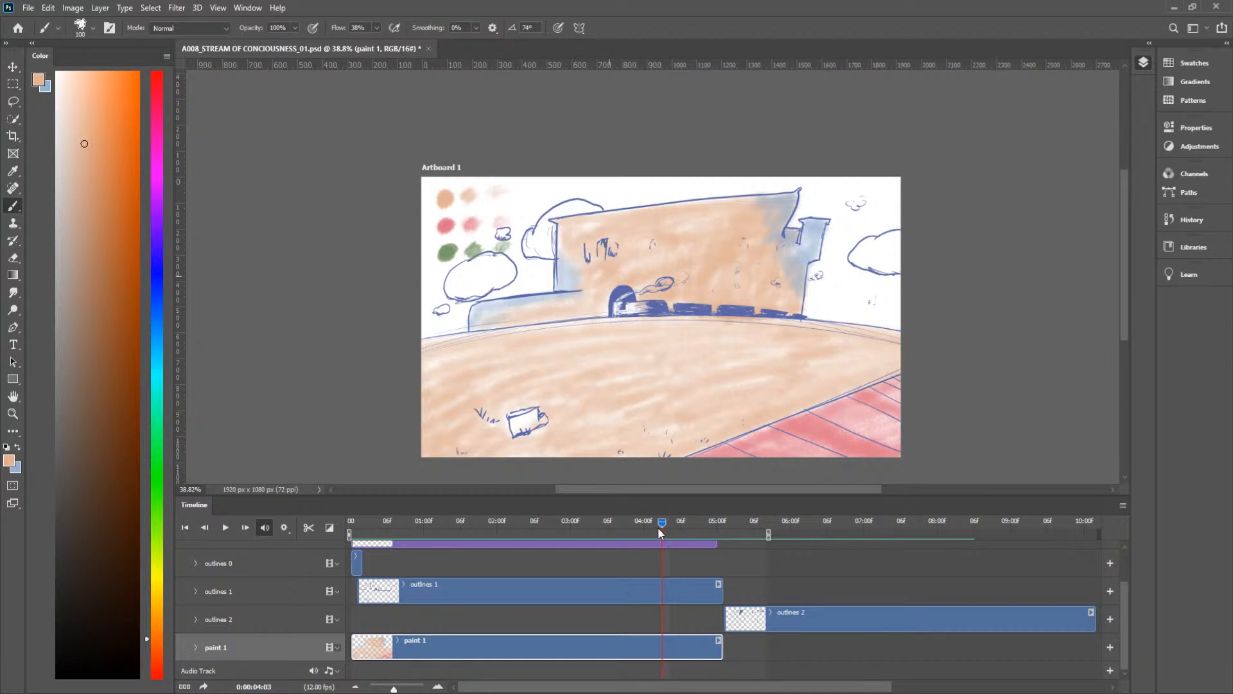
{"action": "mouse_move", "coordinate": [660, 522]}
{"action": "left_mouse_down"}
{"action": "mouse_move", "coordinate": [644, 527]}
{"action": "mouse_move", "coordinate": [661, 526]}
{"action": "left_mouse_up"}
Step: Tint the castle windows blue frame by frame, working back from frame 0:00:04:03 to 0:00:03:09
{"action": "key", "text": "x"}
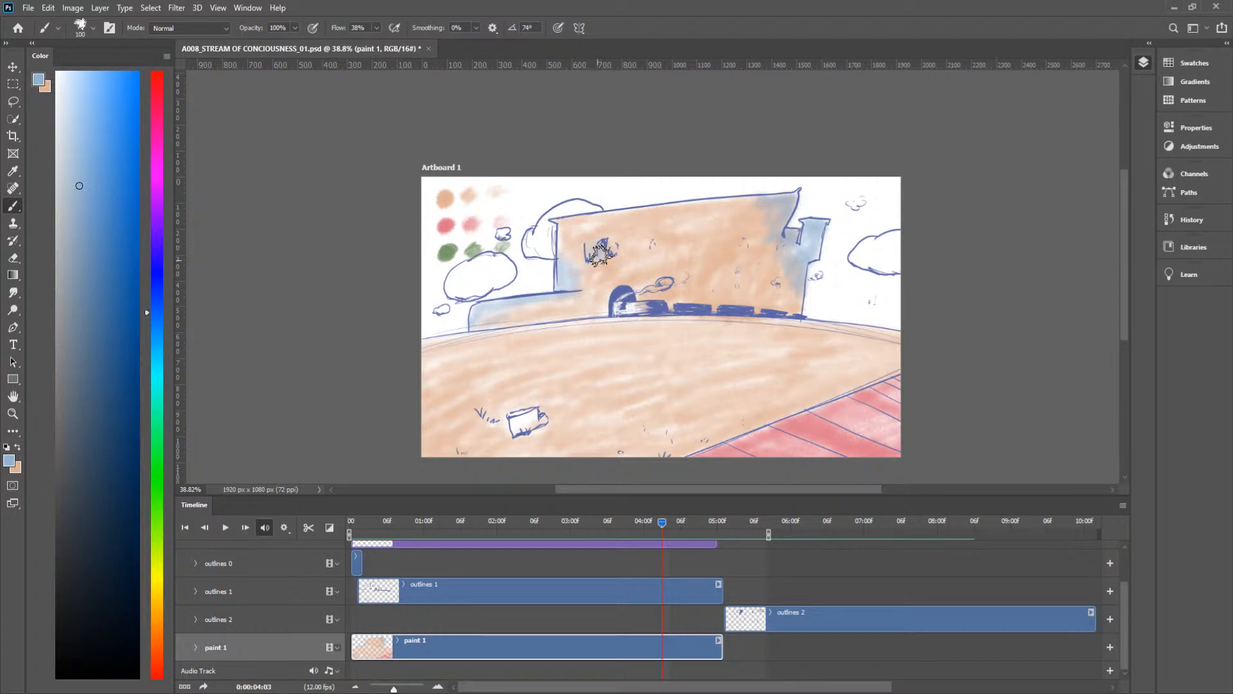
{"action": "mouse_move", "coordinate": [660, 523]}
{"action": "left_mouse_down"}
{"action": "mouse_move", "coordinate": [635, 518]}
{"action": "mouse_move", "coordinate": [647, 521]}
{"action": "left_mouse_up"}
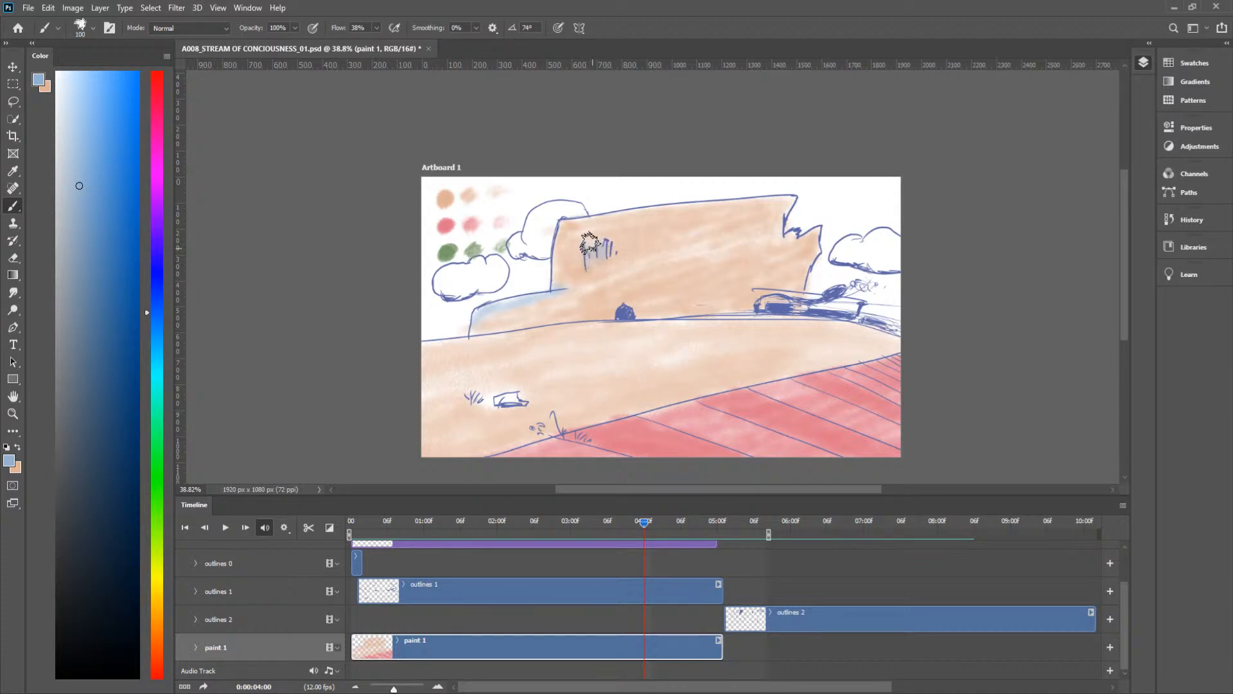
{"action": "mouse_move", "coordinate": [646, 525]}
{"action": "left_mouse_down"}
{"action": "mouse_move", "coordinate": [630, 521]}
{"action": "mouse_move", "coordinate": [640, 527]}
{"action": "left_mouse_up"}
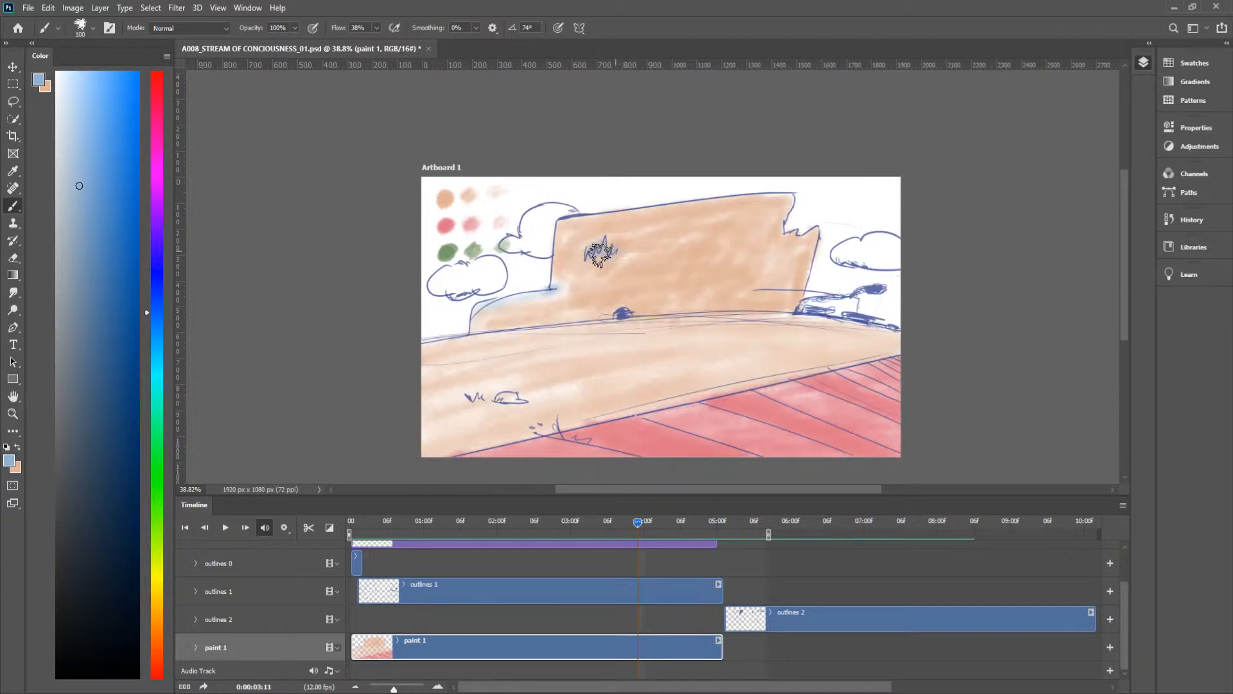
{"action": "left_click_drag", "start_coordinate": [639, 529], "coordinate": [634, 522]}
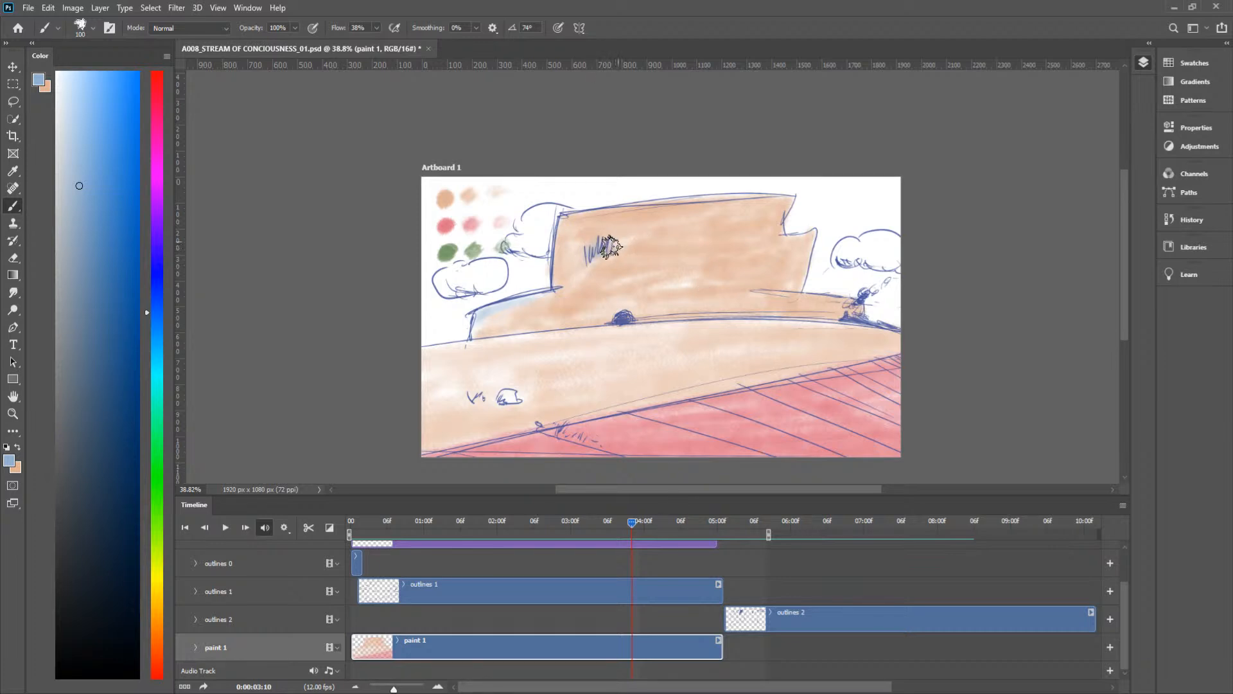
{"action": "left_click_drag", "start_coordinate": [630, 521], "coordinate": [625, 521]}
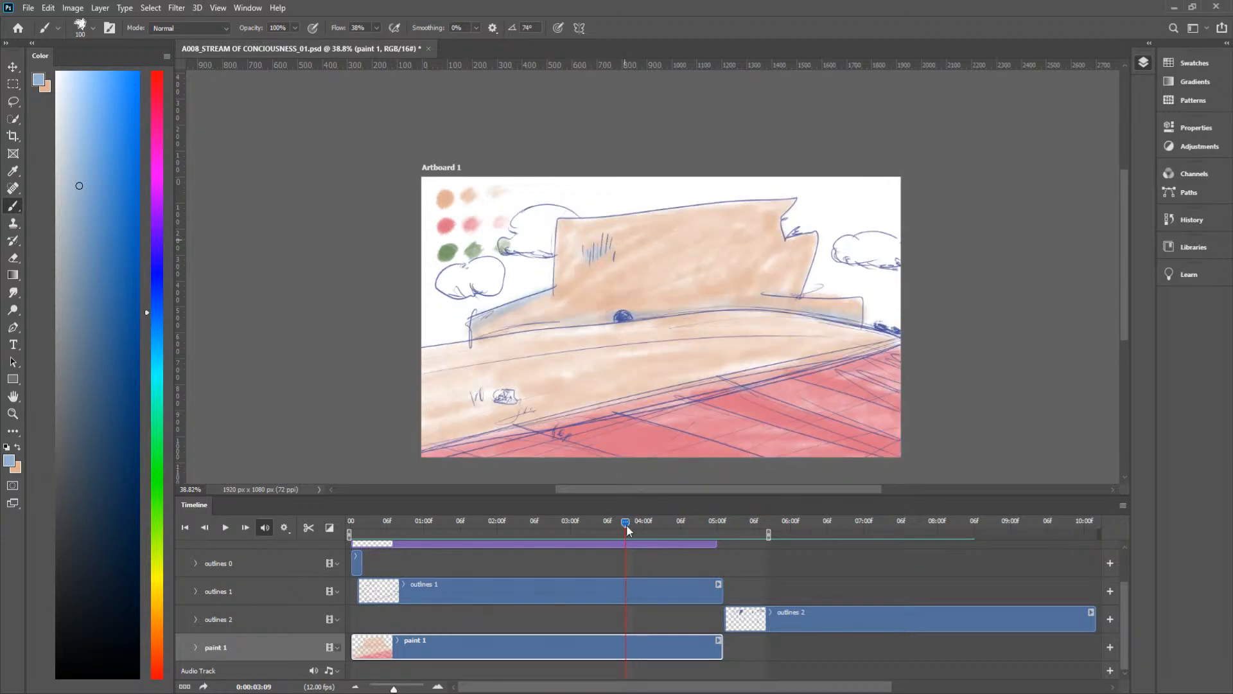
{"action": "left_click_drag", "start_coordinate": [627, 524], "coordinate": [613, 522]}
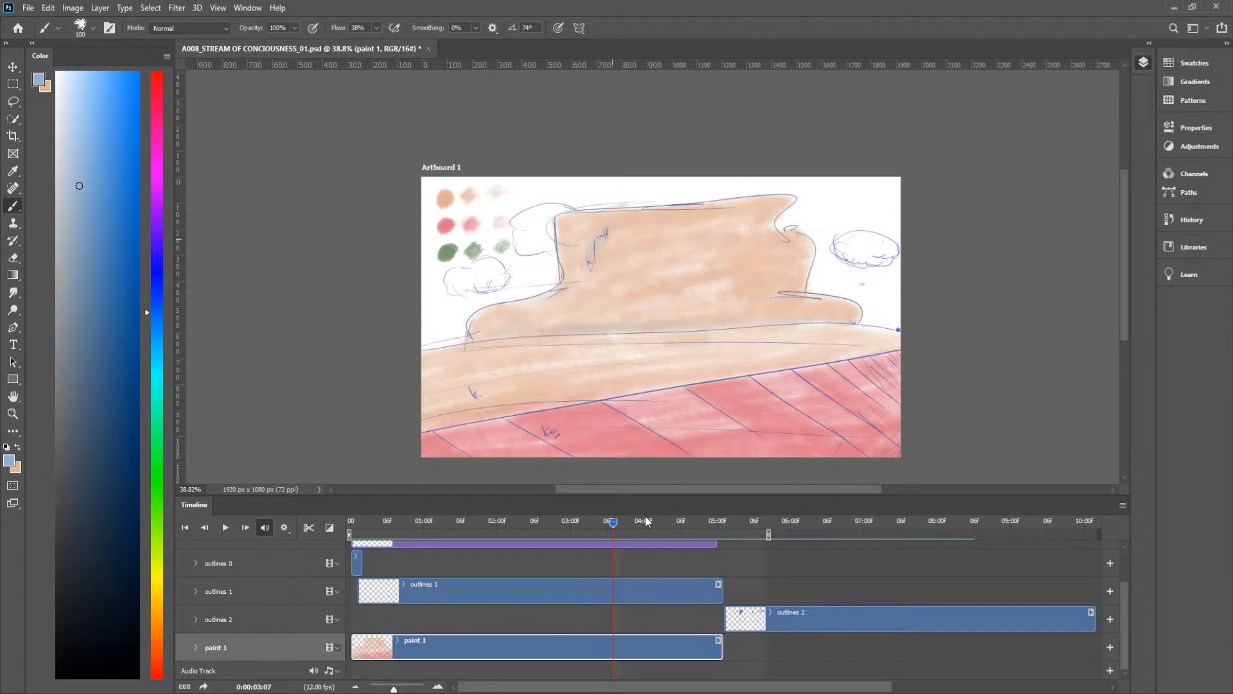
Step: Shade the low left wall blue at frames 0:00:04:04 and 0:00:04:05, plus the castle's left edge at 0:00:04:04
{"action": "left_click_drag", "start_coordinate": [612, 526], "coordinate": [667, 539]}
{"action": "mouse_move", "coordinate": [567, 280]}
{"action": "left_mouse_down"}
{"action": "mouse_move", "coordinate": [562, 238]}
{"action": "mouse_move", "coordinate": [576, 295]}
{"action": "mouse_move", "coordinate": [558, 292]}
{"action": "mouse_move", "coordinate": [579, 293]}
{"action": "mouse_move", "coordinate": [585, 254]}
{"action": "mouse_move", "coordinate": [563, 296]}
{"action": "mouse_move", "coordinate": [474, 310]}
{"action": "mouse_move", "coordinate": [553, 322]}
{"action": "left_mouse_up"}
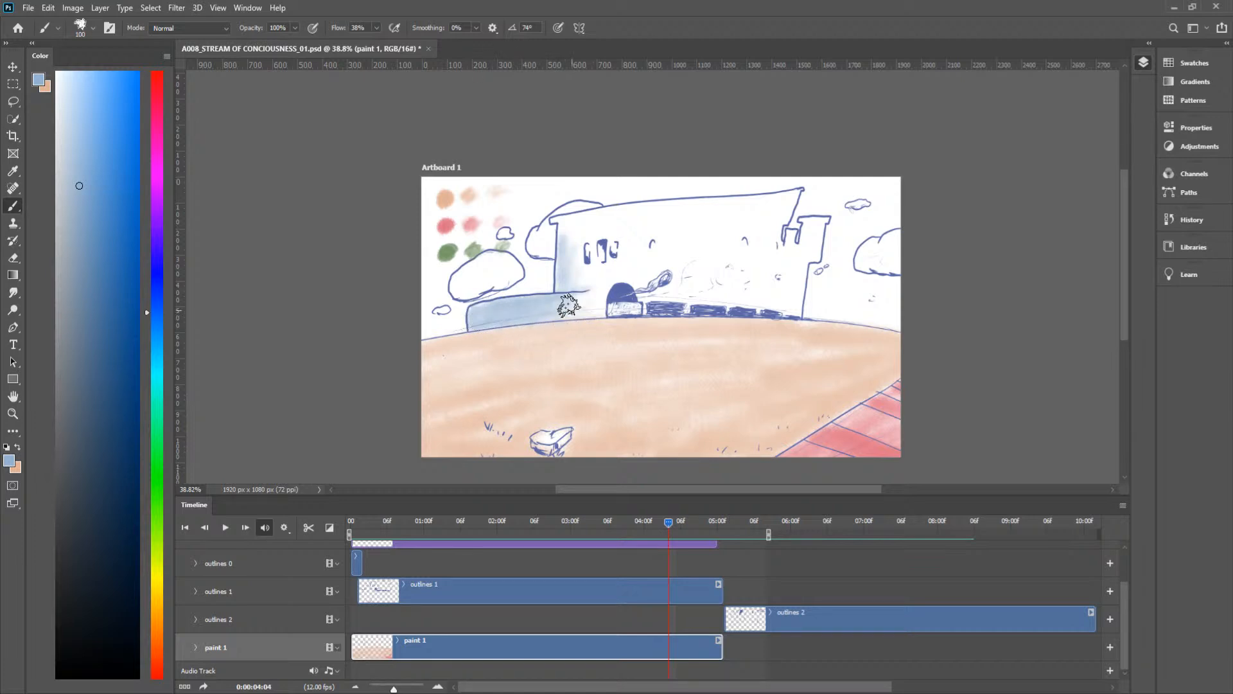
{"action": "mouse_move", "coordinate": [669, 518]}
{"action": "left_mouse_down"}
{"action": "mouse_move", "coordinate": [652, 522]}
{"action": "mouse_move", "coordinate": [675, 520]}
{"action": "left_mouse_up"}
{"action": "mouse_move", "coordinate": [512, 298]}
{"action": "left_mouse_down"}
{"action": "mouse_move", "coordinate": [468, 310]}
{"action": "mouse_move", "coordinate": [485, 315]}
{"action": "left_mouse_up"}
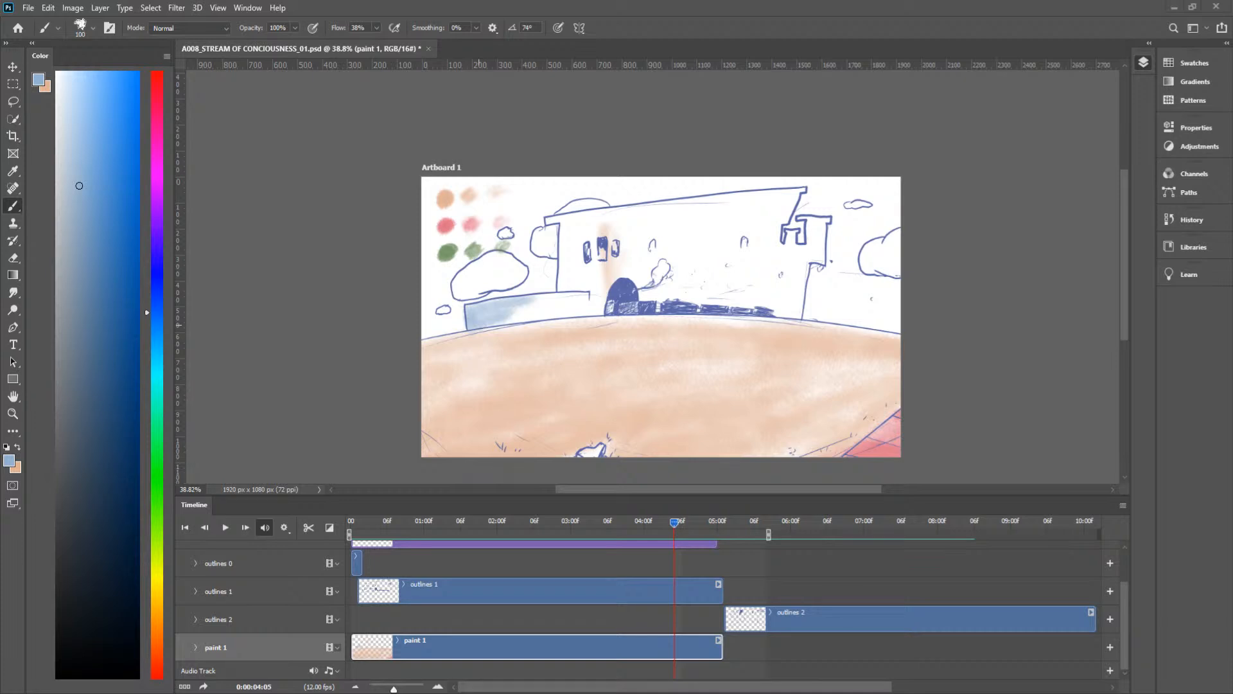
{"action": "left_click_drag", "start_coordinate": [672, 521], "coordinate": [673, 522]}
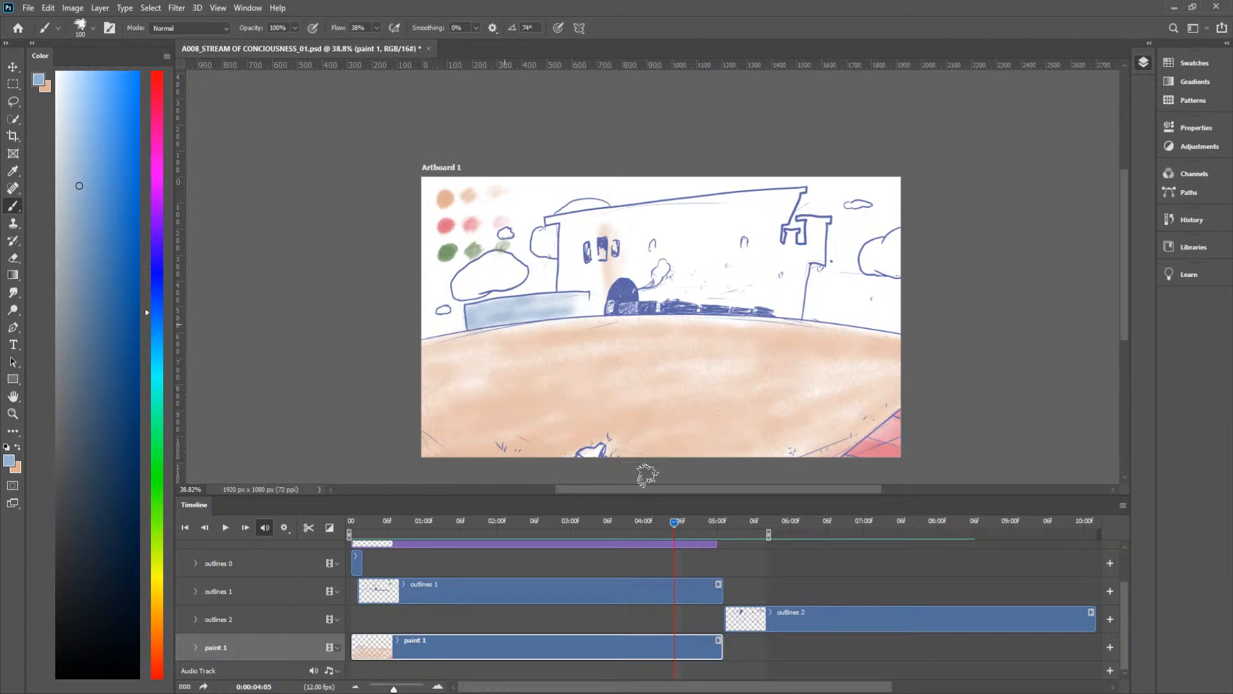
Step: Shade the castle's left side around the windows and the low left wall blue at frame 0:00:04:06
{"action": "mouse_move", "coordinate": [673, 520]}
{"action": "left_mouse_down"}
{"action": "mouse_move", "coordinate": [659, 522]}
{"action": "mouse_move", "coordinate": [681, 523]}
{"action": "left_mouse_up"}
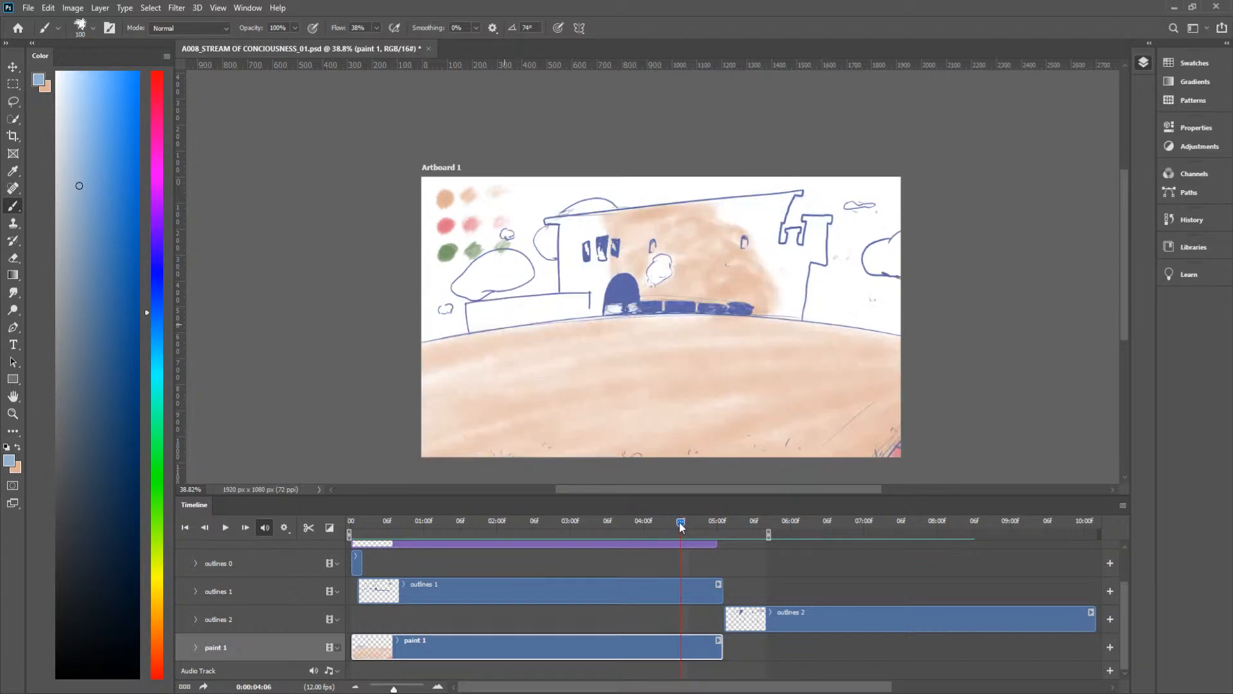
{"action": "mouse_move", "coordinate": [594, 282]}
{"action": "left_mouse_down"}
{"action": "mouse_move", "coordinate": [591, 315]}
{"action": "mouse_move", "coordinate": [572, 310]}
{"action": "mouse_move", "coordinate": [601, 300]}
{"action": "mouse_move", "coordinate": [589, 220]}
{"action": "mouse_move", "coordinate": [557, 219]}
{"action": "mouse_move", "coordinate": [588, 224]}
{"action": "mouse_move", "coordinate": [565, 234]}
{"action": "mouse_move", "coordinate": [560, 283]}
{"action": "mouse_move", "coordinate": [582, 268]}
{"action": "mouse_move", "coordinate": [585, 229]}
{"action": "mouse_move", "coordinate": [571, 240]}
{"action": "mouse_move", "coordinate": [581, 299]}
{"action": "mouse_move", "coordinate": [598, 250]}
{"action": "mouse_move", "coordinate": [587, 228]}
{"action": "mouse_move", "coordinate": [572, 279]}
{"action": "mouse_move", "coordinate": [575, 230]}
{"action": "mouse_move", "coordinate": [549, 218]}
{"action": "mouse_move", "coordinate": [595, 226]}
{"action": "left_mouse_up"}
{"action": "mouse_move", "coordinate": [596, 272]}
{"action": "left_mouse_down"}
{"action": "mouse_move", "coordinate": [598, 253]}
{"action": "mouse_move", "coordinate": [603, 303]}
{"action": "left_mouse_up"}
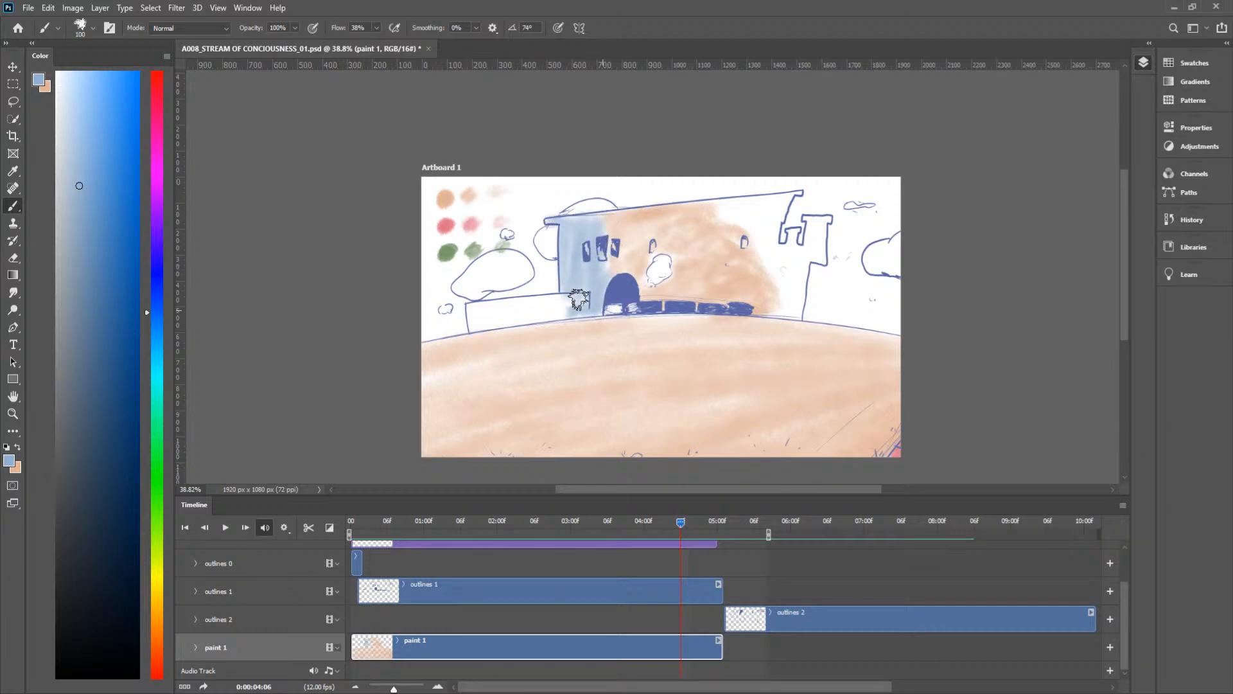
{"action": "mouse_move", "coordinate": [525, 309]}
{"action": "left_mouse_down"}
{"action": "mouse_move", "coordinate": [581, 314]}
{"action": "mouse_move", "coordinate": [471, 328]}
{"action": "mouse_move", "coordinate": [485, 310]}
{"action": "mouse_move", "coordinate": [537, 304]}
{"action": "mouse_move", "coordinate": [499, 305]}
{"action": "mouse_move", "coordinate": [476, 328]}
{"action": "mouse_move", "coordinate": [525, 327]}
{"action": "left_mouse_up"}
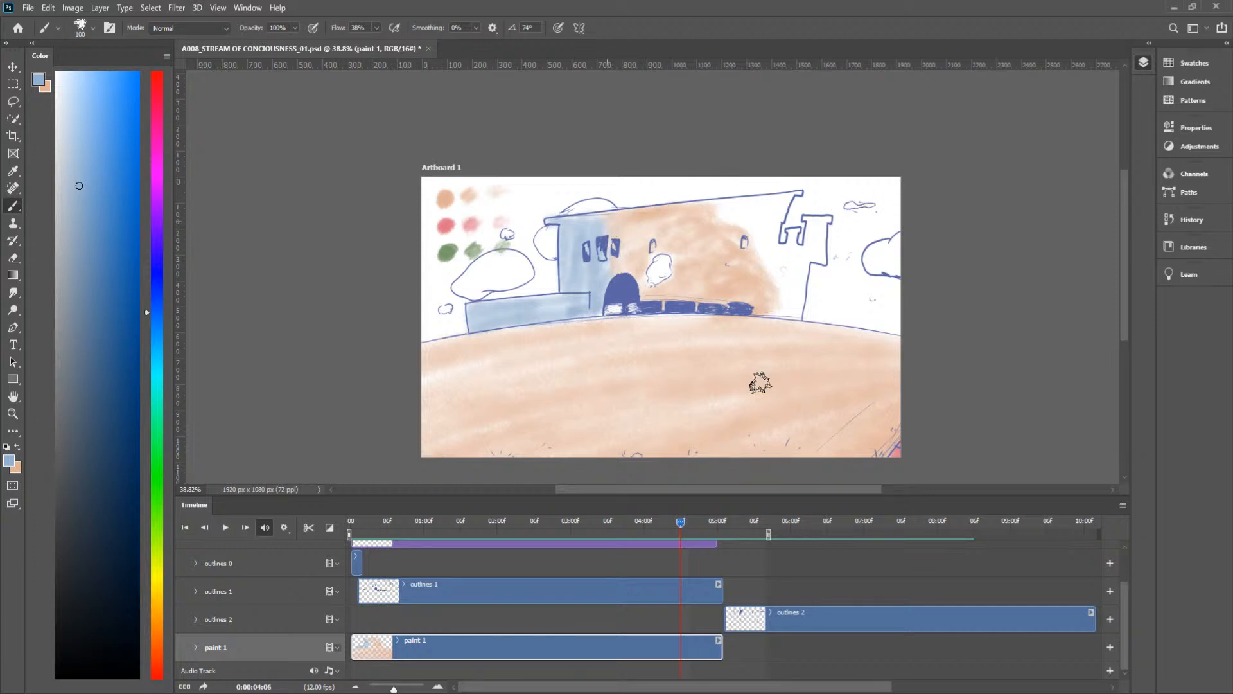
Step: Shade the castle's left side around the windows down to the doorway blue at frame 0:00:04:05
{"action": "mouse_move", "coordinate": [681, 523]}
{"action": "left_mouse_down"}
{"action": "mouse_move", "coordinate": [661, 524]}
{"action": "mouse_move", "coordinate": [678, 528]}
{"action": "left_mouse_up"}
{"action": "mouse_move", "coordinate": [607, 292]}
{"action": "left_mouse_down"}
{"action": "mouse_move", "coordinate": [577, 307]}
{"action": "mouse_move", "coordinate": [600, 273]}
{"action": "mouse_move", "coordinate": [598, 224]}
{"action": "mouse_move", "coordinate": [595, 271]}
{"action": "mouse_move", "coordinate": [571, 265]}
{"action": "mouse_move", "coordinate": [563, 305]}
{"action": "mouse_move", "coordinate": [582, 237]}
{"action": "mouse_move", "coordinate": [565, 233]}
{"action": "mouse_move", "coordinate": [576, 200]}
{"action": "mouse_move", "coordinate": [586, 212]}
{"action": "mouse_move", "coordinate": [548, 220]}
{"action": "mouse_move", "coordinate": [611, 210]}
{"action": "mouse_move", "coordinate": [589, 230]}
{"action": "mouse_move", "coordinate": [625, 217]}
{"action": "mouse_move", "coordinate": [582, 231]}
{"action": "mouse_move", "coordinate": [576, 271]}
{"action": "mouse_move", "coordinate": [562, 263]}
{"action": "mouse_move", "coordinate": [566, 253]}
{"action": "mouse_move", "coordinate": [582, 300]}
{"action": "left_mouse_up"}
{"action": "left_click_drag", "start_coordinate": [582, 299], "coordinate": [641, 264]}
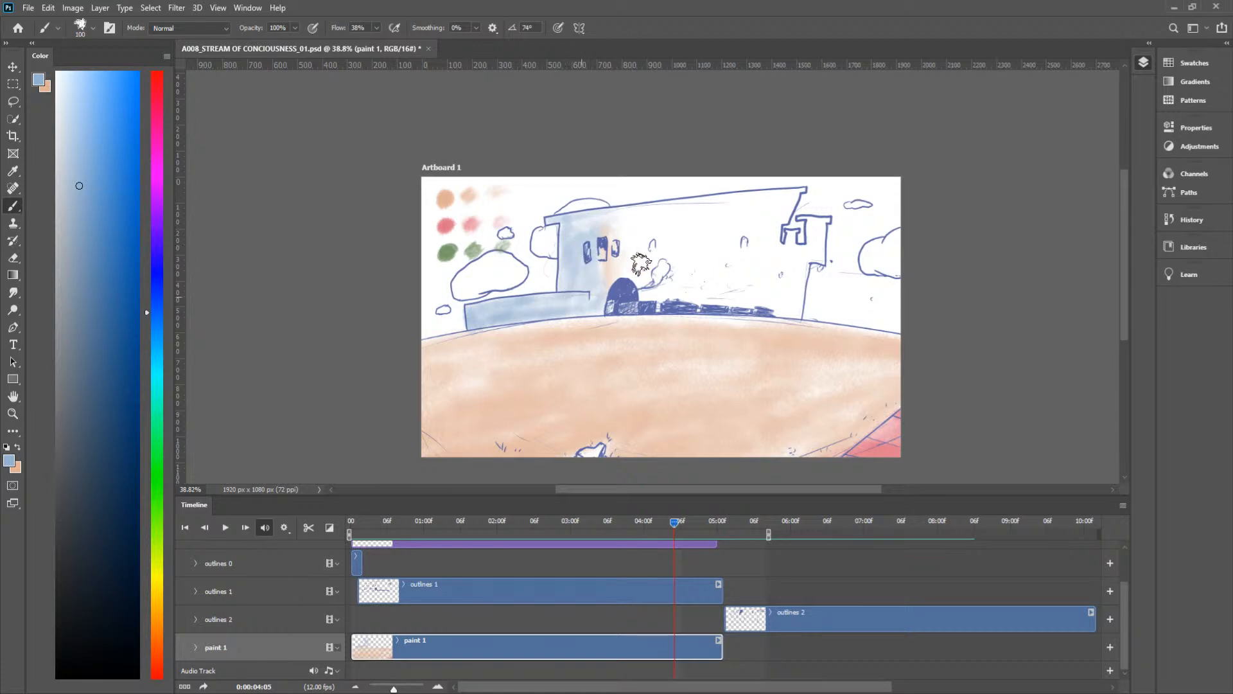
Step: Shade the castle's right end and tower blue at frame 0:00:04:04
{"action": "mouse_move", "coordinate": [672, 521]}
{"action": "left_mouse_down"}
{"action": "mouse_move", "coordinate": [658, 519]}
{"action": "mouse_move", "coordinate": [678, 525]}
{"action": "left_mouse_up"}
{"action": "left_click_drag", "start_coordinate": [676, 522], "coordinate": [666, 567]}
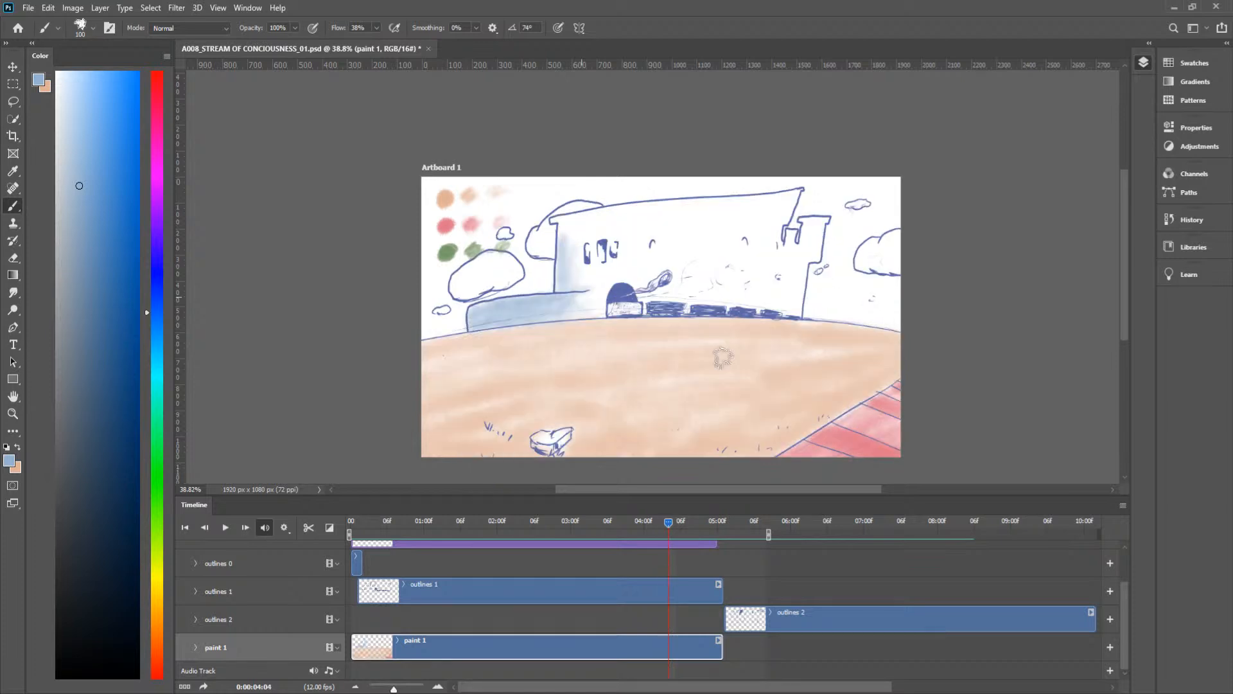
{"action": "mouse_move", "coordinate": [756, 209]}
{"action": "left_mouse_down"}
{"action": "mouse_move", "coordinate": [765, 244]}
{"action": "mouse_move", "coordinate": [785, 257]}
{"action": "mouse_move", "coordinate": [790, 232]}
{"action": "mouse_move", "coordinate": [768, 261]}
{"action": "mouse_move", "coordinate": [788, 314]}
{"action": "mouse_move", "coordinate": [813, 224]}
{"action": "mouse_move", "coordinate": [803, 225]}
{"action": "mouse_move", "coordinate": [817, 221]}
{"action": "mouse_move", "coordinate": [797, 223]}
{"action": "mouse_move", "coordinate": [828, 220]}
{"action": "mouse_move", "coordinate": [814, 263]}
{"action": "mouse_move", "coordinate": [819, 240]}
{"action": "mouse_move", "coordinate": [808, 235]}
{"action": "mouse_move", "coordinate": [800, 258]}
{"action": "mouse_move", "coordinate": [770, 265]}
{"action": "mouse_move", "coordinate": [762, 214]}
{"action": "mouse_move", "coordinate": [733, 202]}
{"action": "mouse_move", "coordinate": [792, 199]}
{"action": "left_mouse_up"}
{"action": "mouse_move", "coordinate": [797, 197]}
{"action": "left_mouse_down"}
{"action": "mouse_move", "coordinate": [777, 230]}
{"action": "mouse_move", "coordinate": [794, 206]}
{"action": "left_mouse_up"}
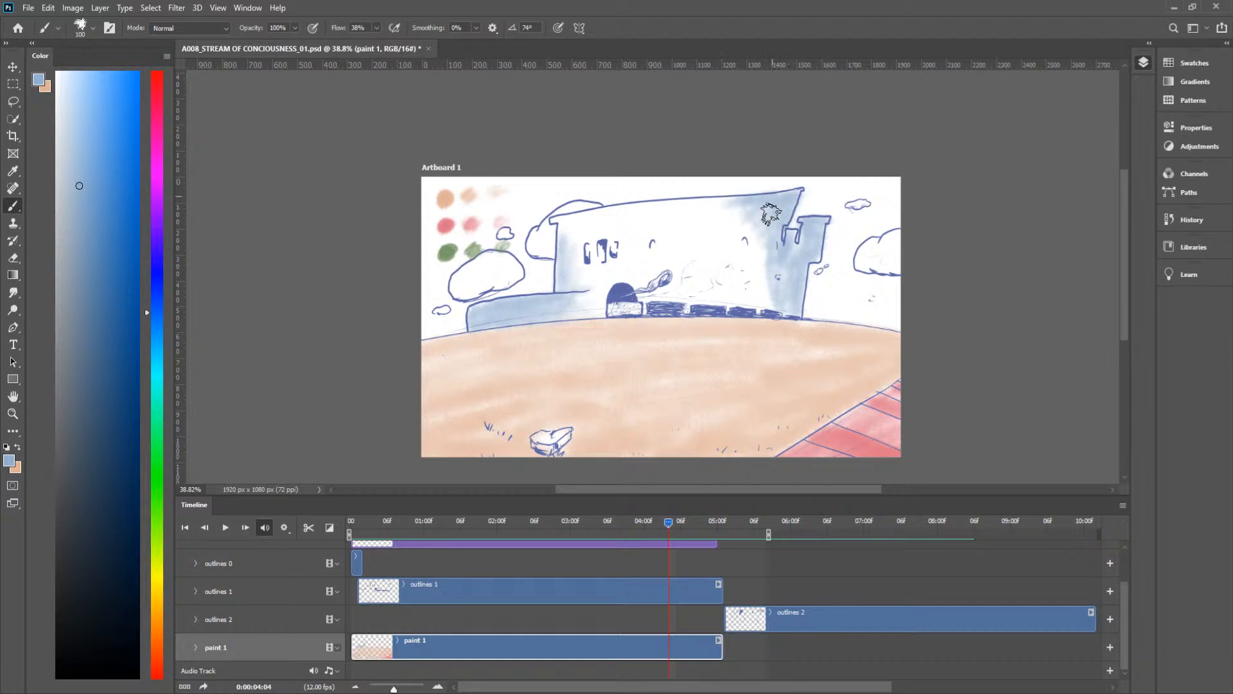
Step: Fill the castle front between the blue shaded sides with peach at frame 0:00:04:04
{"action": "mouse_move", "coordinate": [669, 521]}
{"action": "left_mouse_down"}
{"action": "mouse_move", "coordinate": [656, 520]}
{"action": "mouse_move", "coordinate": [668, 520]}
{"action": "left_mouse_up"}
{"action": "key", "text": "x"}
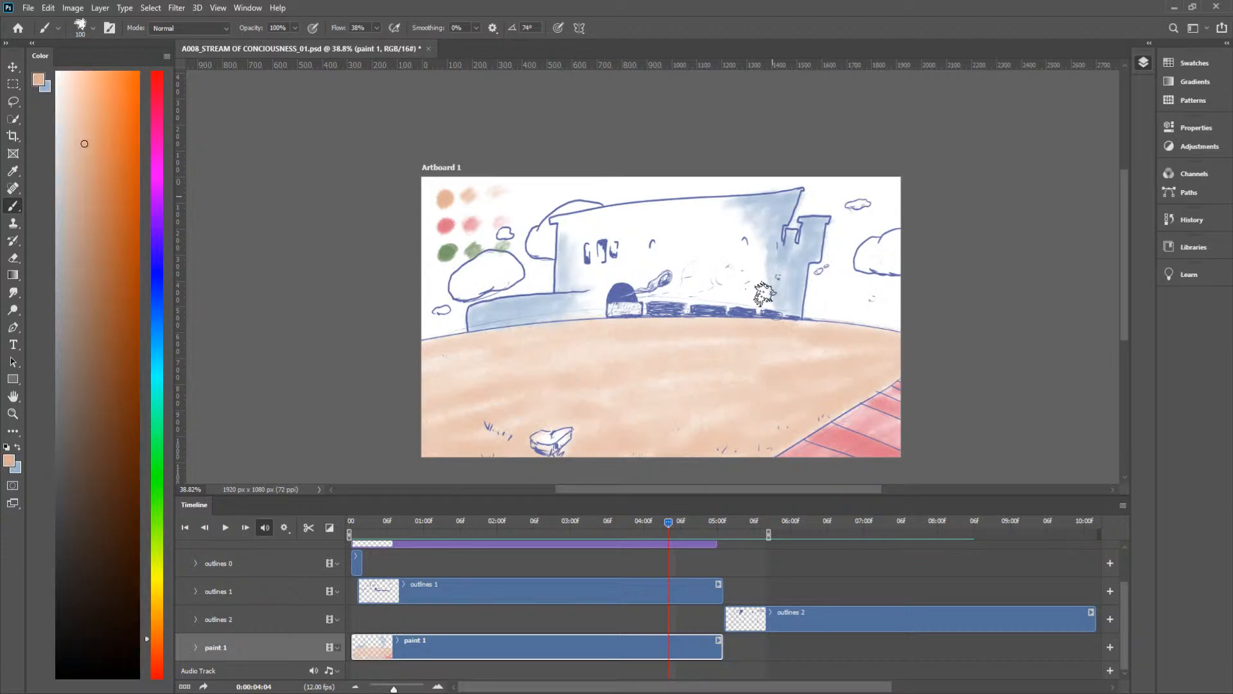
{"action": "mouse_move", "coordinate": [769, 289]}
{"action": "left_mouse_down"}
{"action": "mouse_move", "coordinate": [726, 282]}
{"action": "mouse_move", "coordinate": [774, 295]}
{"action": "mouse_move", "coordinate": [774, 309]}
{"action": "mouse_move", "coordinate": [644, 305]}
{"action": "mouse_move", "coordinate": [688, 288]}
{"action": "mouse_move", "coordinate": [681, 263]}
{"action": "mouse_move", "coordinate": [605, 275]}
{"action": "mouse_move", "coordinate": [607, 300]}
{"action": "mouse_move", "coordinate": [581, 319]}
{"action": "mouse_move", "coordinate": [604, 247]}
{"action": "mouse_move", "coordinate": [554, 225]}
{"action": "mouse_move", "coordinate": [592, 216]}
{"action": "mouse_move", "coordinate": [554, 223]}
{"action": "mouse_move", "coordinate": [719, 207]}
{"action": "mouse_move", "coordinate": [731, 221]}
{"action": "mouse_move", "coordinate": [676, 202]}
{"action": "mouse_move", "coordinate": [585, 220]}
{"action": "mouse_move", "coordinate": [616, 221]}
{"action": "mouse_move", "coordinate": [580, 237]}
{"action": "mouse_move", "coordinate": [599, 249]}
{"action": "mouse_move", "coordinate": [574, 241]}
{"action": "mouse_move", "coordinate": [625, 251]}
{"action": "mouse_move", "coordinate": [605, 276]}
{"action": "mouse_move", "coordinate": [655, 271]}
{"action": "mouse_move", "coordinate": [648, 282]}
{"action": "mouse_move", "coordinate": [673, 255]}
{"action": "mouse_move", "coordinate": [695, 264]}
{"action": "mouse_move", "coordinate": [703, 244]}
{"action": "mouse_move", "coordinate": [625, 233]}
{"action": "mouse_move", "coordinate": [652, 226]}
{"action": "mouse_move", "coordinate": [706, 251]}
{"action": "mouse_move", "coordinate": [690, 239]}
{"action": "mouse_move", "coordinate": [701, 226]}
{"action": "mouse_move", "coordinate": [734, 244]}
{"action": "mouse_move", "coordinate": [712, 271]}
{"action": "mouse_move", "coordinate": [760, 292]}
{"action": "mouse_move", "coordinate": [761, 260]}
{"action": "mouse_move", "coordinate": [691, 289]}
{"action": "mouse_move", "coordinate": [748, 230]}
{"action": "mouse_move", "coordinate": [691, 248]}
{"action": "left_mouse_up"}
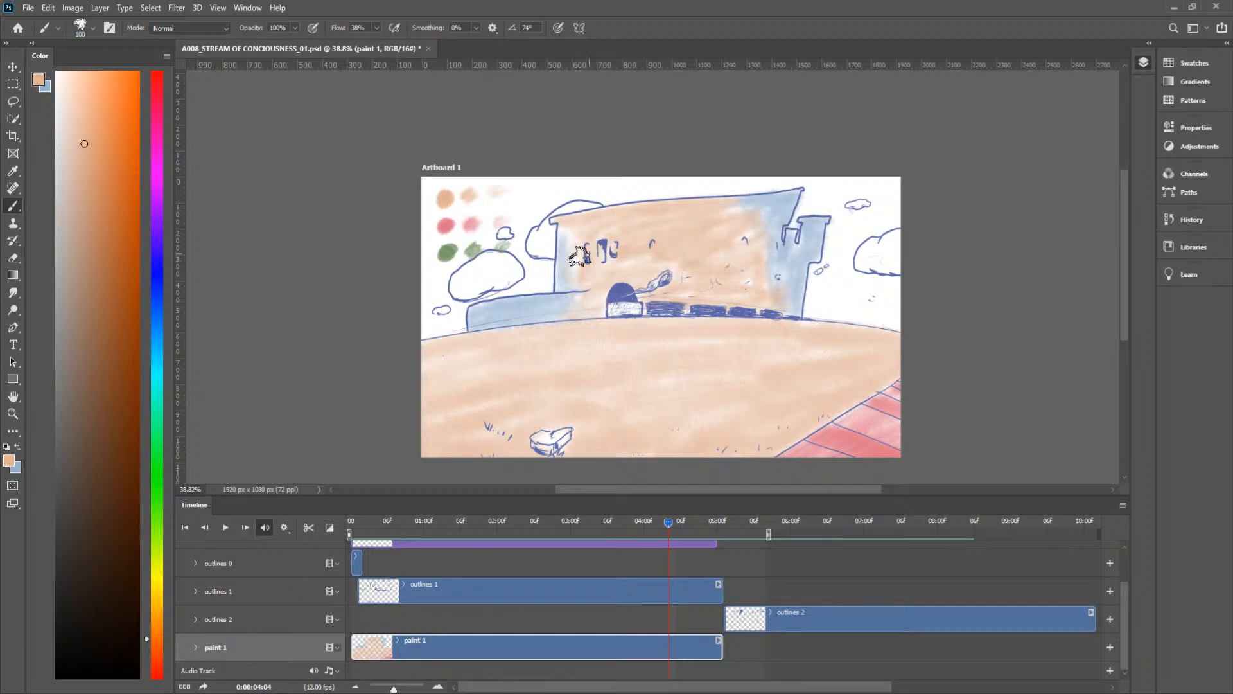
Step: Shade the castle's right end and tower blue at frame 0:00:04:05, and fill the front between the blue areas with peach
{"action": "mouse_move", "coordinate": [671, 523]}
{"action": "left_mouse_down"}
{"action": "mouse_move", "coordinate": [628, 522]}
{"action": "mouse_move", "coordinate": [673, 529]}
{"action": "left_mouse_up"}
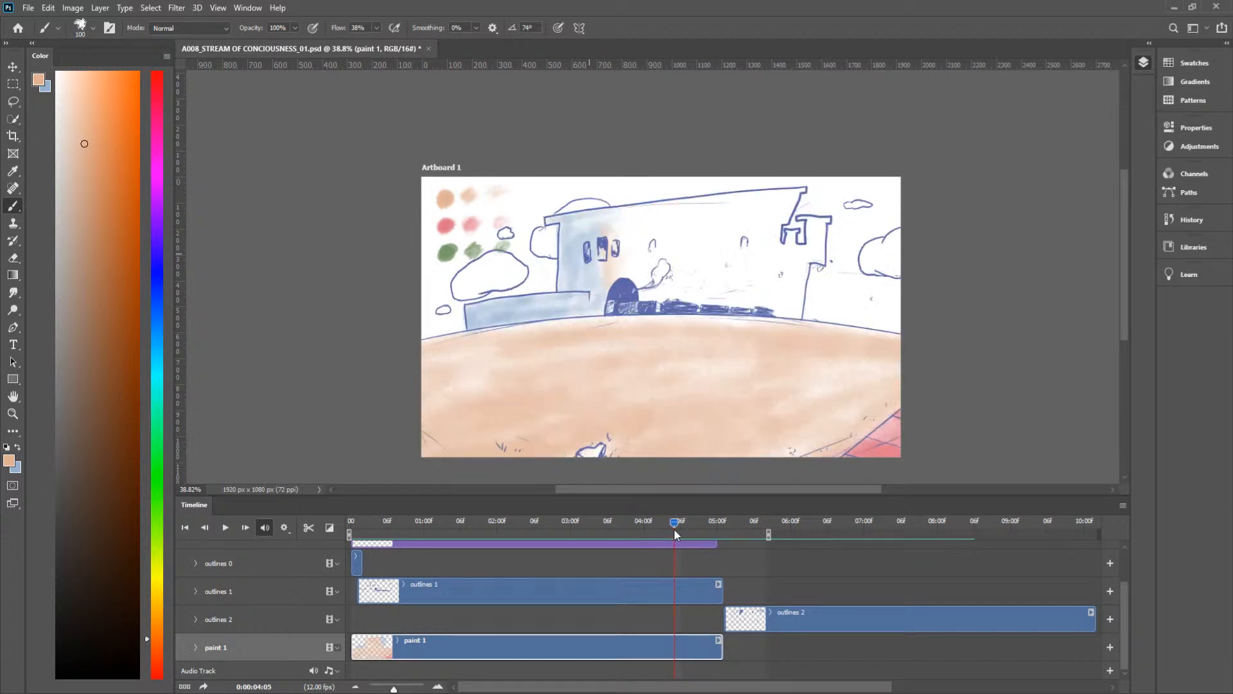
{"action": "key", "text": "x"}
{"action": "mouse_move", "coordinate": [755, 264]}
{"action": "left_mouse_down"}
{"action": "mouse_move", "coordinate": [737, 194]}
{"action": "mouse_move", "coordinate": [758, 310]}
{"action": "mouse_move", "coordinate": [755, 231]}
{"action": "mouse_move", "coordinate": [782, 300]}
{"action": "mouse_move", "coordinate": [790, 233]}
{"action": "mouse_move", "coordinate": [784, 281]}
{"action": "mouse_move", "coordinate": [818, 250]}
{"action": "mouse_move", "coordinate": [813, 219]}
{"action": "mouse_move", "coordinate": [796, 220]}
{"action": "mouse_move", "coordinate": [827, 220]}
{"action": "mouse_move", "coordinate": [819, 265]}
{"action": "mouse_move", "coordinate": [791, 257]}
{"action": "mouse_move", "coordinate": [794, 289]}
{"action": "mouse_move", "coordinate": [806, 276]}
{"action": "mouse_move", "coordinate": [784, 312]}
{"action": "mouse_move", "coordinate": [777, 270]}
{"action": "mouse_move", "coordinate": [790, 258]}
{"action": "mouse_move", "coordinate": [770, 237]}
{"action": "mouse_move", "coordinate": [764, 279]}
{"action": "mouse_move", "coordinate": [757, 251]}
{"action": "mouse_move", "coordinate": [776, 302]}
{"action": "mouse_move", "coordinate": [771, 227]}
{"action": "mouse_move", "coordinate": [726, 194]}
{"action": "mouse_move", "coordinate": [757, 219]}
{"action": "mouse_move", "coordinate": [758, 239]}
{"action": "mouse_move", "coordinate": [781, 217]}
{"action": "left_mouse_up"}
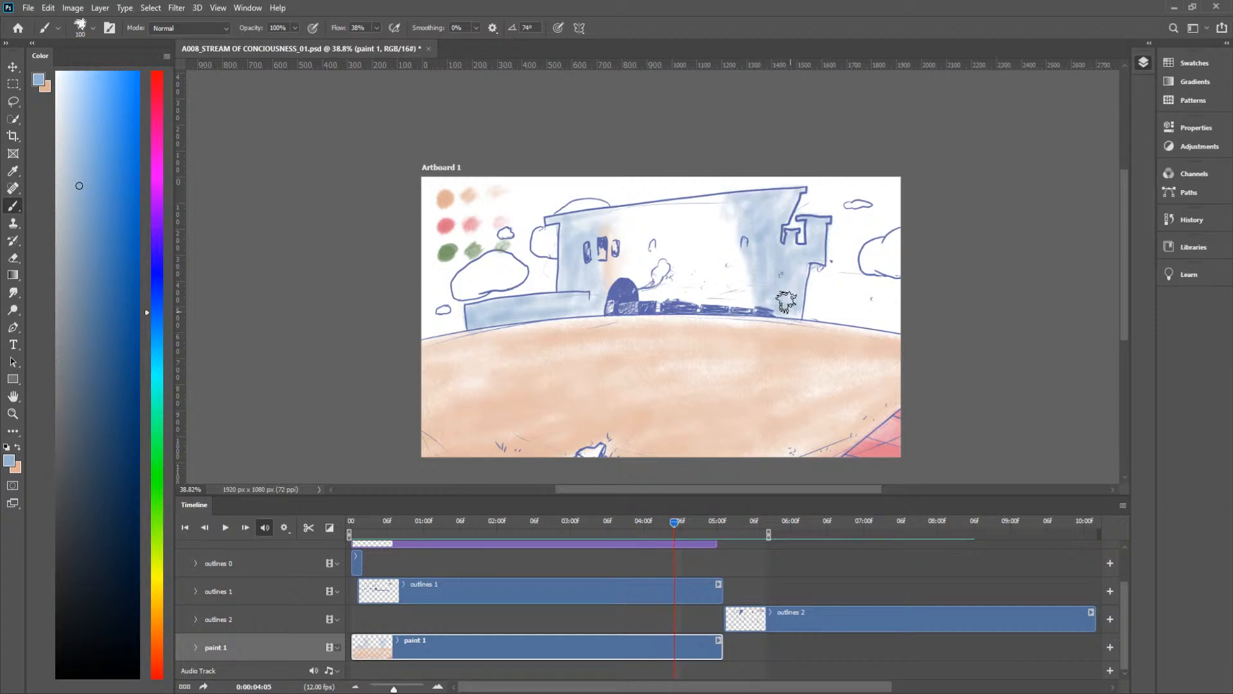
{"action": "key", "text": "x"}
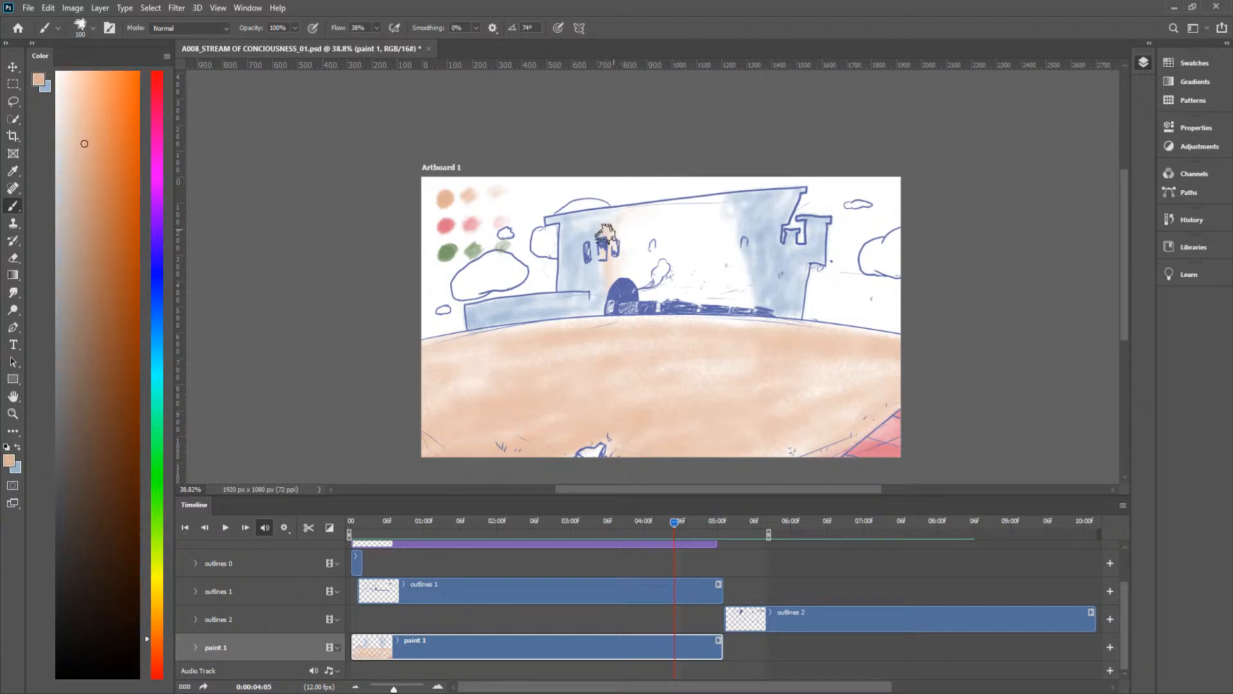
{"action": "mouse_move", "coordinate": [611, 211]}
{"action": "left_mouse_down"}
{"action": "mouse_move", "coordinate": [732, 198]}
{"action": "mouse_move", "coordinate": [670, 234]}
{"action": "mouse_move", "coordinate": [744, 238]}
{"action": "left_mouse_up"}
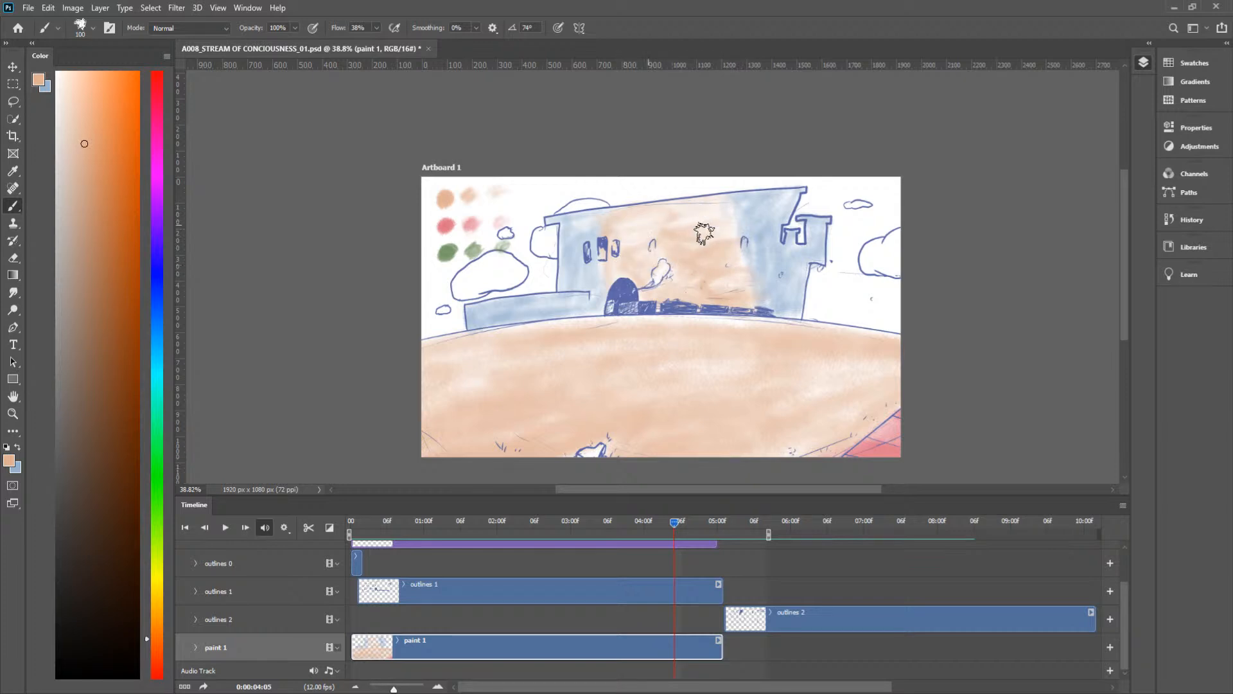
Step: Erase the paint spilled inside the smoke puff at frame 0:00:04:05, and go to frame 0:00:04:03
{"action": "key", "text": "e"}
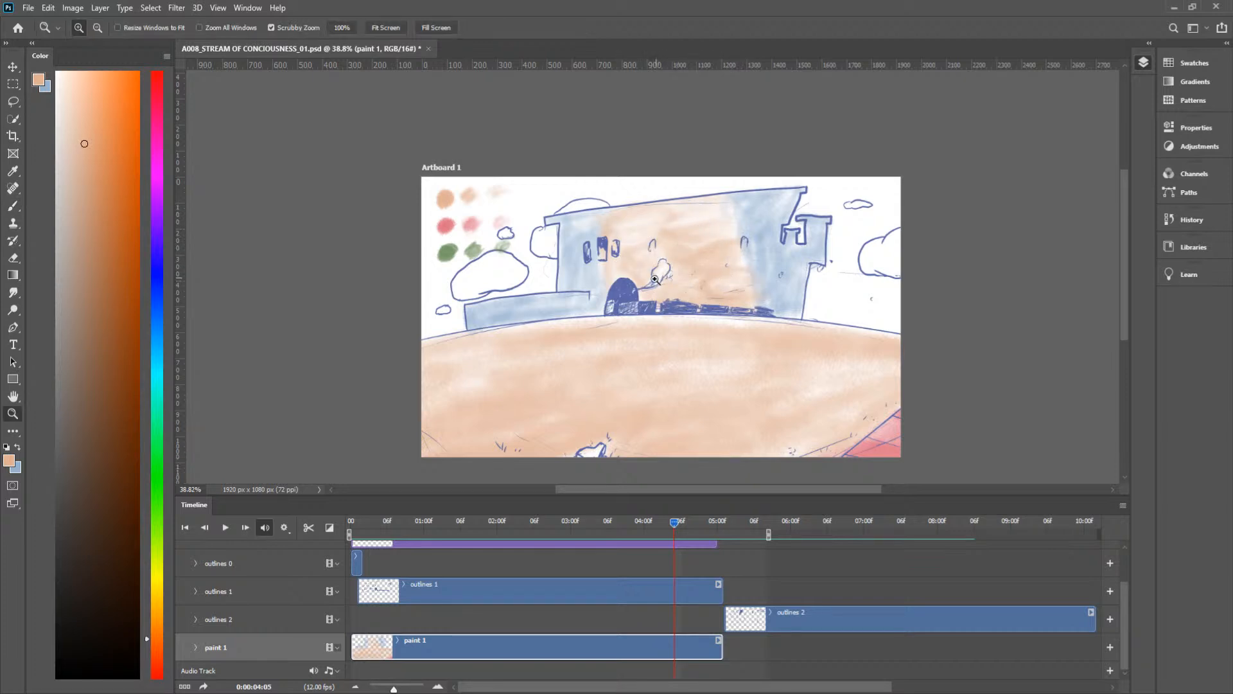
{"action": "scroll", "coordinate": [689, 260], "scroll_direction": "up", "scroll_amount": 6}
{"action": "mouse_move", "coordinate": [711, 232]}
{"action": "left_mouse_down"}
{"action": "mouse_move", "coordinate": [722, 204]}
{"action": "mouse_move", "coordinate": [758, 206]}
{"action": "left_mouse_up"}
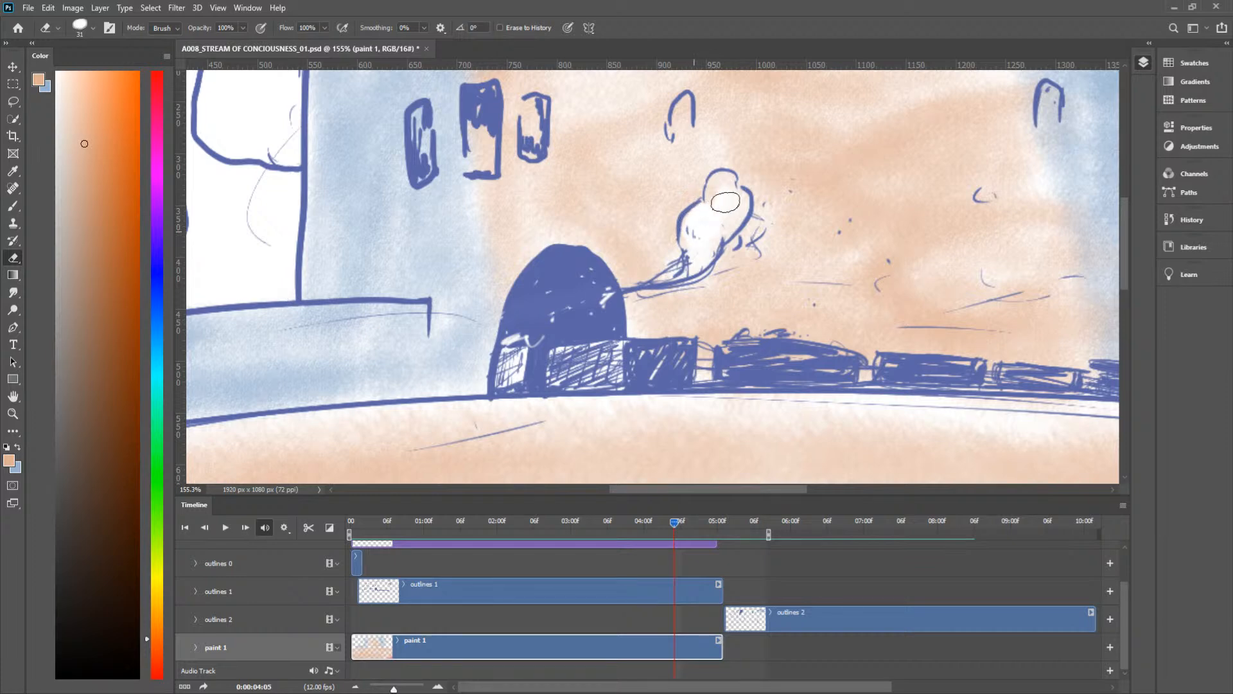
{"action": "left_click_drag", "start_coordinate": [733, 210], "coordinate": [708, 256]}
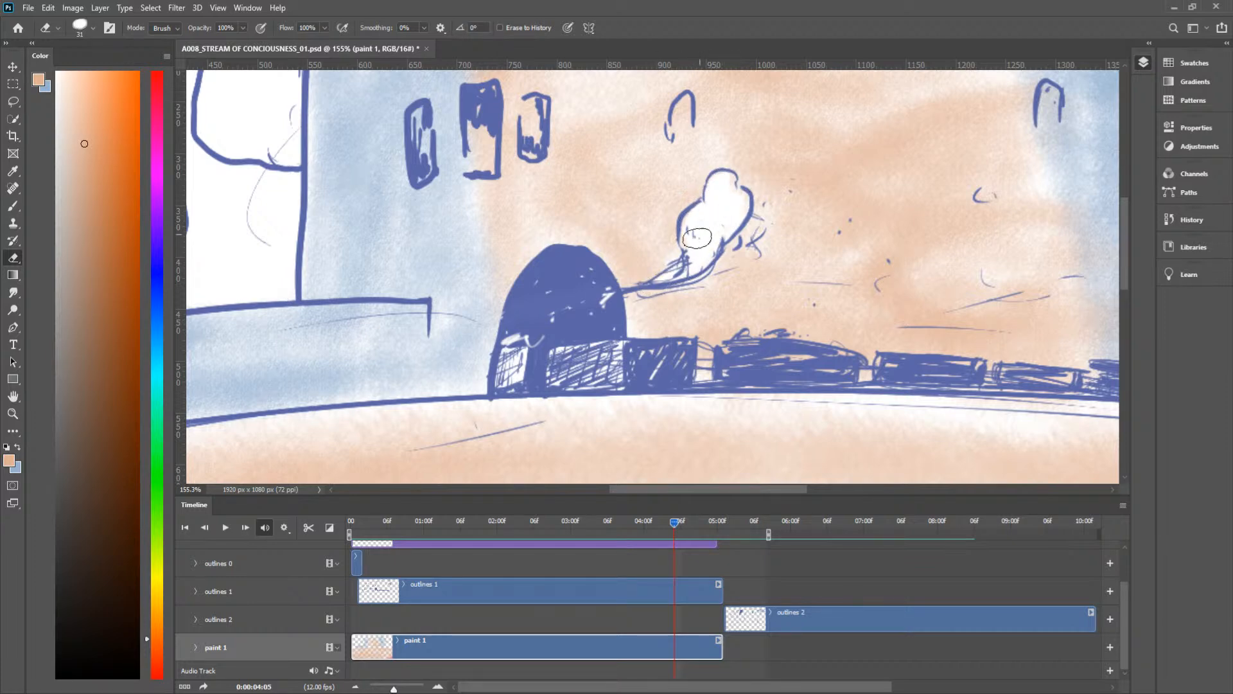
{"action": "key", "text": "ctrl+space"}
{"action": "left_click_drag", "start_coordinate": [806, 212], "coordinate": [749, 244]}
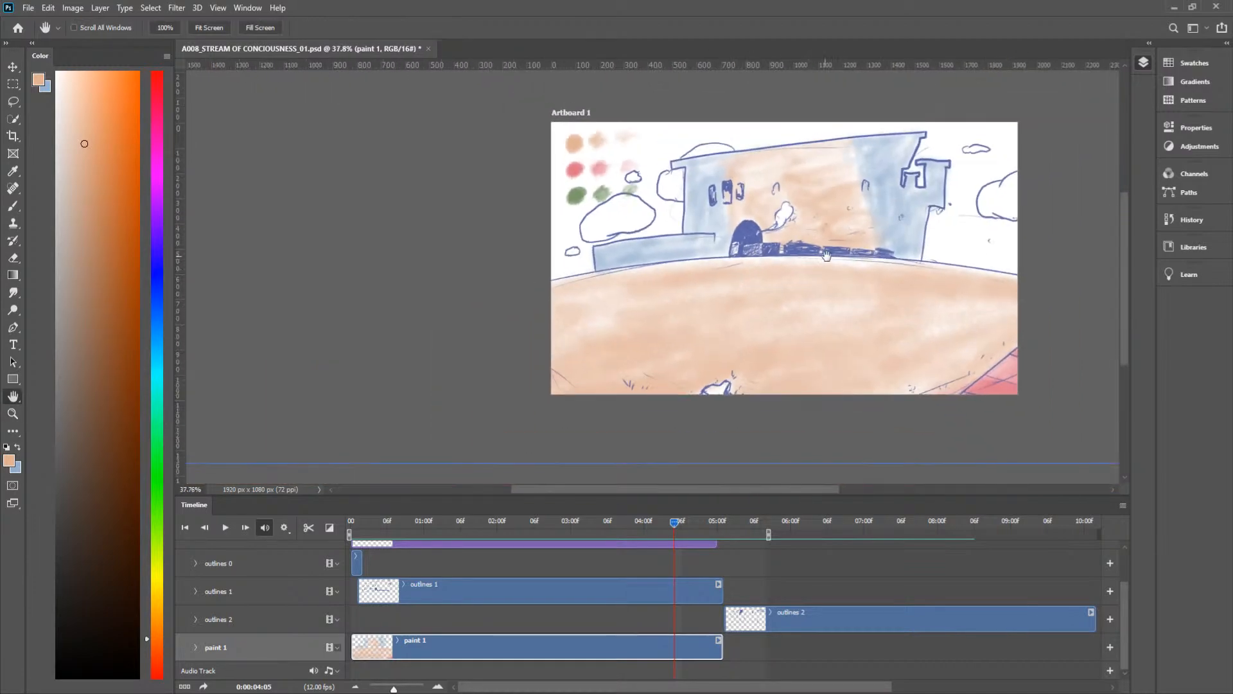
{"action": "key", "text": "space"}
{"action": "left_click_drag", "start_coordinate": [840, 261], "coordinate": [710, 281]}
{"action": "mouse_move", "coordinate": [677, 526]}
{"action": "left_mouse_down"}
{"action": "mouse_move", "coordinate": [652, 528]}
{"action": "mouse_move", "coordinate": [662, 528]}
{"action": "left_mouse_up"}
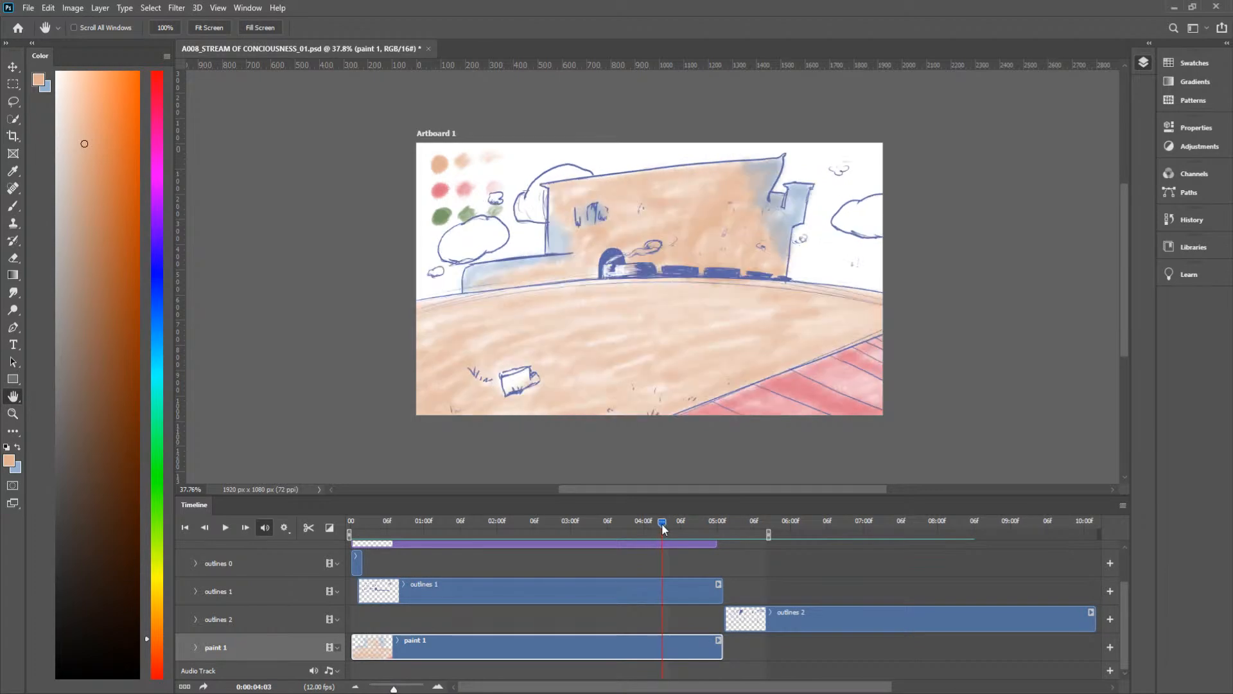
Step: Erase the peach paint spilled inside the train's smoke puff and trail at frame 0:00:04:03
{"action": "key", "text": "z"}
{"action": "left_click_drag", "start_coordinate": [630, 247], "coordinate": [727, 213]}
{"action": "key", "text": "e"}
{"action": "mouse_move", "coordinate": [758, 170]}
{"action": "left_mouse_down"}
{"action": "mouse_move", "coordinate": [770, 183]}
{"action": "mouse_move", "coordinate": [749, 193]}
{"action": "mouse_move", "coordinate": [767, 173]}
{"action": "mouse_move", "coordinate": [735, 209]}
{"action": "mouse_move", "coordinate": [649, 215]}
{"action": "mouse_move", "coordinate": [593, 237]}
{"action": "left_mouse_up"}
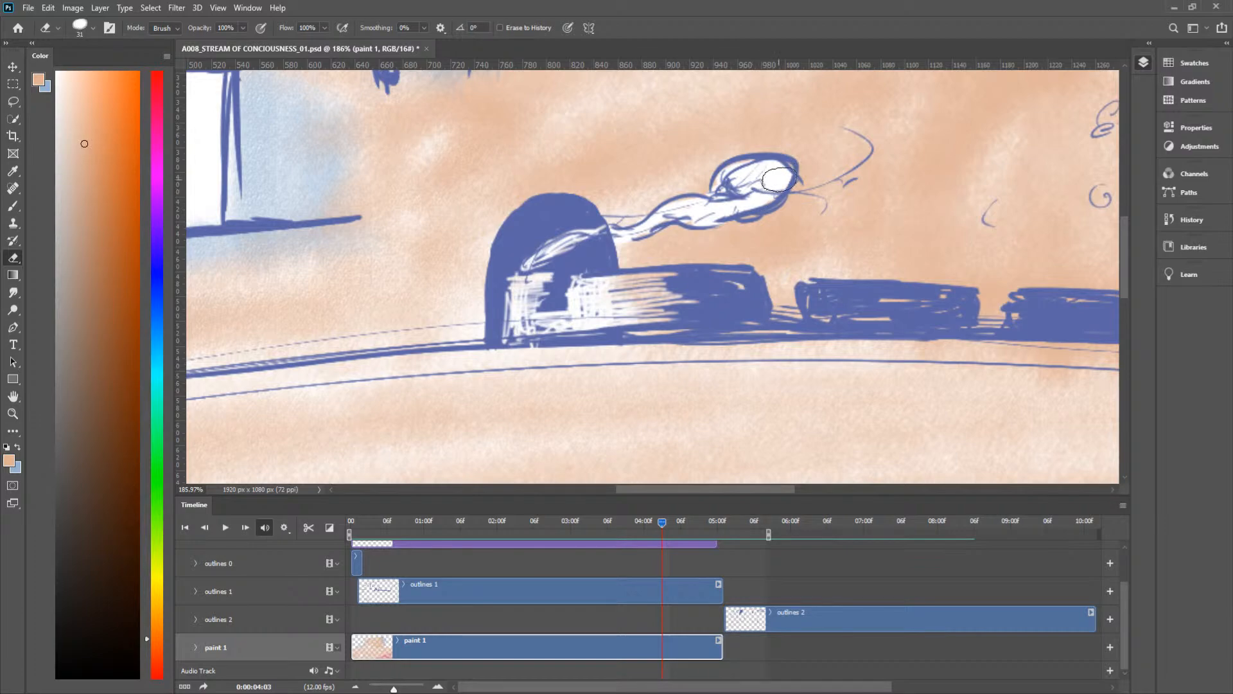
{"action": "key", "text": "z"}
{"action": "left_click_drag", "start_coordinate": [766, 199], "coordinate": [669, 207]}
{"action": "key", "text": "space"}
{"action": "left_click_drag", "start_coordinate": [822, 255], "coordinate": [669, 314]}
{"action": "left_click_drag", "start_coordinate": [778, 278], "coordinate": [744, 302]}
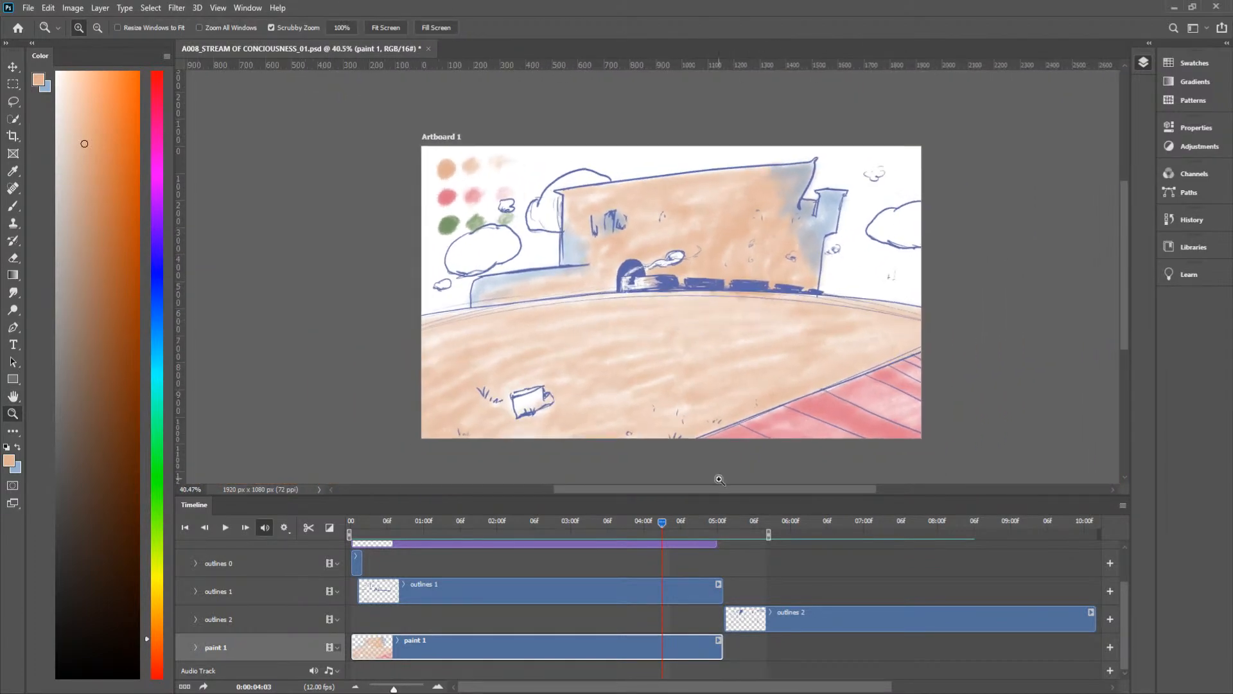
Step: Play back the coloured frames, and brush peach onto the middle of the castle front at frame 0:00:04:08
{"action": "left_click_drag", "start_coordinate": [662, 523], "coordinate": [614, 545]}
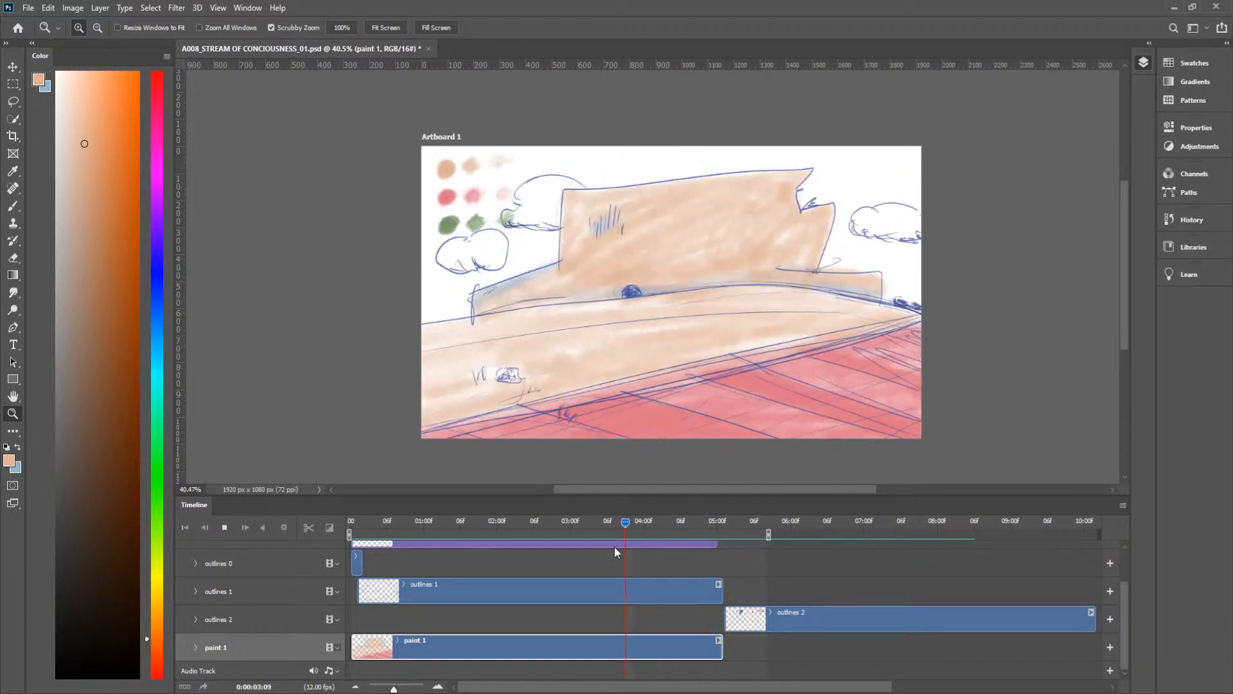
{"action": "key", "text": "space"}
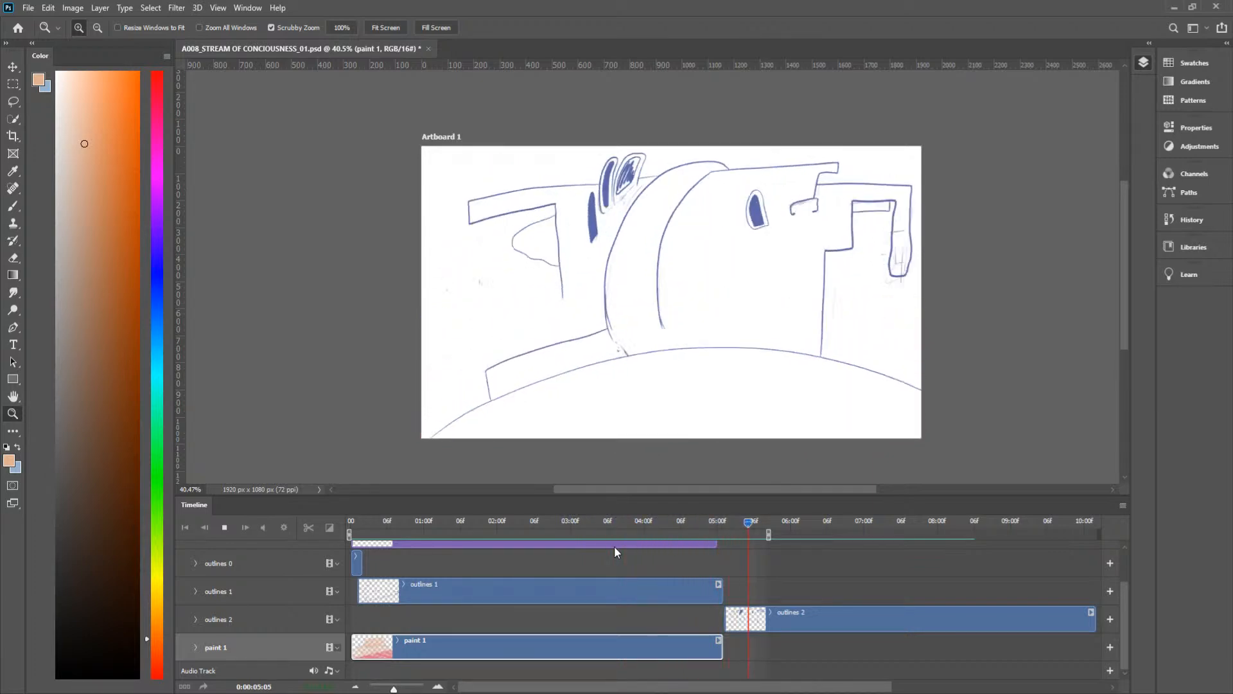
{"action": "key", "text": "space"}
{"action": "mouse_move", "coordinate": [650, 519]}
{"action": "left_mouse_down"}
{"action": "mouse_move", "coordinate": [752, 534]}
{"action": "mouse_move", "coordinate": [662, 542]}
{"action": "mouse_move", "coordinate": [702, 540]}
{"action": "mouse_move", "coordinate": [685, 542]}
{"action": "mouse_move", "coordinate": [691, 534]}
{"action": "left_mouse_up"}
{"action": "key", "text": "b"}
{"action": "mouse_move", "coordinate": [658, 218]}
{"action": "left_mouse_down"}
{"action": "mouse_move", "coordinate": [683, 184]}
{"action": "mouse_move", "coordinate": [684, 215]}
{"action": "mouse_move", "coordinate": [710, 246]}
{"action": "mouse_move", "coordinate": [696, 194]}
{"action": "mouse_move", "coordinate": [696, 209]}
{"action": "mouse_move", "coordinate": [736, 197]}
{"action": "mouse_move", "coordinate": [718, 231]}
{"action": "mouse_move", "coordinate": [745, 272]}
{"action": "left_mouse_up"}
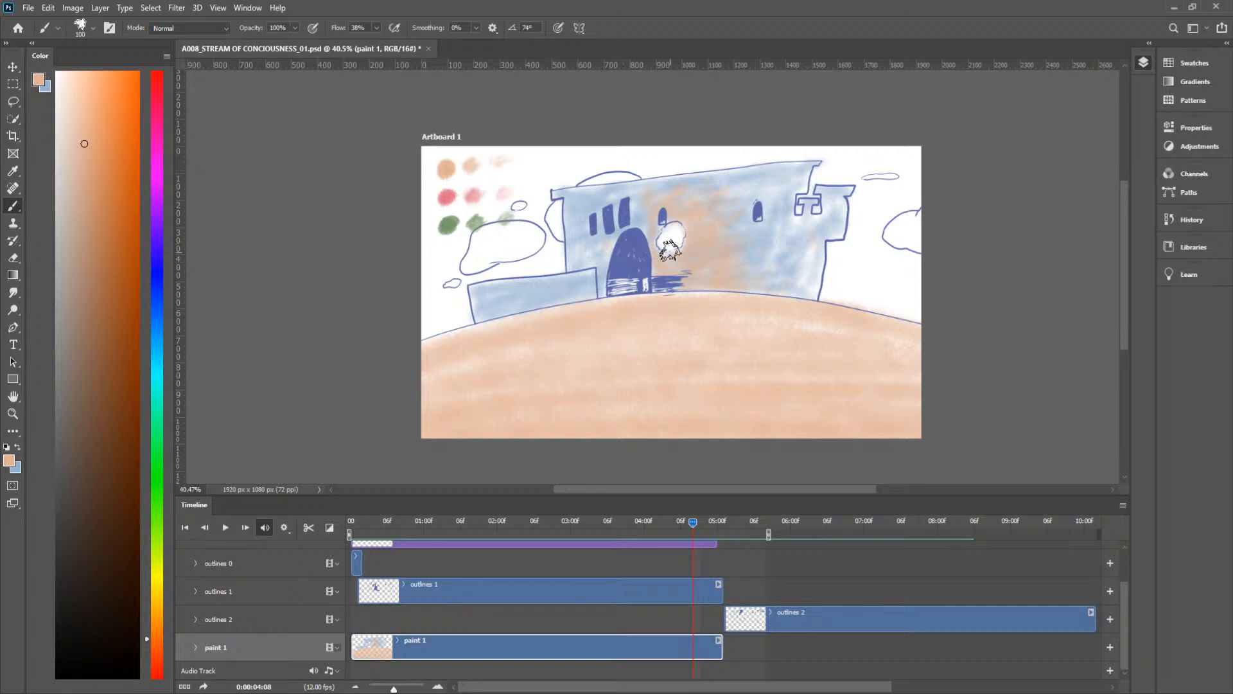
Step: Brush a light peach strip down the castle front around the smoke puff at frame 0:00:04:10
{"action": "mouse_move", "coordinate": [689, 523]}
{"action": "left_mouse_down"}
{"action": "mouse_move", "coordinate": [674, 522]}
{"action": "mouse_move", "coordinate": [693, 522]}
{"action": "left_mouse_up"}
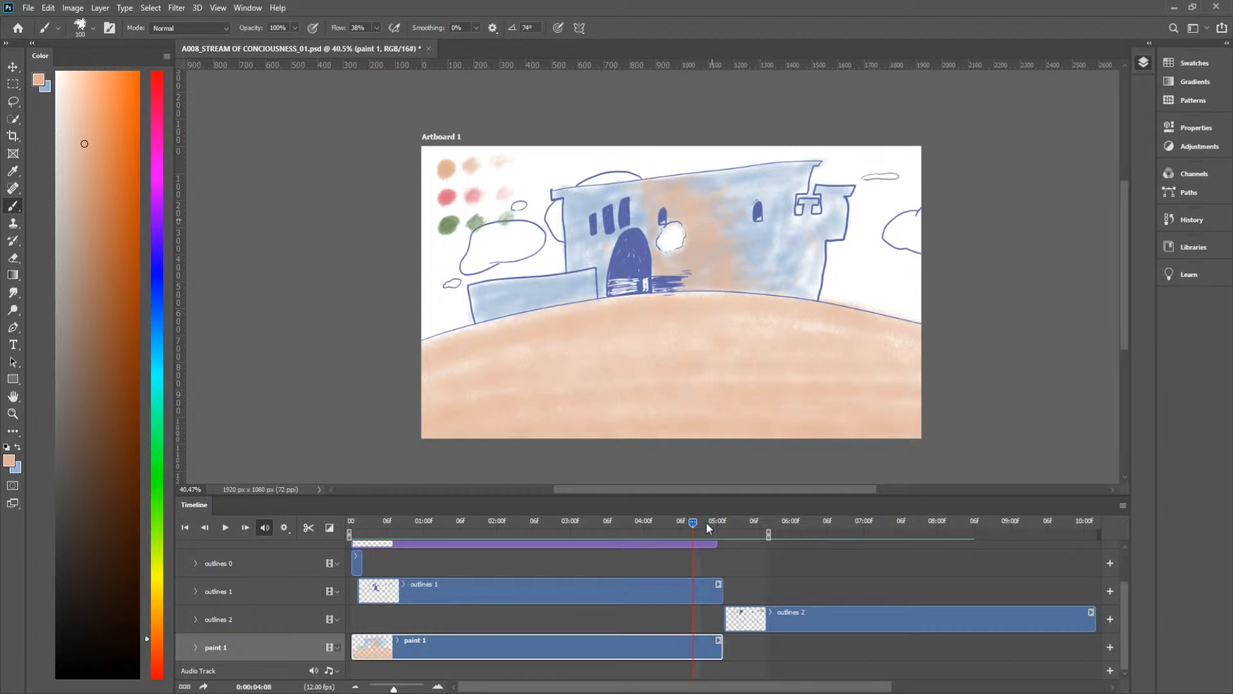
{"action": "left_click_drag", "start_coordinate": [692, 523], "coordinate": [706, 525]}
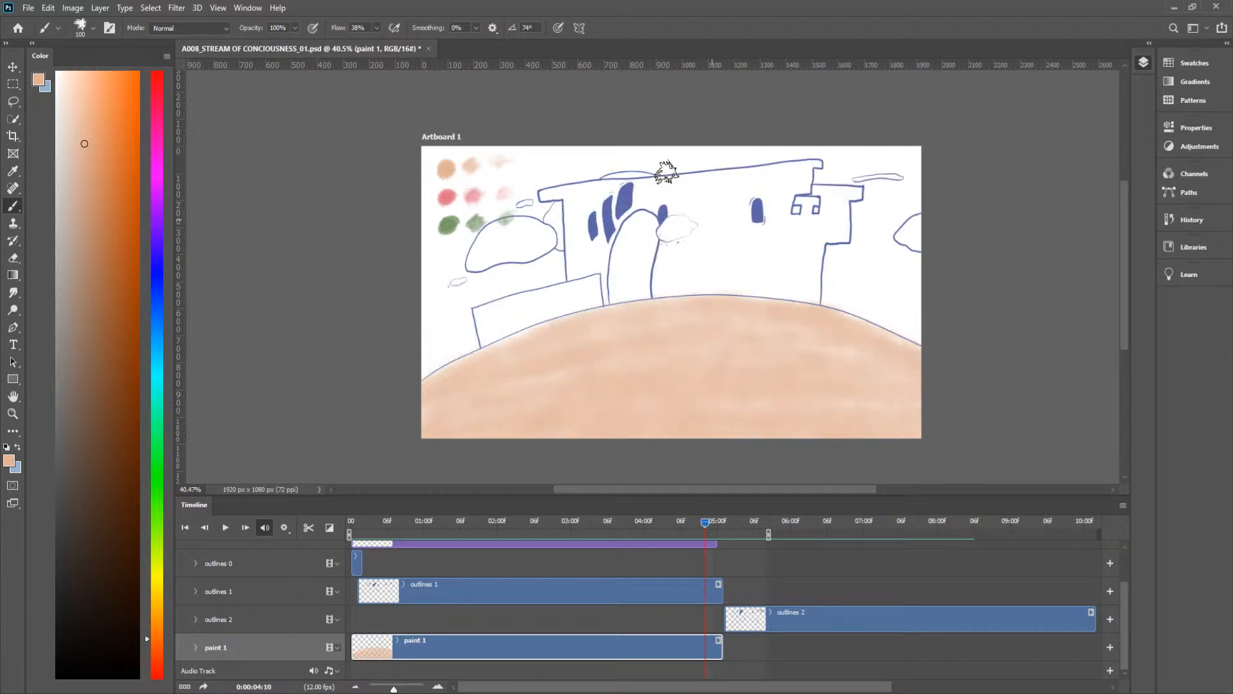
{"action": "mouse_move", "coordinate": [667, 190]}
{"action": "left_mouse_down"}
{"action": "mouse_move", "coordinate": [694, 205]}
{"action": "mouse_move", "coordinate": [671, 205]}
{"action": "mouse_move", "coordinate": [663, 187]}
{"action": "mouse_move", "coordinate": [695, 190]}
{"action": "mouse_move", "coordinate": [710, 234]}
{"action": "mouse_move", "coordinate": [667, 260]}
{"action": "mouse_move", "coordinate": [663, 293]}
{"action": "mouse_move", "coordinate": [676, 244]}
{"action": "mouse_move", "coordinate": [658, 298]}
{"action": "mouse_move", "coordinate": [663, 251]}
{"action": "mouse_move", "coordinate": [679, 240]}
{"action": "mouse_move", "coordinate": [663, 303]}
{"action": "mouse_move", "coordinate": [693, 301]}
{"action": "mouse_move", "coordinate": [661, 281]}
{"action": "mouse_move", "coordinate": [667, 272]}
{"action": "mouse_move", "coordinate": [674, 314]}
{"action": "mouse_move", "coordinate": [705, 174]}
{"action": "mouse_move", "coordinate": [678, 184]}
{"action": "left_mouse_up"}
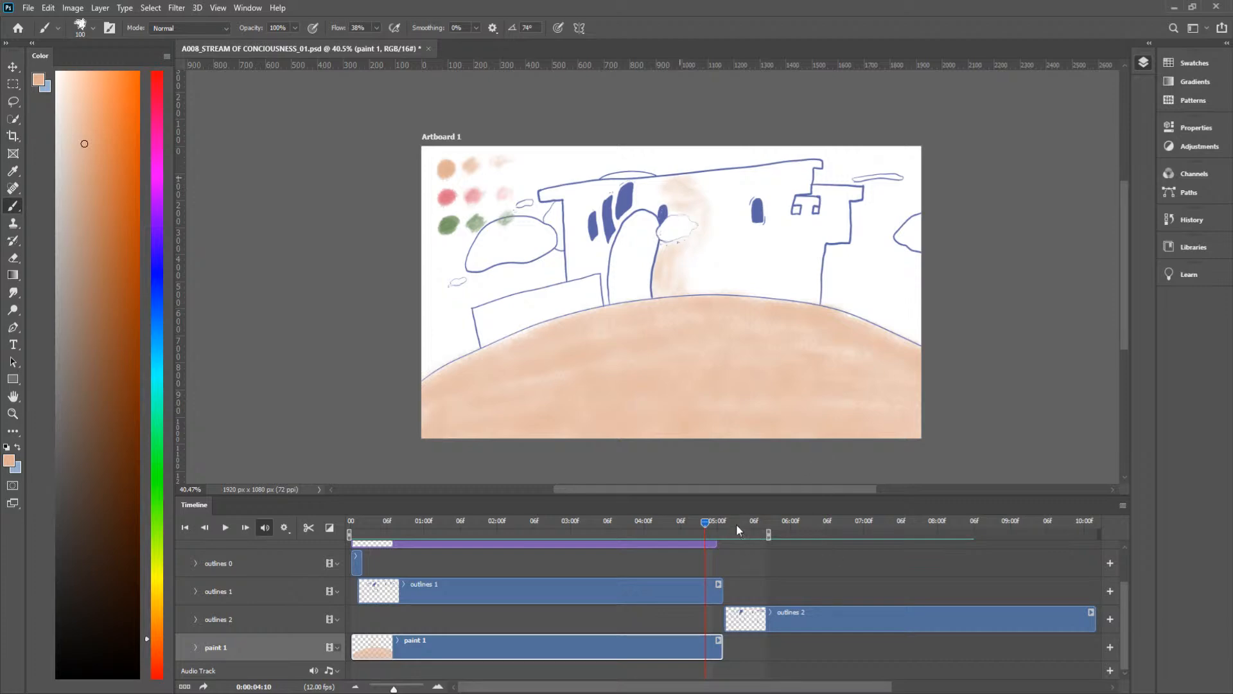
Step: Play the animation from frame 0:00:03:00 and compare the castle colouring across frames 0:00:04:02 to 0:00:04:10
{"action": "left_click_drag", "start_coordinate": [703, 523], "coordinate": [573, 540]}
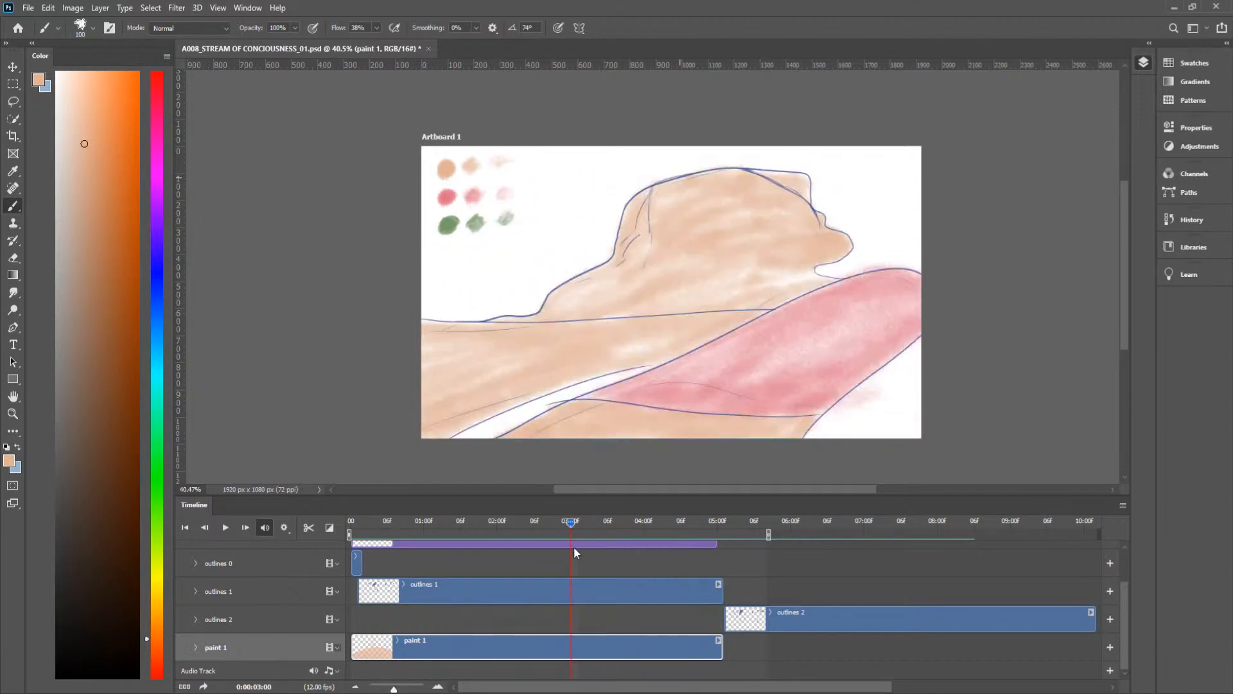
{"action": "key", "text": "space"}
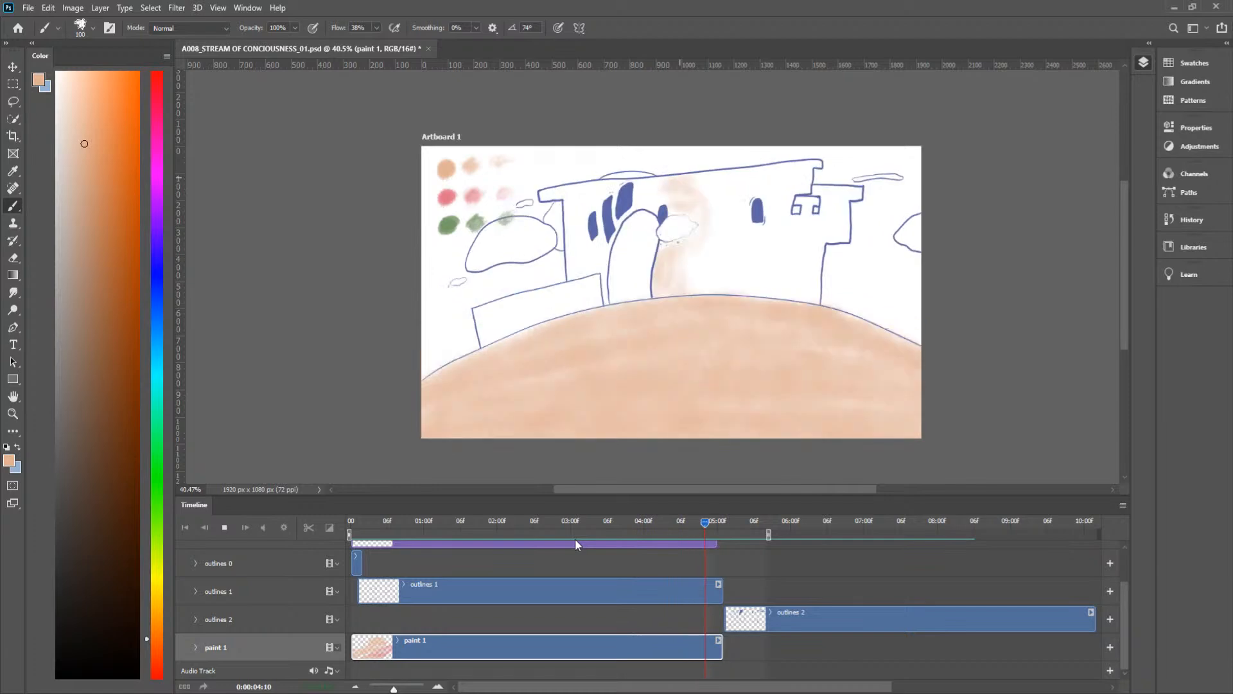
{"action": "mouse_move", "coordinate": [680, 521]}
{"action": "left_mouse_down"}
{"action": "mouse_move", "coordinate": [642, 527]}
{"action": "mouse_move", "coordinate": [675, 530]}
{"action": "left_mouse_up"}
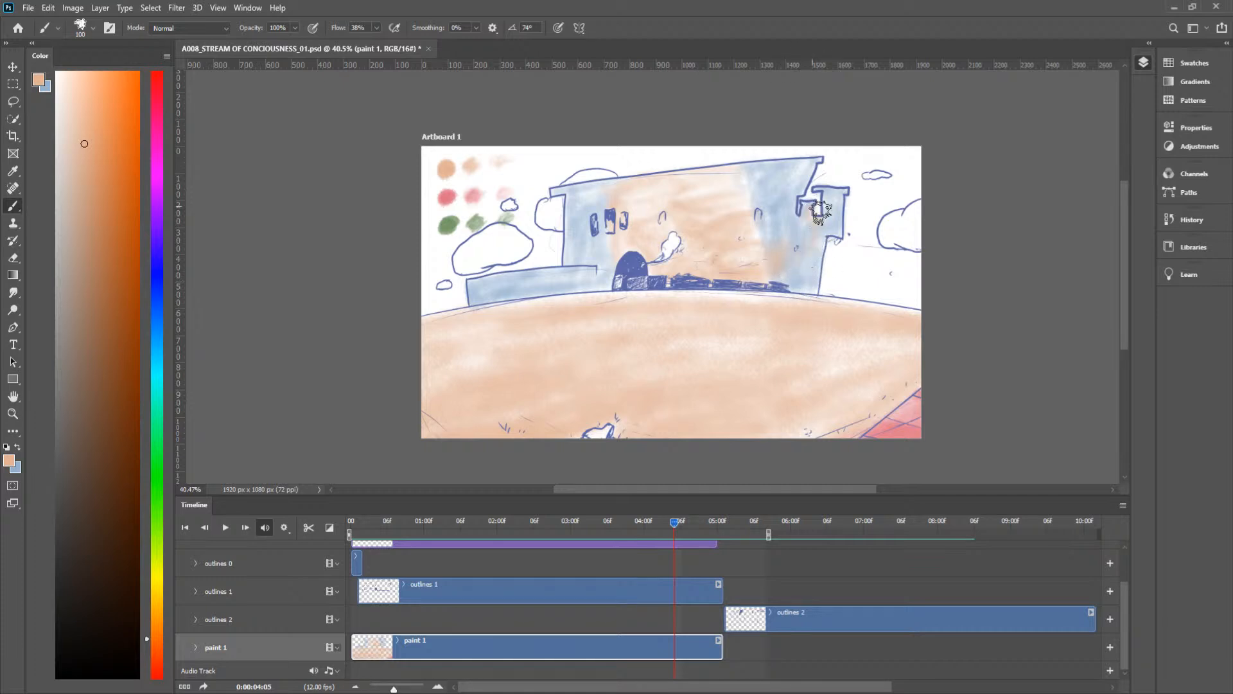
{"action": "mouse_move", "coordinate": [672, 527]}
{"action": "left_mouse_down"}
{"action": "mouse_move", "coordinate": [657, 522]}
{"action": "mouse_move", "coordinate": [672, 527]}
{"action": "left_mouse_up"}
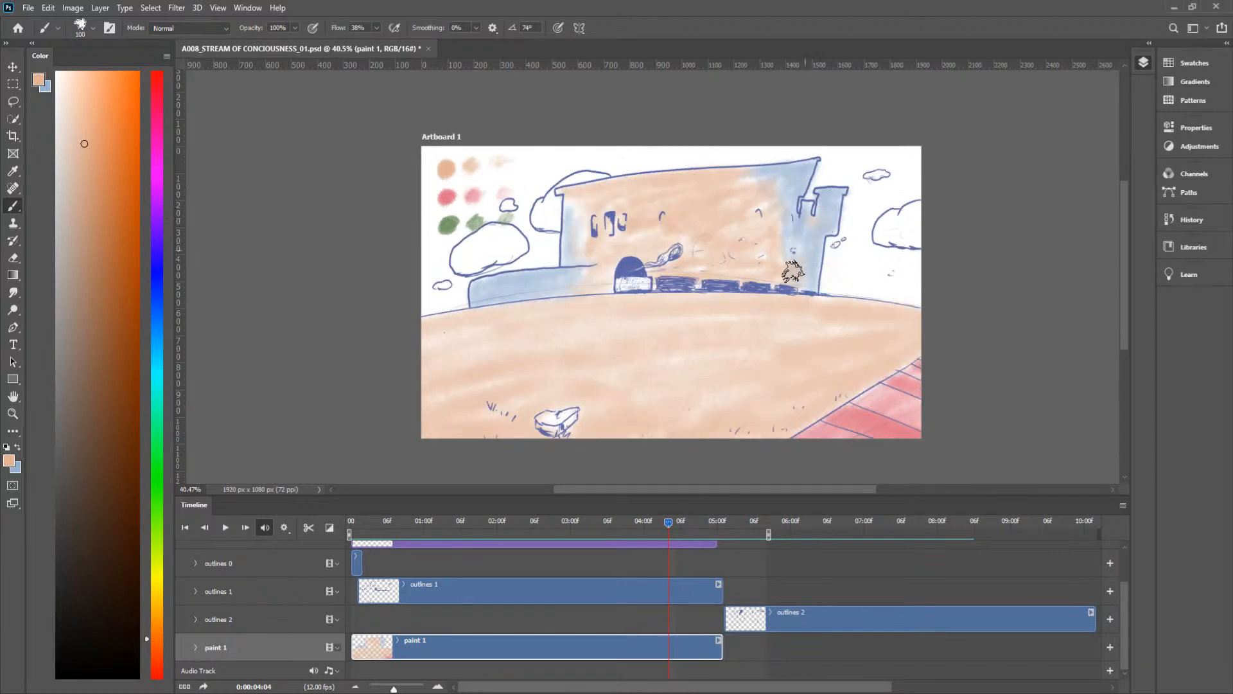
{"action": "left_click_drag", "start_coordinate": [666, 524], "coordinate": [657, 522]}
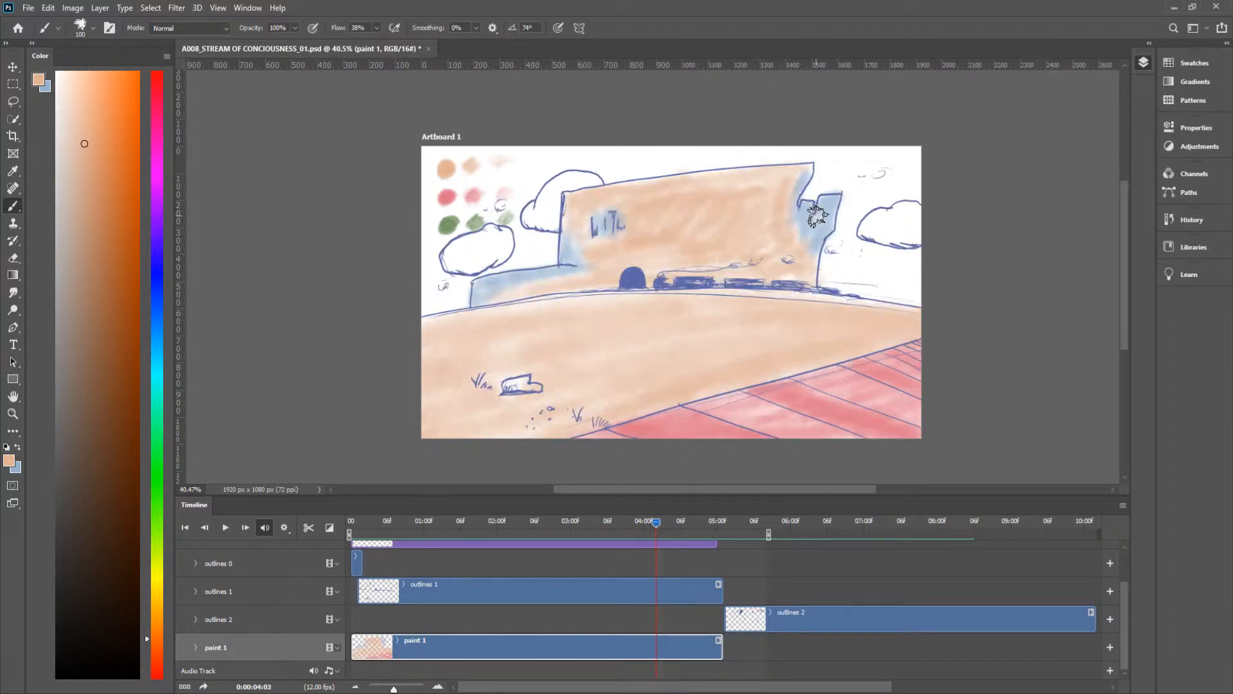
{"action": "key", "text": "space"}
{"action": "key", "text": "space"}
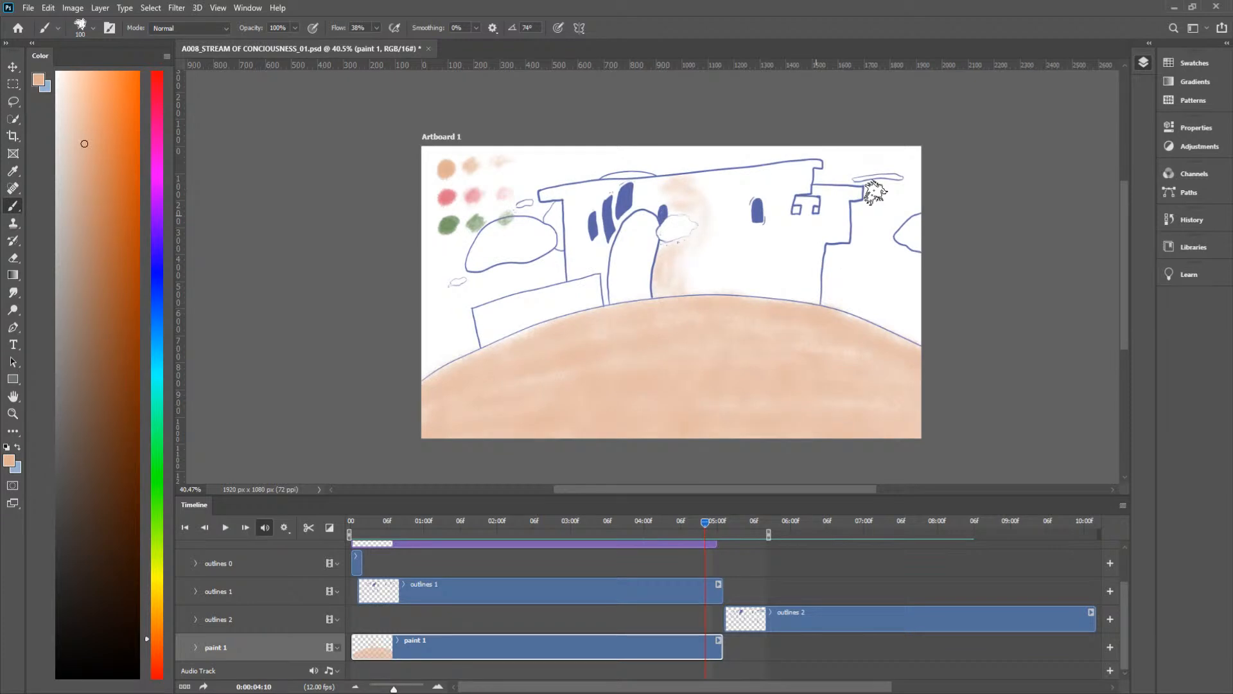
{"action": "mouse_move", "coordinate": [704, 525]}
{"action": "left_mouse_down"}
{"action": "mouse_move", "coordinate": [634, 522]}
{"action": "mouse_move", "coordinate": [695, 537]}
{"action": "left_mouse_up"}
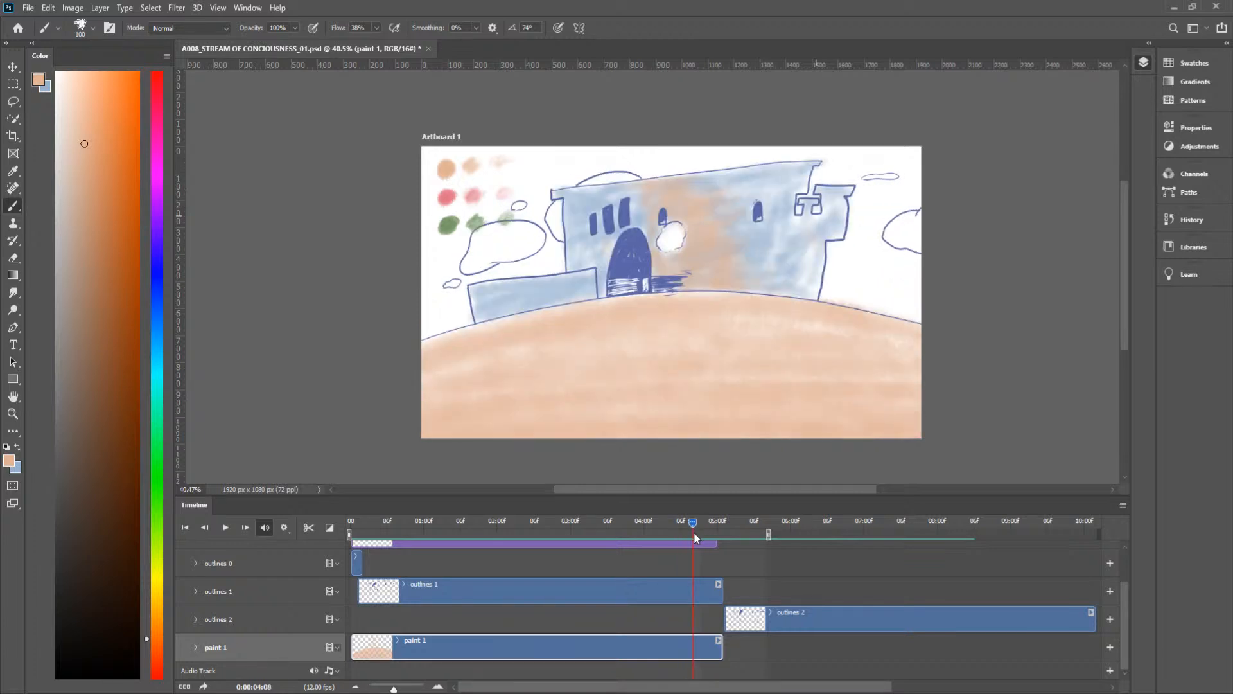
Step: Shade the castle's right end and tower blue at frame 0:00:04:06, and go to frame 0:00:04:07
{"action": "mouse_move", "coordinate": [695, 533]}
{"action": "left_mouse_down"}
{"action": "mouse_move", "coordinate": [661, 533]}
{"action": "mouse_move", "coordinate": [678, 537]}
{"action": "left_mouse_up"}
{"action": "key", "text": "x"}
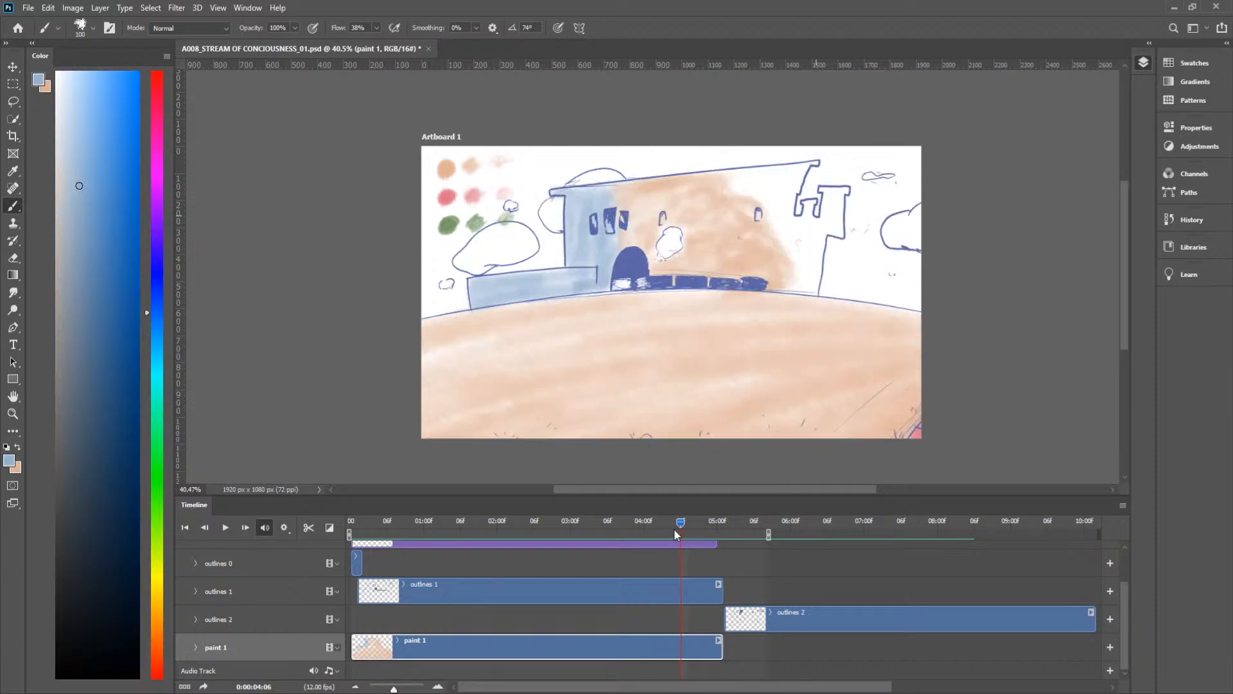
{"action": "mouse_move", "coordinate": [756, 204]}
{"action": "left_mouse_down"}
{"action": "mouse_move", "coordinate": [779, 242]}
{"action": "mouse_move", "coordinate": [788, 230]}
{"action": "mouse_move", "coordinate": [765, 232]}
{"action": "mouse_move", "coordinate": [765, 216]}
{"action": "mouse_move", "coordinate": [783, 213]}
{"action": "mouse_move", "coordinate": [755, 191]}
{"action": "mouse_move", "coordinate": [768, 171]}
{"action": "mouse_move", "coordinate": [701, 178]}
{"action": "mouse_move", "coordinate": [767, 173]}
{"action": "mouse_move", "coordinate": [771, 193]}
{"action": "mouse_move", "coordinate": [745, 213]}
{"action": "mouse_move", "coordinate": [789, 228]}
{"action": "mouse_move", "coordinate": [771, 262]}
{"action": "mouse_move", "coordinate": [789, 287]}
{"action": "mouse_move", "coordinate": [808, 283]}
{"action": "mouse_move", "coordinate": [815, 241]}
{"action": "mouse_move", "coordinate": [814, 289]}
{"action": "mouse_move", "coordinate": [820, 257]}
{"action": "mouse_move", "coordinate": [789, 284]}
{"action": "mouse_move", "coordinate": [809, 203]}
{"action": "mouse_move", "coordinate": [807, 245]}
{"action": "mouse_move", "coordinate": [826, 226]}
{"action": "mouse_move", "coordinate": [829, 194]}
{"action": "mouse_move", "coordinate": [818, 195]}
{"action": "mouse_move", "coordinate": [847, 193]}
{"action": "mouse_move", "coordinate": [840, 232]}
{"action": "mouse_move", "coordinate": [813, 237]}
{"action": "mouse_move", "coordinate": [822, 232]}
{"action": "mouse_move", "coordinate": [820, 247]}
{"action": "mouse_move", "coordinate": [783, 238]}
{"action": "mouse_move", "coordinate": [797, 222]}
{"action": "mouse_move", "coordinate": [787, 210]}
{"action": "mouse_move", "coordinate": [795, 169]}
{"action": "mouse_move", "coordinate": [817, 163]}
{"action": "mouse_move", "coordinate": [794, 170]}
{"action": "mouse_move", "coordinate": [768, 207]}
{"action": "mouse_move", "coordinate": [785, 194]}
{"action": "mouse_move", "coordinate": [791, 204]}
{"action": "mouse_move", "coordinate": [779, 226]}
{"action": "left_mouse_up"}
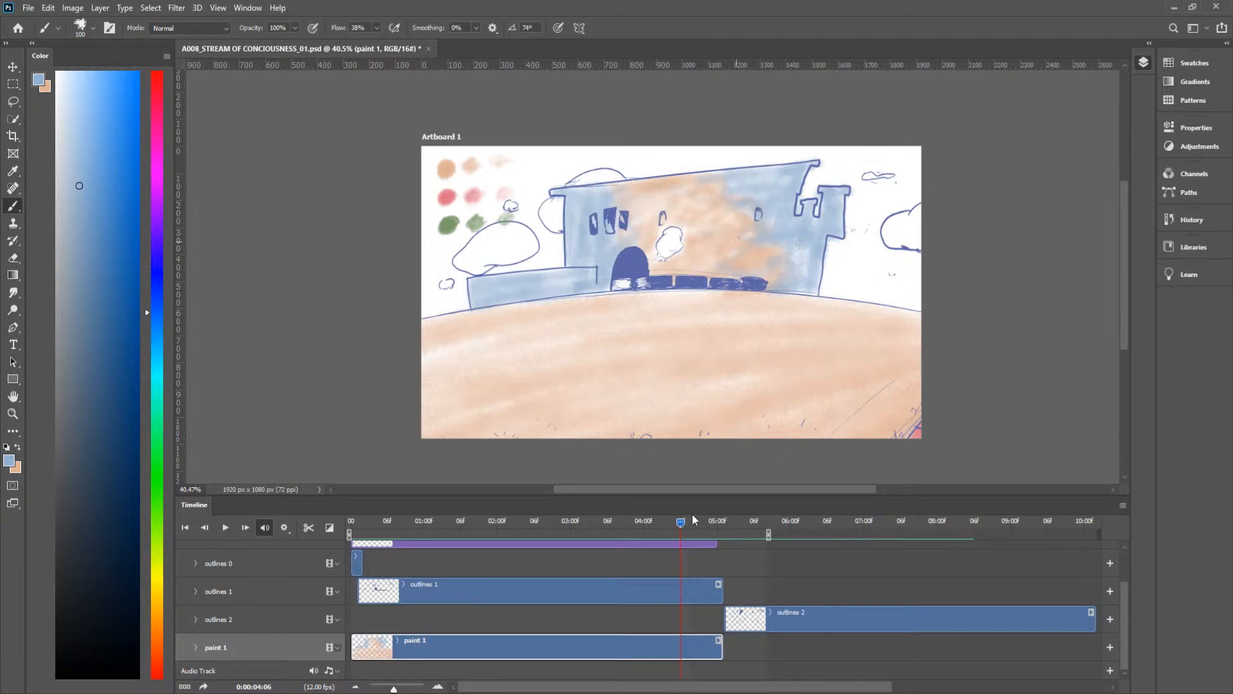
{"action": "mouse_move", "coordinate": [681, 522]}
{"action": "left_mouse_down"}
{"action": "mouse_move", "coordinate": [669, 522]}
{"action": "mouse_move", "coordinate": [688, 527]}
{"action": "left_mouse_up"}
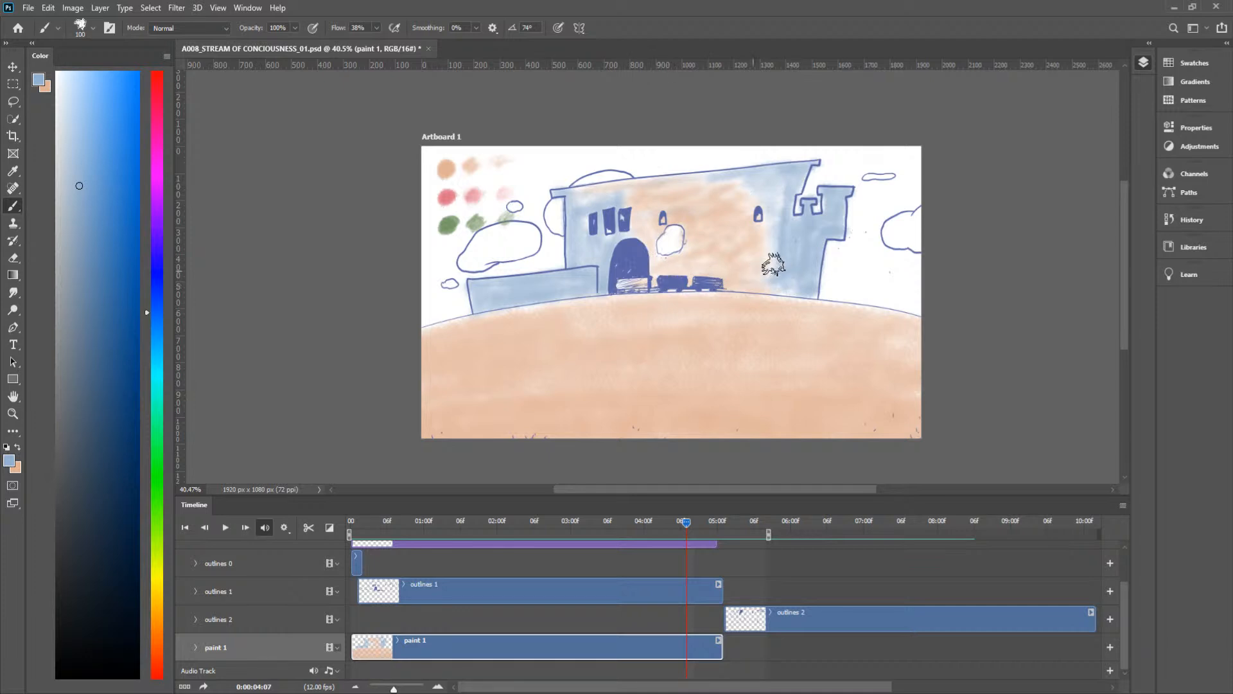
Step: Brush a peach strip down the castle front beside the arch, around the smoke puff, at frame 0:00:04:09
{"action": "mouse_move", "coordinate": [688, 521]}
{"action": "left_mouse_down"}
{"action": "mouse_move", "coordinate": [671, 520]}
{"action": "mouse_move", "coordinate": [699, 527]}
{"action": "left_mouse_up"}
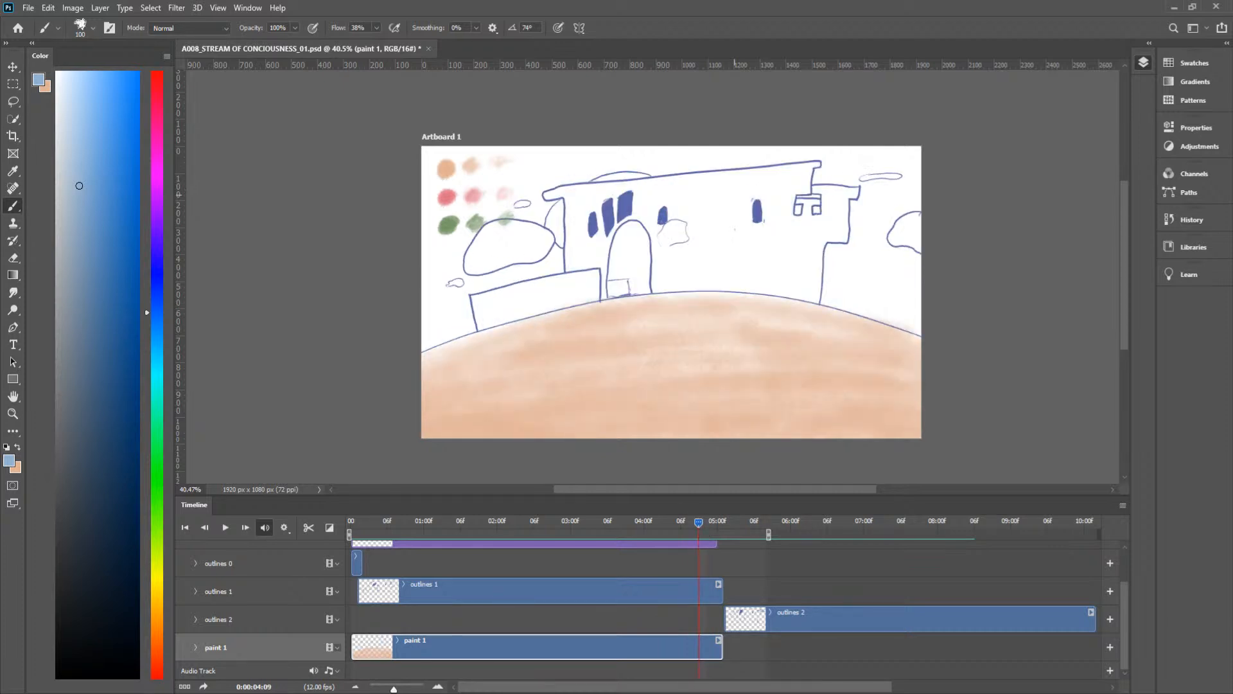
{"action": "key", "text": "x"}
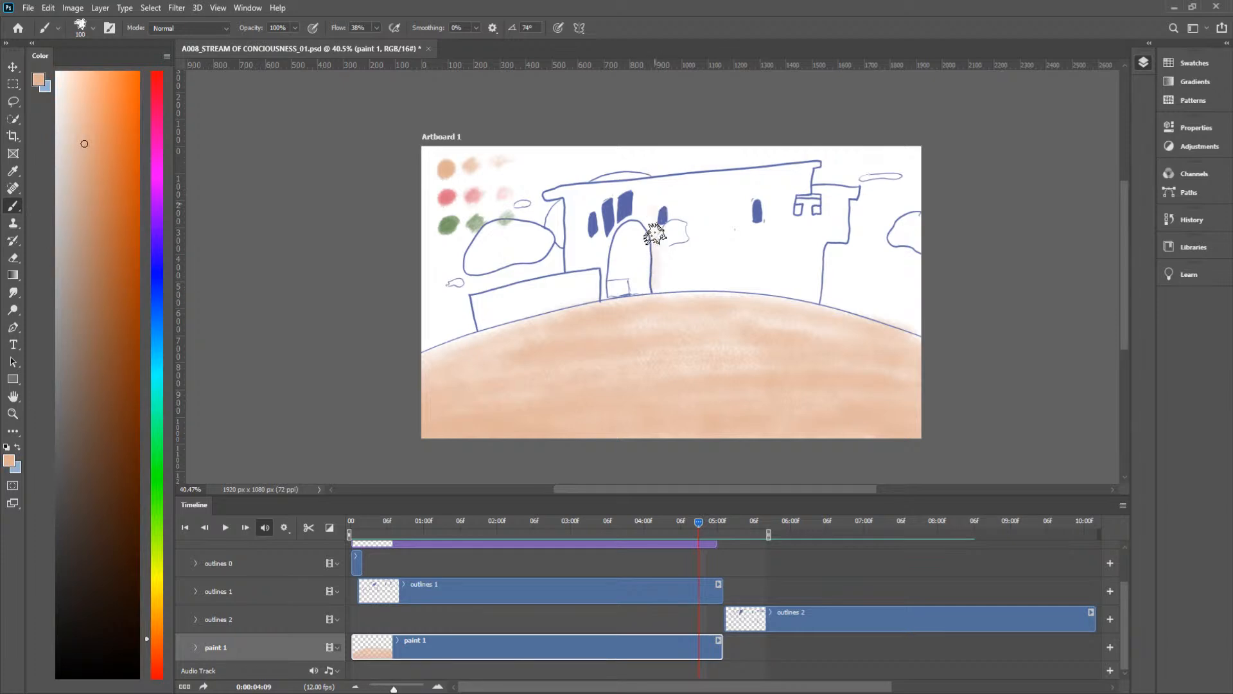
{"action": "left_click_drag", "start_coordinate": [666, 178], "coordinate": [678, 208]}
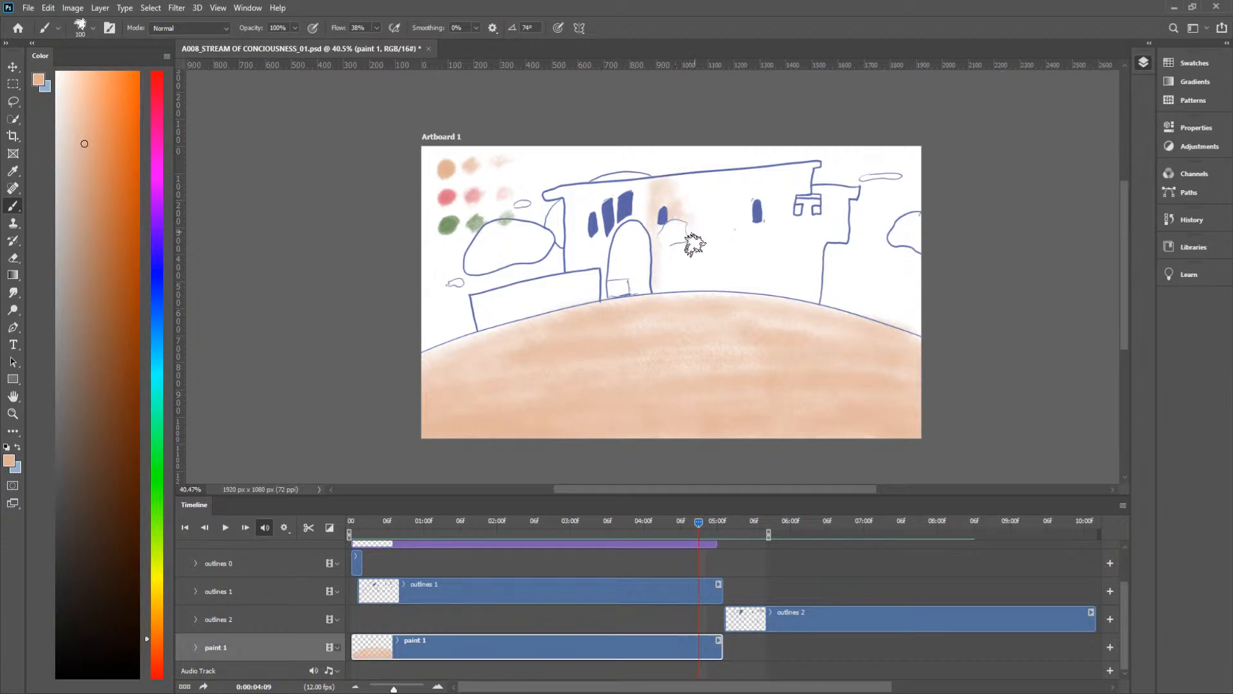
{"action": "mouse_move", "coordinate": [679, 255]}
{"action": "left_mouse_down"}
{"action": "mouse_move", "coordinate": [661, 282]}
{"action": "mouse_move", "coordinate": [696, 264]}
{"action": "mouse_move", "coordinate": [691, 290]}
{"action": "mouse_move", "coordinate": [705, 291]}
{"action": "mouse_move", "coordinate": [694, 281]}
{"action": "mouse_move", "coordinate": [675, 308]}
{"action": "left_mouse_up"}
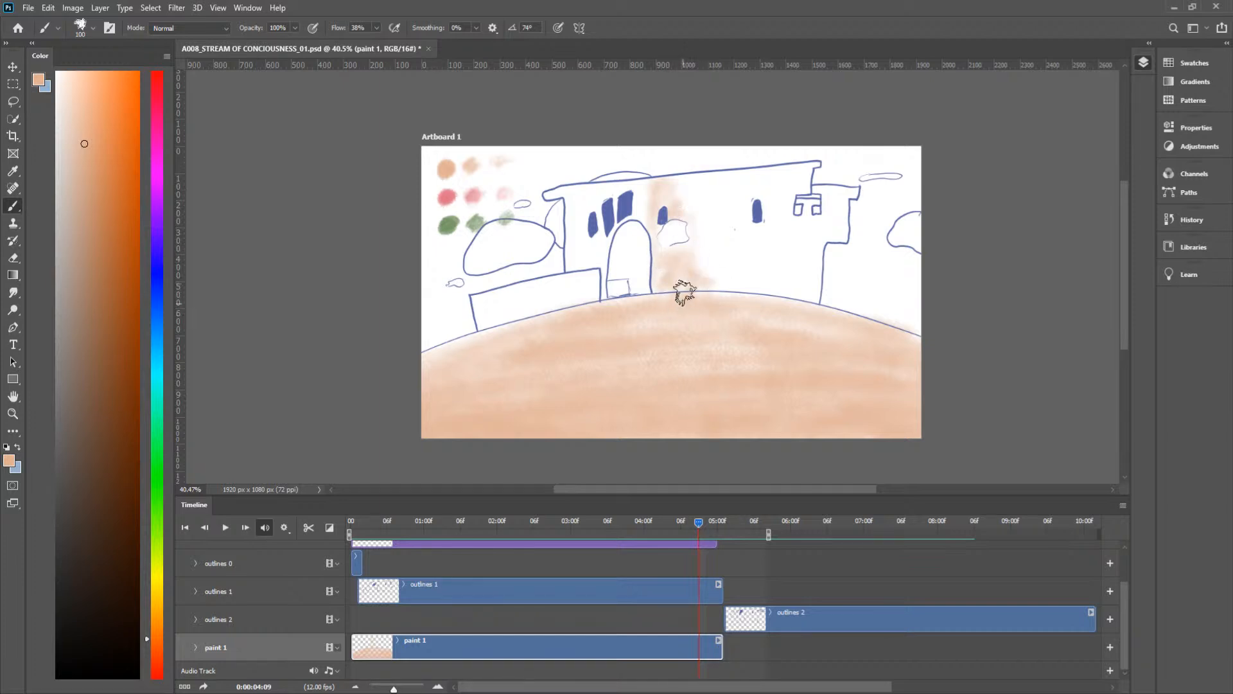
Step: Shade the low wall, arch, tower and castle front on both sides of the peach strip blue at frame 0:00:04:09
{"action": "mouse_move", "coordinate": [698, 523]}
{"action": "left_mouse_down"}
{"action": "mouse_move", "coordinate": [686, 519]}
{"action": "mouse_move", "coordinate": [699, 519]}
{"action": "left_mouse_up"}
{"action": "key", "text": "x"}
{"action": "mouse_move", "coordinate": [478, 314]}
{"action": "left_mouse_down"}
{"action": "mouse_move", "coordinate": [593, 277]}
{"action": "mouse_move", "coordinate": [597, 295]}
{"action": "mouse_move", "coordinate": [503, 303]}
{"action": "left_mouse_up"}
{"action": "mouse_move", "coordinate": [577, 278]}
{"action": "left_mouse_down"}
{"action": "mouse_move", "coordinate": [593, 228]}
{"action": "mouse_move", "coordinate": [601, 293]}
{"action": "mouse_move", "coordinate": [605, 253]}
{"action": "mouse_move", "coordinate": [635, 271]}
{"action": "mouse_move", "coordinate": [617, 275]}
{"action": "mouse_move", "coordinate": [638, 289]}
{"action": "mouse_move", "coordinate": [644, 278]}
{"action": "mouse_move", "coordinate": [624, 269]}
{"action": "mouse_move", "coordinate": [643, 184]}
{"action": "mouse_move", "coordinate": [602, 188]}
{"action": "mouse_move", "coordinate": [595, 175]}
{"action": "mouse_move", "coordinate": [602, 190]}
{"action": "mouse_move", "coordinate": [548, 197]}
{"action": "mouse_move", "coordinate": [589, 193]}
{"action": "mouse_move", "coordinate": [572, 211]}
{"action": "mouse_move", "coordinate": [608, 199]}
{"action": "mouse_move", "coordinate": [581, 212]}
{"action": "mouse_move", "coordinate": [674, 187]}
{"action": "mouse_move", "coordinate": [620, 188]}
{"action": "mouse_move", "coordinate": [781, 173]}
{"action": "mouse_move", "coordinate": [772, 179]}
{"action": "mouse_move", "coordinate": [810, 163]}
{"action": "mouse_move", "coordinate": [781, 207]}
{"action": "mouse_move", "coordinate": [830, 164]}
{"action": "mouse_move", "coordinate": [791, 196]}
{"action": "mouse_move", "coordinate": [785, 234]}
{"action": "mouse_move", "coordinate": [811, 199]}
{"action": "mouse_move", "coordinate": [813, 229]}
{"action": "mouse_move", "coordinate": [825, 220]}
{"action": "mouse_move", "coordinate": [836, 190]}
{"action": "mouse_move", "coordinate": [841, 224]}
{"action": "mouse_move", "coordinate": [807, 244]}
{"action": "mouse_move", "coordinate": [817, 297]}
{"action": "mouse_move", "coordinate": [722, 284]}
{"action": "mouse_move", "coordinate": [771, 292]}
{"action": "mouse_move", "coordinate": [794, 282]}
{"action": "mouse_move", "coordinate": [737, 261]}
{"action": "mouse_move", "coordinate": [801, 260]}
{"action": "mouse_move", "coordinate": [813, 280]}
{"action": "mouse_move", "coordinate": [818, 235]}
{"action": "left_mouse_up"}
{"action": "mouse_move", "coordinate": [753, 237]}
{"action": "left_mouse_down"}
{"action": "mouse_move", "coordinate": [731, 271]}
{"action": "mouse_move", "coordinate": [706, 273]}
{"action": "mouse_move", "coordinate": [730, 203]}
{"action": "mouse_move", "coordinate": [688, 188]}
{"action": "mouse_move", "coordinate": [709, 202]}
{"action": "mouse_move", "coordinate": [756, 188]}
{"action": "mouse_move", "coordinate": [744, 187]}
{"action": "mouse_move", "coordinate": [793, 198]}
{"action": "mouse_move", "coordinate": [744, 228]}
{"action": "mouse_move", "coordinate": [772, 230]}
{"action": "mouse_move", "coordinate": [779, 177]}
{"action": "mouse_move", "coordinate": [732, 204]}
{"action": "mouse_move", "coordinate": [747, 197]}
{"action": "mouse_move", "coordinate": [715, 195]}
{"action": "mouse_move", "coordinate": [753, 190]}
{"action": "left_mouse_up"}
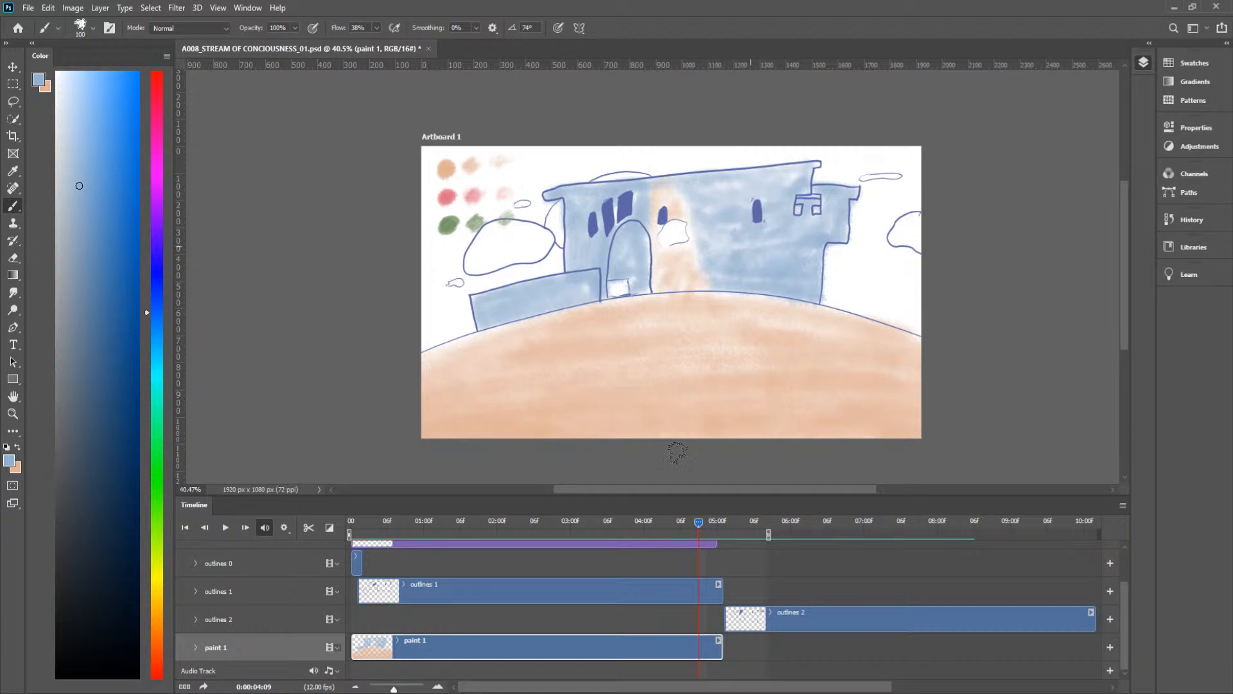
Step: Shade the castle, tower, arch and low wall blue on both sides of the peach strip at frame 0:00:04:10
{"action": "mouse_move", "coordinate": [695, 522]}
{"action": "left_mouse_down"}
{"action": "mouse_move", "coordinate": [683, 522]}
{"action": "mouse_move", "coordinate": [705, 522]}
{"action": "left_mouse_up"}
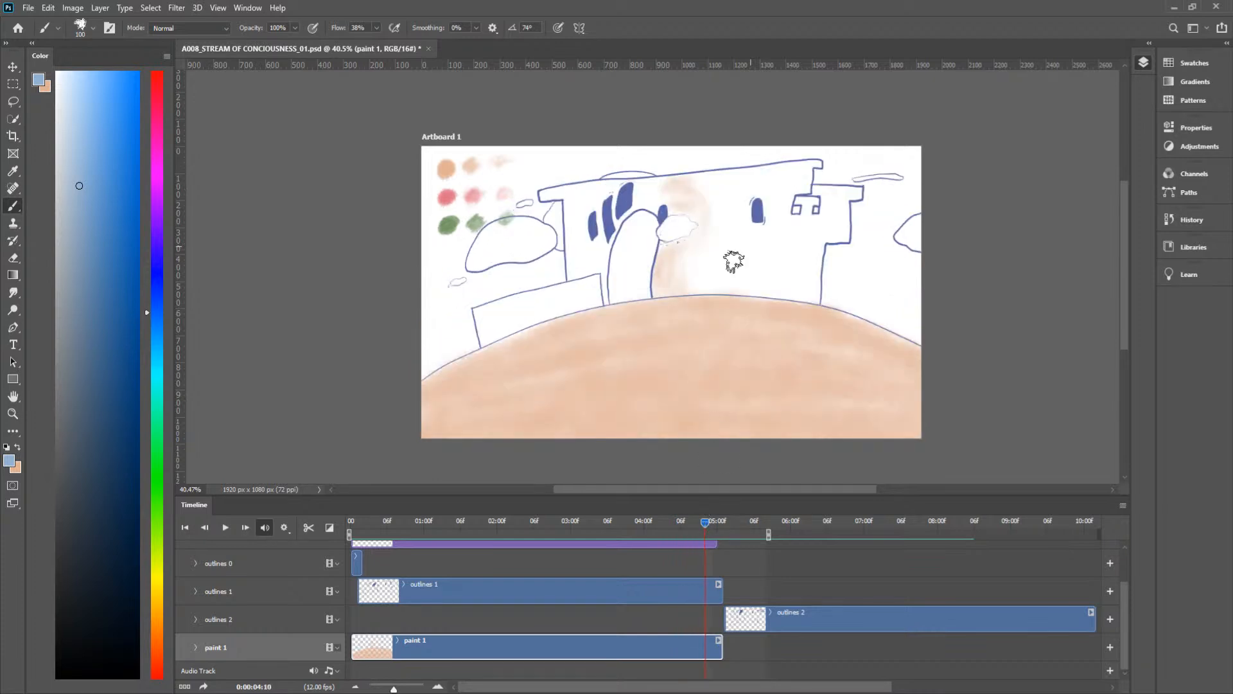
{"action": "mouse_move", "coordinate": [709, 235]}
{"action": "left_mouse_down"}
{"action": "mouse_move", "coordinate": [778, 237]}
{"action": "mouse_move", "coordinate": [750, 284]}
{"action": "mouse_move", "coordinate": [703, 291]}
{"action": "mouse_move", "coordinate": [735, 293]}
{"action": "mouse_move", "coordinate": [688, 290]}
{"action": "mouse_move", "coordinate": [701, 260]}
{"action": "left_mouse_up"}
{"action": "mouse_move", "coordinate": [744, 221]}
{"action": "left_mouse_down"}
{"action": "mouse_move", "coordinate": [707, 198]}
{"action": "mouse_move", "coordinate": [735, 184]}
{"action": "mouse_move", "coordinate": [717, 175]}
{"action": "mouse_move", "coordinate": [778, 172]}
{"action": "left_mouse_up"}
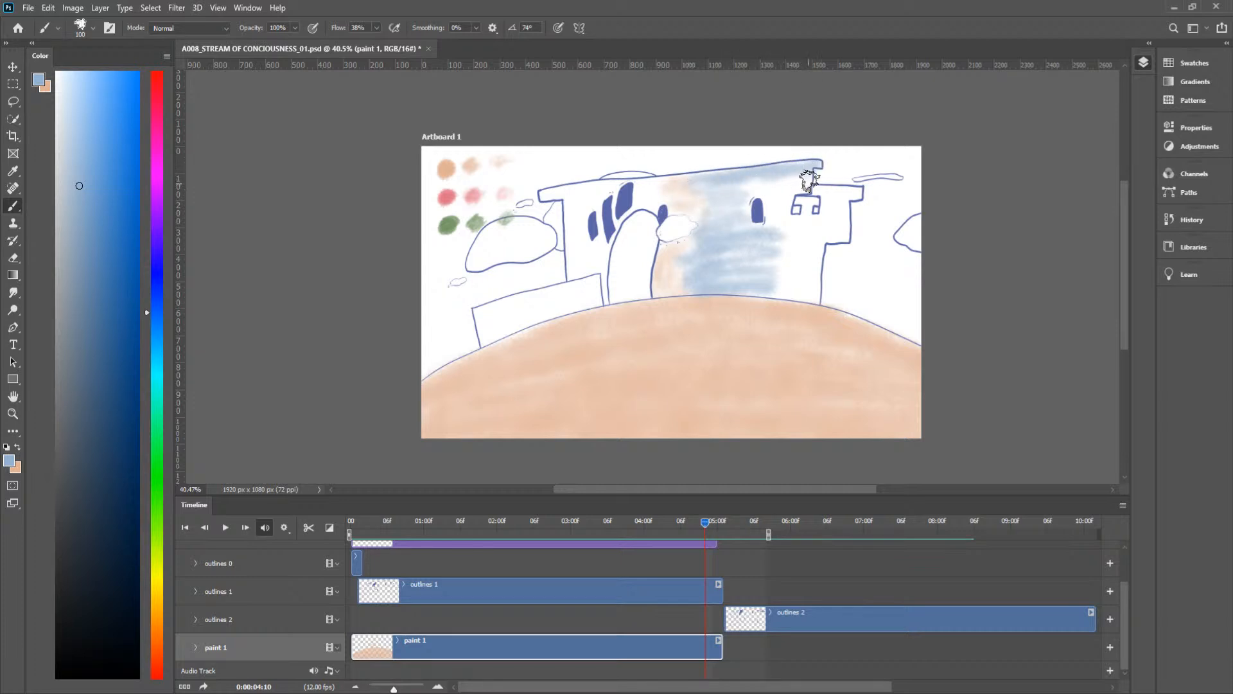
{"action": "mouse_move", "coordinate": [780, 196]}
{"action": "left_mouse_down"}
{"action": "mouse_move", "coordinate": [728, 187]}
{"action": "mouse_move", "coordinate": [790, 212]}
{"action": "mouse_move", "coordinate": [741, 220]}
{"action": "mouse_move", "coordinate": [772, 232]}
{"action": "mouse_move", "coordinate": [823, 200]}
{"action": "mouse_move", "coordinate": [810, 201]}
{"action": "mouse_move", "coordinate": [814, 192]}
{"action": "mouse_move", "coordinate": [864, 190]}
{"action": "mouse_move", "coordinate": [844, 200]}
{"action": "mouse_move", "coordinate": [842, 242]}
{"action": "mouse_move", "coordinate": [775, 234]}
{"action": "mouse_move", "coordinate": [835, 203]}
{"action": "mouse_move", "coordinate": [809, 283]}
{"action": "mouse_move", "coordinate": [814, 250]}
{"action": "left_mouse_up"}
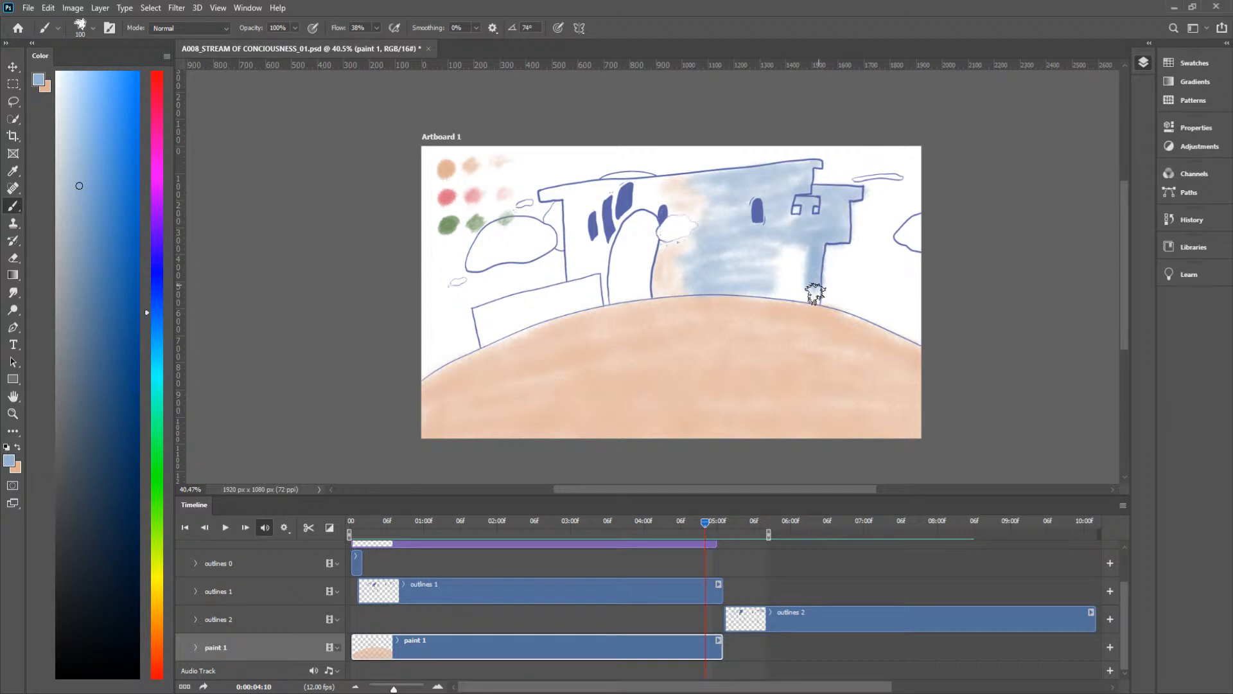
{"action": "mouse_move", "coordinate": [814, 292]}
{"action": "left_mouse_down"}
{"action": "mouse_move", "coordinate": [769, 298]}
{"action": "mouse_move", "coordinate": [801, 283]}
{"action": "mouse_move", "coordinate": [742, 264]}
{"action": "mouse_move", "coordinate": [796, 243]}
{"action": "mouse_move", "coordinate": [810, 222]}
{"action": "left_mouse_up"}
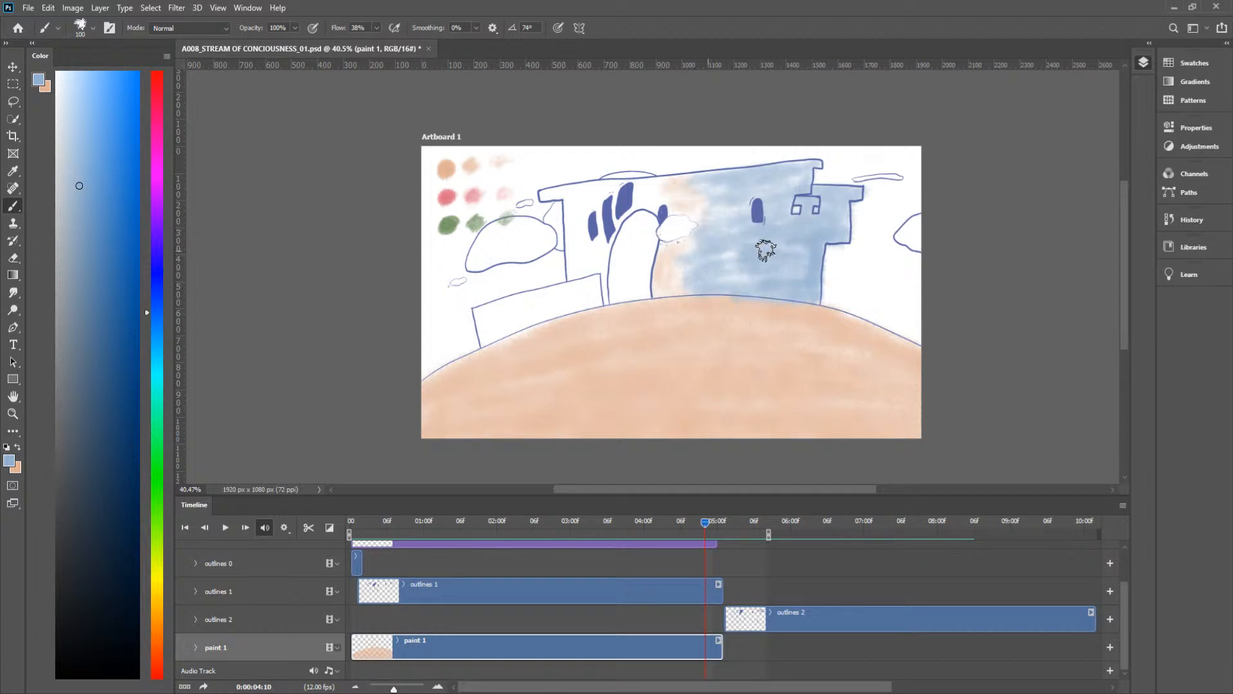
{"action": "mouse_move", "coordinate": [493, 328]}
{"action": "left_mouse_down"}
{"action": "mouse_move", "coordinate": [602, 278]}
{"action": "mouse_move", "coordinate": [592, 290]}
{"action": "mouse_move", "coordinate": [609, 279]}
{"action": "mouse_move", "coordinate": [604, 295]}
{"action": "mouse_move", "coordinate": [605, 241]}
{"action": "mouse_move", "coordinate": [605, 286]}
{"action": "mouse_move", "coordinate": [633, 201]}
{"action": "mouse_move", "coordinate": [612, 230]}
{"action": "mouse_move", "coordinate": [654, 202]}
{"action": "mouse_move", "coordinate": [641, 204]}
{"action": "mouse_move", "coordinate": [652, 245]}
{"action": "mouse_move", "coordinate": [634, 290]}
{"action": "mouse_move", "coordinate": [648, 288]}
{"action": "mouse_move", "coordinate": [632, 290]}
{"action": "mouse_move", "coordinate": [622, 246]}
{"action": "mouse_move", "coordinate": [636, 222]}
{"action": "mouse_move", "coordinate": [626, 284]}
{"action": "mouse_move", "coordinate": [611, 289]}
{"action": "mouse_move", "coordinate": [631, 253]}
{"action": "mouse_move", "coordinate": [624, 279]}
{"action": "mouse_move", "coordinate": [641, 287]}
{"action": "mouse_move", "coordinate": [596, 263]}
{"action": "mouse_move", "coordinate": [585, 292]}
{"action": "mouse_move", "coordinate": [570, 236]}
{"action": "mouse_move", "coordinate": [570, 252]}
{"action": "mouse_move", "coordinate": [573, 202]}
{"action": "mouse_move", "coordinate": [564, 189]}
{"action": "mouse_move", "coordinate": [543, 198]}
{"action": "mouse_move", "coordinate": [654, 187]}
{"action": "mouse_move", "coordinate": [594, 188]}
{"action": "mouse_move", "coordinate": [580, 220]}
{"action": "mouse_move", "coordinate": [571, 202]}
{"action": "mouse_move", "coordinate": [591, 241]}
{"action": "mouse_move", "coordinate": [579, 235]}
{"action": "mouse_move", "coordinate": [580, 285]}
{"action": "left_mouse_up"}
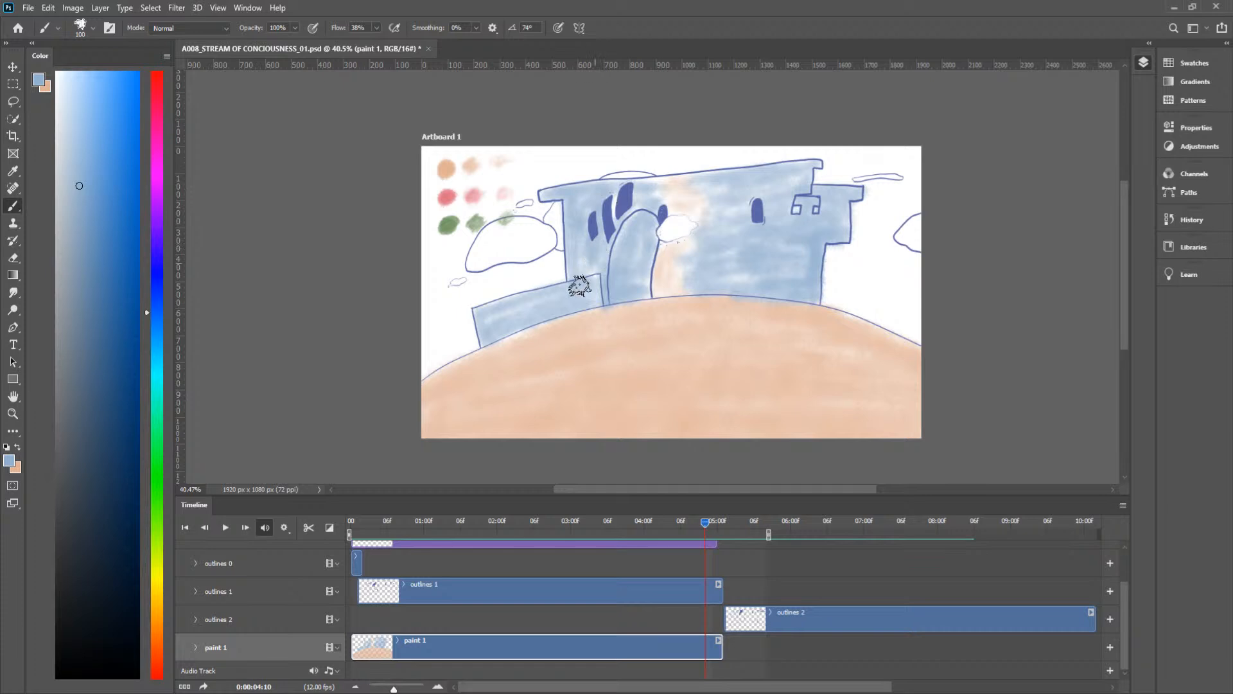
{"action": "mouse_move", "coordinate": [614, 201]}
{"action": "left_mouse_down"}
{"action": "mouse_move", "coordinate": [623, 205]}
{"action": "mouse_move", "coordinate": [630, 183]}
{"action": "left_mouse_up"}
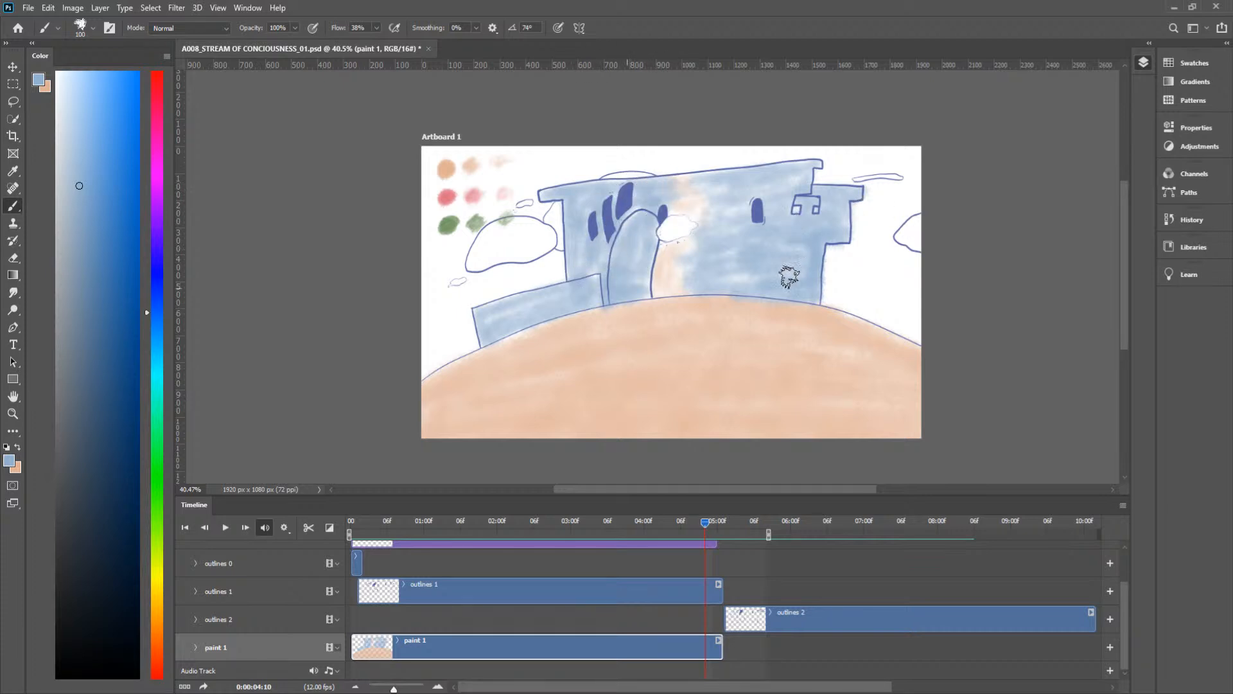
Step: Play the animation from the first frame to review the colouring
{"action": "mouse_move", "coordinate": [705, 523]}
{"action": "left_mouse_down"}
{"action": "mouse_move", "coordinate": [684, 522]}
{"action": "mouse_move", "coordinate": [700, 523]}
{"action": "left_mouse_up"}
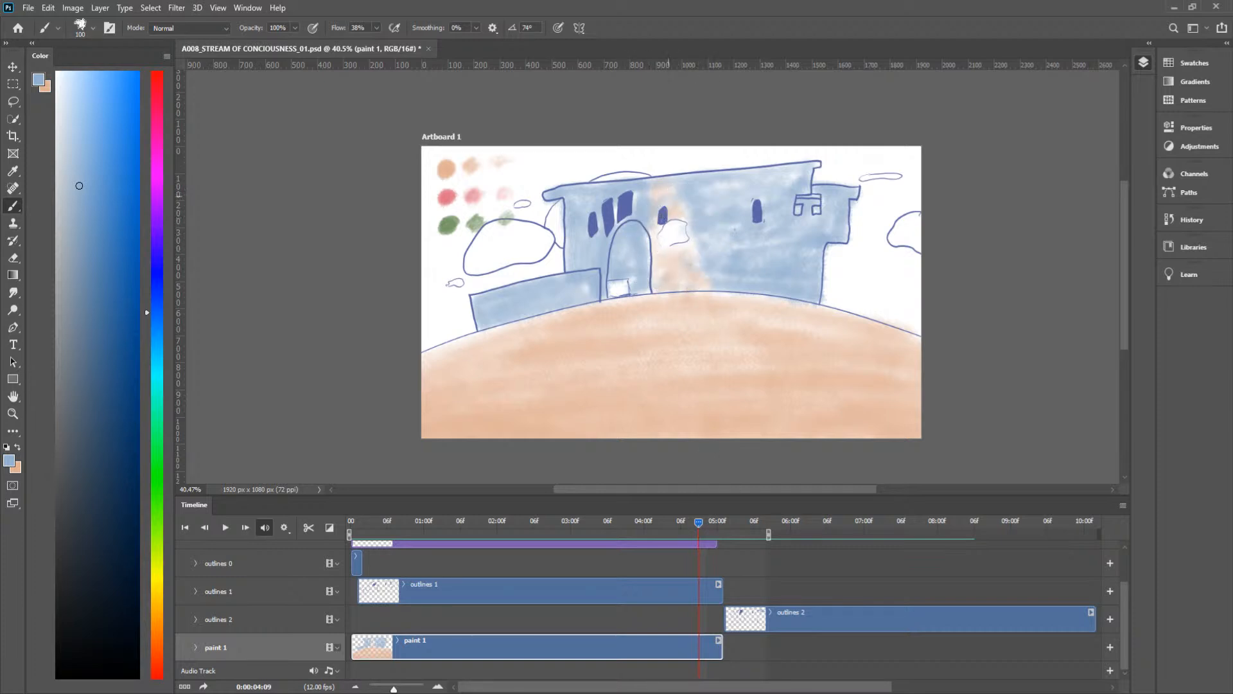
{"action": "mouse_move", "coordinate": [697, 523]}
{"action": "left_mouse_down"}
{"action": "mouse_move", "coordinate": [796, 538]}
{"action": "mouse_move", "coordinate": [669, 532]}
{"action": "mouse_move", "coordinate": [613, 544]}
{"action": "mouse_move", "coordinate": [735, 556]}
{"action": "mouse_move", "coordinate": [568, 556]}
{"action": "mouse_move", "coordinate": [48, 618]}
{"action": "left_mouse_up"}
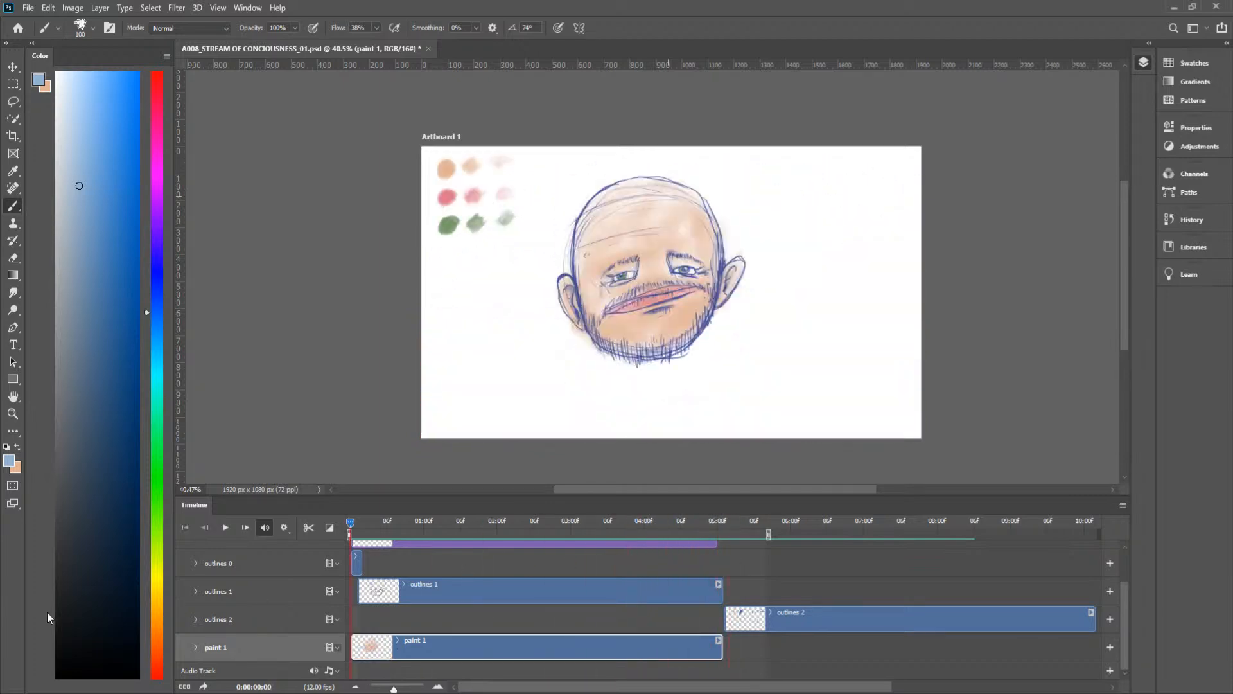
{"action": "key", "text": "space"}
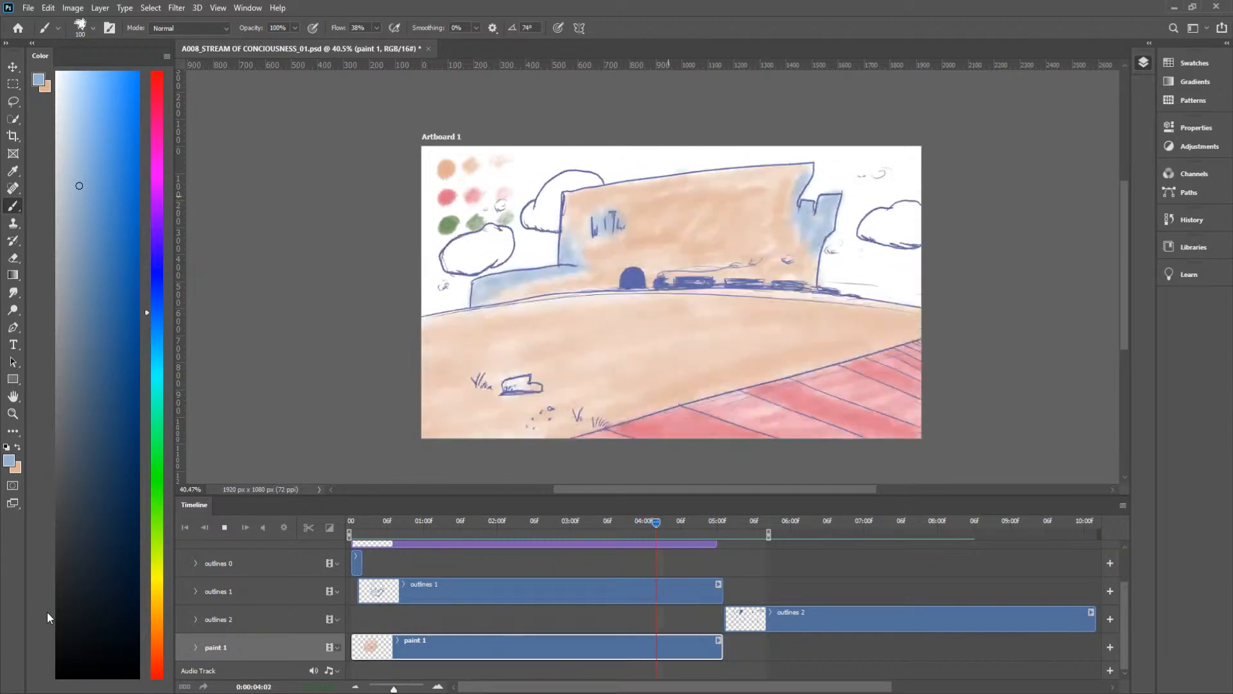
{"action": "key", "text": "space"}
Step: Shade the whole castle, including the low wall, arch and tower, blue around the smoke puff at frame 0:00:04:11
{"action": "mouse_move", "coordinate": [721, 517]}
{"action": "left_mouse_down"}
{"action": "mouse_move", "coordinate": [677, 526]}
{"action": "mouse_move", "coordinate": [711, 525]}
{"action": "left_mouse_up"}
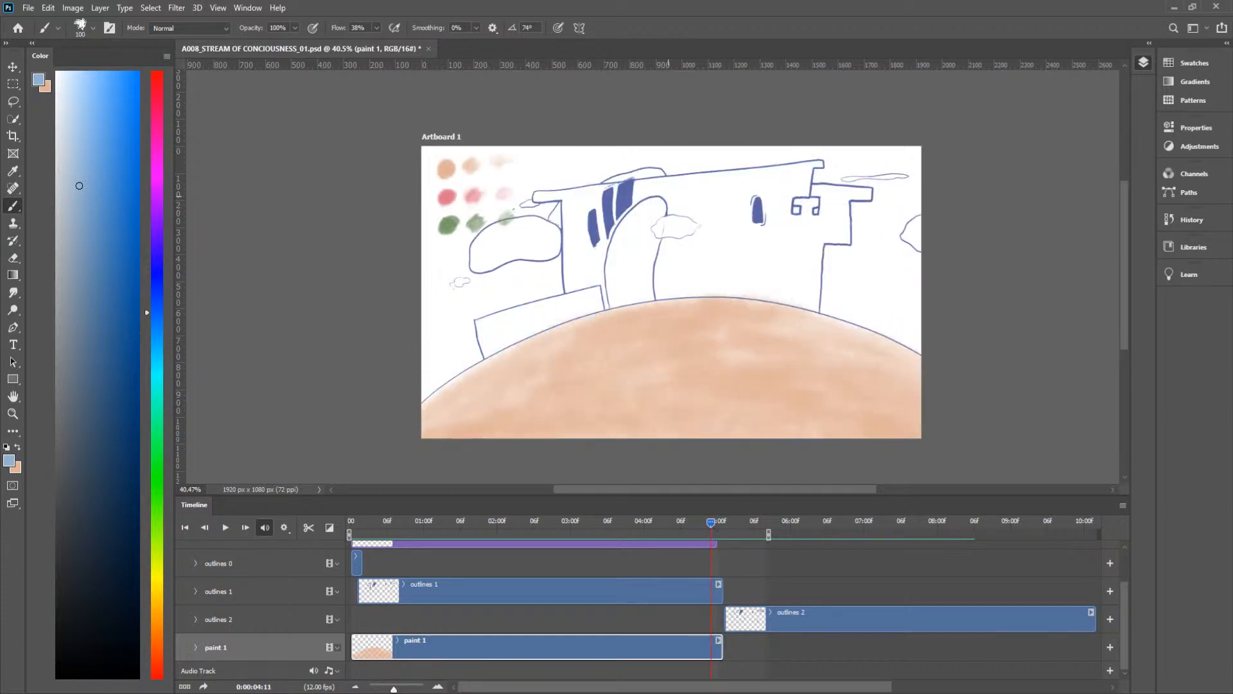
{"action": "mouse_move", "coordinate": [565, 311]}
{"action": "left_mouse_down"}
{"action": "mouse_move", "coordinate": [593, 303]}
{"action": "mouse_move", "coordinate": [485, 352]}
{"action": "mouse_move", "coordinate": [489, 318]}
{"action": "mouse_move", "coordinate": [562, 303]}
{"action": "mouse_move", "coordinate": [482, 330]}
{"action": "mouse_move", "coordinate": [513, 328]}
{"action": "mouse_move", "coordinate": [646, 277]}
{"action": "mouse_move", "coordinate": [663, 278]}
{"action": "mouse_move", "coordinate": [591, 301]}
{"action": "mouse_move", "coordinate": [688, 288]}
{"action": "mouse_move", "coordinate": [588, 301]}
{"action": "mouse_move", "coordinate": [748, 289]}
{"action": "mouse_move", "coordinate": [617, 297]}
{"action": "mouse_move", "coordinate": [812, 304]}
{"action": "mouse_move", "coordinate": [808, 263]}
{"action": "mouse_move", "coordinate": [817, 308]}
{"action": "mouse_move", "coordinate": [809, 187]}
{"action": "mouse_move", "coordinate": [869, 195]}
{"action": "mouse_move", "coordinate": [855, 190]}
{"action": "mouse_move", "coordinate": [845, 226]}
{"action": "mouse_move", "coordinate": [810, 238]}
{"action": "mouse_move", "coordinate": [797, 212]}
{"action": "mouse_move", "coordinate": [777, 254]}
{"action": "mouse_move", "coordinate": [791, 242]}
{"action": "mouse_move", "coordinate": [791, 292]}
{"action": "mouse_move", "coordinate": [809, 266]}
{"action": "mouse_move", "coordinate": [777, 232]}
{"action": "mouse_move", "coordinate": [807, 166]}
{"action": "mouse_move", "coordinate": [642, 187]}
{"action": "mouse_move", "coordinate": [697, 183]}
{"action": "left_mouse_up"}
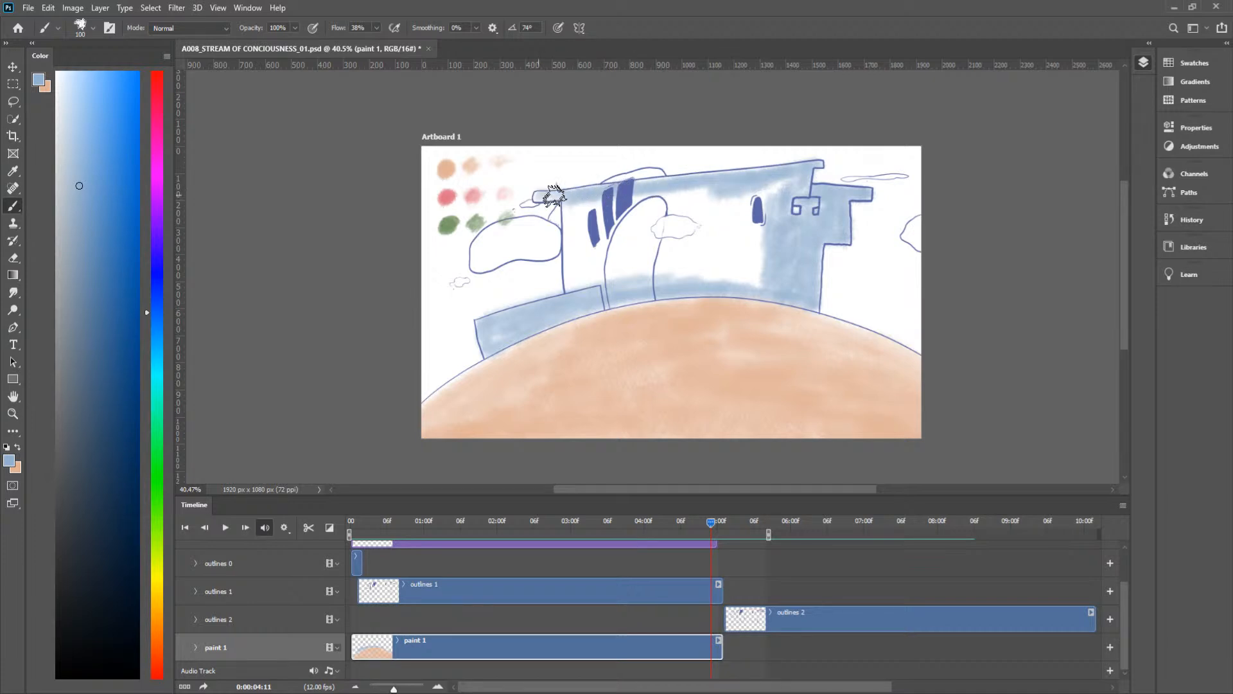
{"action": "mouse_move", "coordinate": [583, 236]}
{"action": "left_mouse_down"}
{"action": "mouse_move", "coordinate": [571, 295]}
{"action": "mouse_move", "coordinate": [567, 206]}
{"action": "mouse_move", "coordinate": [573, 276]}
{"action": "mouse_move", "coordinate": [587, 292]}
{"action": "mouse_move", "coordinate": [608, 204]}
{"action": "mouse_move", "coordinate": [584, 301]}
{"action": "mouse_move", "coordinate": [603, 192]}
{"action": "mouse_move", "coordinate": [574, 281]}
{"action": "left_mouse_up"}
{"action": "mouse_move", "coordinate": [629, 206]}
{"action": "left_mouse_down"}
{"action": "mouse_move", "coordinate": [699, 193]}
{"action": "mouse_move", "coordinate": [693, 210]}
{"action": "mouse_move", "coordinate": [710, 229]}
{"action": "mouse_move", "coordinate": [679, 253]}
{"action": "mouse_move", "coordinate": [645, 243]}
{"action": "mouse_move", "coordinate": [665, 205]}
{"action": "mouse_move", "coordinate": [615, 268]}
{"action": "mouse_move", "coordinate": [620, 279]}
{"action": "mouse_move", "coordinate": [642, 249]}
{"action": "mouse_move", "coordinate": [648, 284]}
{"action": "mouse_move", "coordinate": [705, 250]}
{"action": "mouse_move", "coordinate": [717, 264]}
{"action": "mouse_move", "coordinate": [695, 265]}
{"action": "mouse_move", "coordinate": [713, 233]}
{"action": "left_mouse_up"}
{"action": "mouse_move", "coordinate": [706, 250]}
{"action": "left_mouse_down"}
{"action": "mouse_move", "coordinate": [752, 276]}
{"action": "mouse_move", "coordinate": [713, 275]}
{"action": "mouse_move", "coordinate": [737, 230]}
{"action": "mouse_move", "coordinate": [769, 233]}
{"action": "mouse_move", "coordinate": [778, 260]}
{"action": "mouse_move", "coordinate": [746, 297]}
{"action": "mouse_move", "coordinate": [711, 262]}
{"action": "mouse_move", "coordinate": [754, 257]}
{"action": "mouse_move", "coordinate": [778, 237]}
{"action": "mouse_move", "coordinate": [747, 187]}
{"action": "mouse_move", "coordinate": [753, 230]}
{"action": "mouse_move", "coordinate": [782, 181]}
{"action": "mouse_move", "coordinate": [779, 227]}
{"action": "mouse_move", "coordinate": [753, 193]}
{"action": "mouse_move", "coordinate": [737, 217]}
{"action": "mouse_move", "coordinate": [738, 197]}
{"action": "mouse_move", "coordinate": [689, 200]}
{"action": "mouse_move", "coordinate": [706, 210]}
{"action": "mouse_move", "coordinate": [702, 239]}
{"action": "mouse_move", "coordinate": [815, 196]}
{"action": "left_mouse_up"}
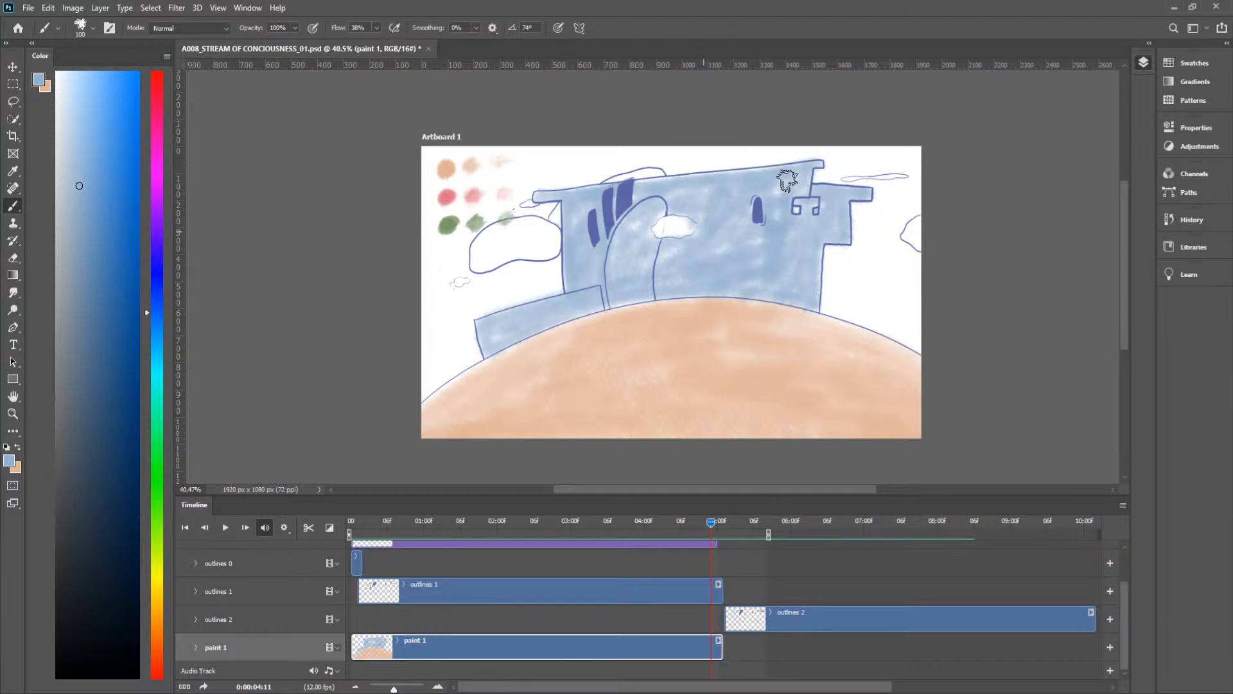
Step: Erase the blue paint spilled inside the smoke puff at frame 0:00:04:11
{"action": "key", "text": "e"}
{"action": "scroll", "coordinate": [690, 225], "scroll_direction": "up", "scroll_amount": 5}
{"action": "mouse_move", "coordinate": [715, 229]}
{"action": "left_mouse_down"}
{"action": "mouse_move", "coordinate": [767, 226]}
{"action": "mouse_move", "coordinate": [721, 199]}
{"action": "mouse_move", "coordinate": [680, 199]}
{"action": "mouse_move", "coordinate": [698, 200]}
{"action": "mouse_move", "coordinate": [667, 200]}
{"action": "mouse_move", "coordinate": [671, 212]}
{"action": "mouse_move", "coordinate": [627, 234]}
{"action": "mouse_move", "coordinate": [644, 203]}
{"action": "mouse_move", "coordinate": [610, 242]}
{"action": "mouse_move", "coordinate": [613, 232]}
{"action": "mouse_move", "coordinate": [620, 241]}
{"action": "mouse_move", "coordinate": [608, 236]}
{"action": "mouse_move", "coordinate": [624, 259]}
{"action": "mouse_move", "coordinate": [698, 250]}
{"action": "mouse_move", "coordinate": [682, 258]}
{"action": "mouse_move", "coordinate": [693, 264]}
{"action": "mouse_move", "coordinate": [755, 234]}
{"action": "mouse_move", "coordinate": [708, 244]}
{"action": "mouse_move", "coordinate": [719, 246]}
{"action": "mouse_move", "coordinate": [731, 219]}
{"action": "mouse_move", "coordinate": [717, 203]}
{"action": "mouse_move", "coordinate": [749, 256]}
{"action": "mouse_move", "coordinate": [681, 317]}
{"action": "left_mouse_up"}
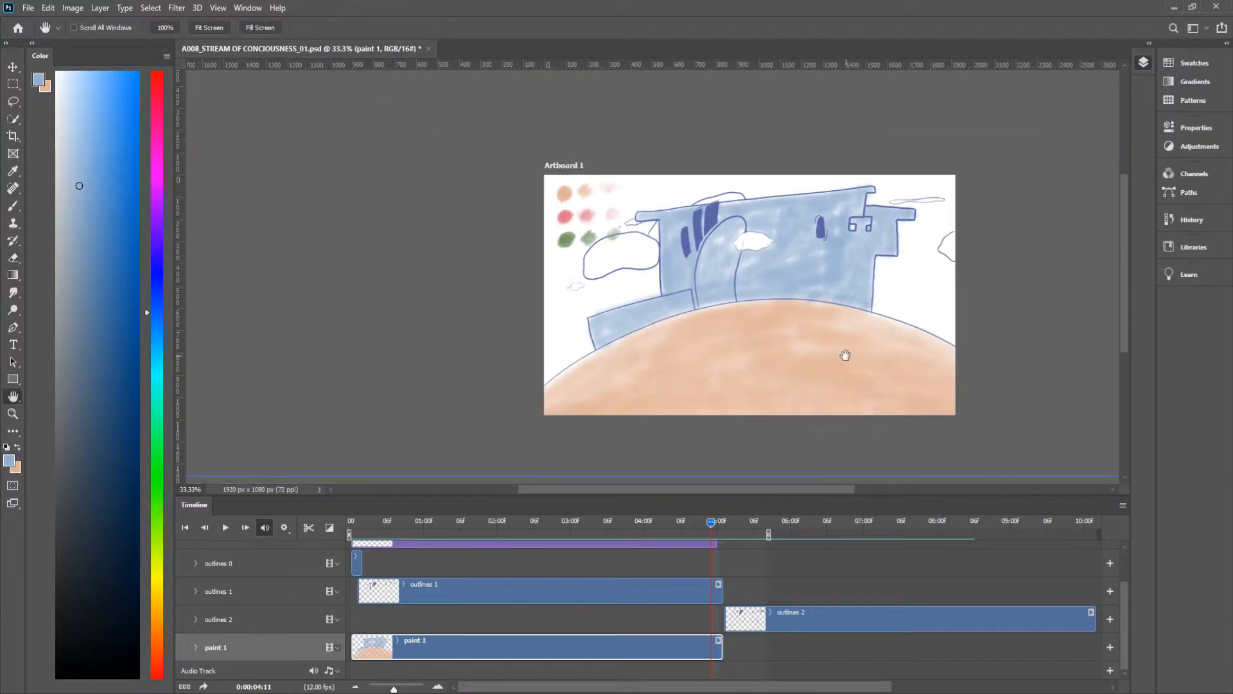
Step: Brush peach over the castle wall just below the smoke puff at frame 0:00:04:11
{"action": "left_click_drag", "start_coordinate": [845, 355], "coordinate": [743, 349]}
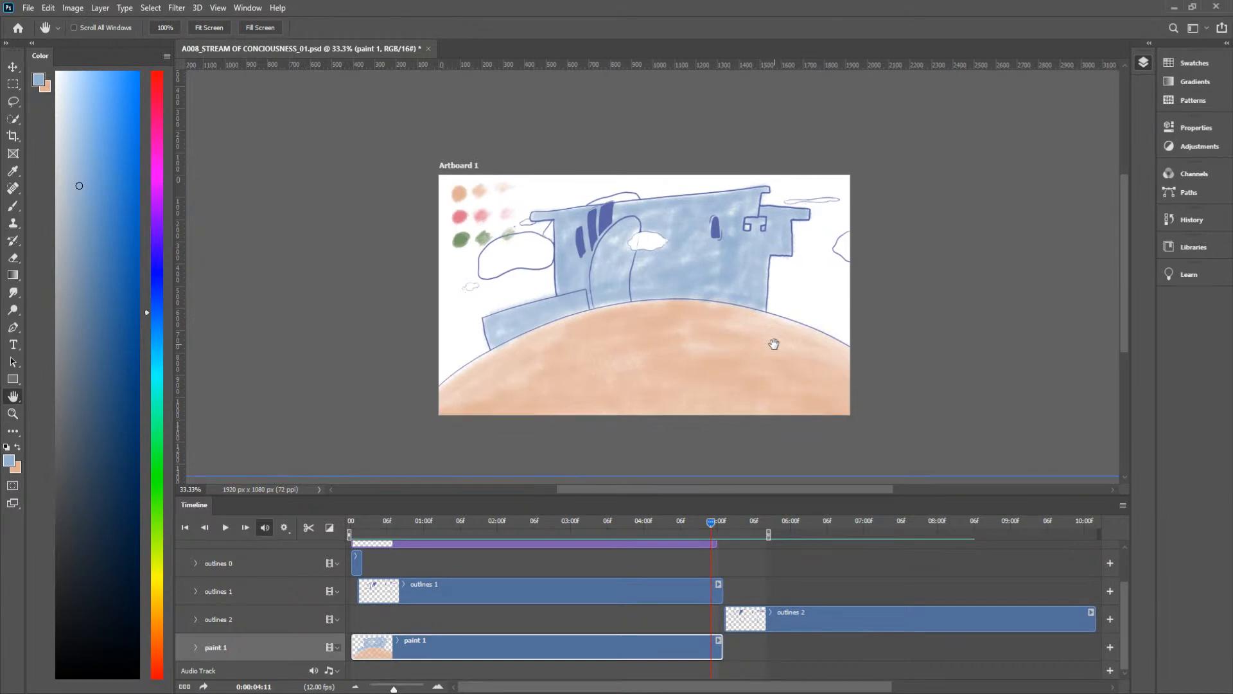
{"action": "mouse_move", "coordinate": [715, 525]}
{"action": "left_mouse_down"}
{"action": "mouse_move", "coordinate": [676, 527]}
{"action": "mouse_move", "coordinate": [711, 529]}
{"action": "left_mouse_up"}
{"action": "key", "text": "x"}
{"action": "key", "text": "b"}
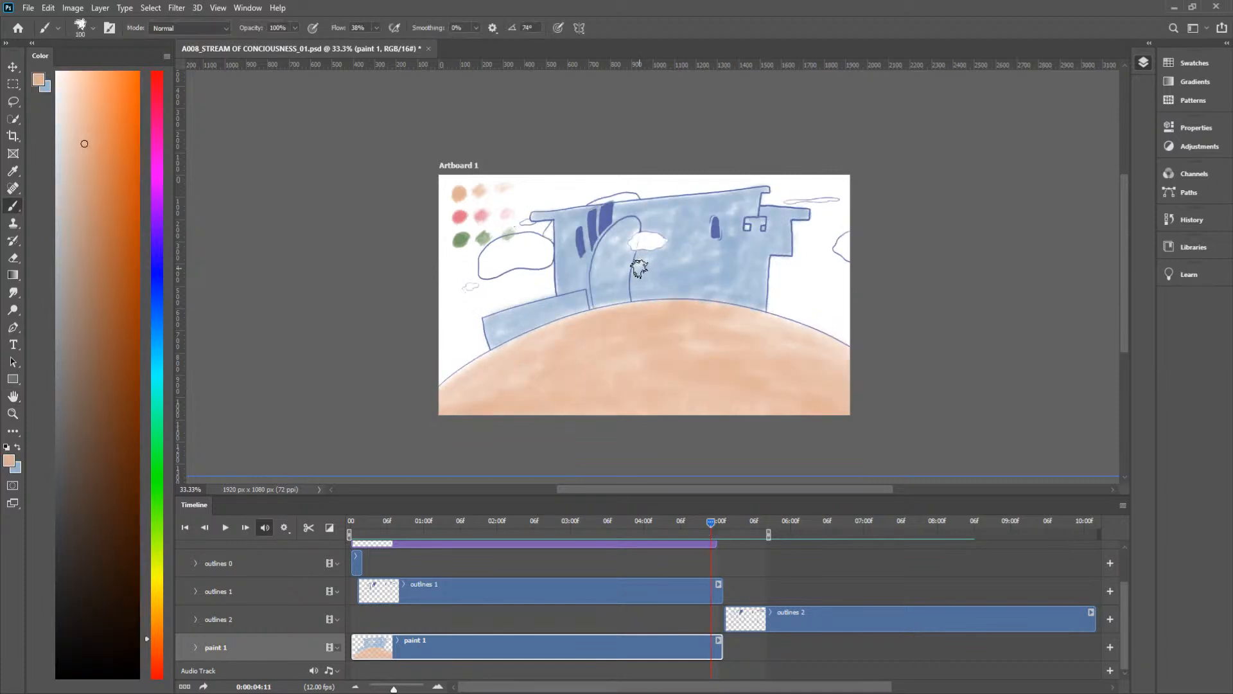
{"action": "mouse_move", "coordinate": [637, 283]}
{"action": "left_mouse_down"}
{"action": "mouse_move", "coordinate": [644, 248]}
{"action": "mouse_move", "coordinate": [649, 267]}
{"action": "left_mouse_up"}
Step: Return to frame 0:00:04:10 to check its peach strip and play the animation to review the castle colouring
{"action": "left_click_drag", "start_coordinate": [710, 521], "coordinate": [703, 520]}
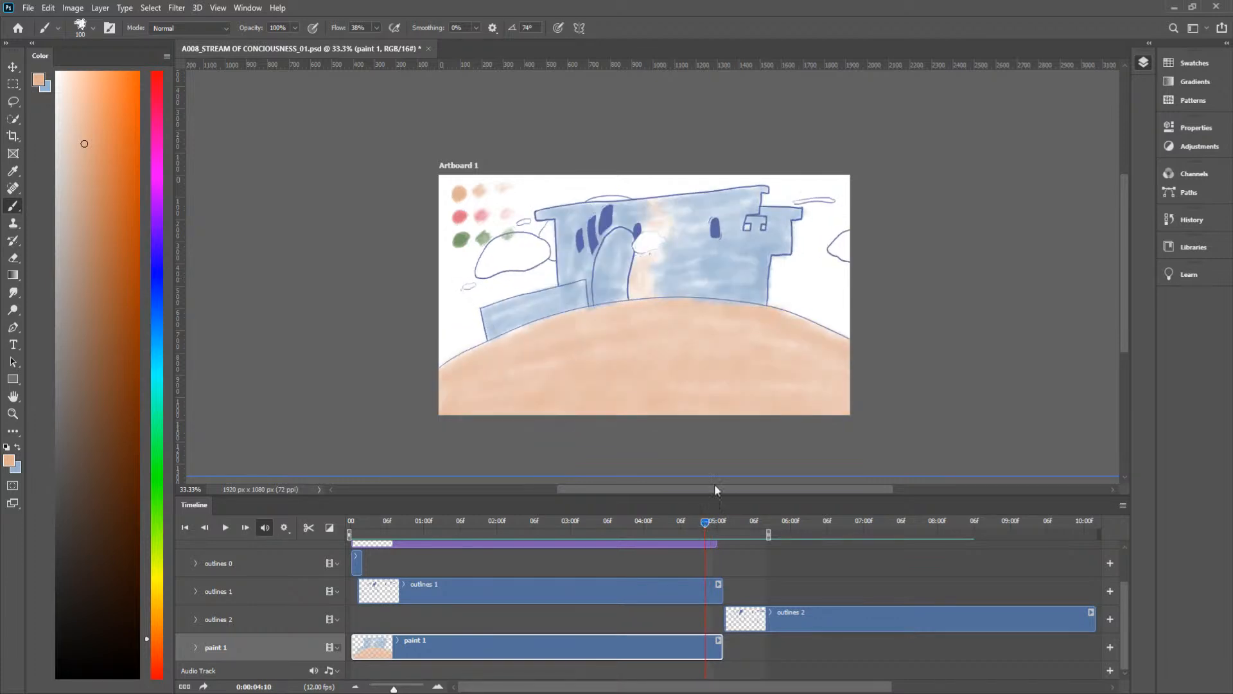
{"action": "key", "text": "x"}
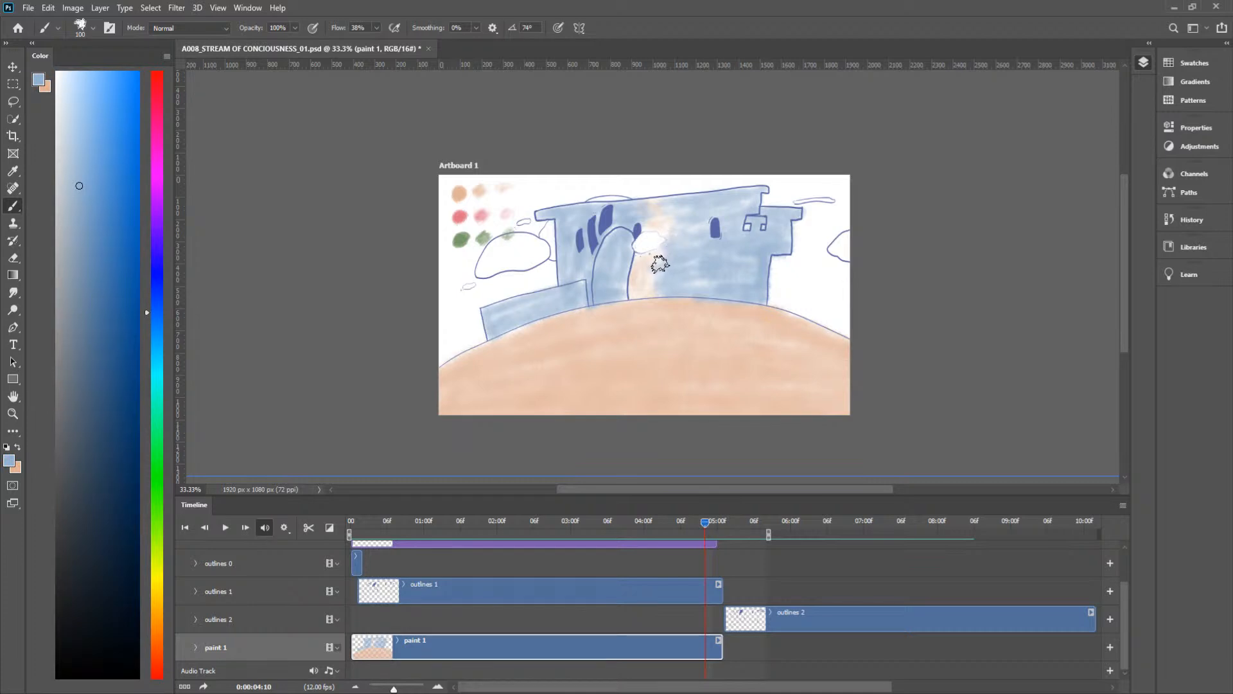
{"action": "key", "text": "x"}
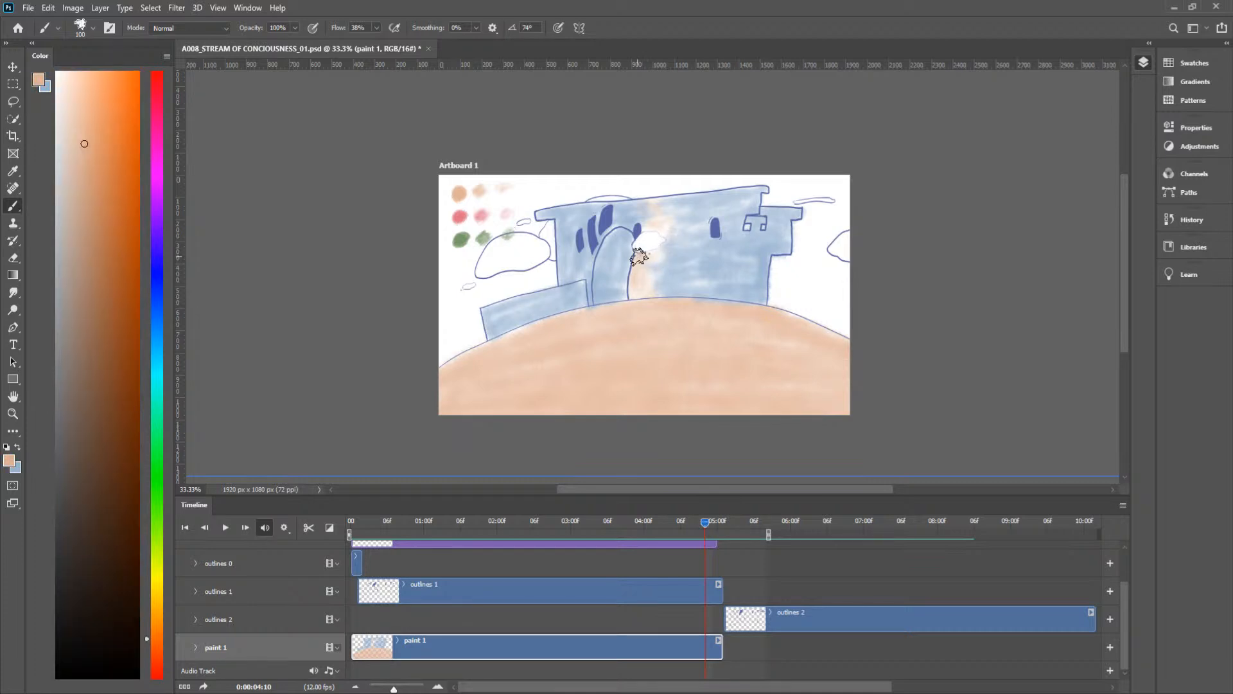
{"action": "key", "text": "space"}
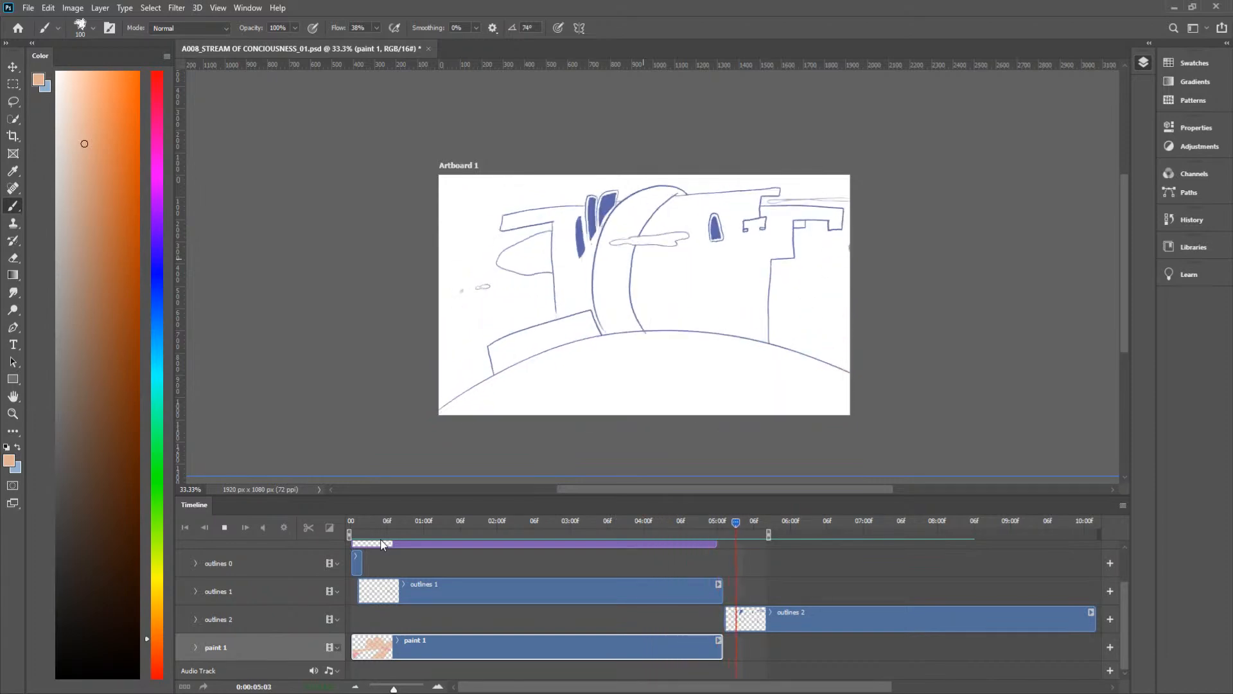
{"action": "key", "text": "space"}
Step: Erase the peach paint inside the small rock on the ground at frames 0:00:03:11 and 0:00:03:09
{"action": "mouse_move", "coordinate": [668, 522]}
{"action": "left_mouse_down"}
{"action": "mouse_move", "coordinate": [622, 523]}
{"action": "mouse_move", "coordinate": [638, 528]}
{"action": "left_mouse_up"}
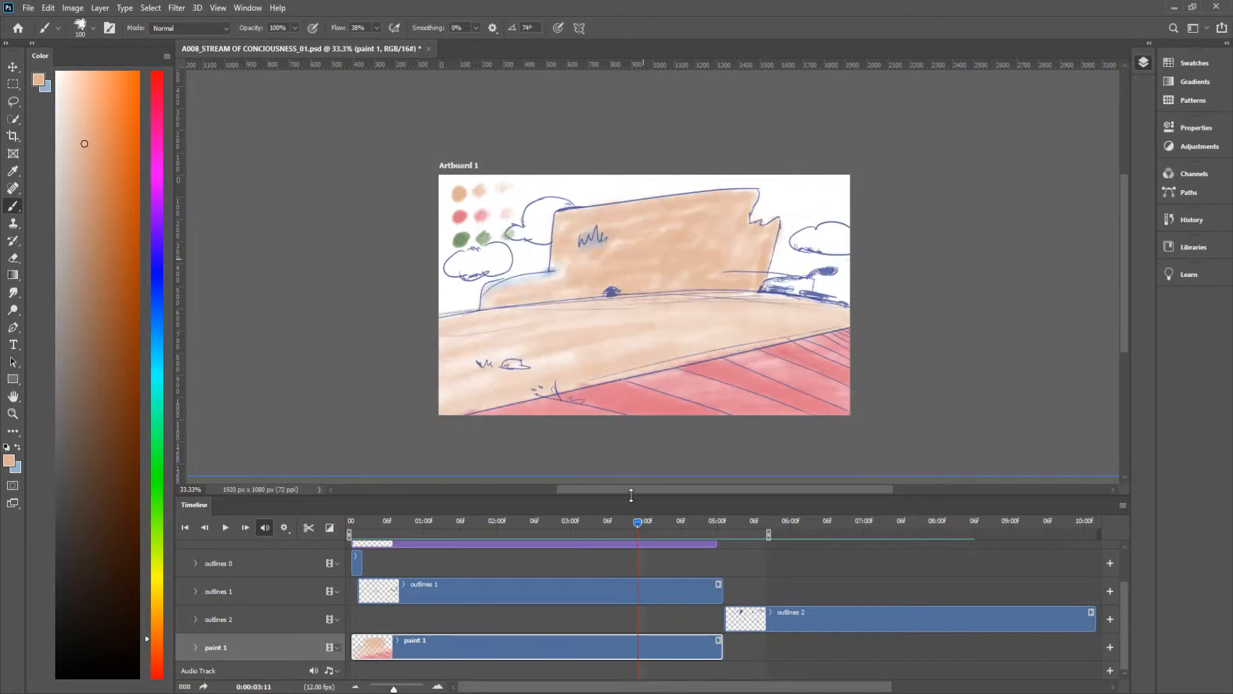
{"action": "key", "text": "z"}
{"action": "left_click_drag", "start_coordinate": [501, 358], "coordinate": [553, 358]}
{"action": "key", "text": "e"}
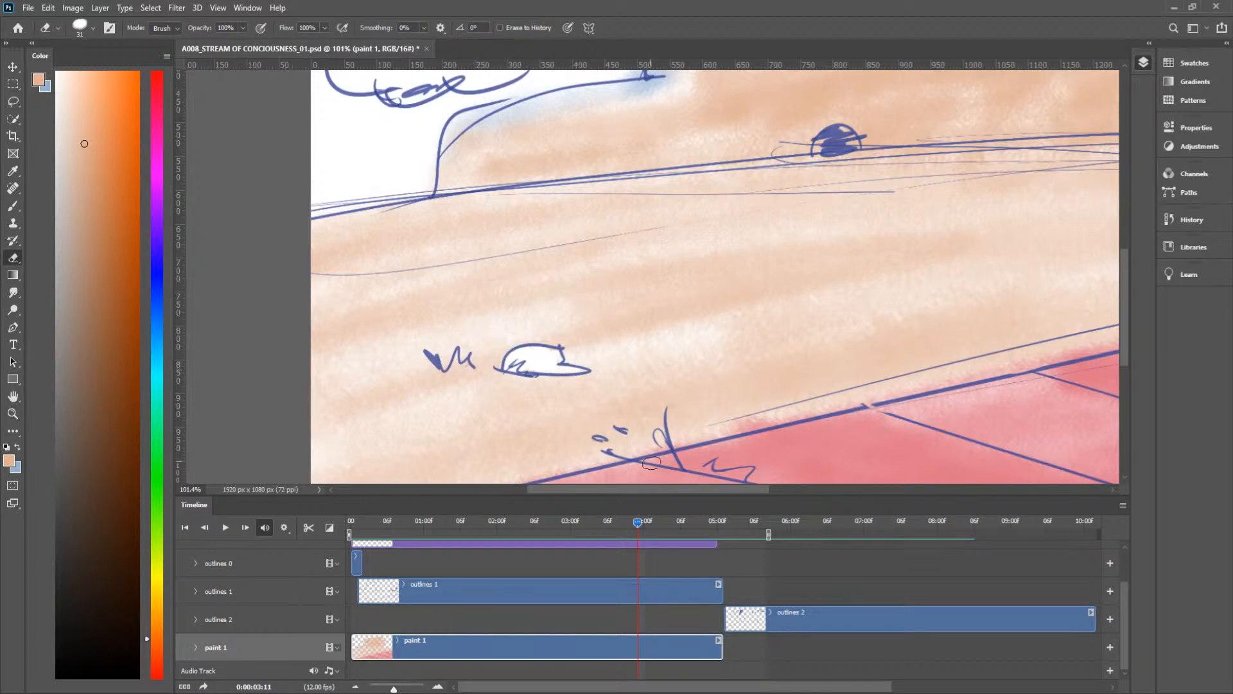
{"action": "left_click_drag", "start_coordinate": [637, 525], "coordinate": [625, 523]}
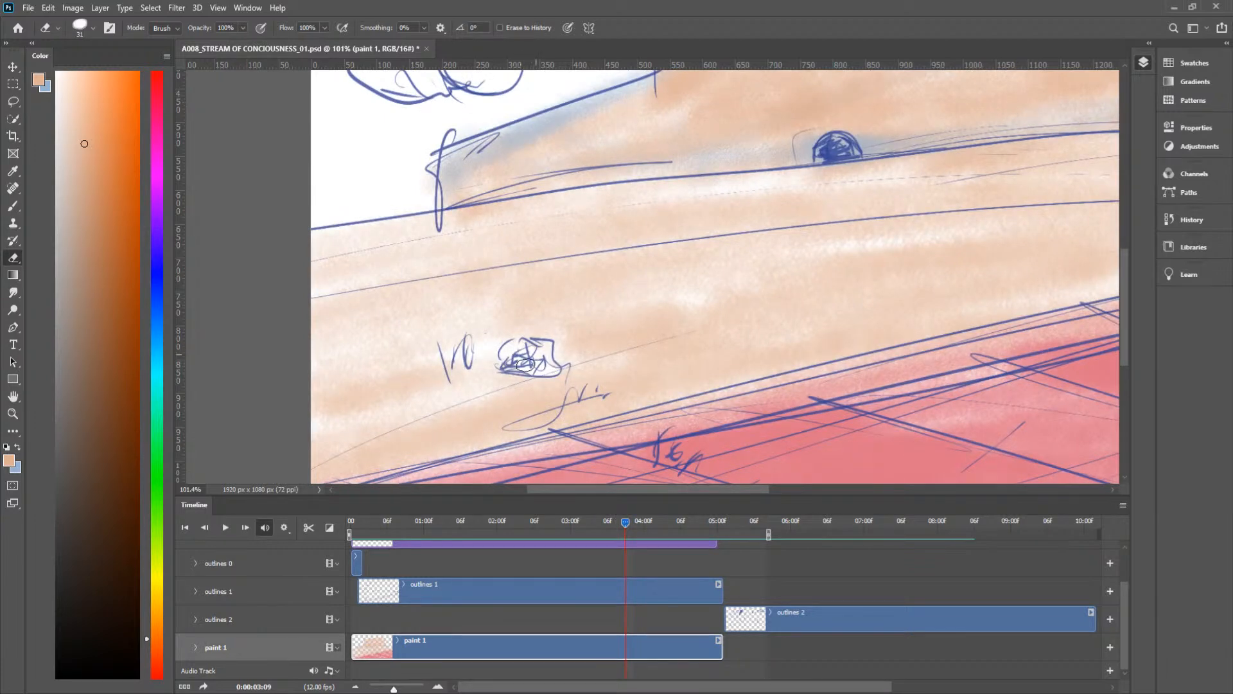
Step: Erase the peach paint inside the ground rock at frames 0:00:04:02, 0:00:04:00 and 0:00:04:01
{"action": "left_click_drag", "start_coordinate": [626, 522], "coordinate": [656, 533]}
{"action": "mouse_move", "coordinate": [588, 387]}
{"action": "left_mouse_down"}
{"action": "mouse_move", "coordinate": [599, 384]}
{"action": "mouse_move", "coordinate": [549, 377]}
{"action": "left_mouse_up"}
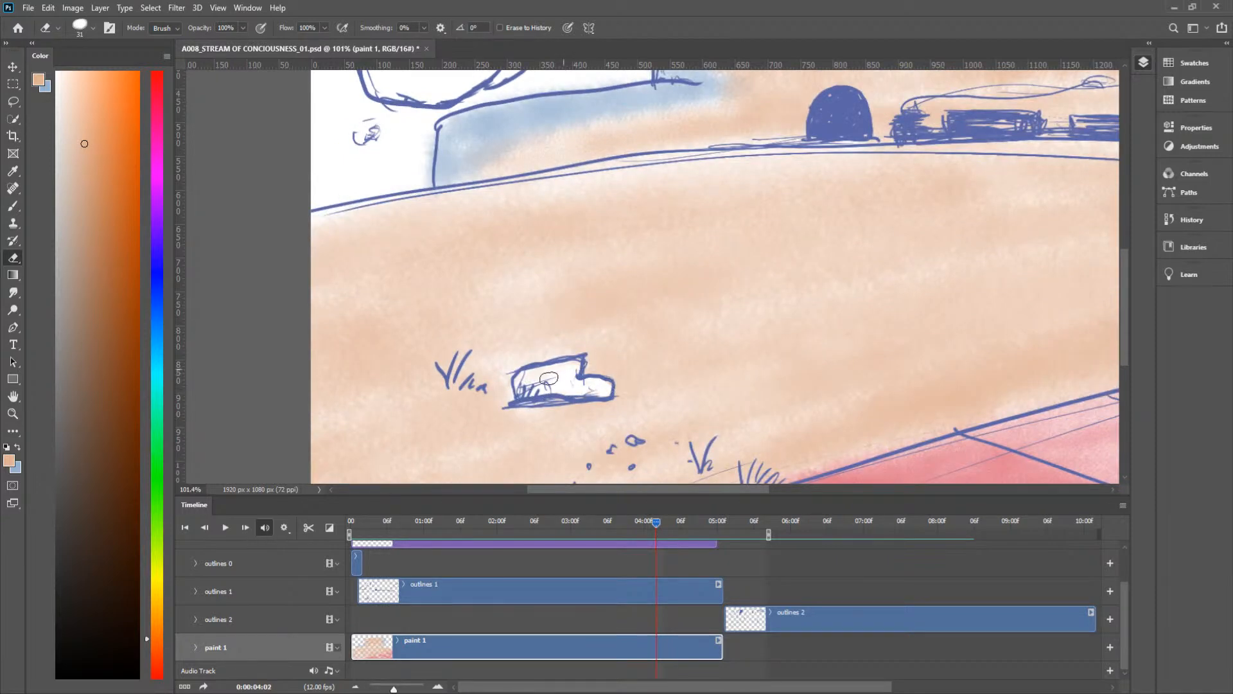
{"action": "left_click", "coordinate": [644, 520]}
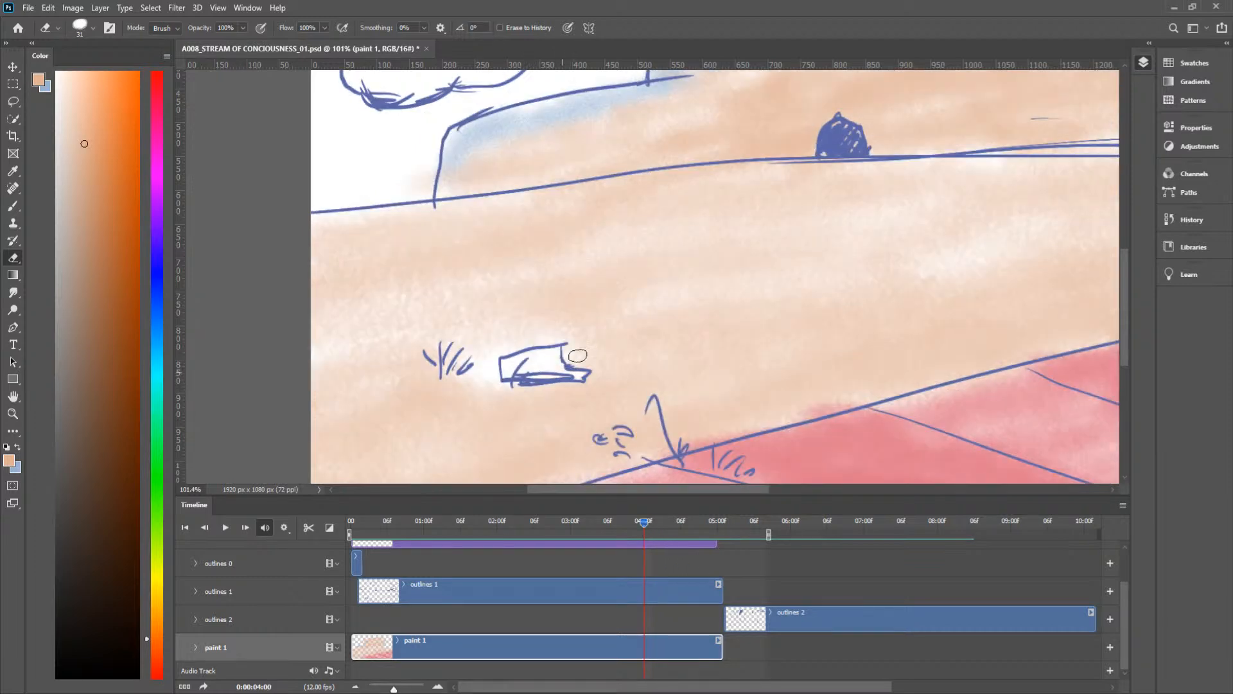
{"action": "mouse_move", "coordinate": [632, 522]}
{"action": "left_mouse_down"}
{"action": "mouse_move", "coordinate": [658, 525]}
{"action": "mouse_move", "coordinate": [644, 524]}
{"action": "left_mouse_up"}
{"action": "mouse_move", "coordinate": [641, 520]}
{"action": "left_mouse_down"}
{"action": "mouse_move", "coordinate": [628, 523]}
{"action": "mouse_move", "coordinate": [650, 526]}
{"action": "left_mouse_up"}
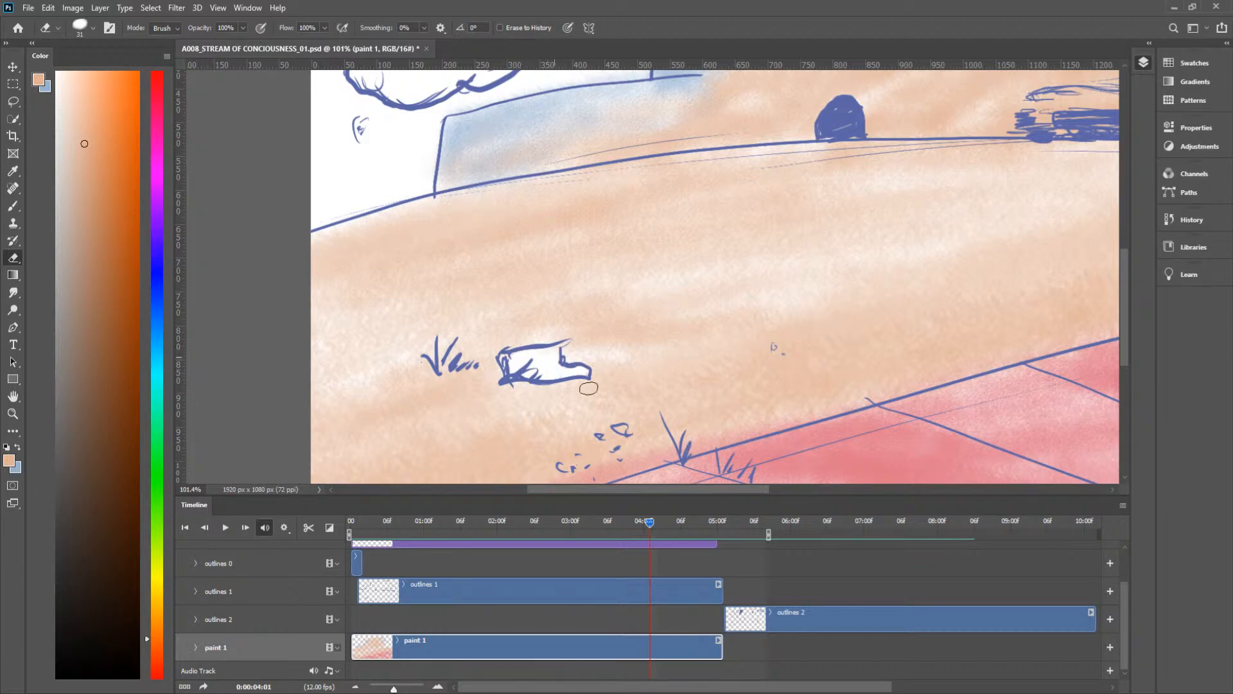
Step: Clear the peach paint from inside the ground rock at each frame from 0:00:04:03 to 0:00:04:06
{"action": "left_click_drag", "start_coordinate": [649, 531], "coordinate": [661, 521]}
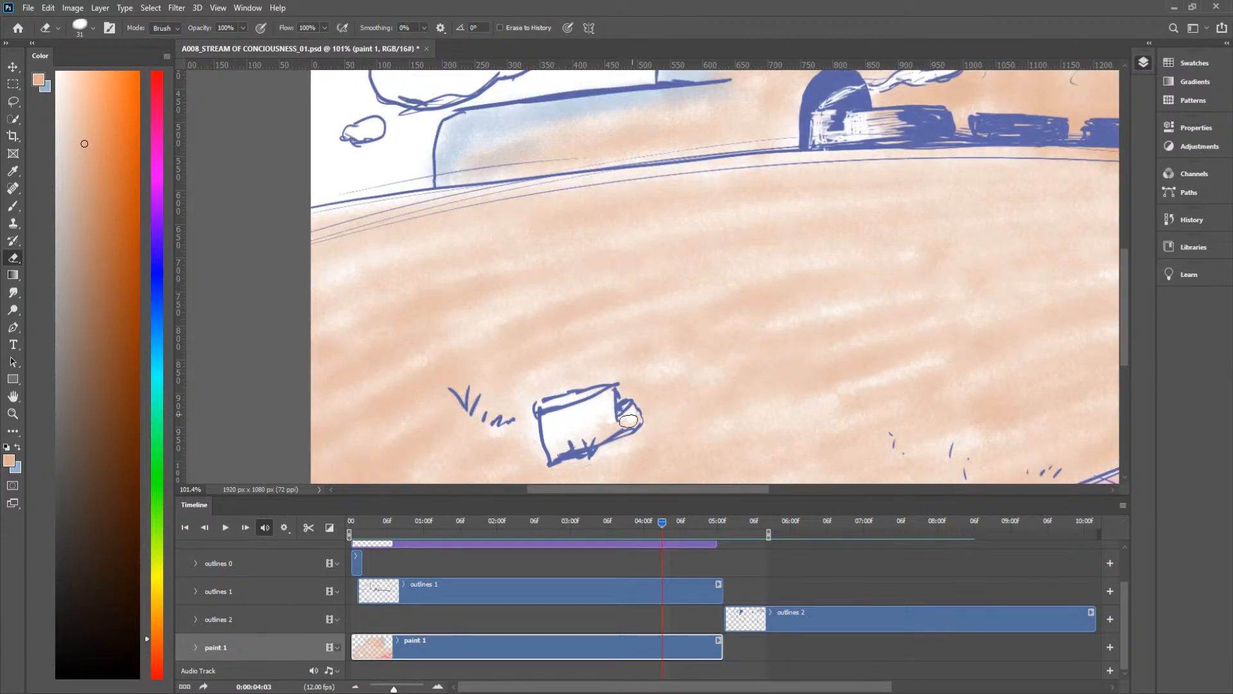
{"action": "left_click_drag", "start_coordinate": [638, 421], "coordinate": [618, 429]}
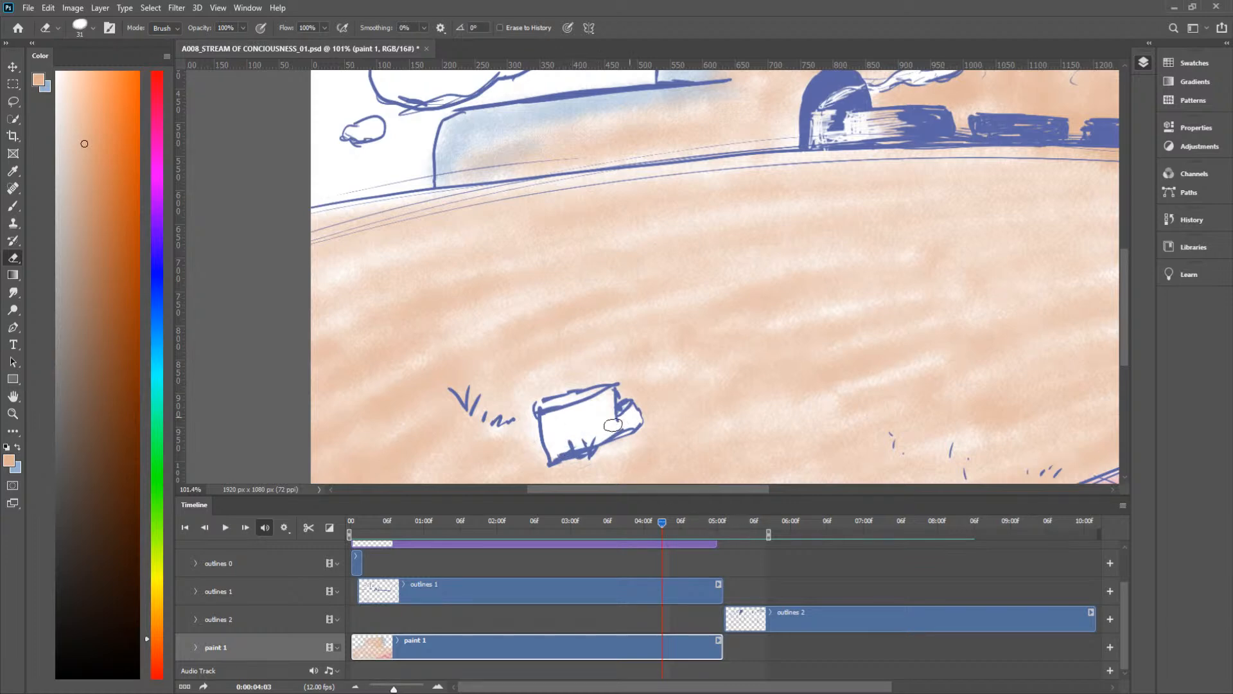
{"action": "left_click_drag", "start_coordinate": [659, 520], "coordinate": [668, 519]}
{"action": "key", "text": "space"}
{"action": "left_click_drag", "start_coordinate": [723, 381], "coordinate": [602, 289]}
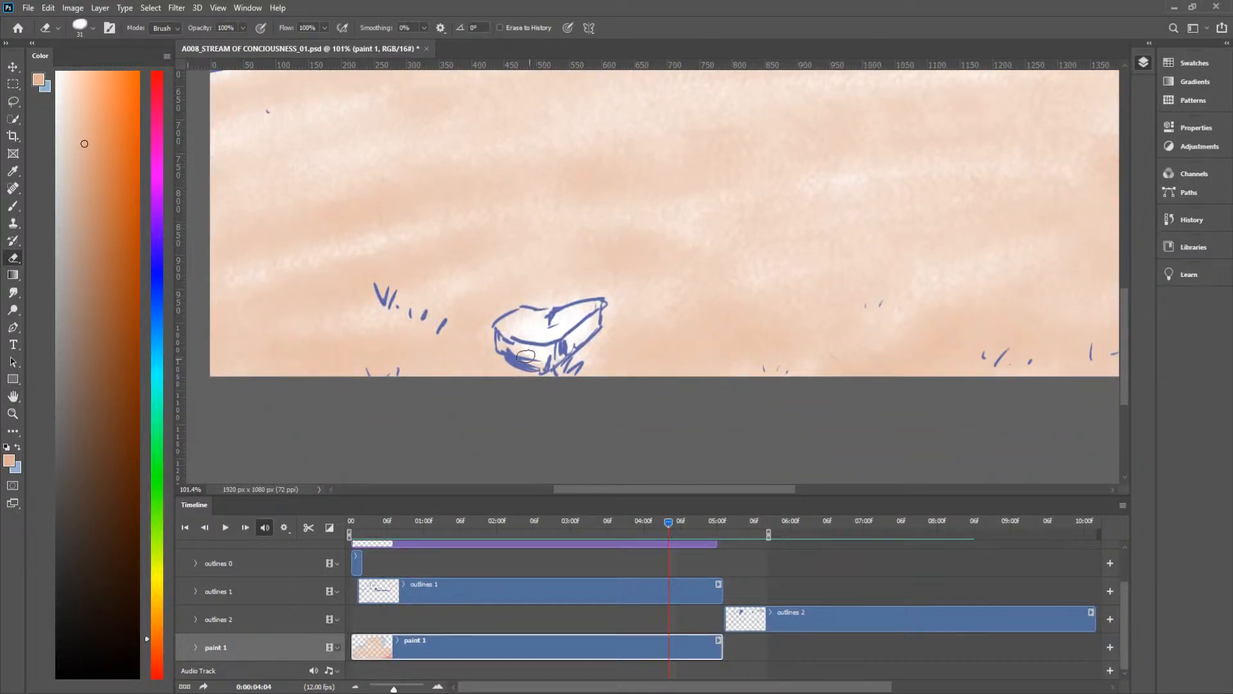
{"action": "mouse_move", "coordinate": [537, 359]}
{"action": "left_mouse_down"}
{"action": "mouse_move", "coordinate": [504, 343]}
{"action": "mouse_move", "coordinate": [526, 315]}
{"action": "left_mouse_up"}
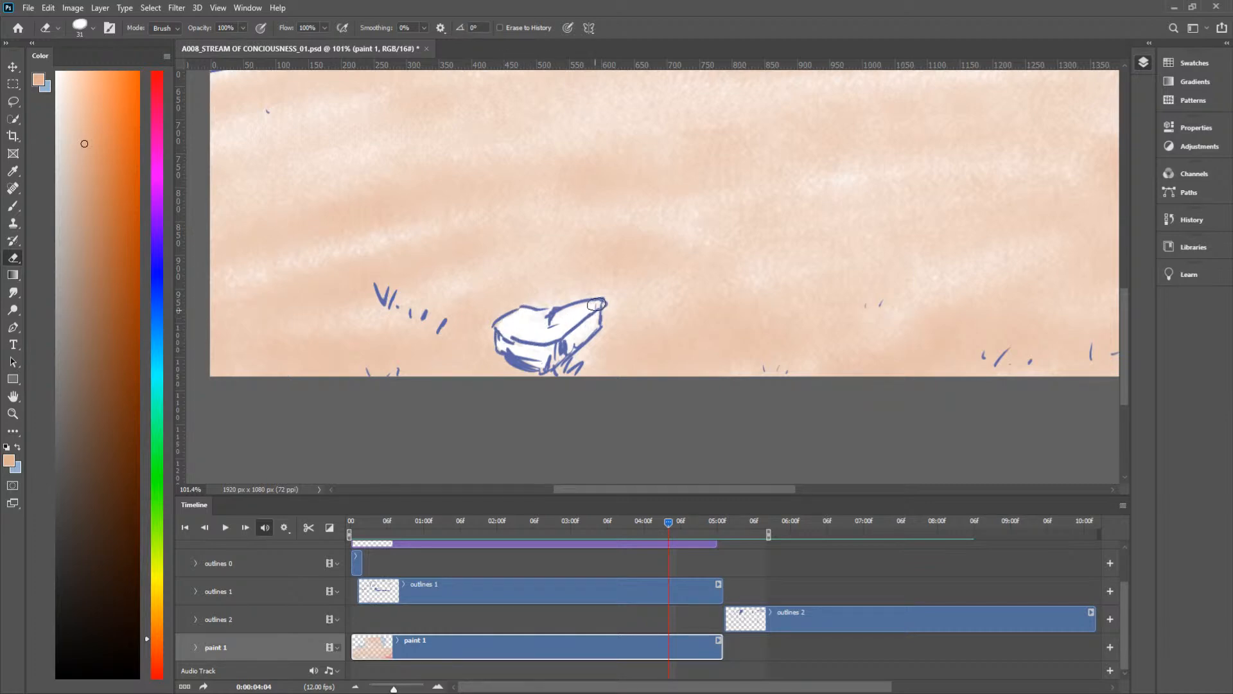
{"action": "left_click_drag", "start_coordinate": [672, 521], "coordinate": [674, 523]}
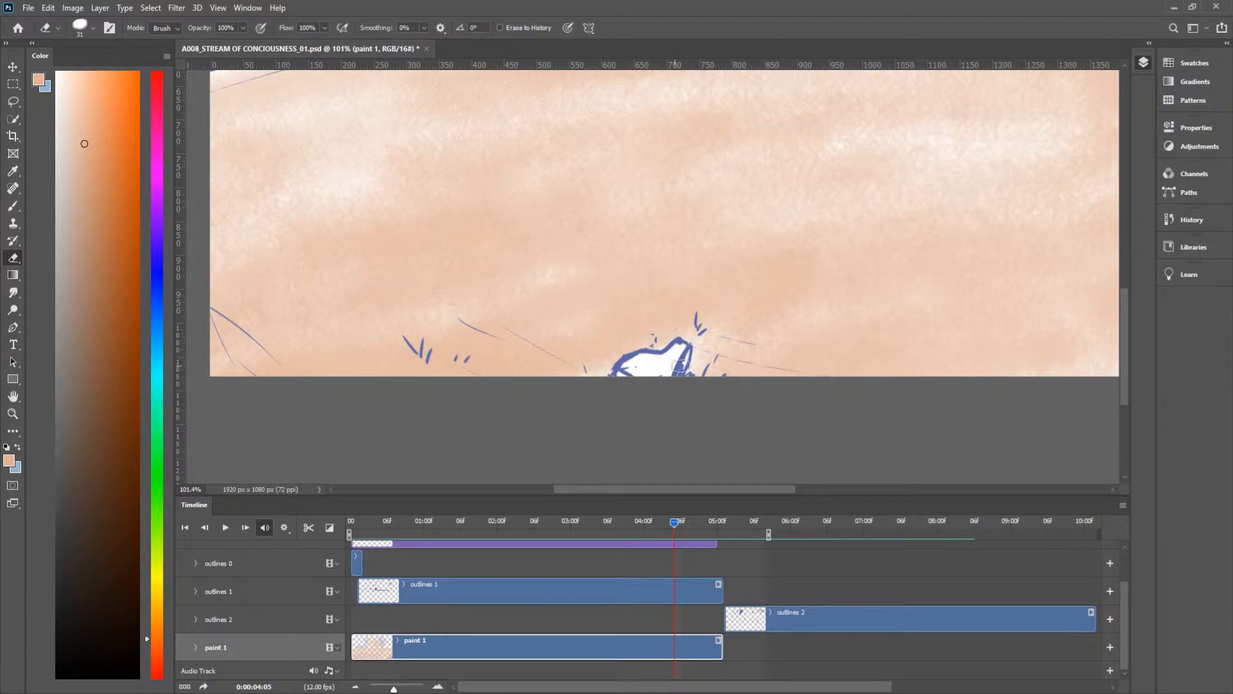
{"action": "left_click_drag", "start_coordinate": [676, 525], "coordinate": [683, 531]}
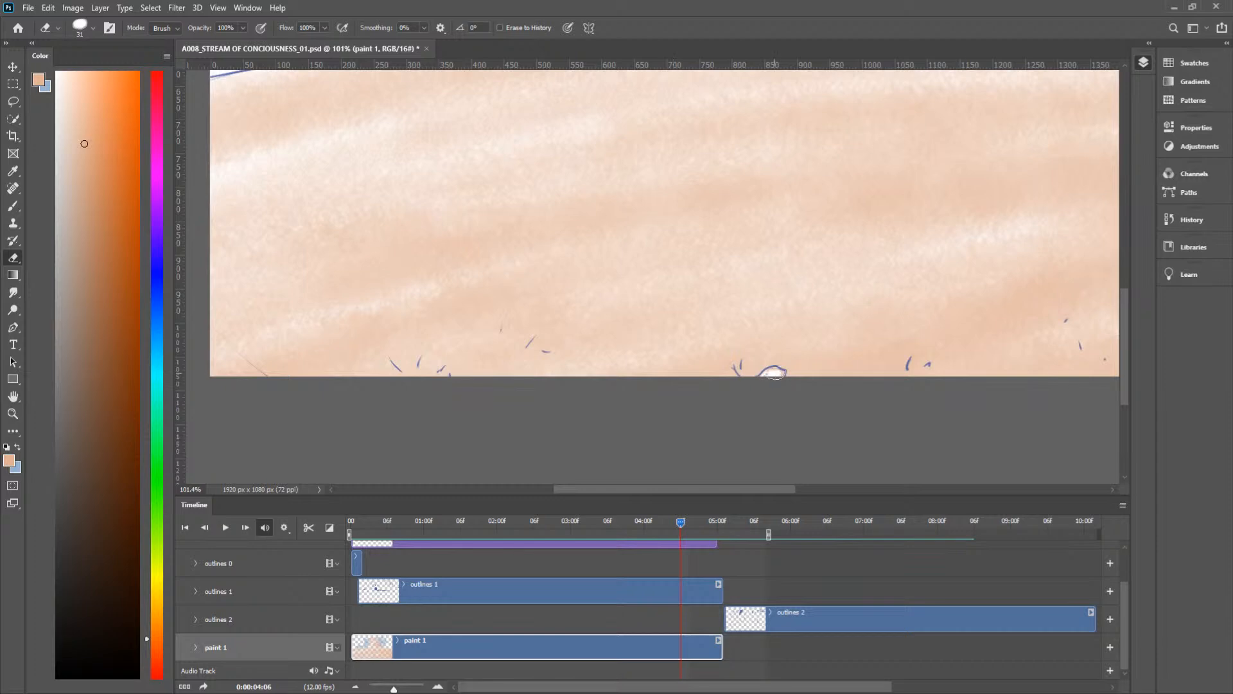
Step: Play the animation with the whole artboard in view to review the unpainted rock, and save the document
{"action": "key", "text": "ctrl+space"}
{"action": "left_click_drag", "start_coordinate": [807, 337], "coordinate": [748, 389]}
{"action": "key", "text": "space"}
{"action": "left_click_drag", "start_coordinate": [839, 316], "coordinate": [691, 401]}
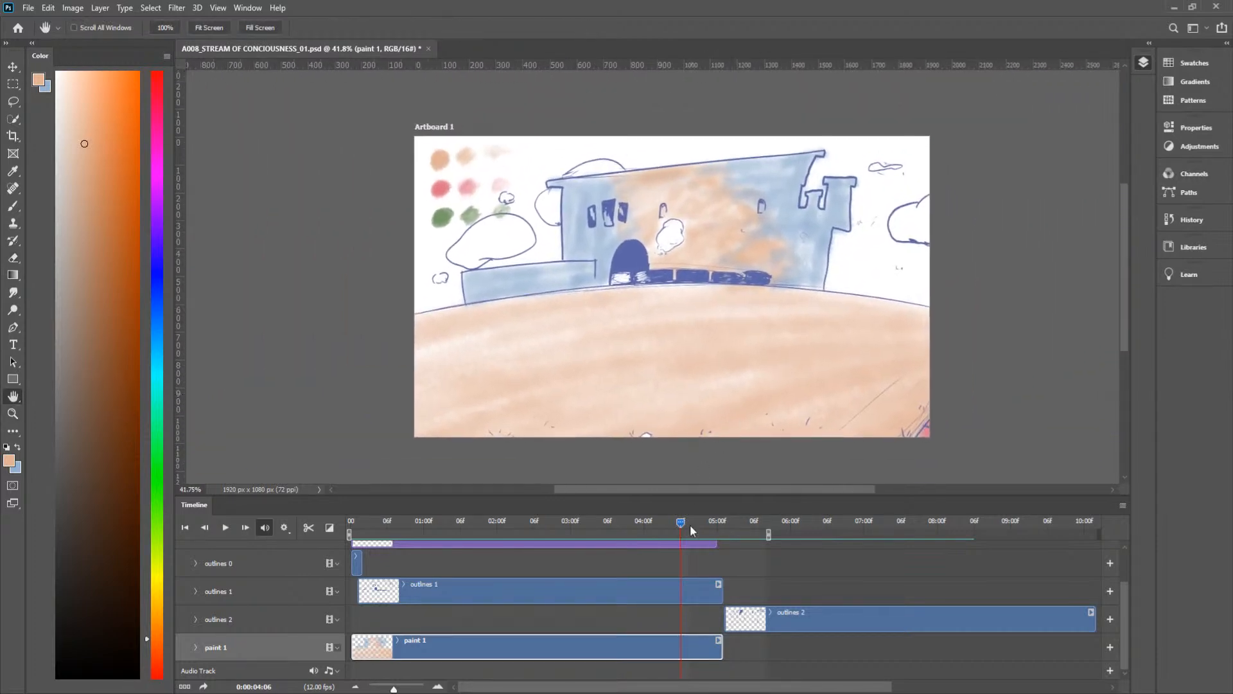
{"action": "left_click_drag", "start_coordinate": [679, 522], "coordinate": [561, 529]}
{"action": "key", "text": "space"}
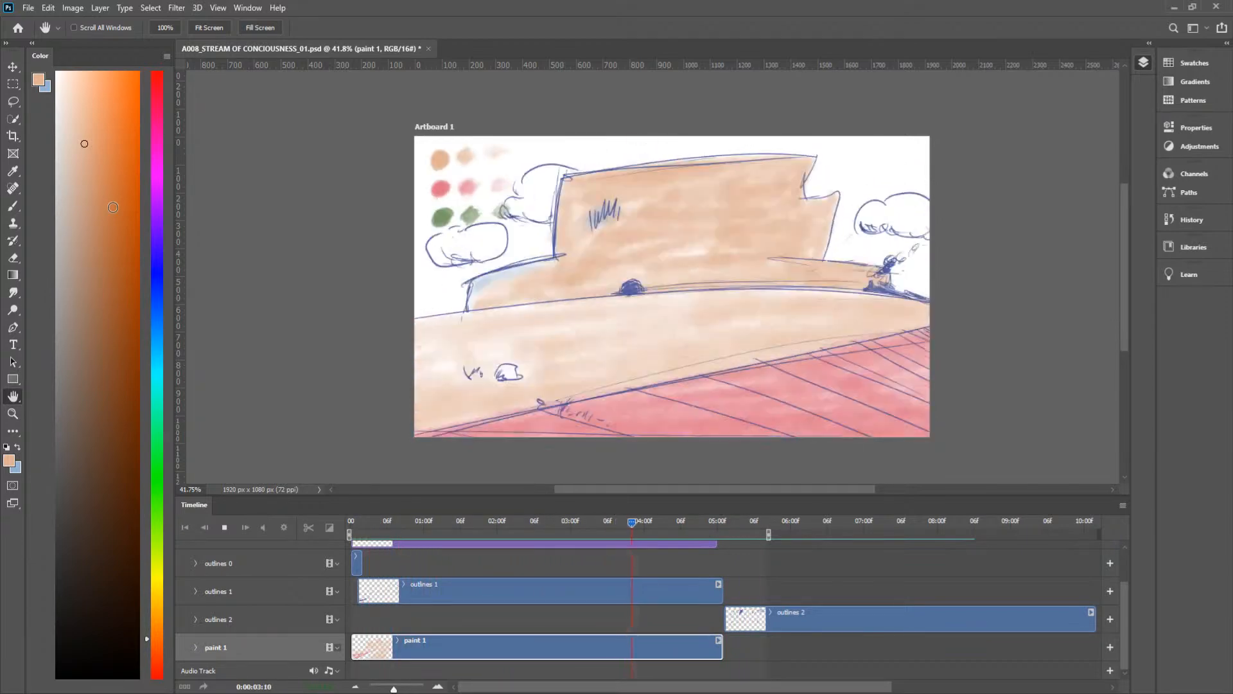
{"action": "key", "text": "space"}
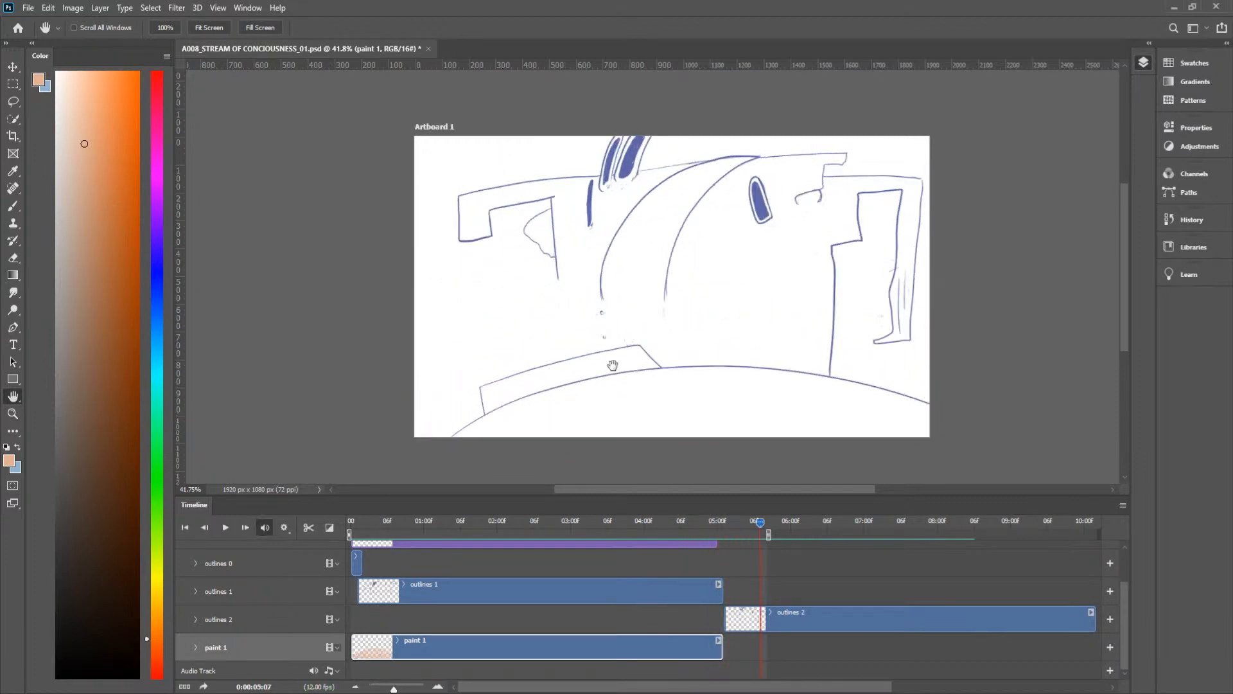
{"action": "key", "text": "ctrl+s"}
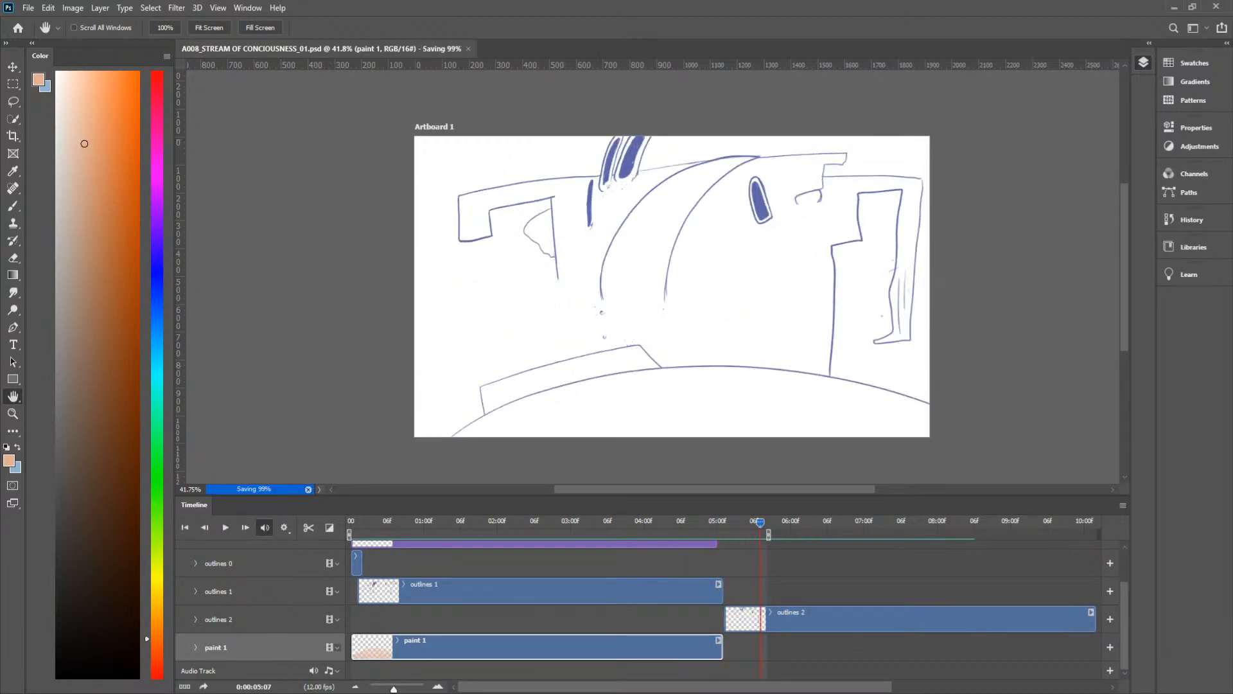